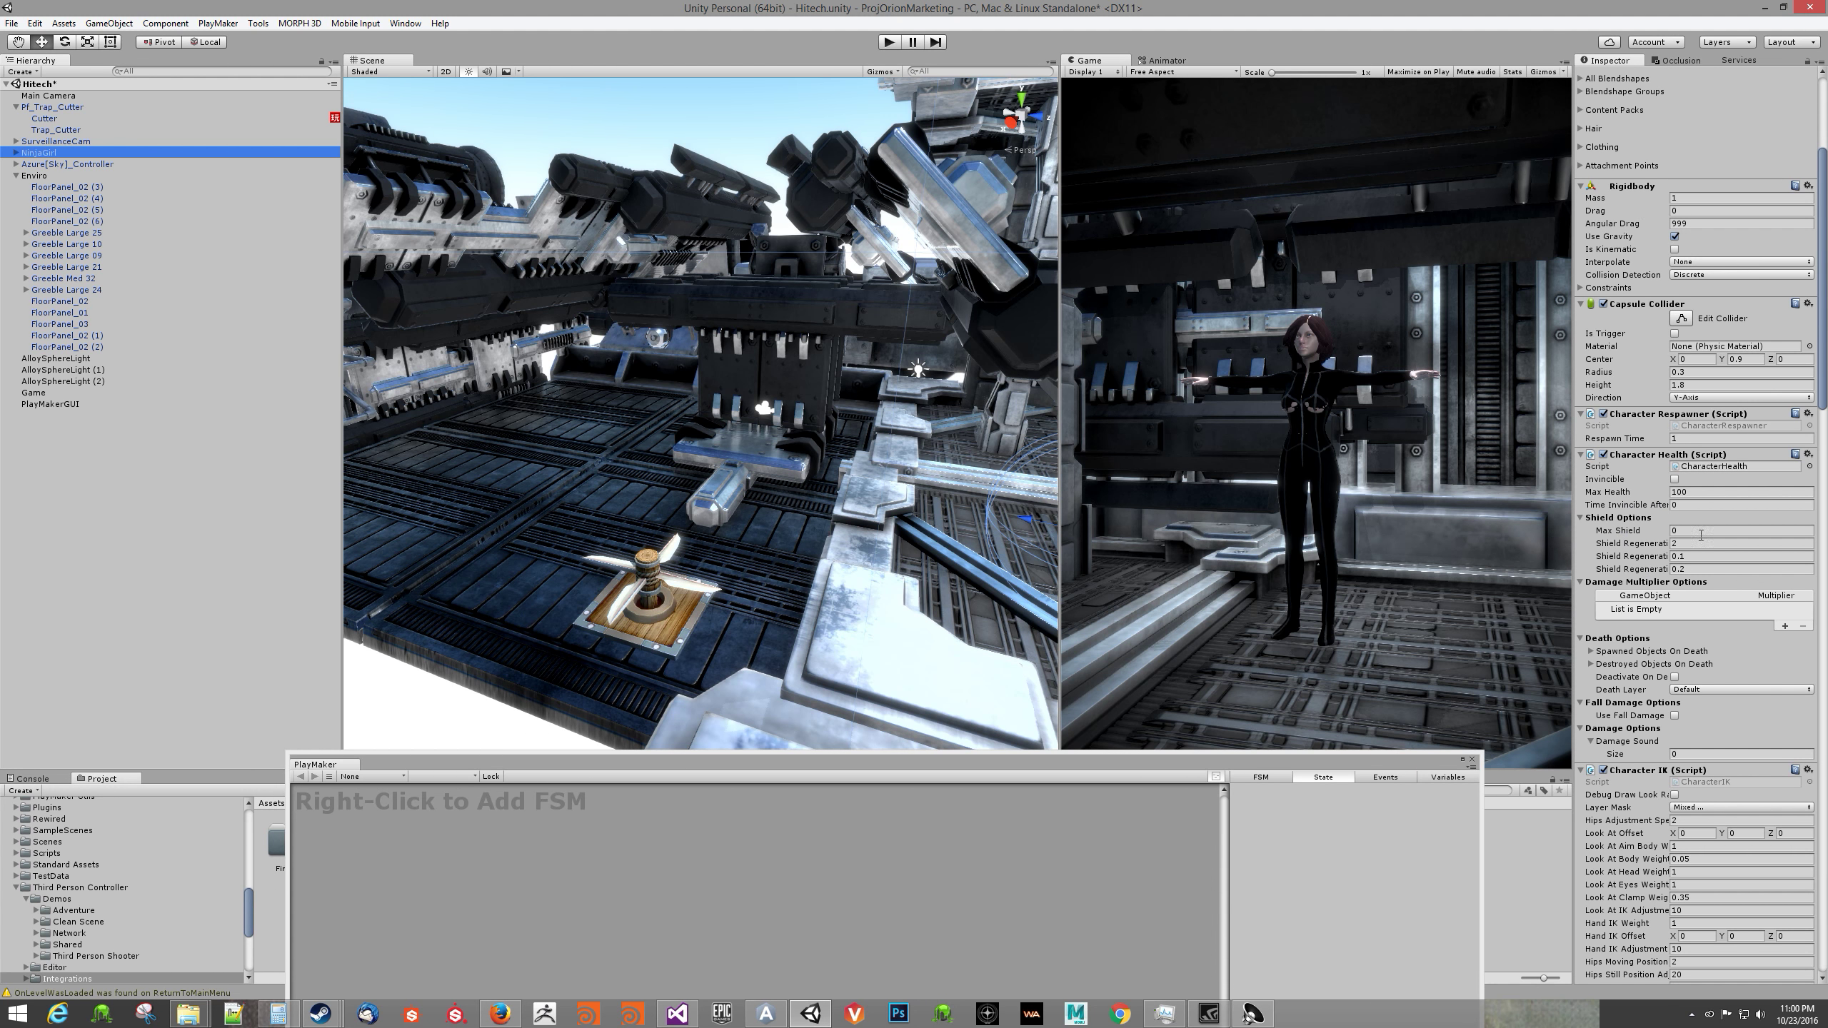
Step: Playtest the scene by walking the character up to the spinning cutter trap, and stop the playtest
click(892, 44)
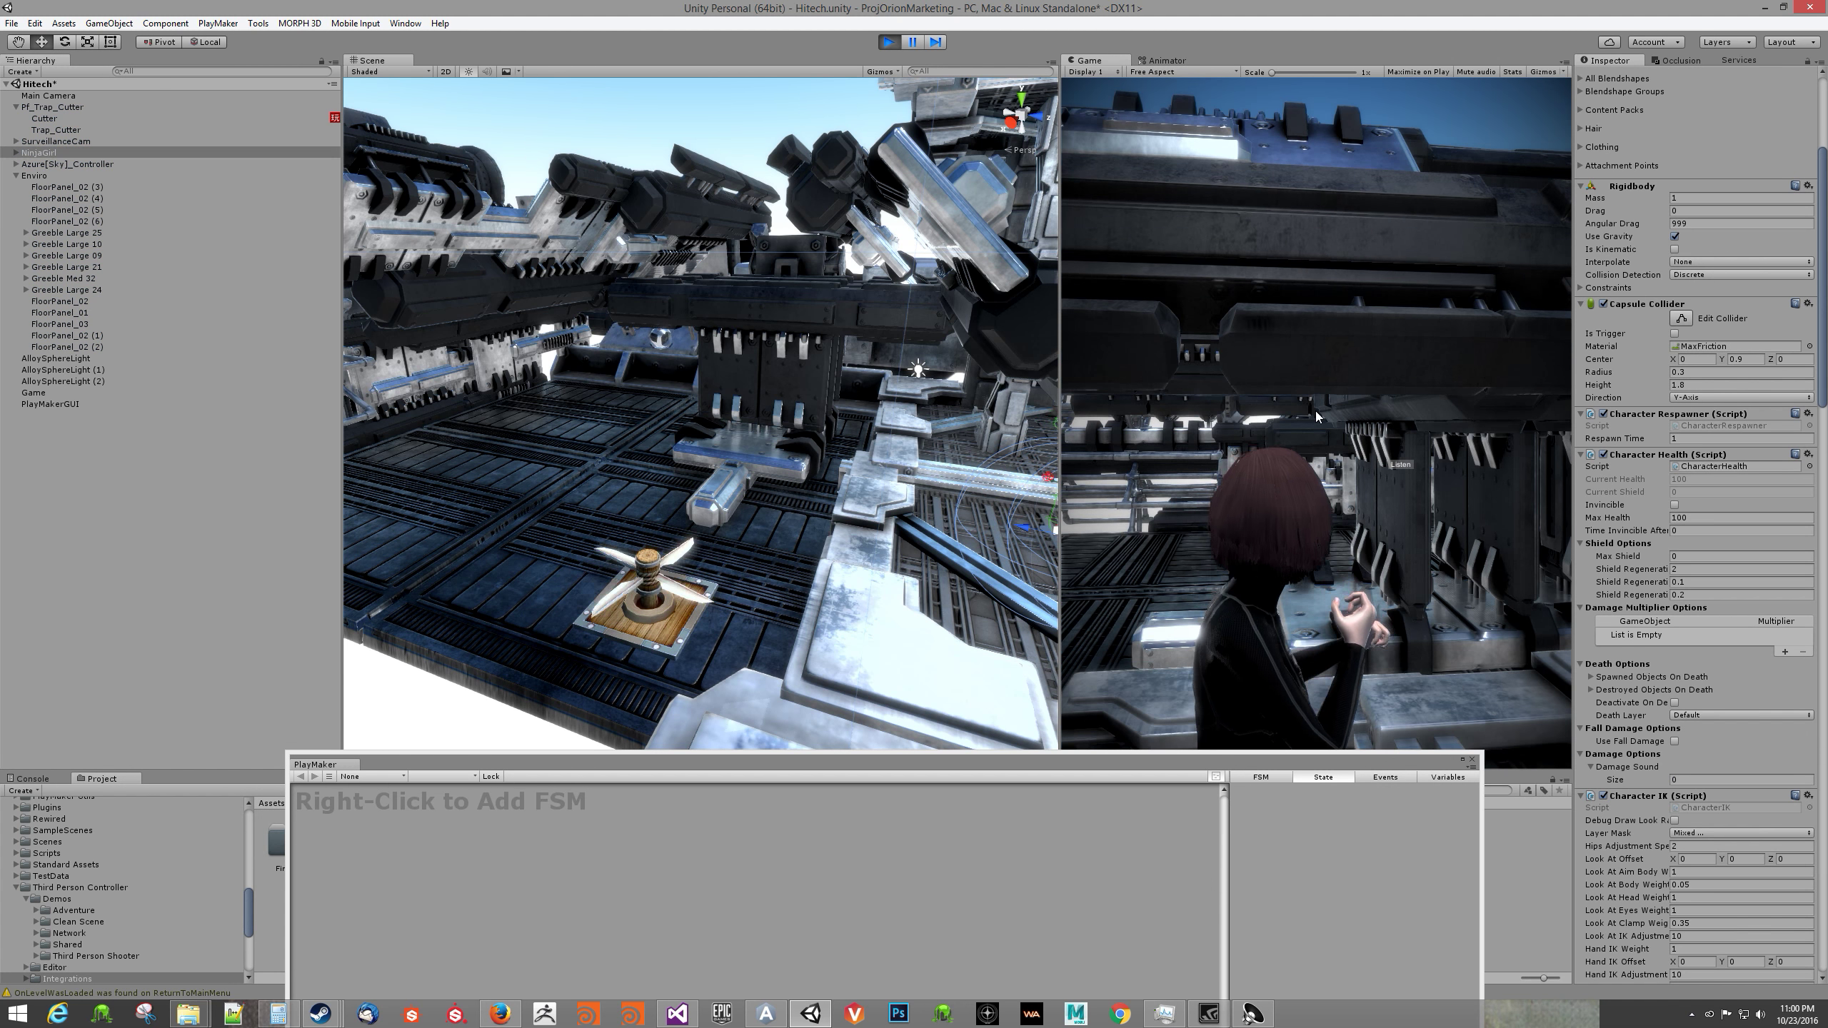
key(w)
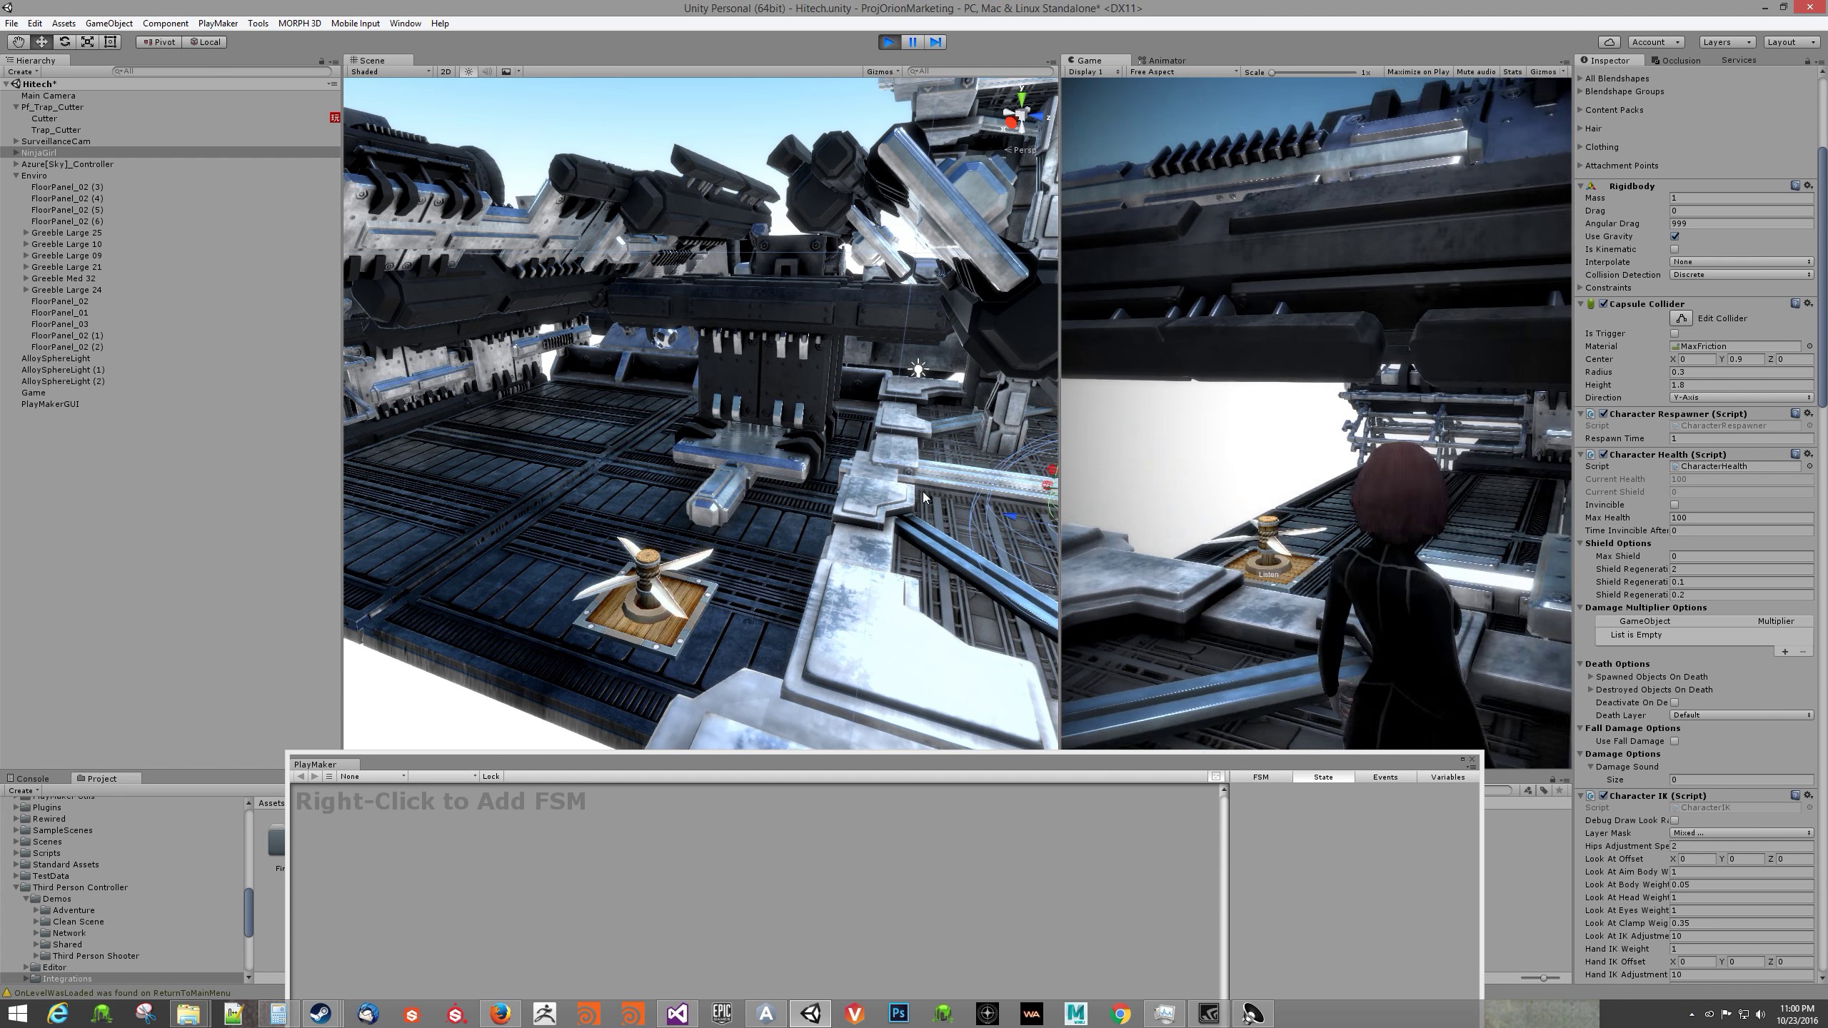
key(w)
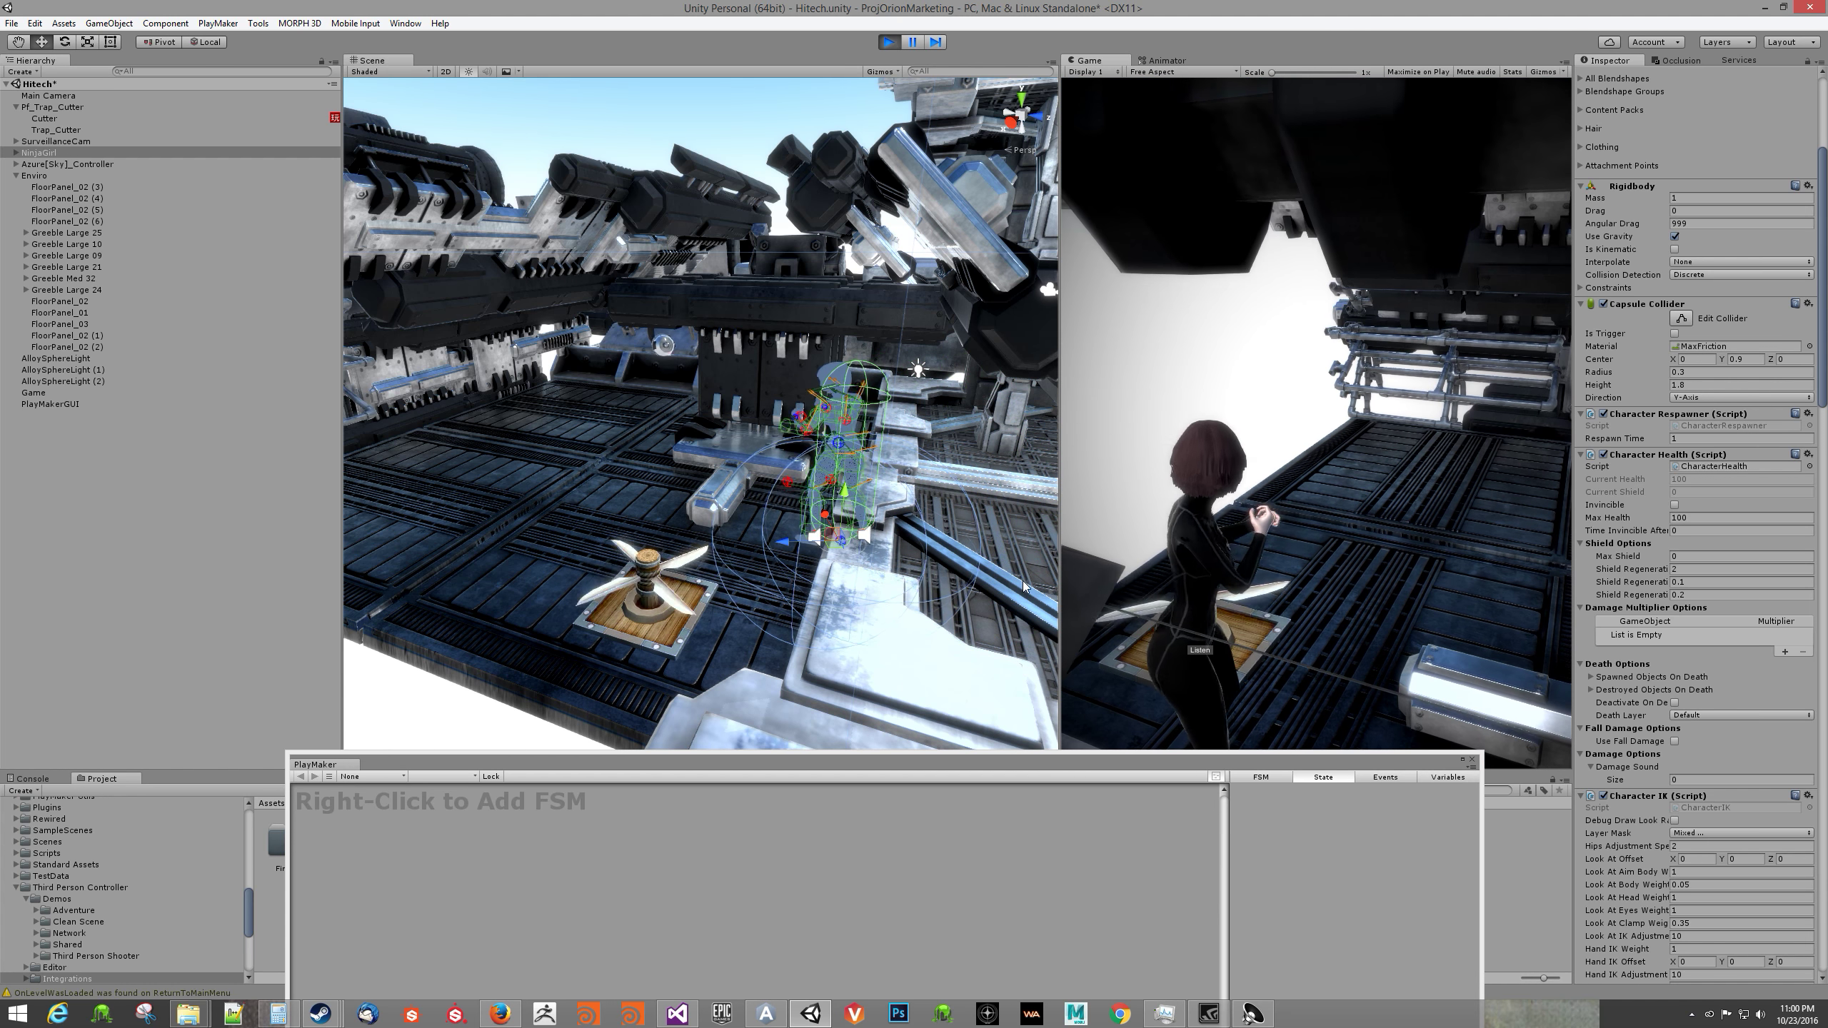
key(s)
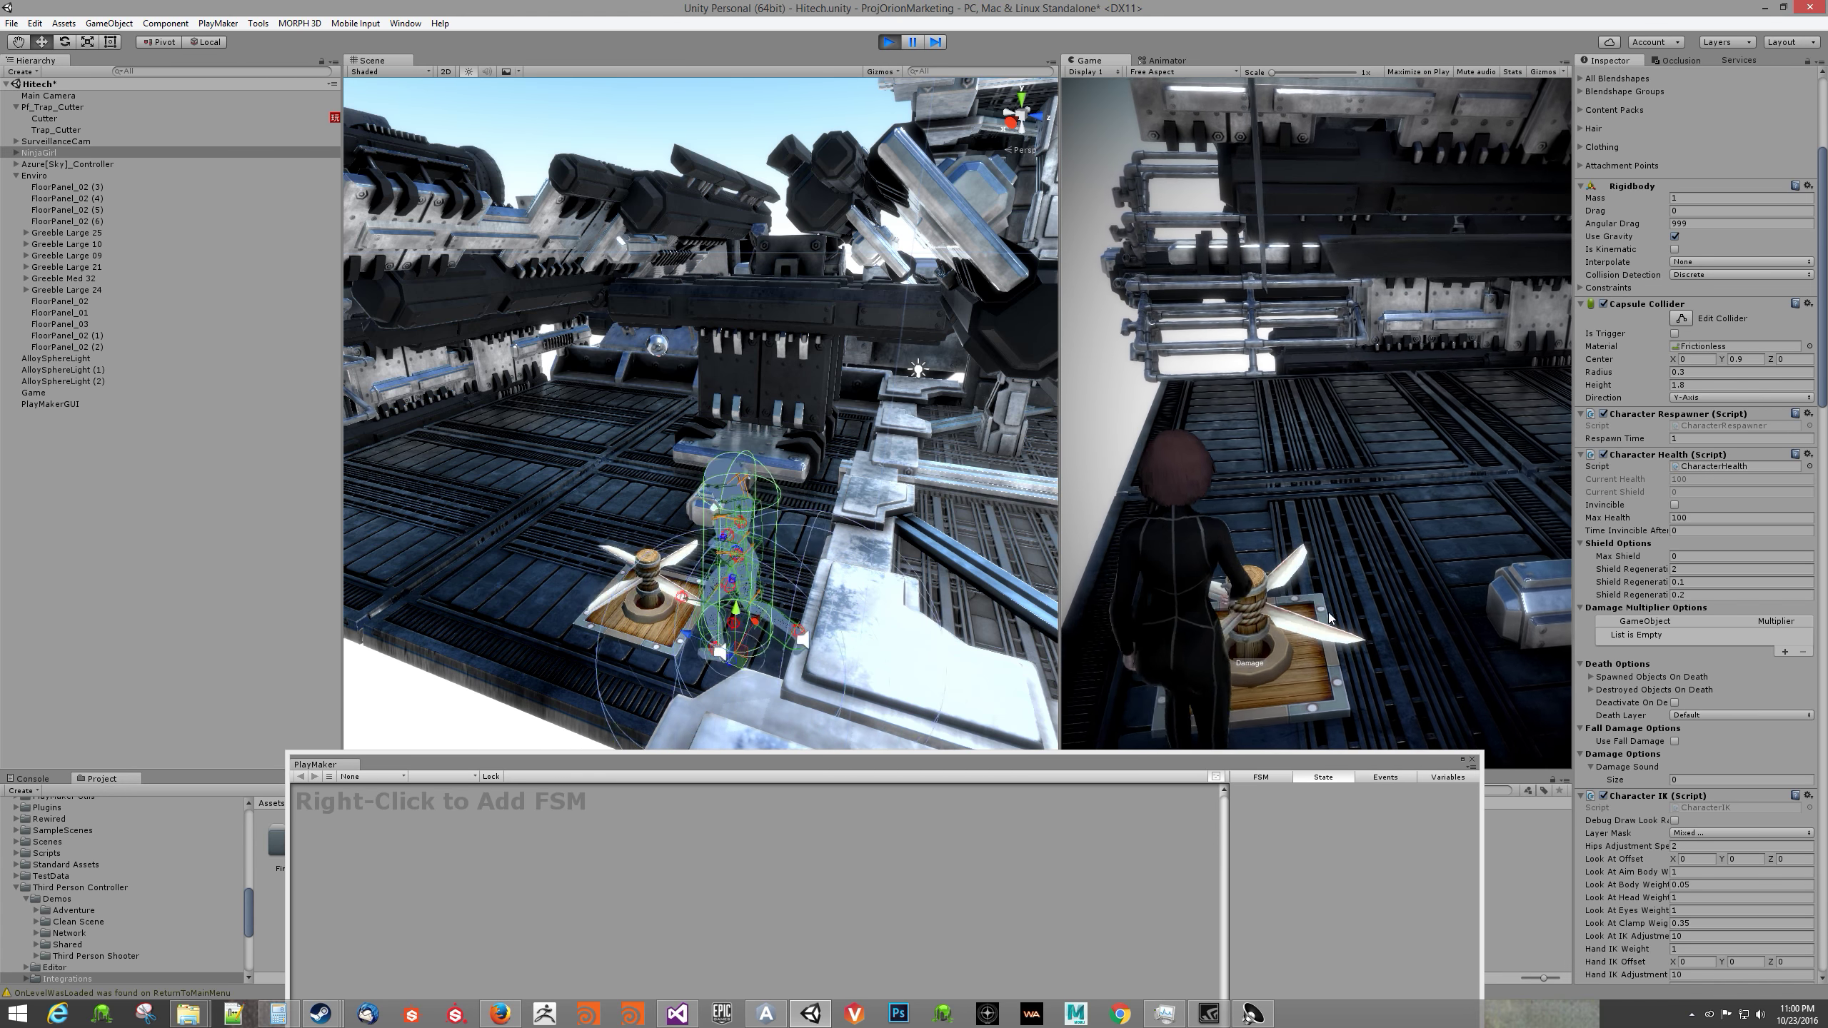
key(w)
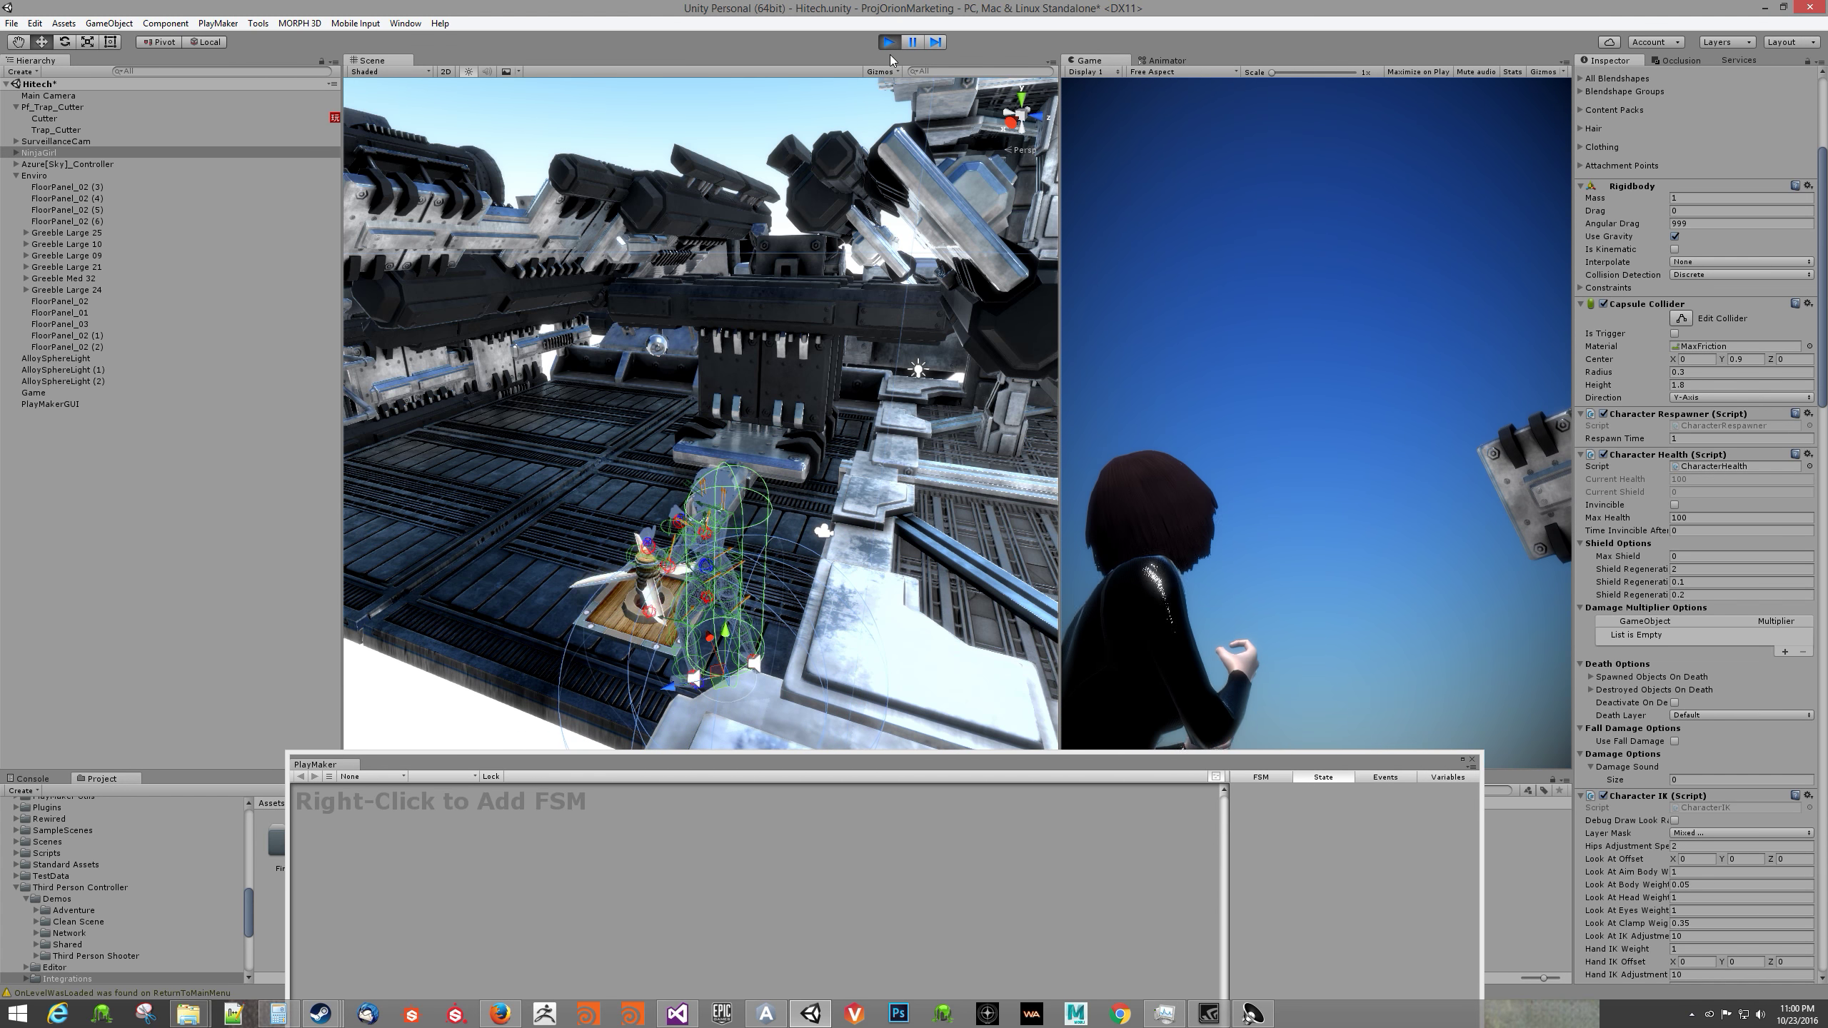
click(889, 41)
Step: In the Damage state of the Cutter's TrapDamageFSM, set the Damage action's Game Object to Specify Game Object
drag(825, 746, 859, 155)
click(83, 116)
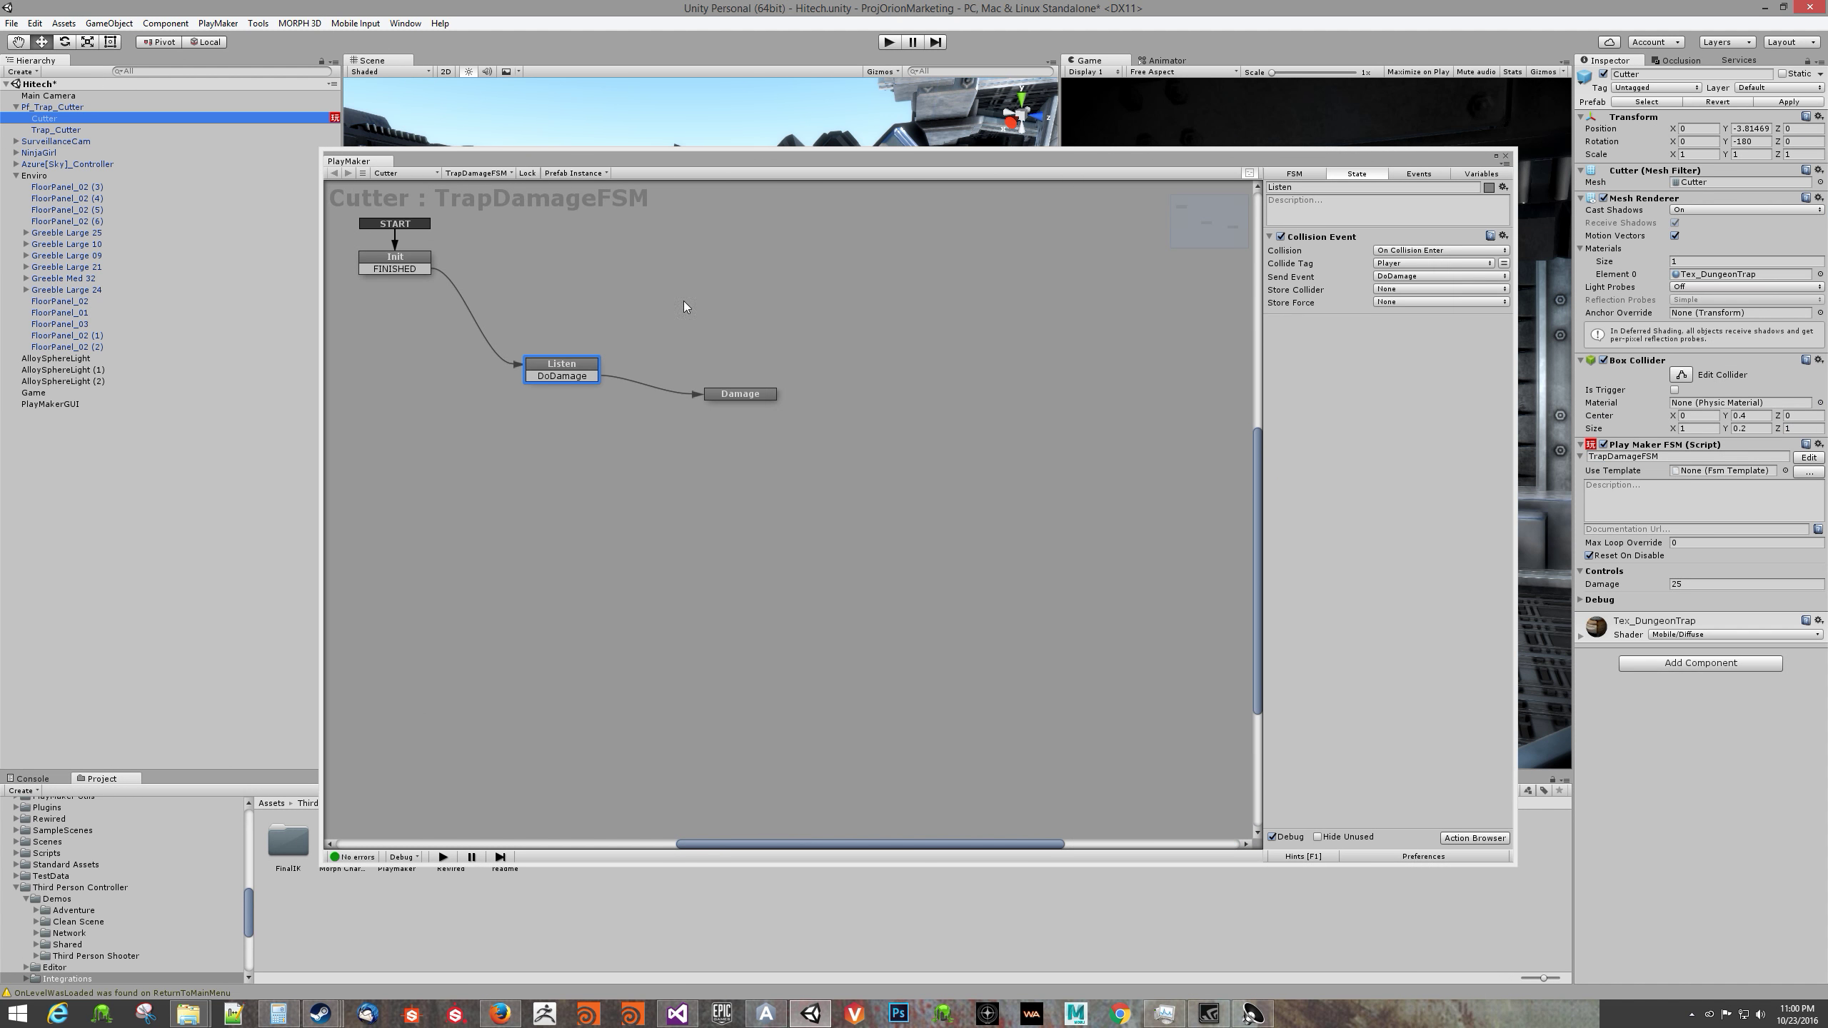
click(580, 367)
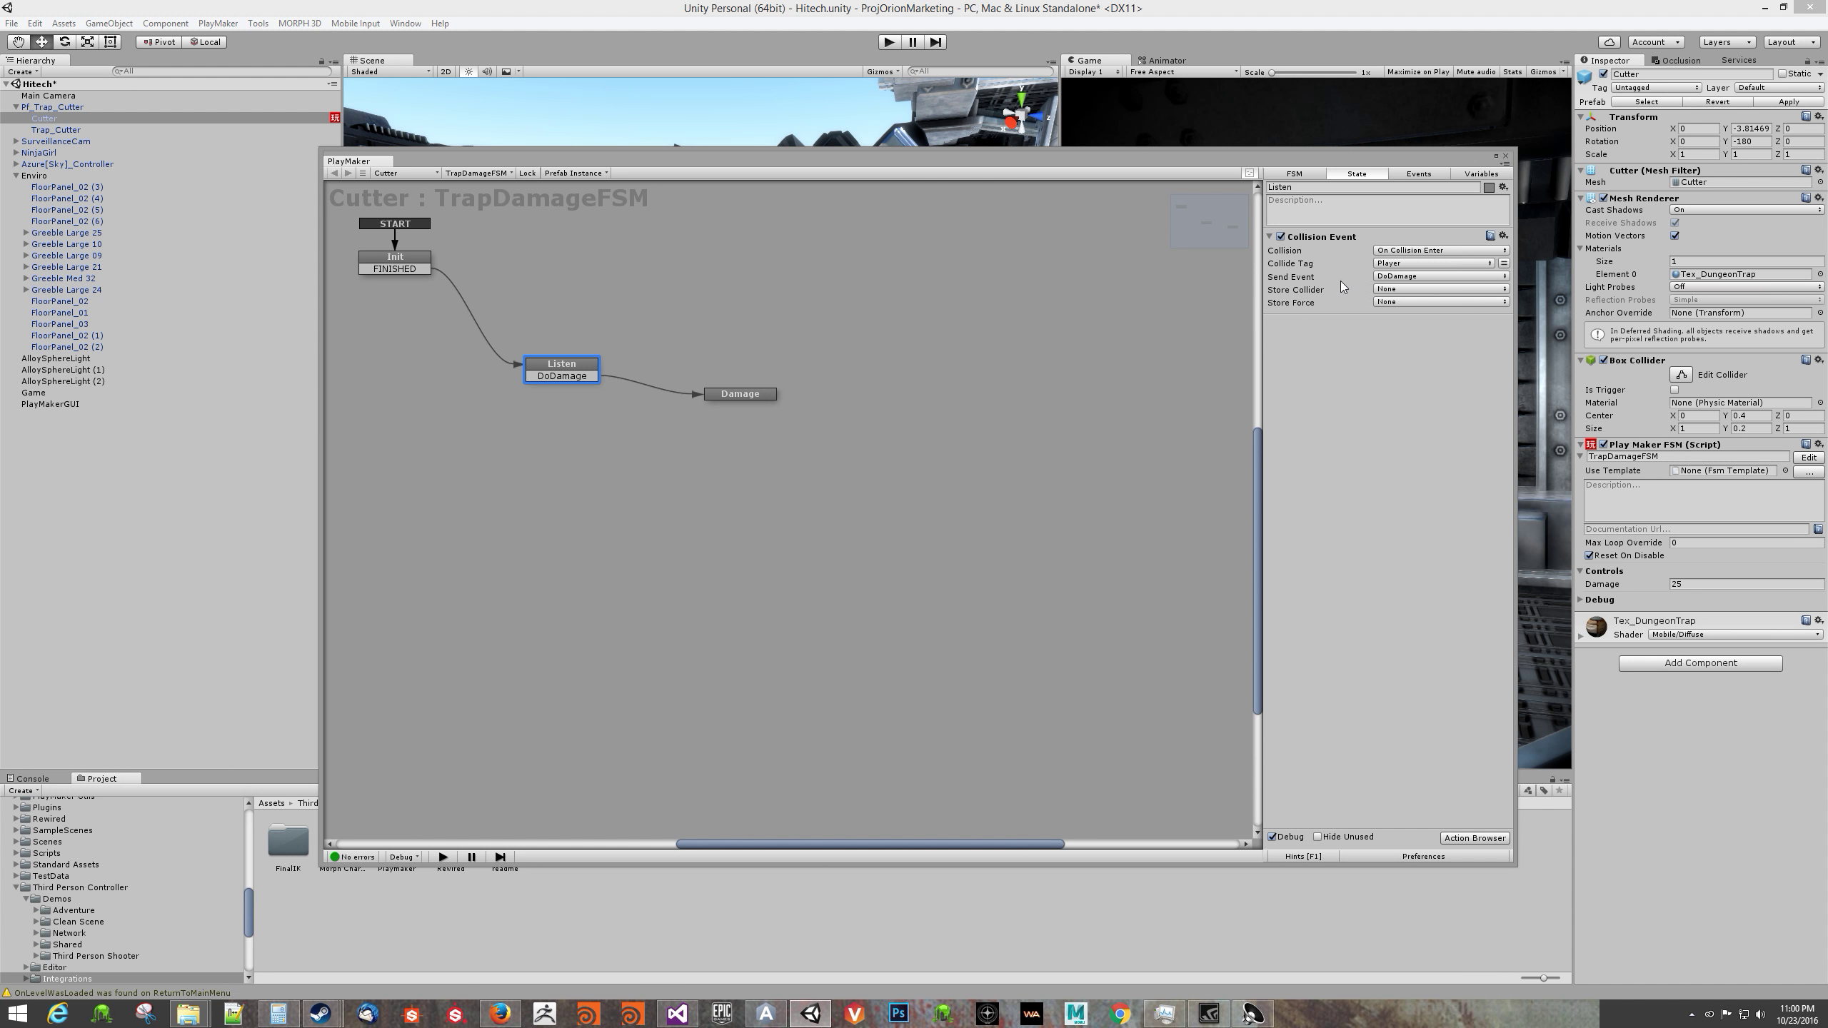
click(749, 392)
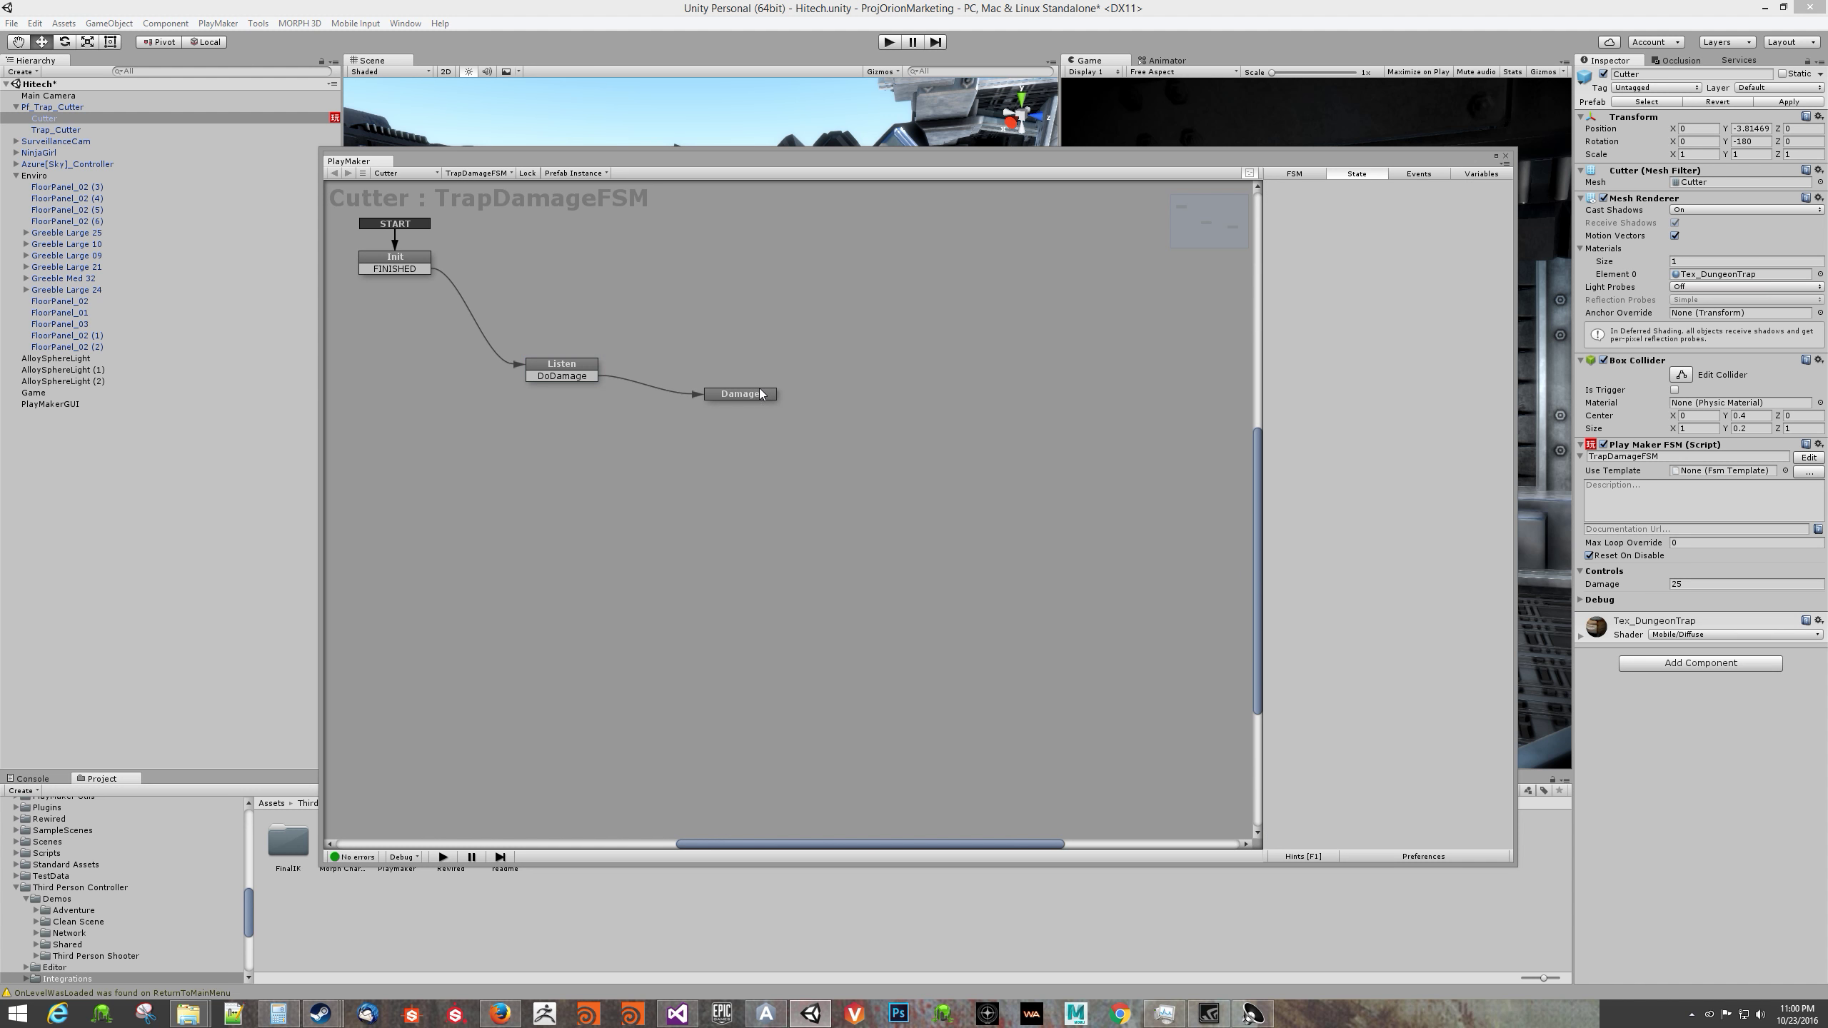
click(760, 395)
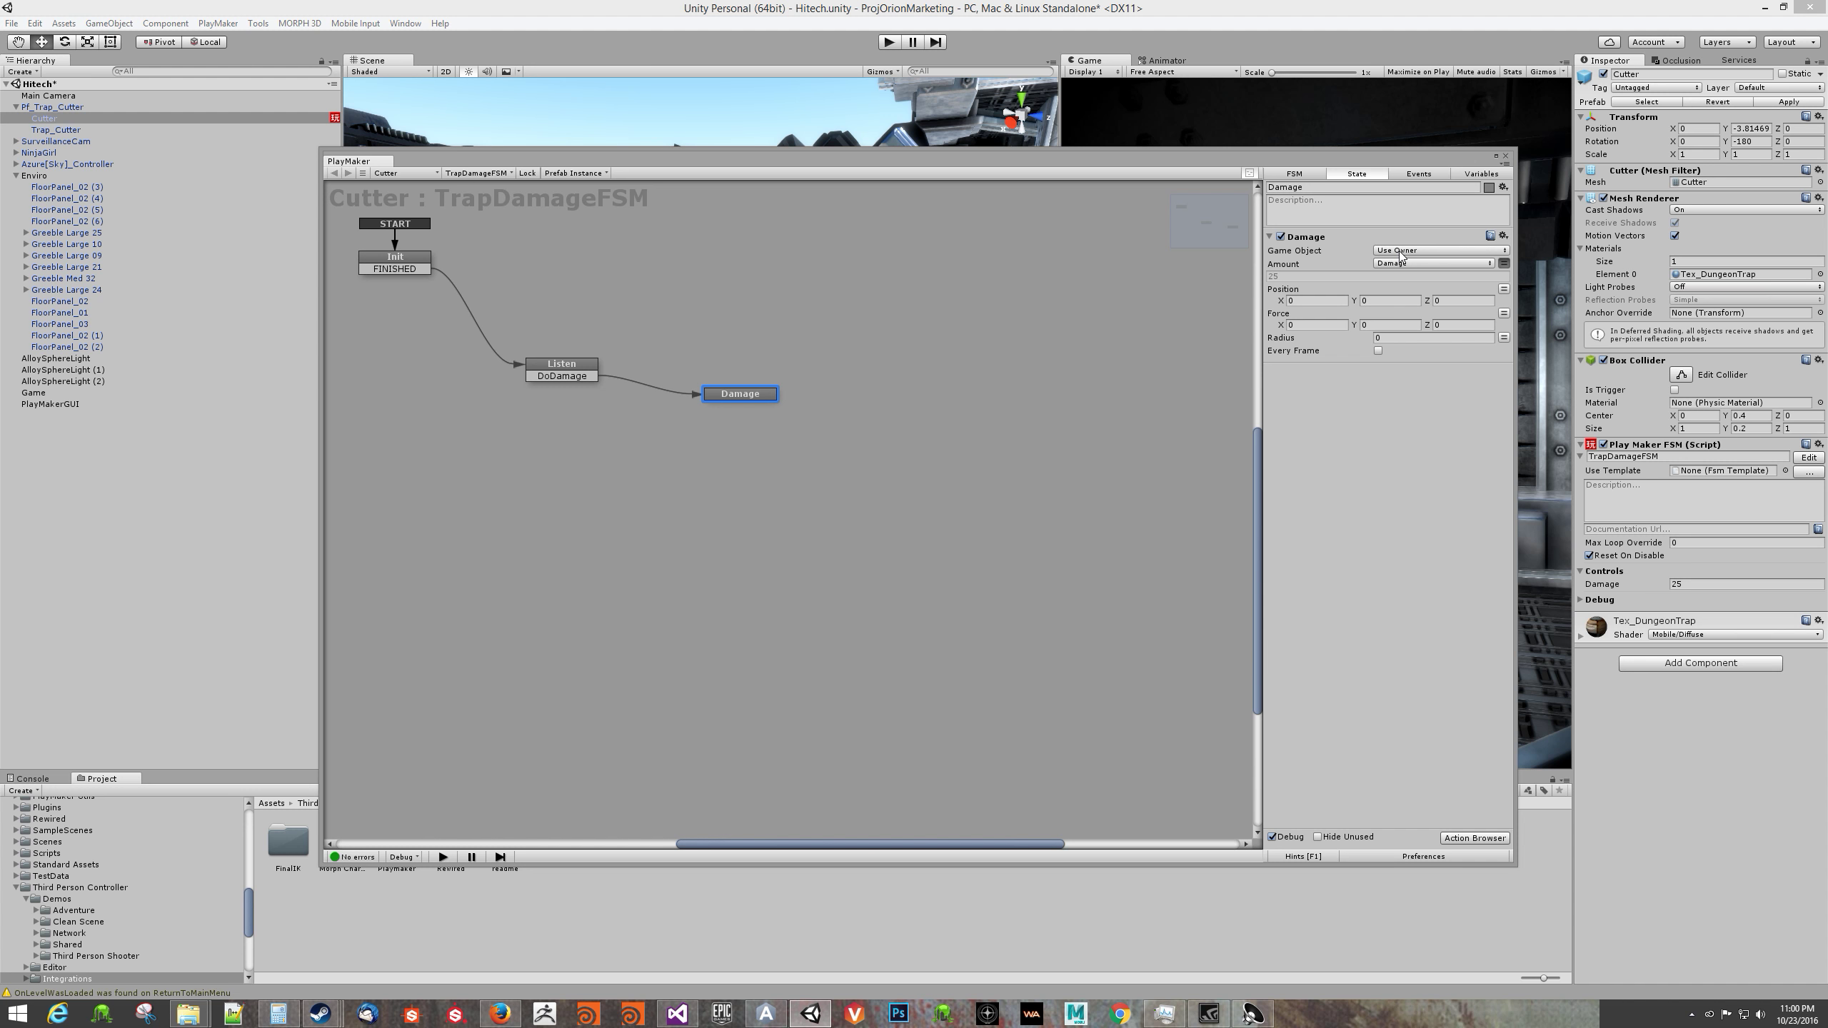
drag(1105, 151, 1092, 280)
click(1432, 371)
click(1433, 398)
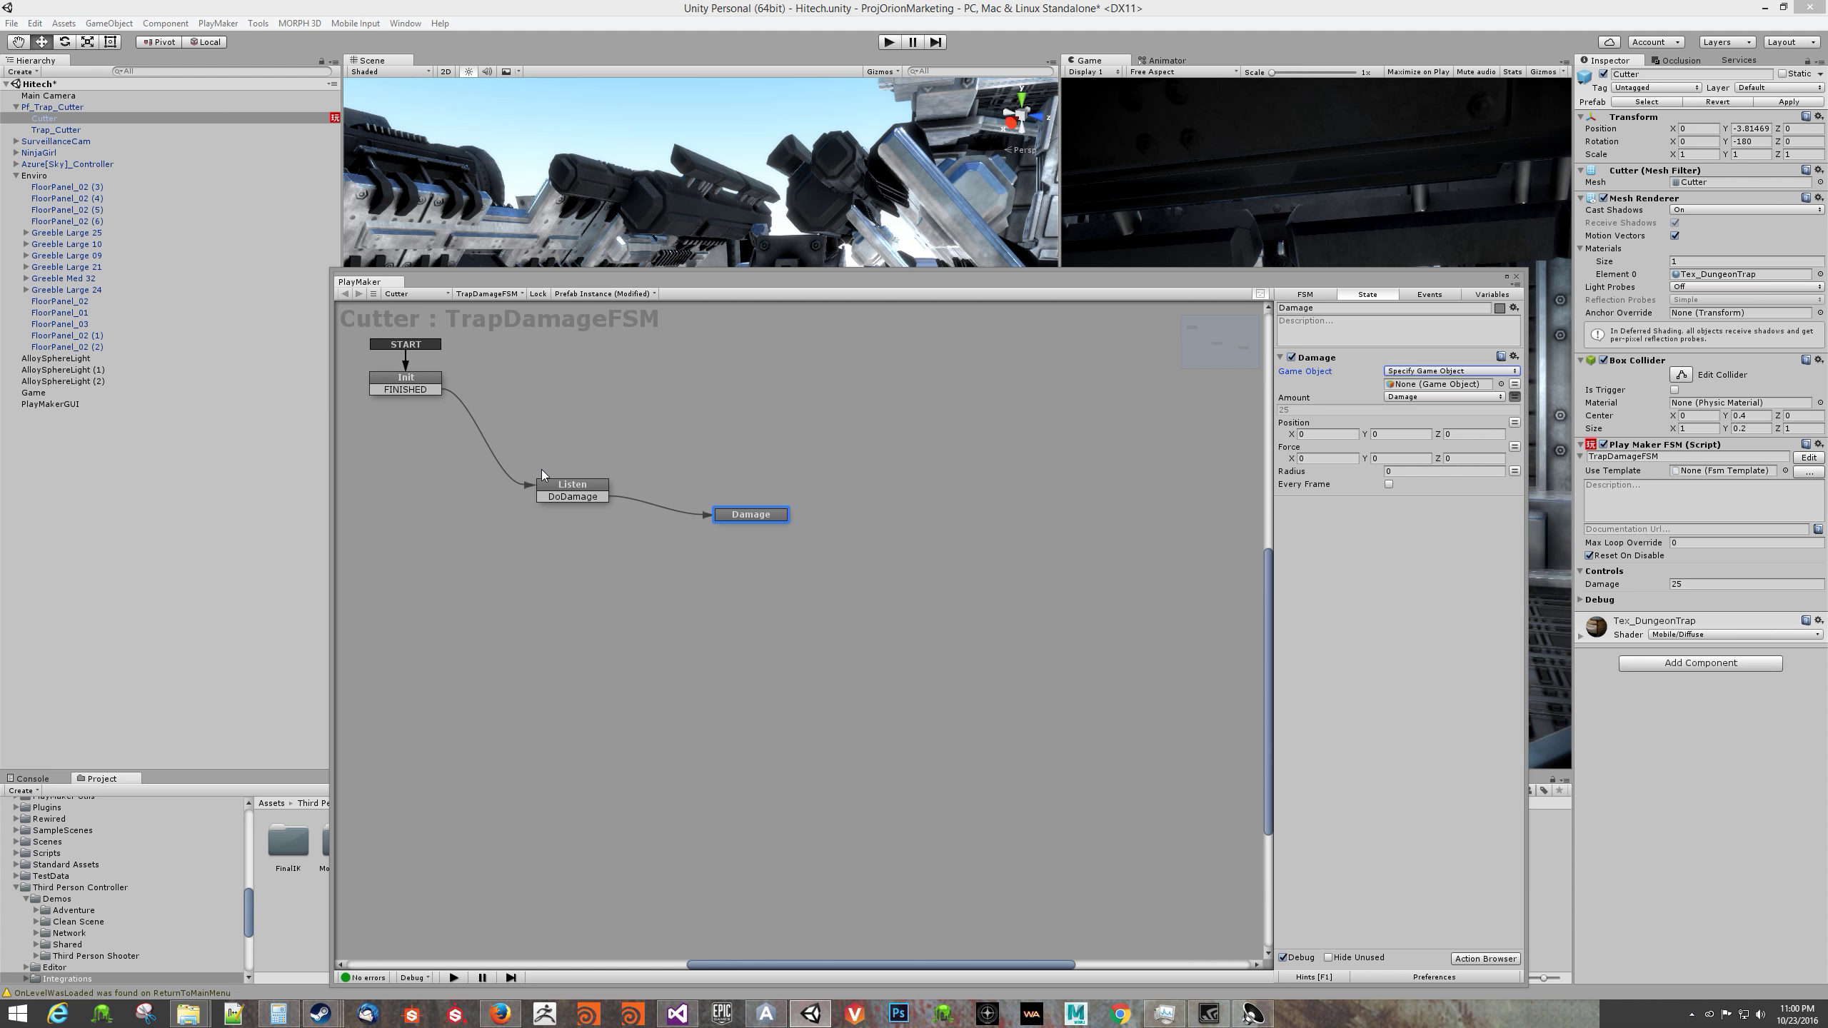
Step: In the Listen state, store the Collision Event's collider in a new variable named CollidingObject
click(587, 492)
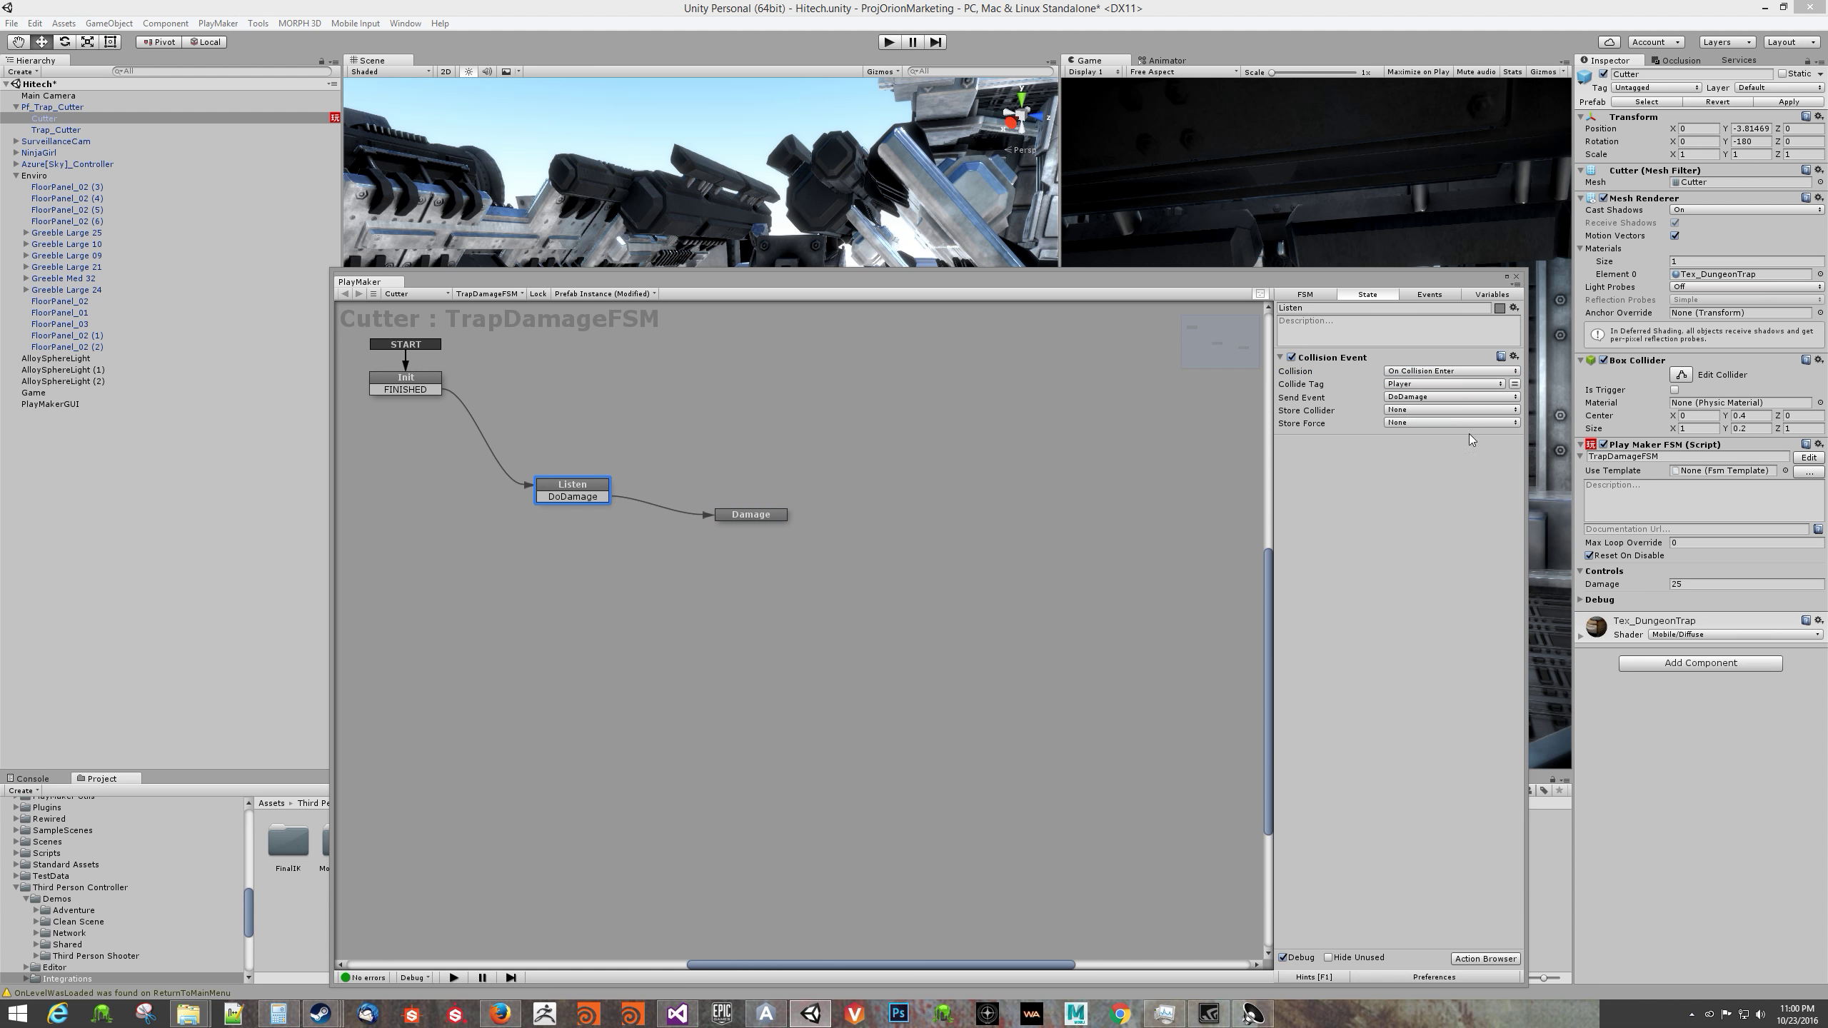
click(1398, 410)
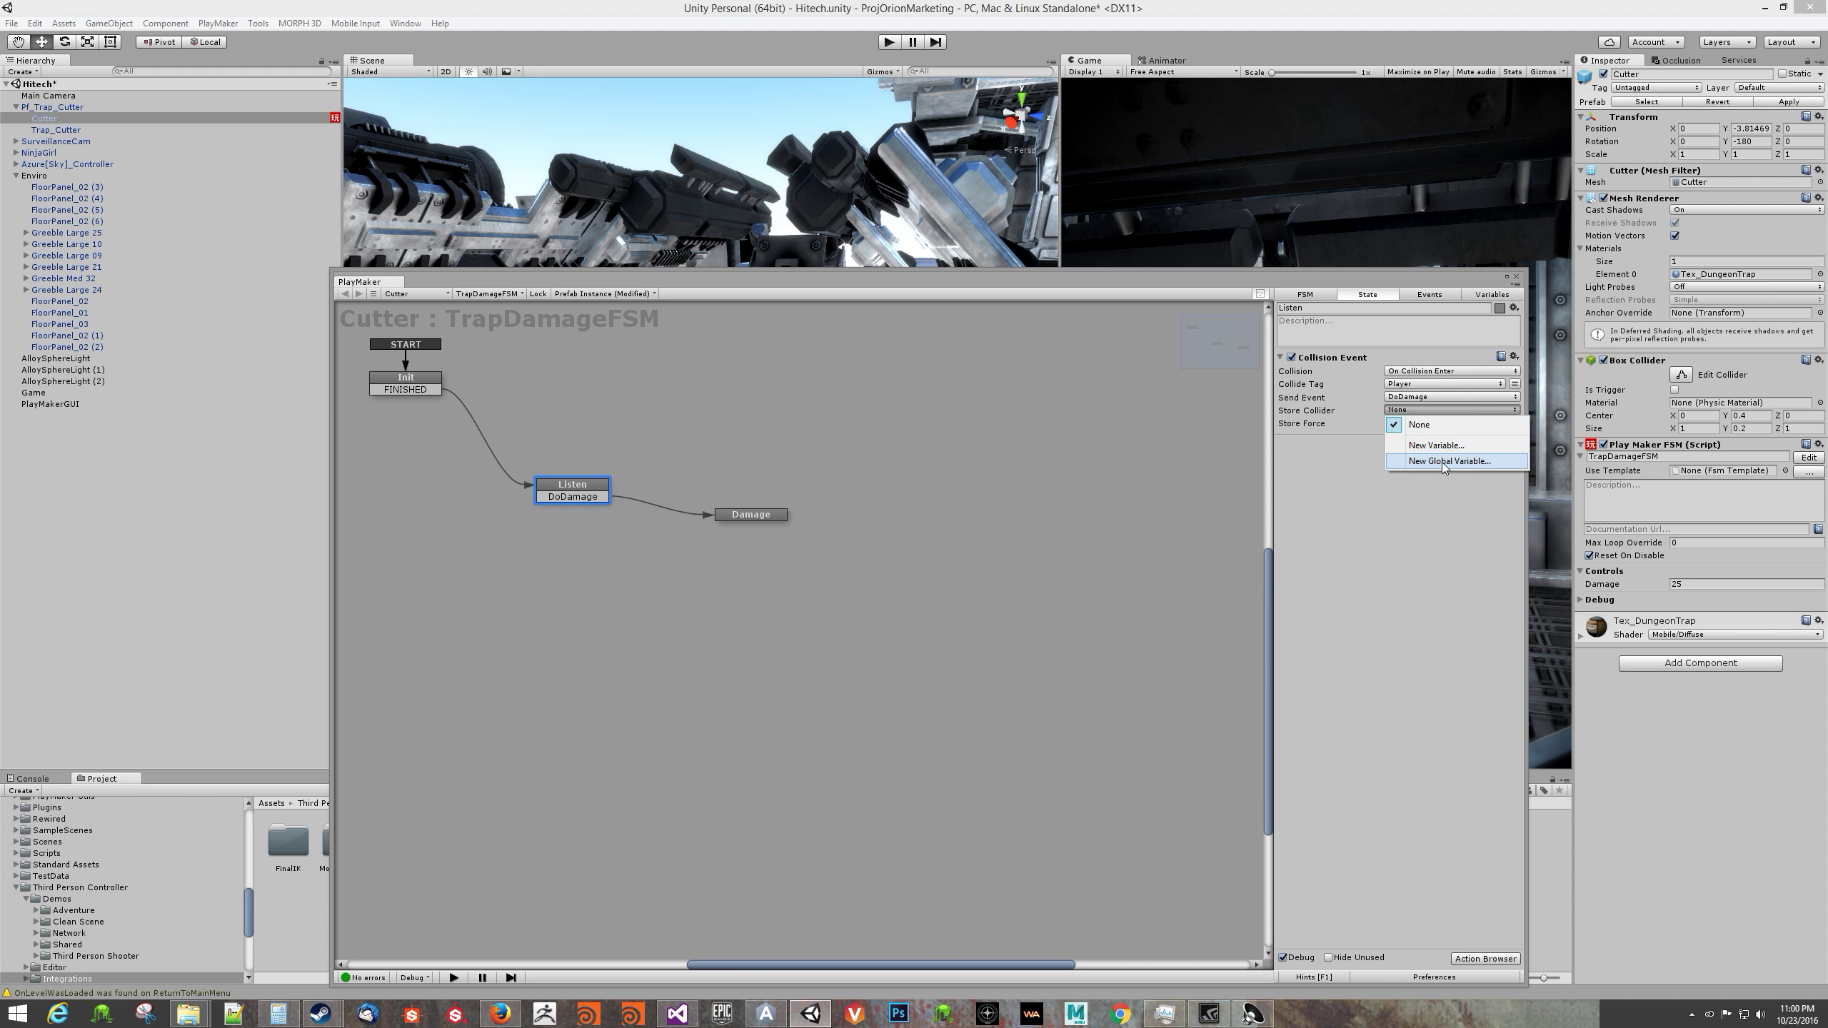
click(1410, 445)
text(Colliding)
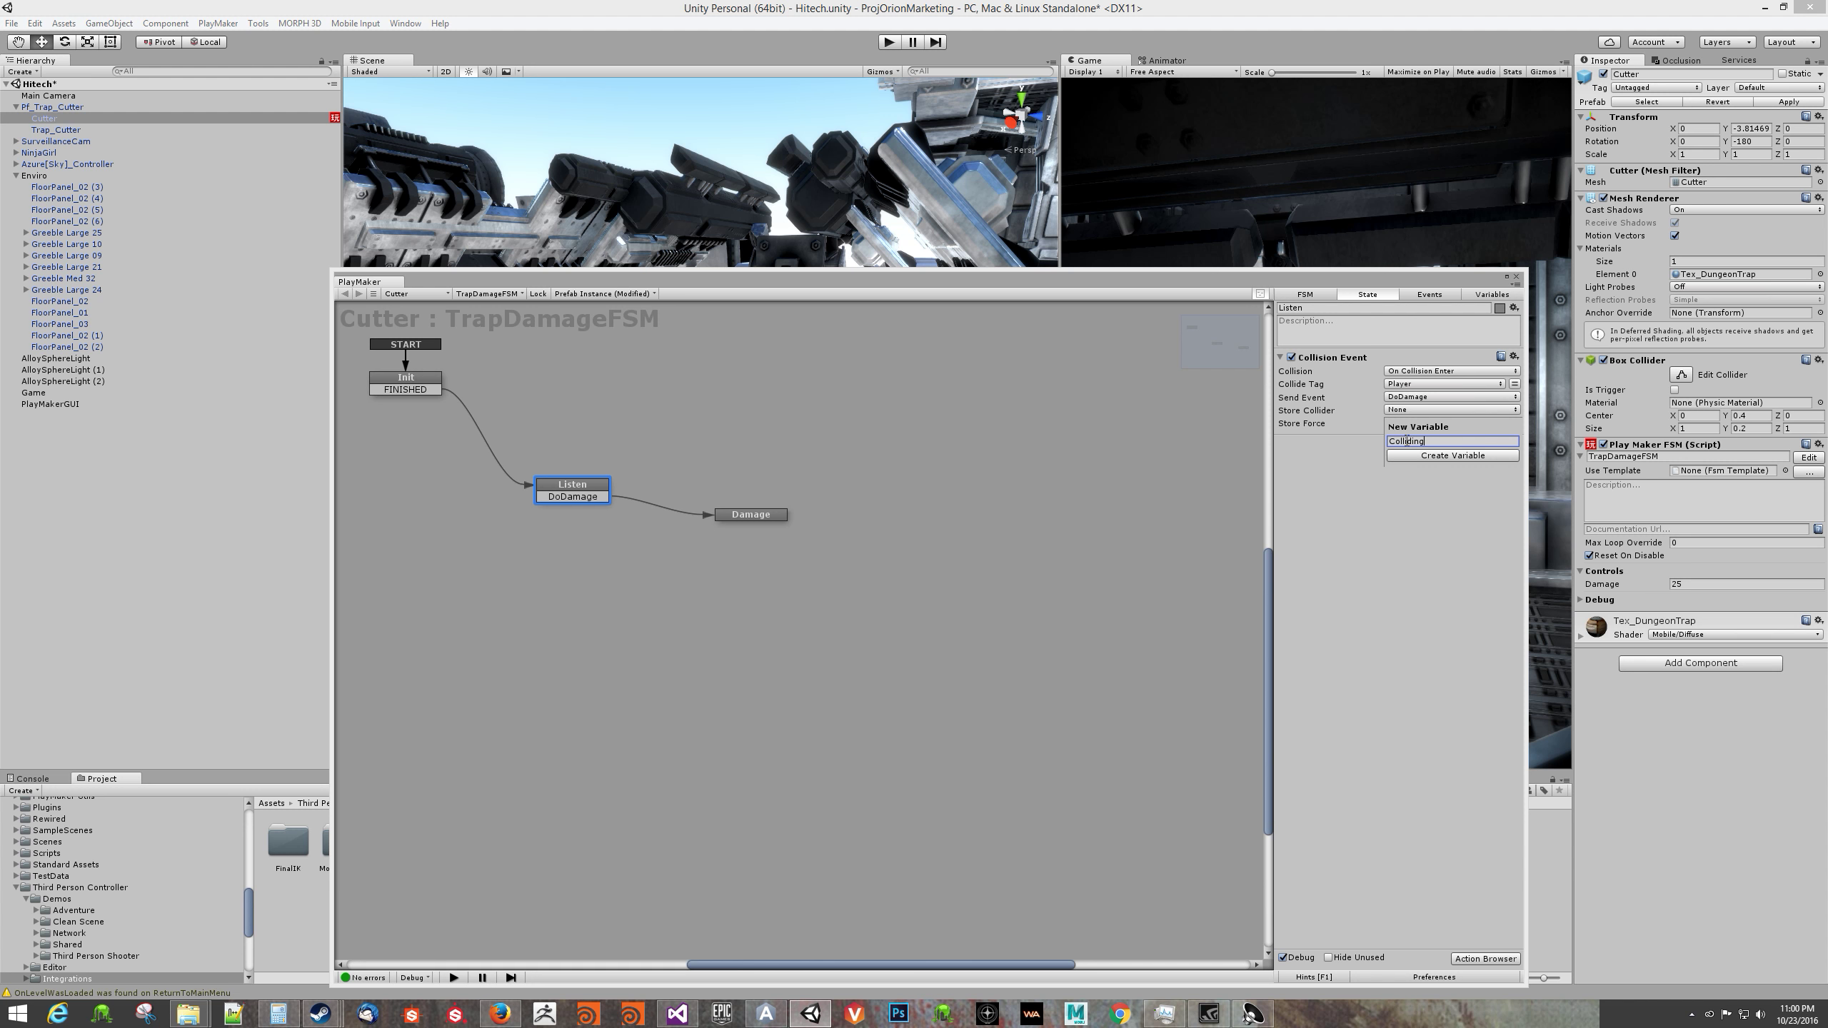
text(Object)
key(Return)
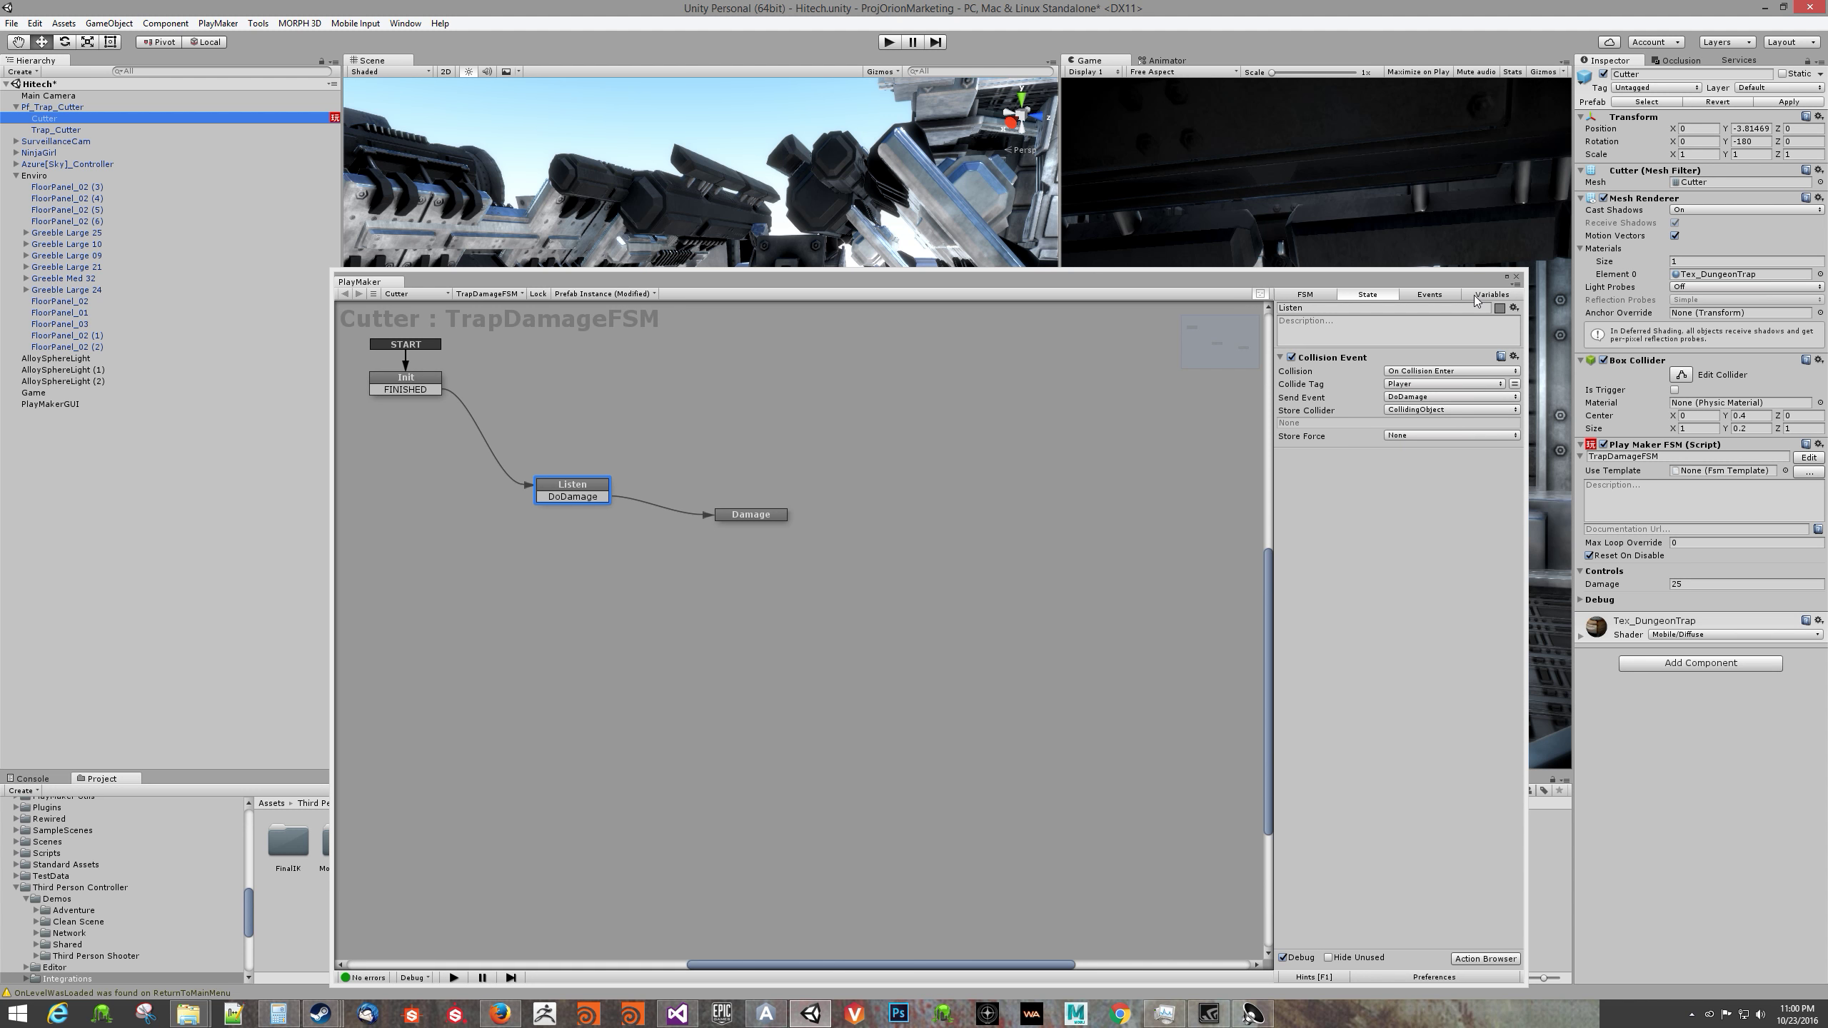
Step: Assign the CollidingObject variable as the Damage action's specified game object in the Damage state
click(751, 514)
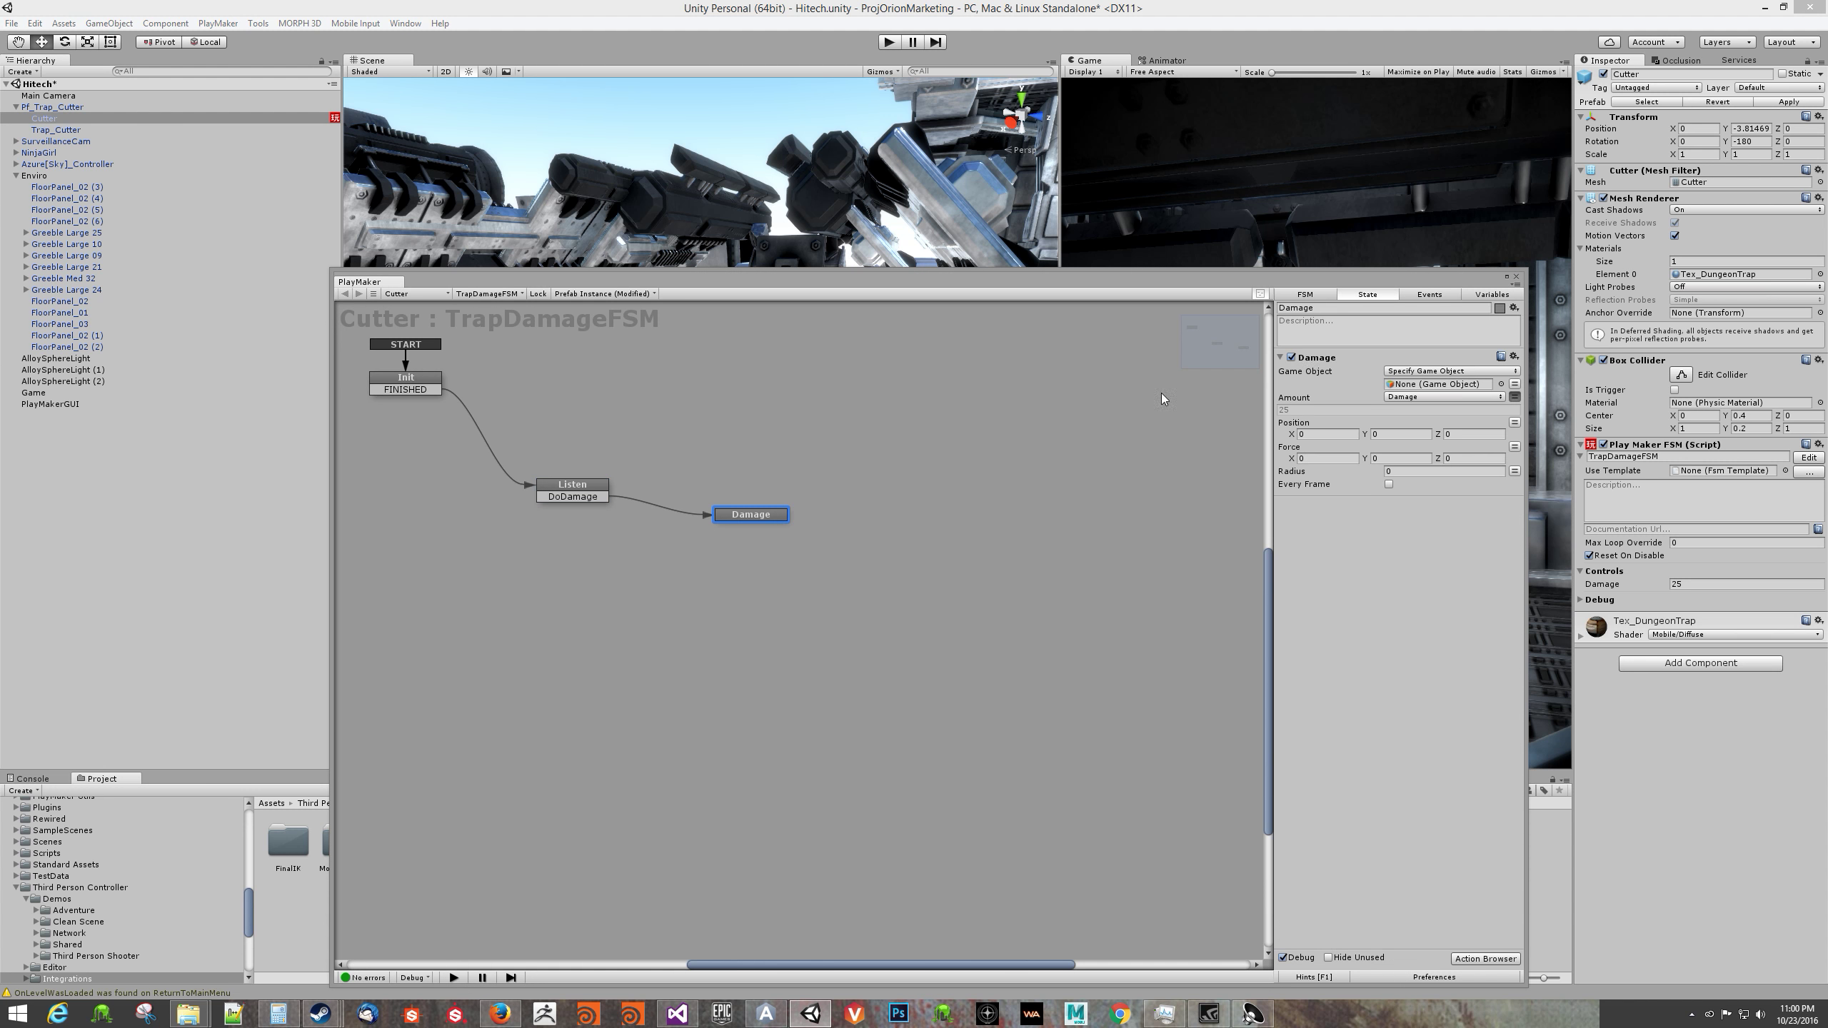
click(1515, 383)
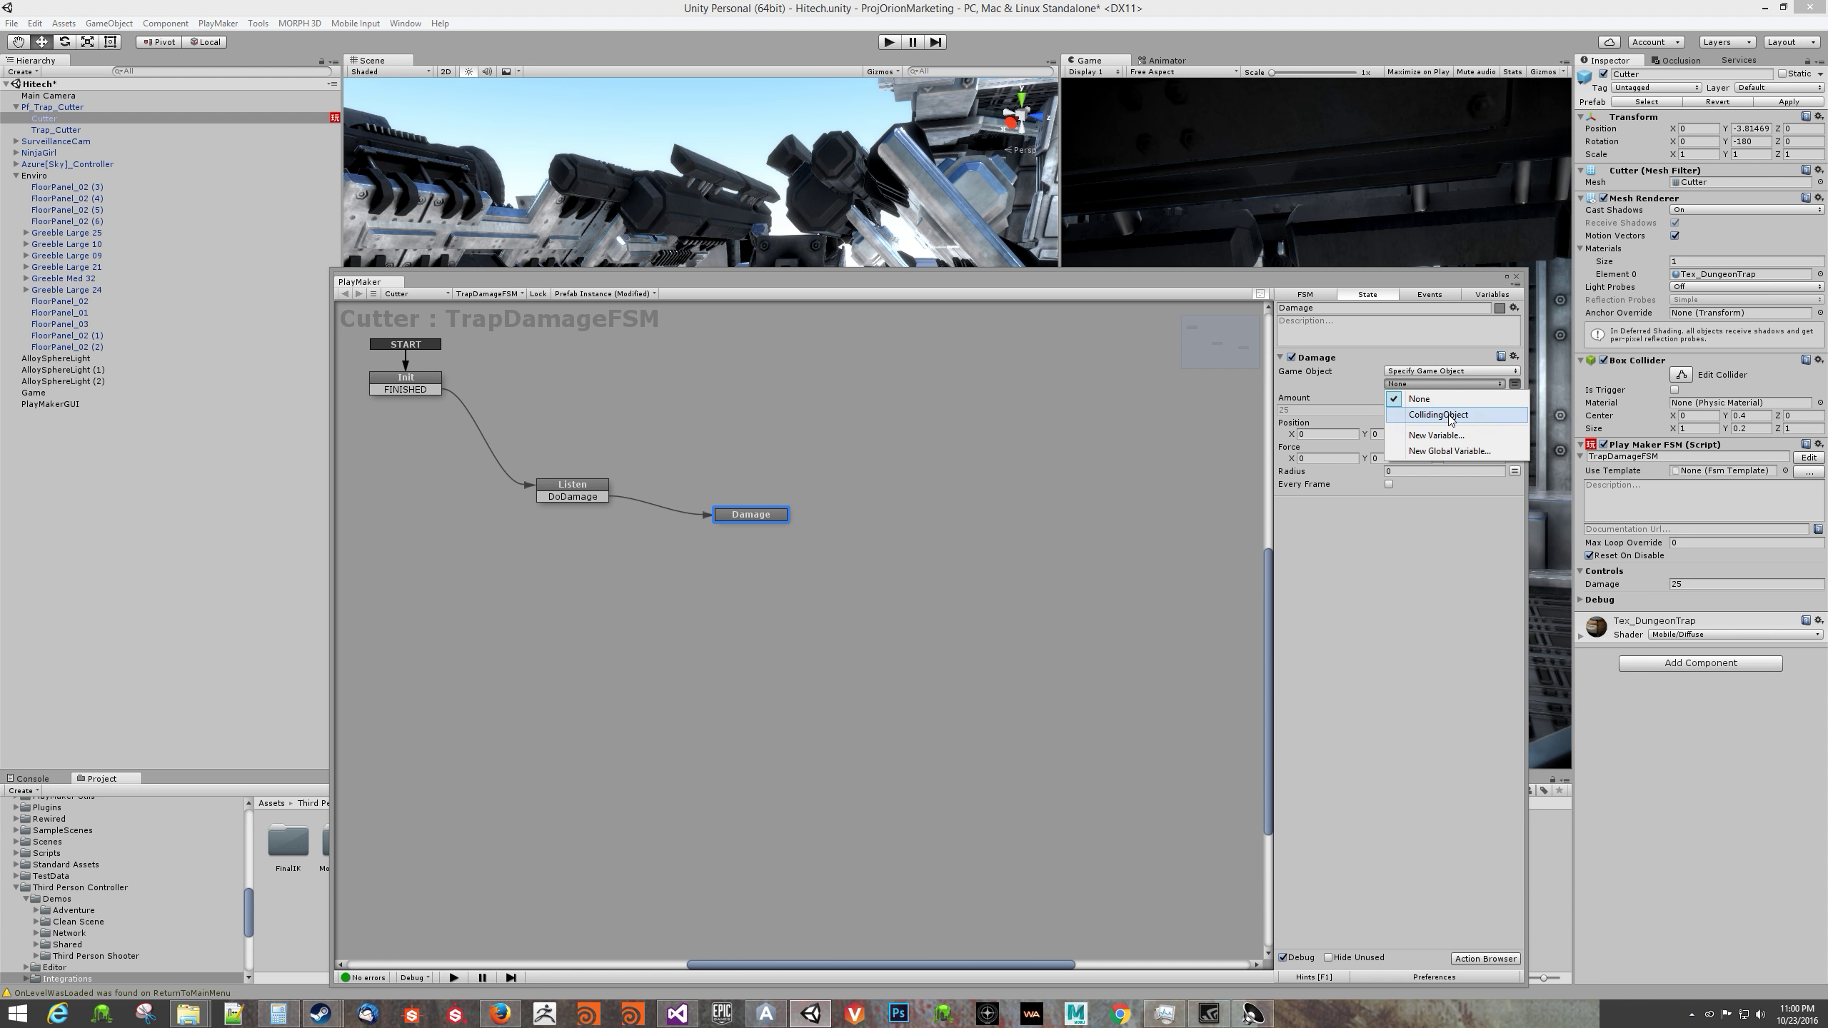
click(1436, 415)
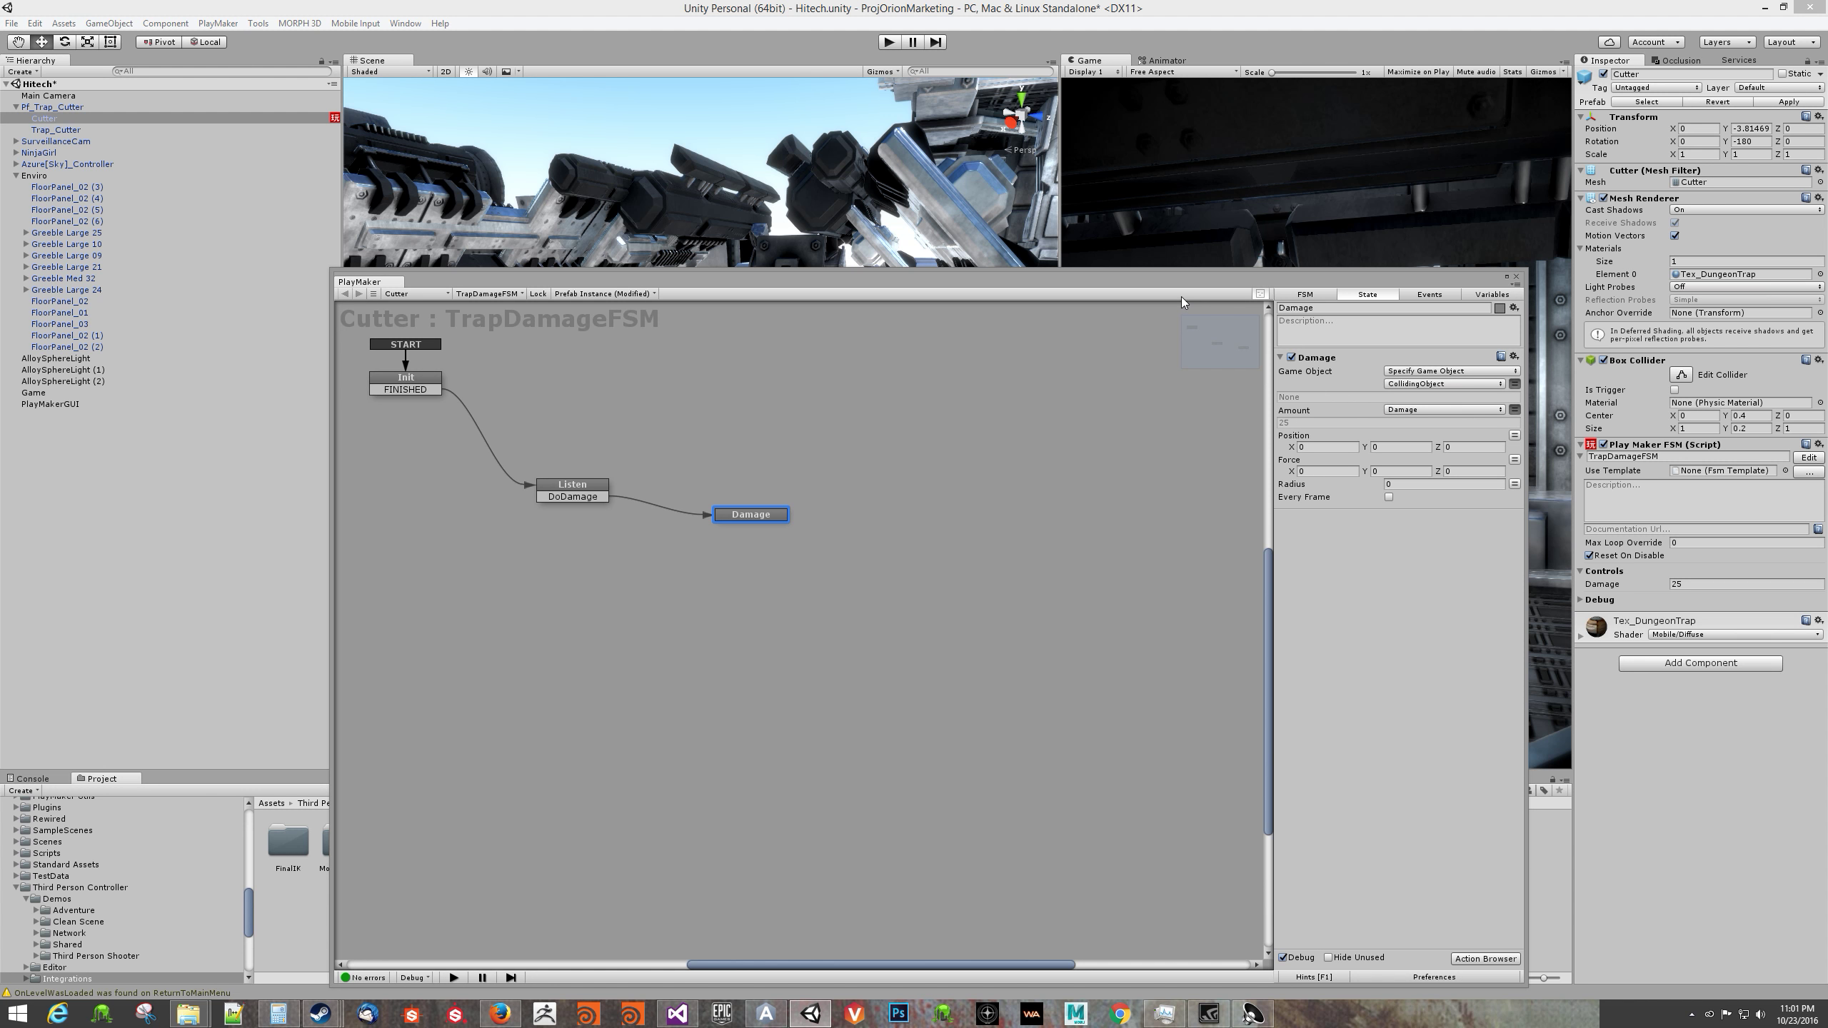
Step: Playtest with NinjaGirl selected, walking her into the cutter trap while checking Current Health in Character Health
drag(1153, 272, 1286, 716)
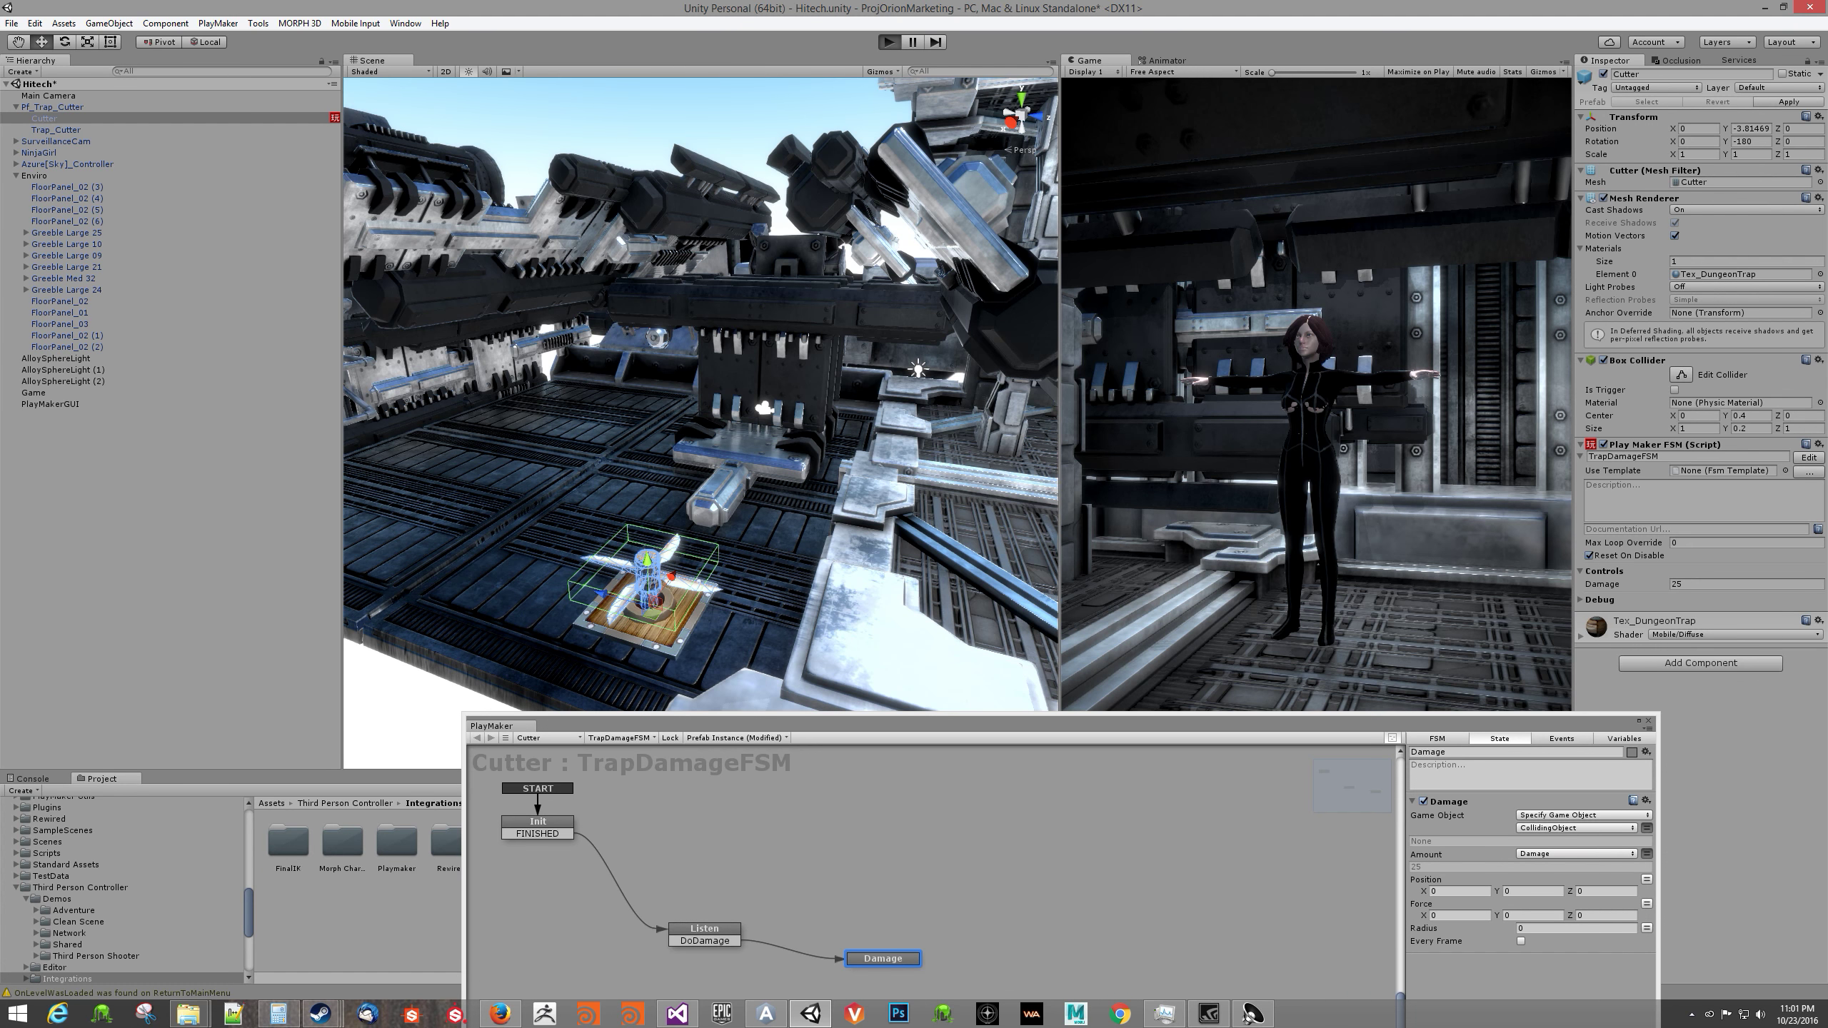
click(41, 152)
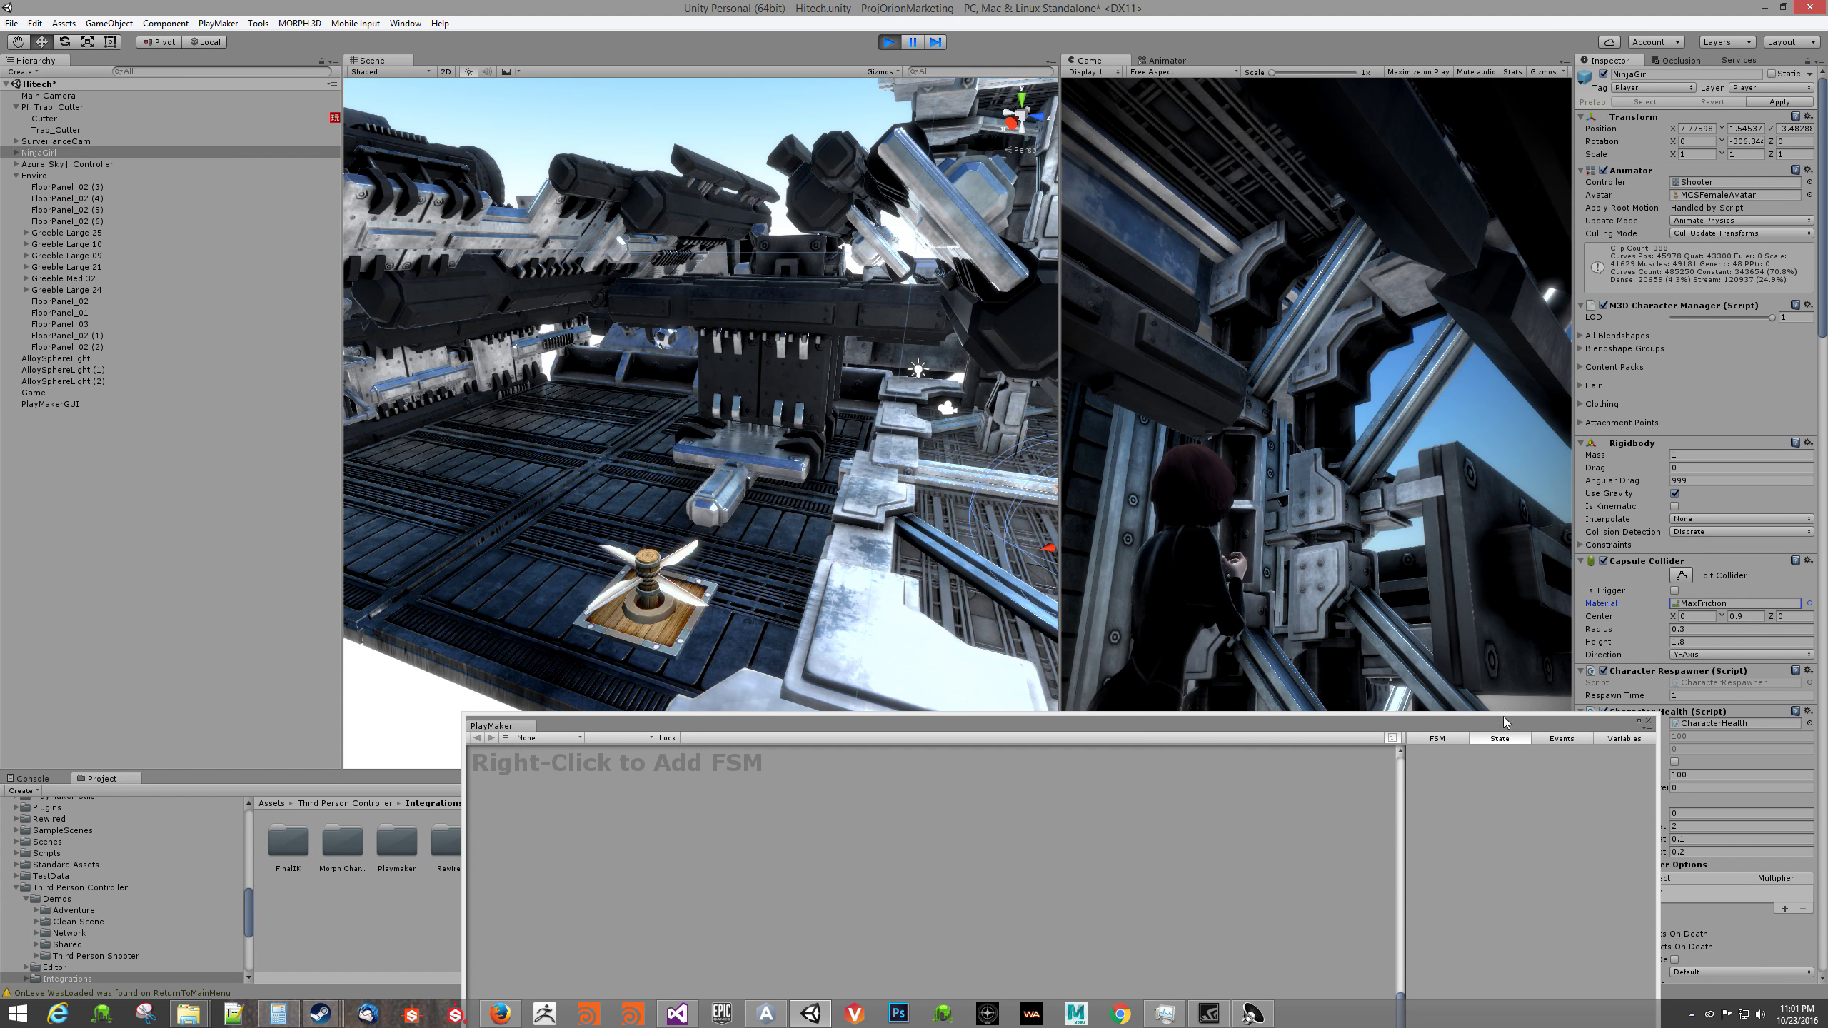
drag(1504, 721, 1328, 844)
scroll(1657, 723, down, 3)
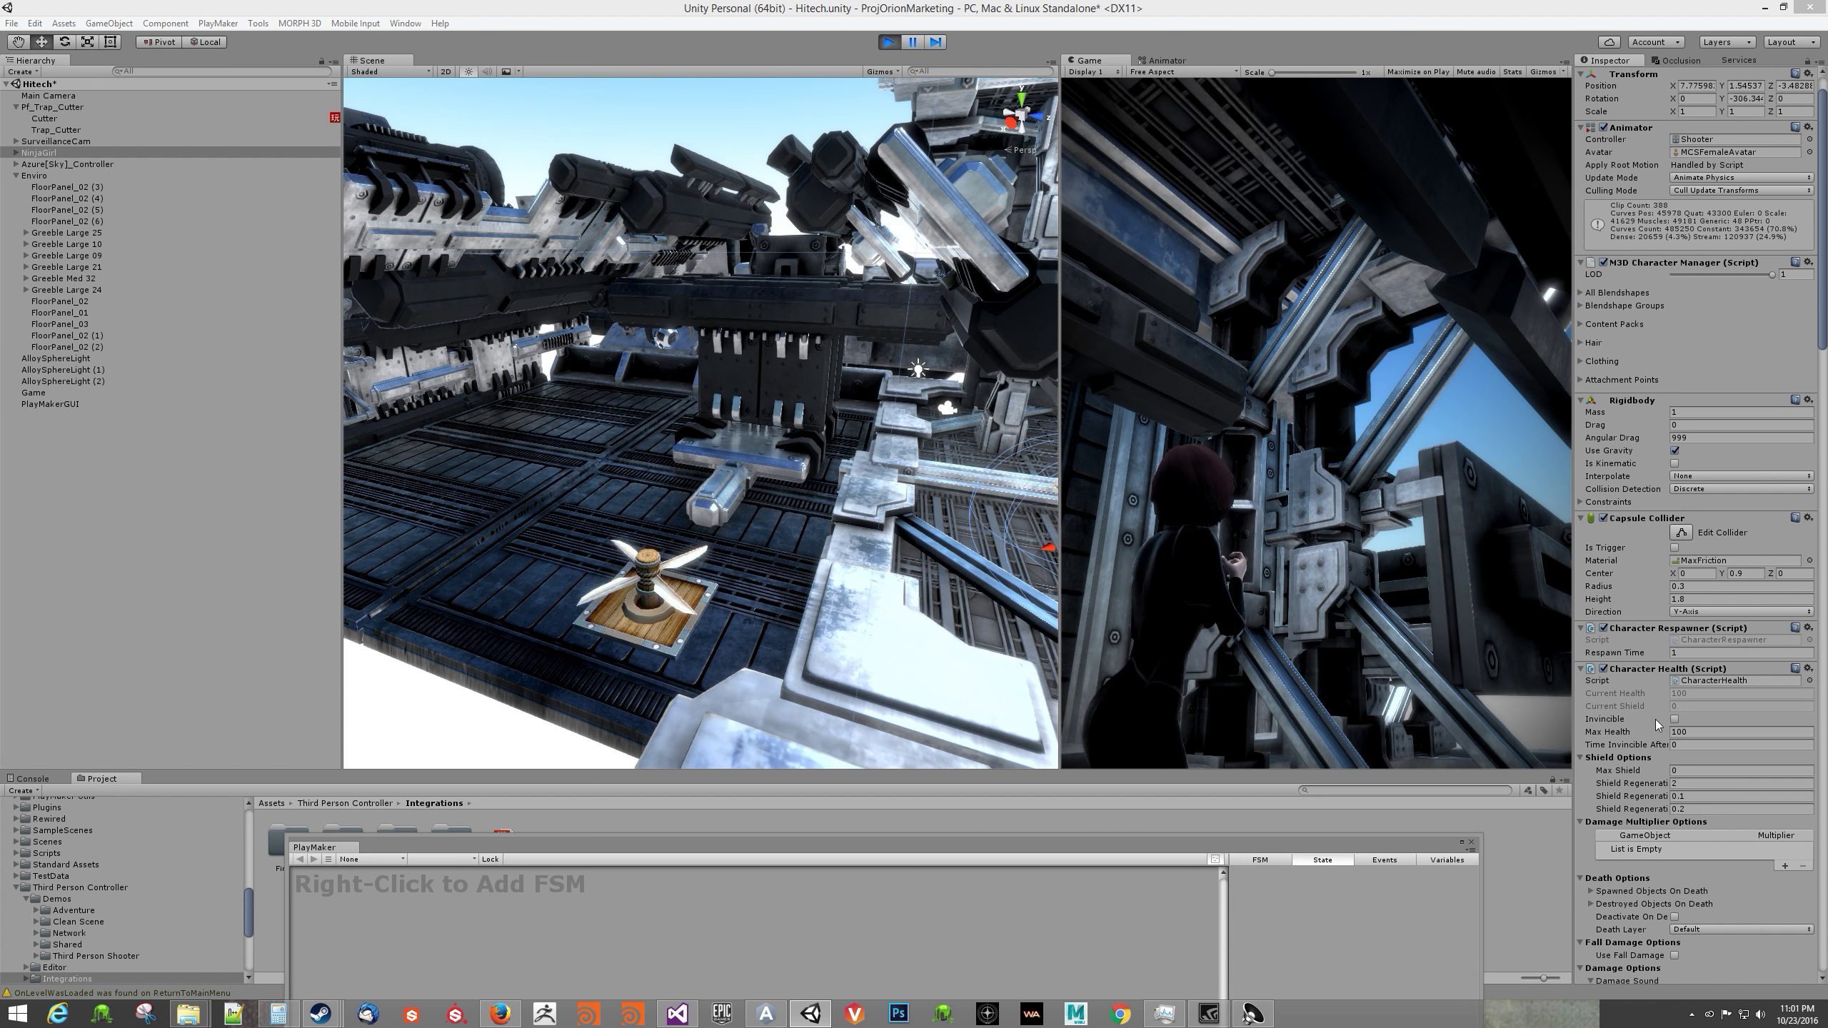
click(1677, 698)
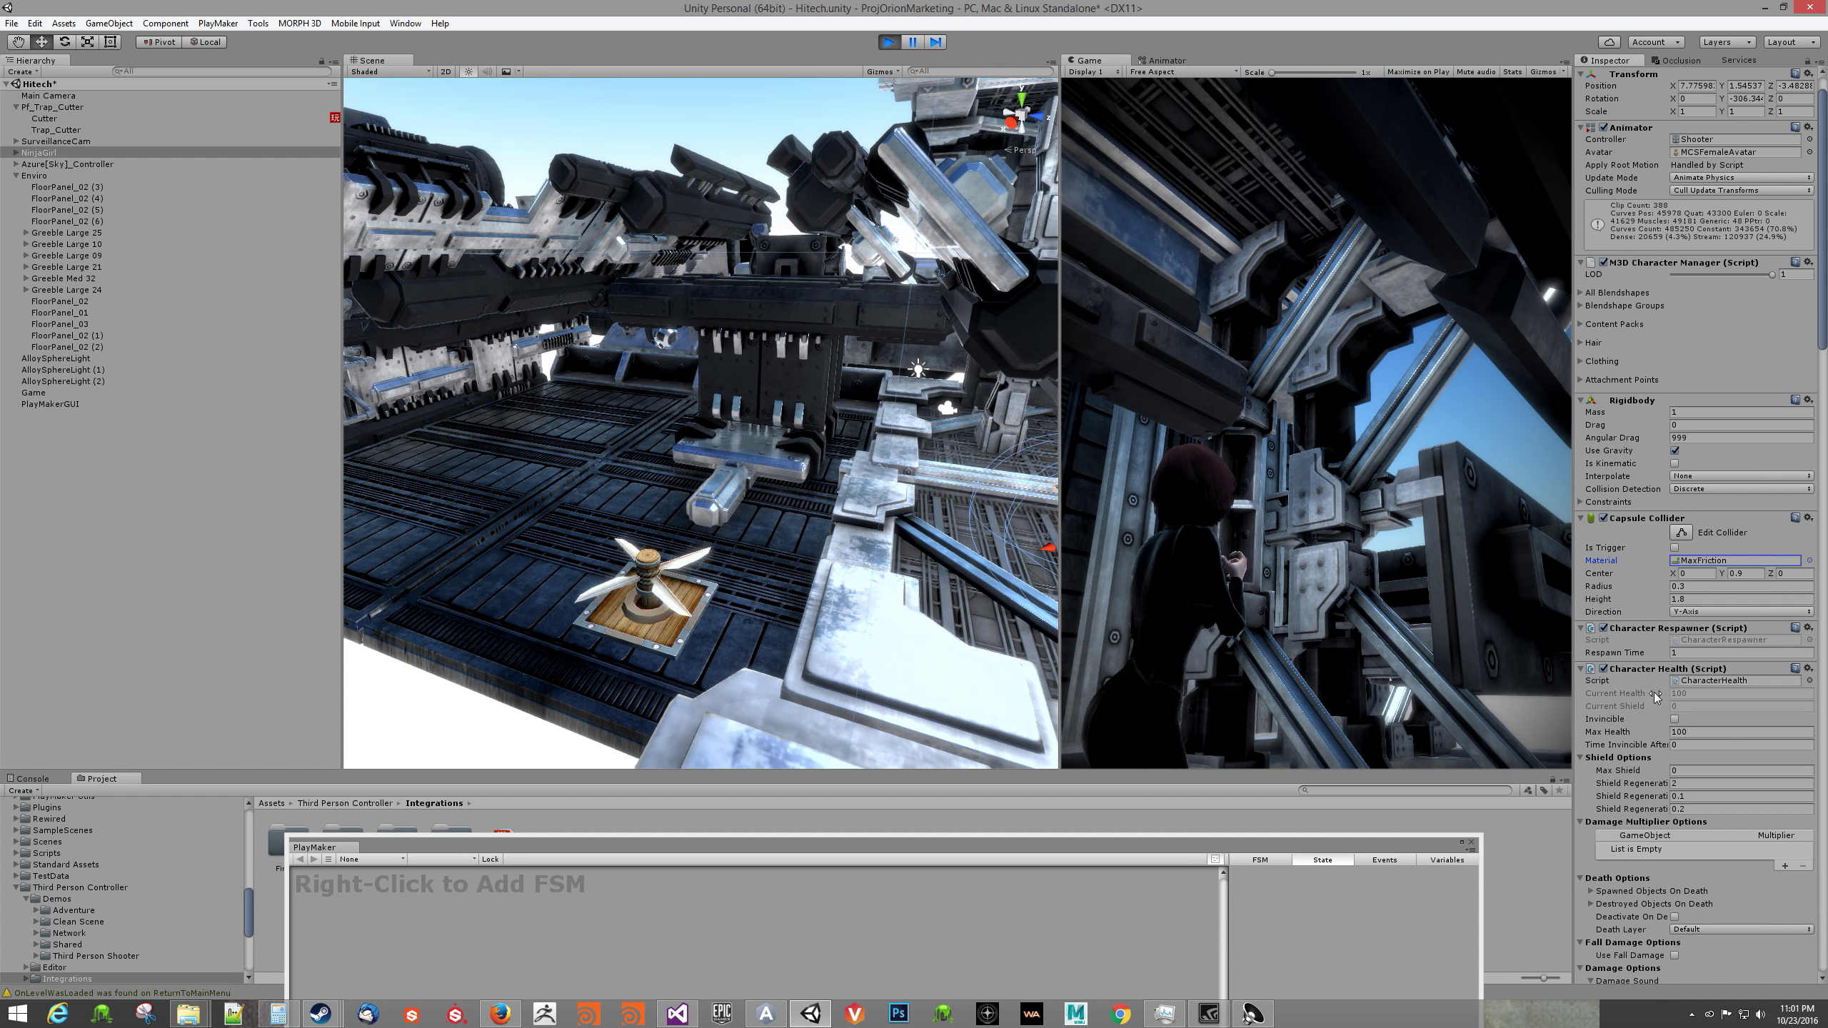
click(771, 582)
click(1256, 544)
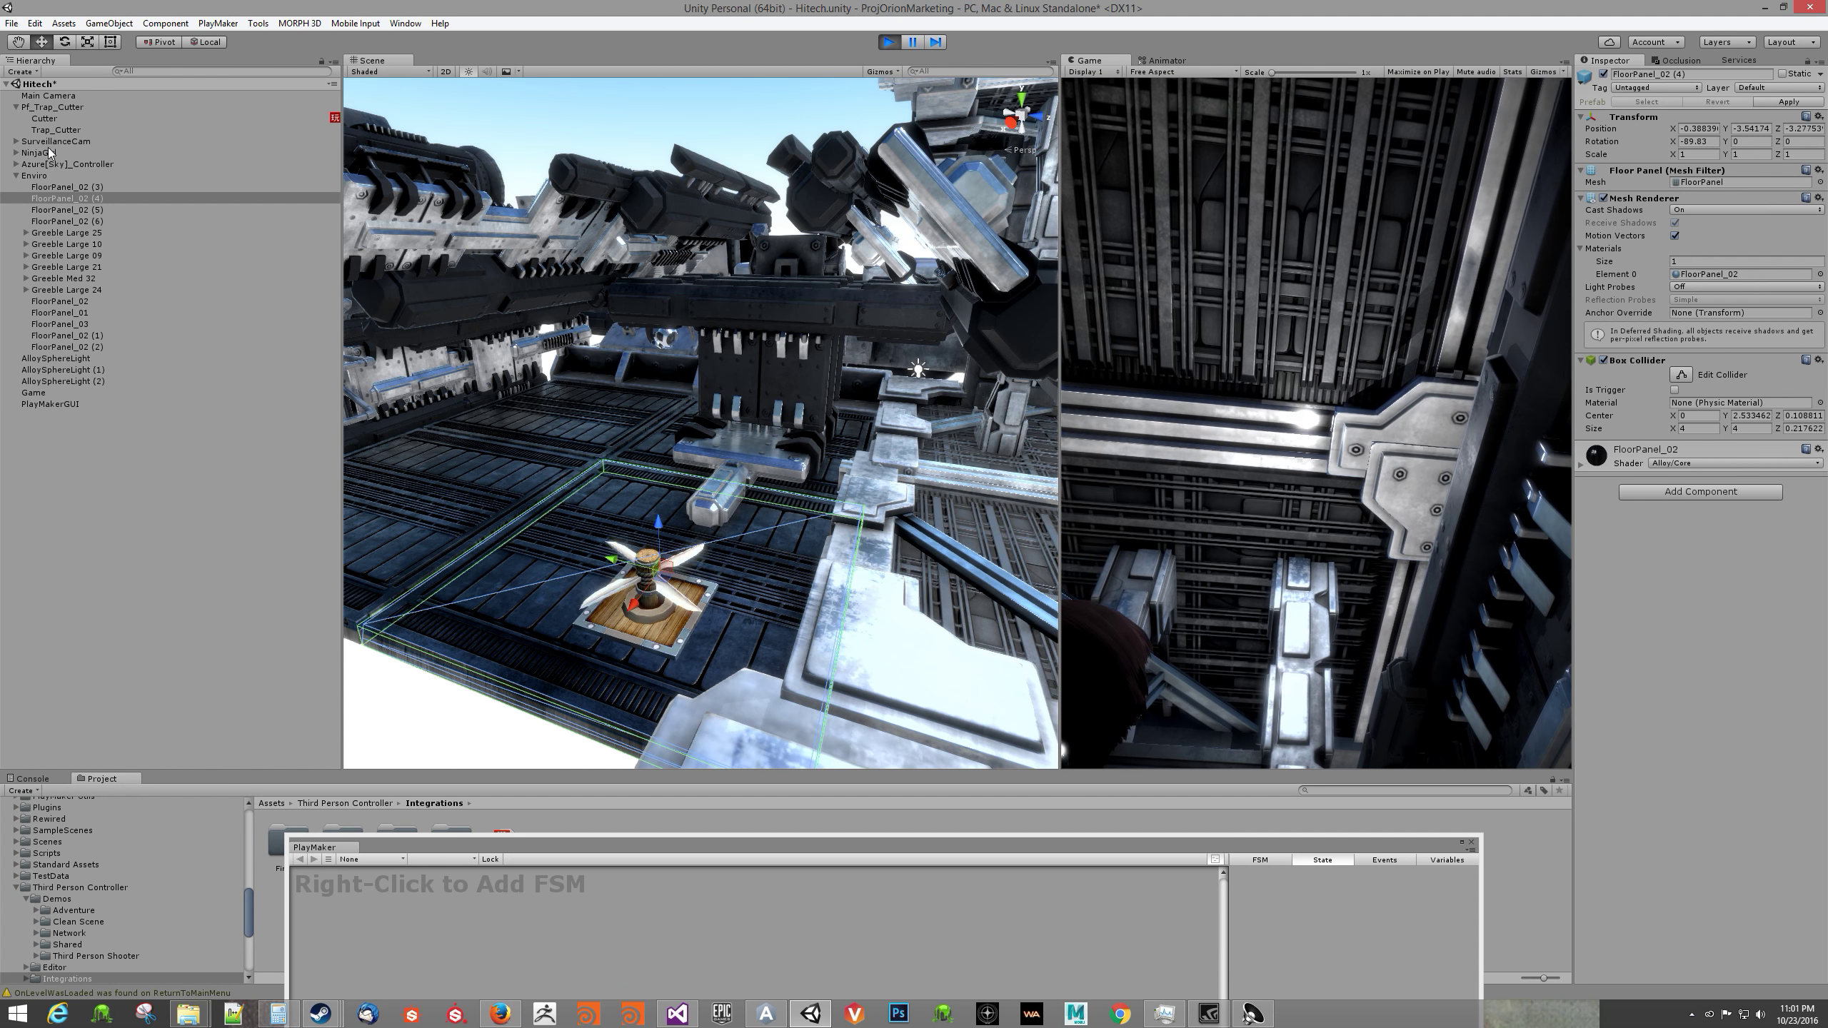
click(49, 151)
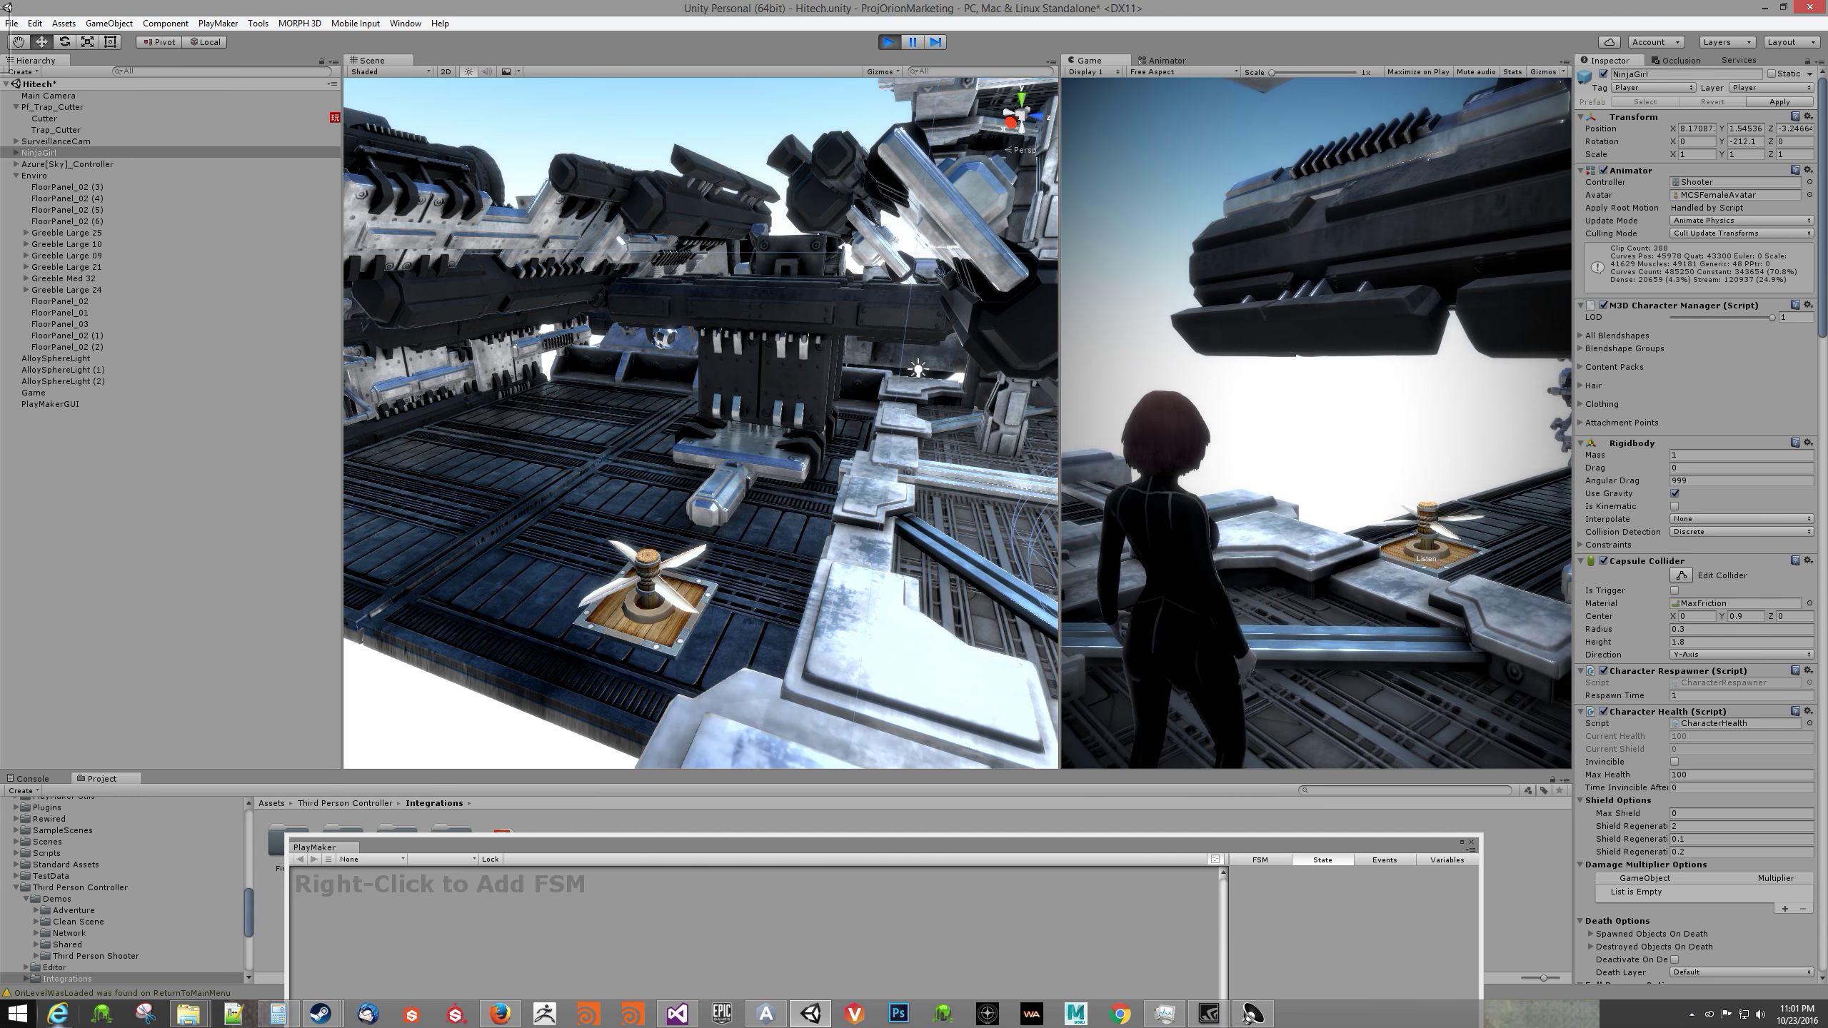
mouse_move(305, 1023)
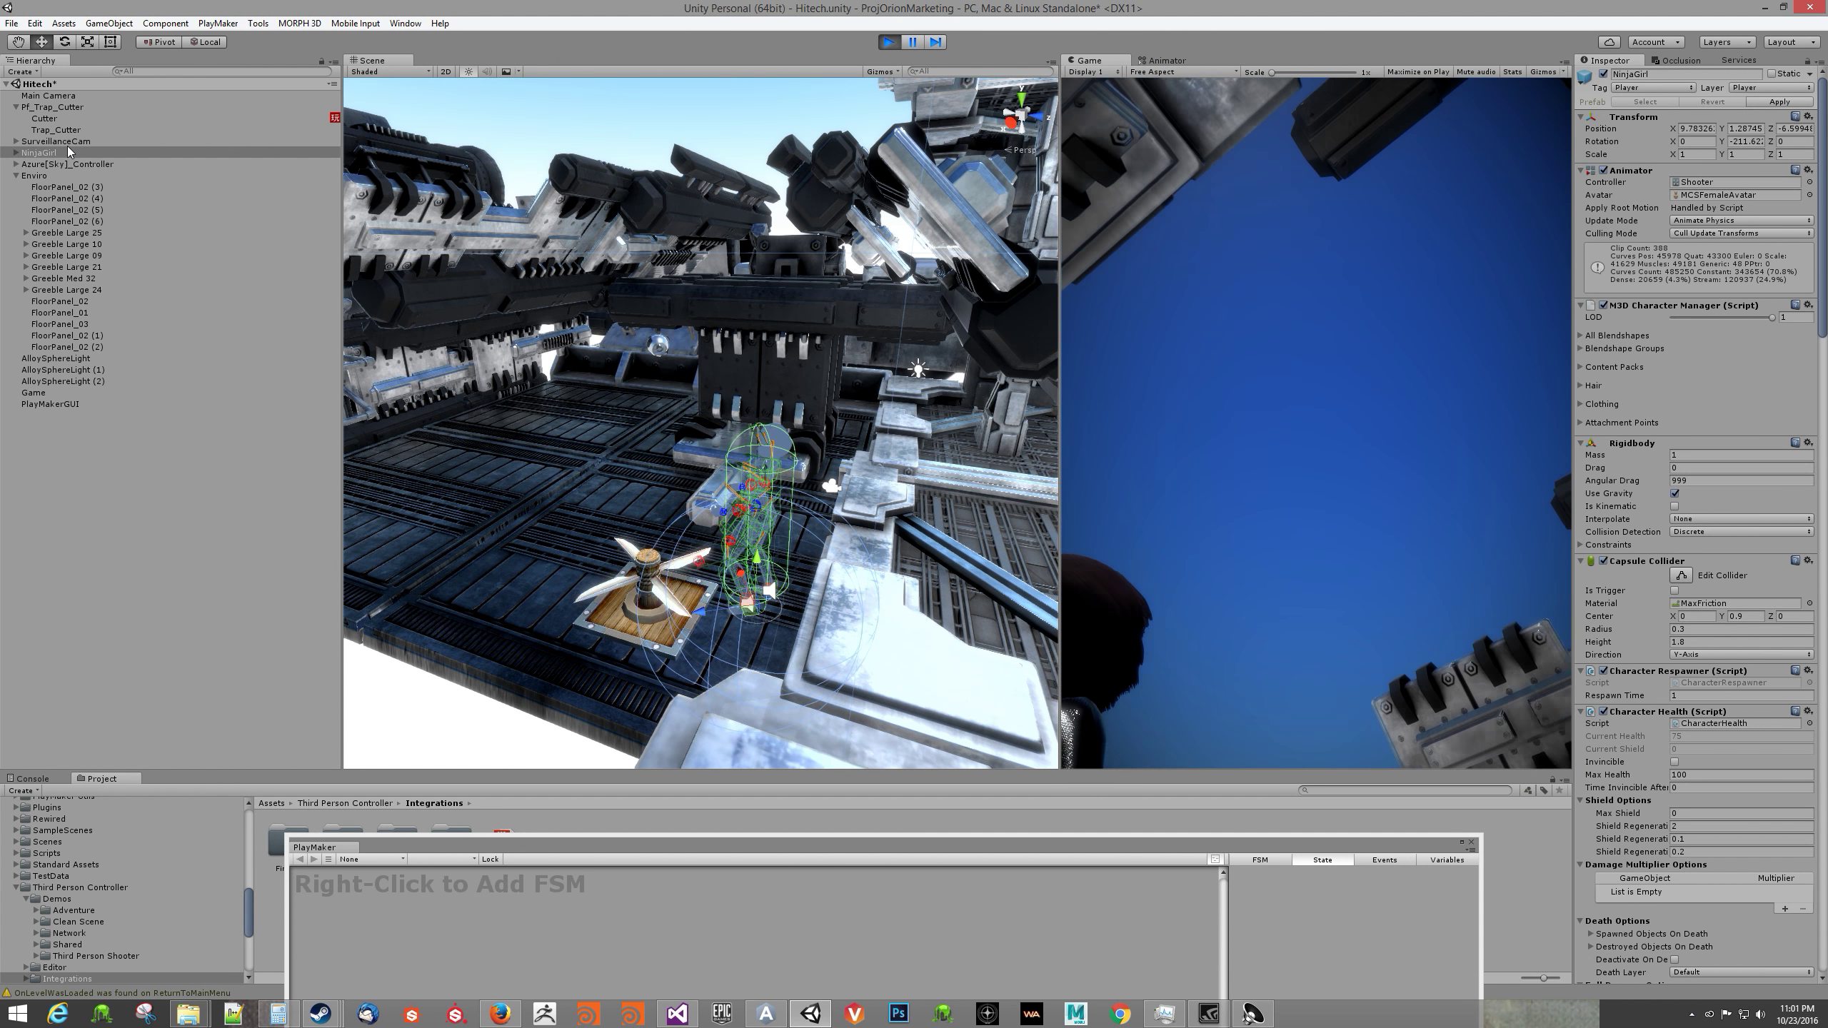
Step: Inspect which state the Cutter's TrapDamageFSM is in during the playtest, and stop playing
click(57, 130)
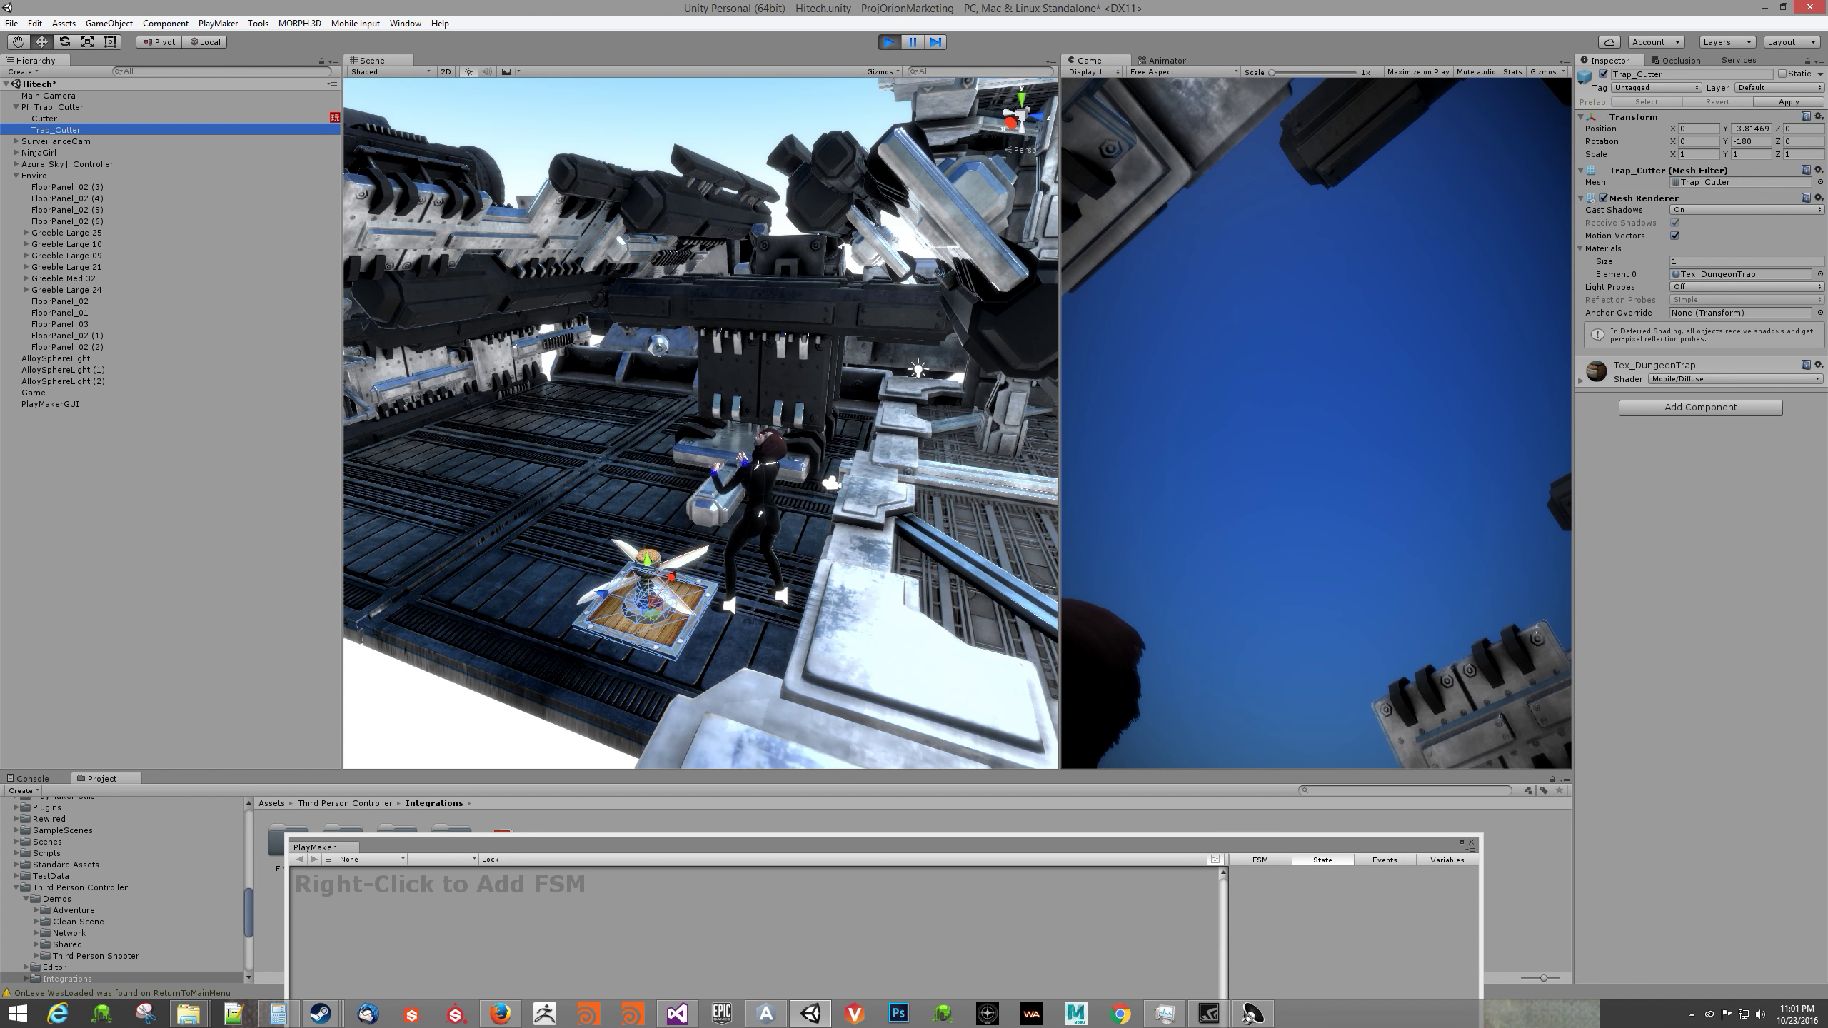
click(77, 116)
drag(651, 852, 650, 498)
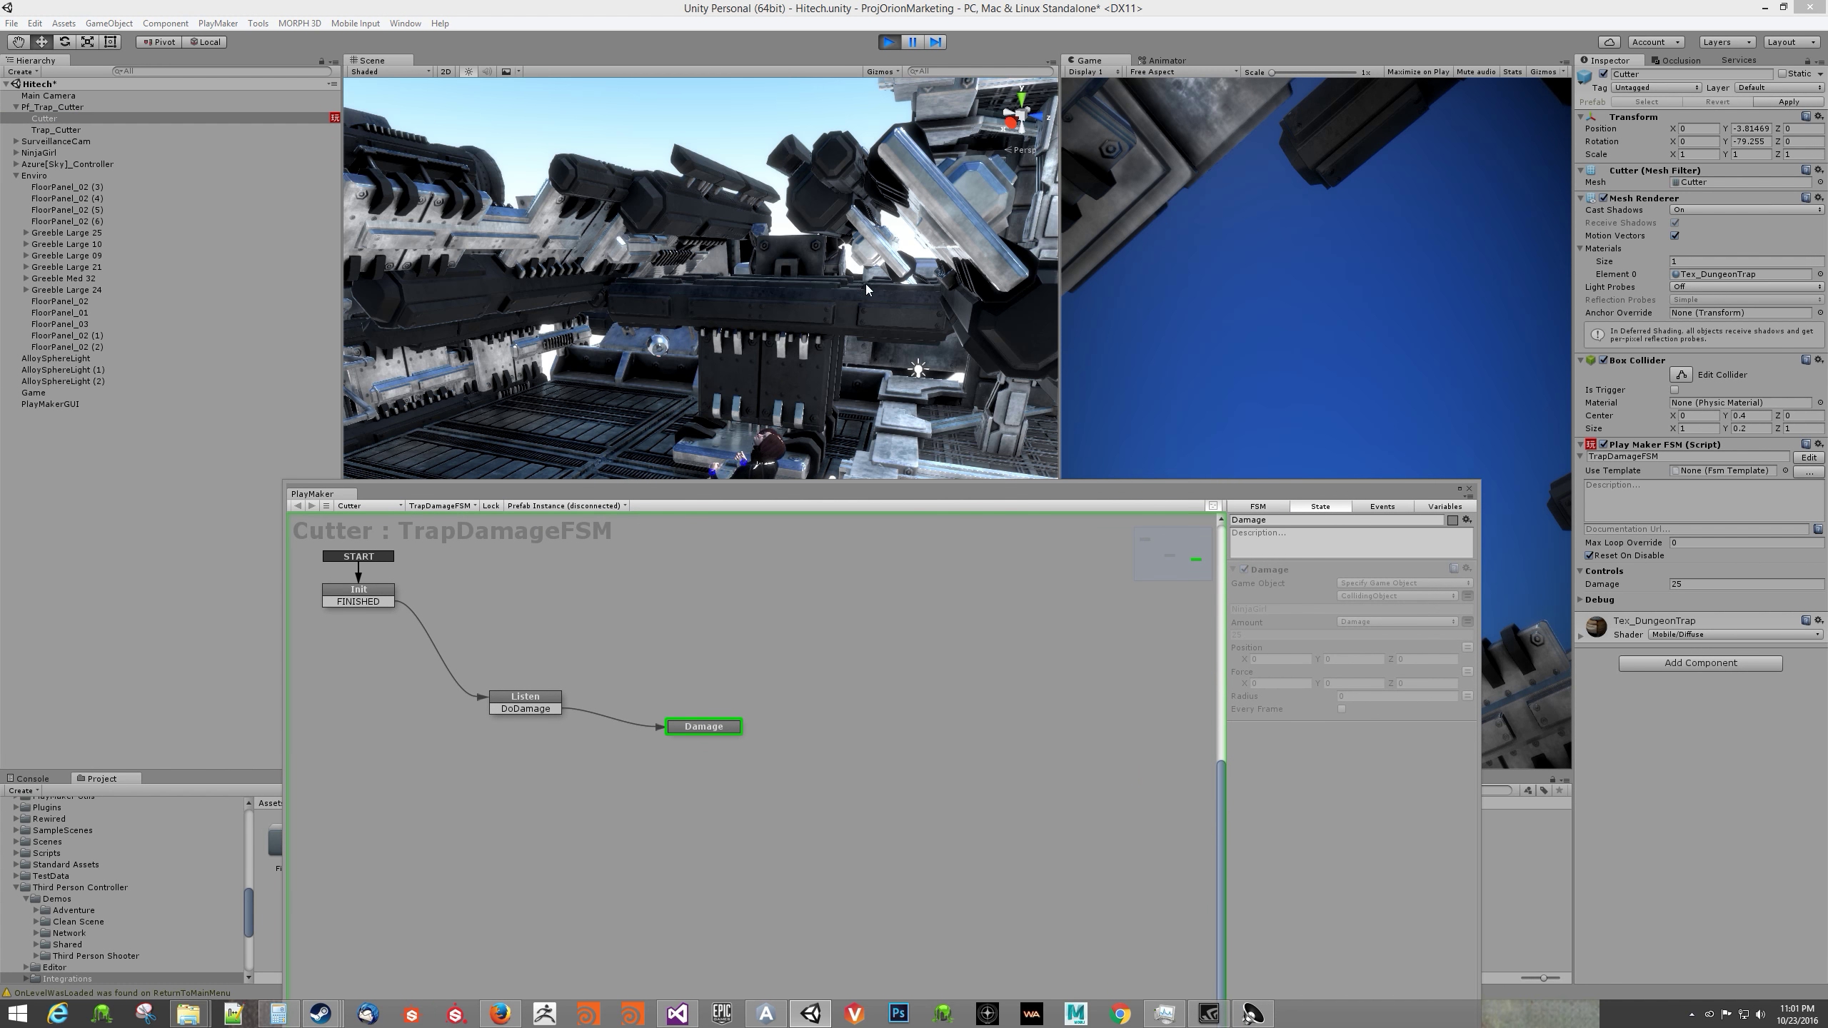
click(901, 42)
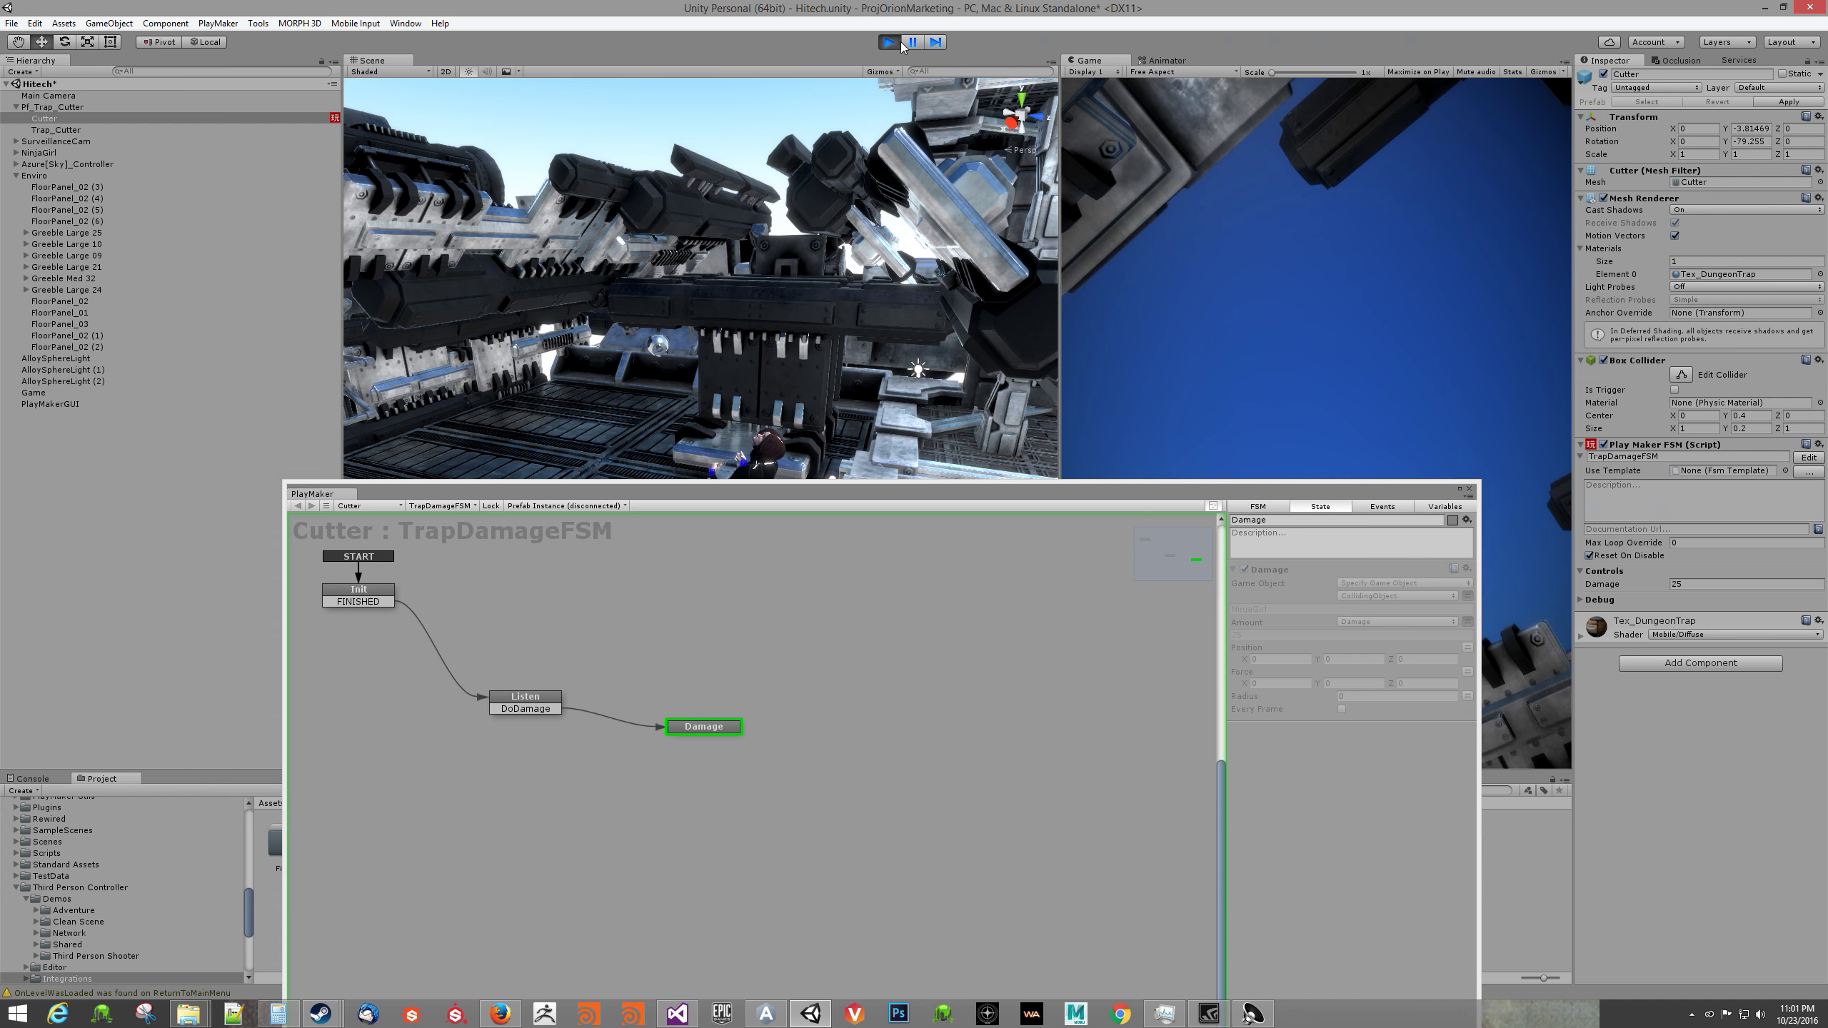
click(901, 42)
Step: Add a Wait action to the Damage state of the Cutter's TrapDamageFSM
click(526, 698)
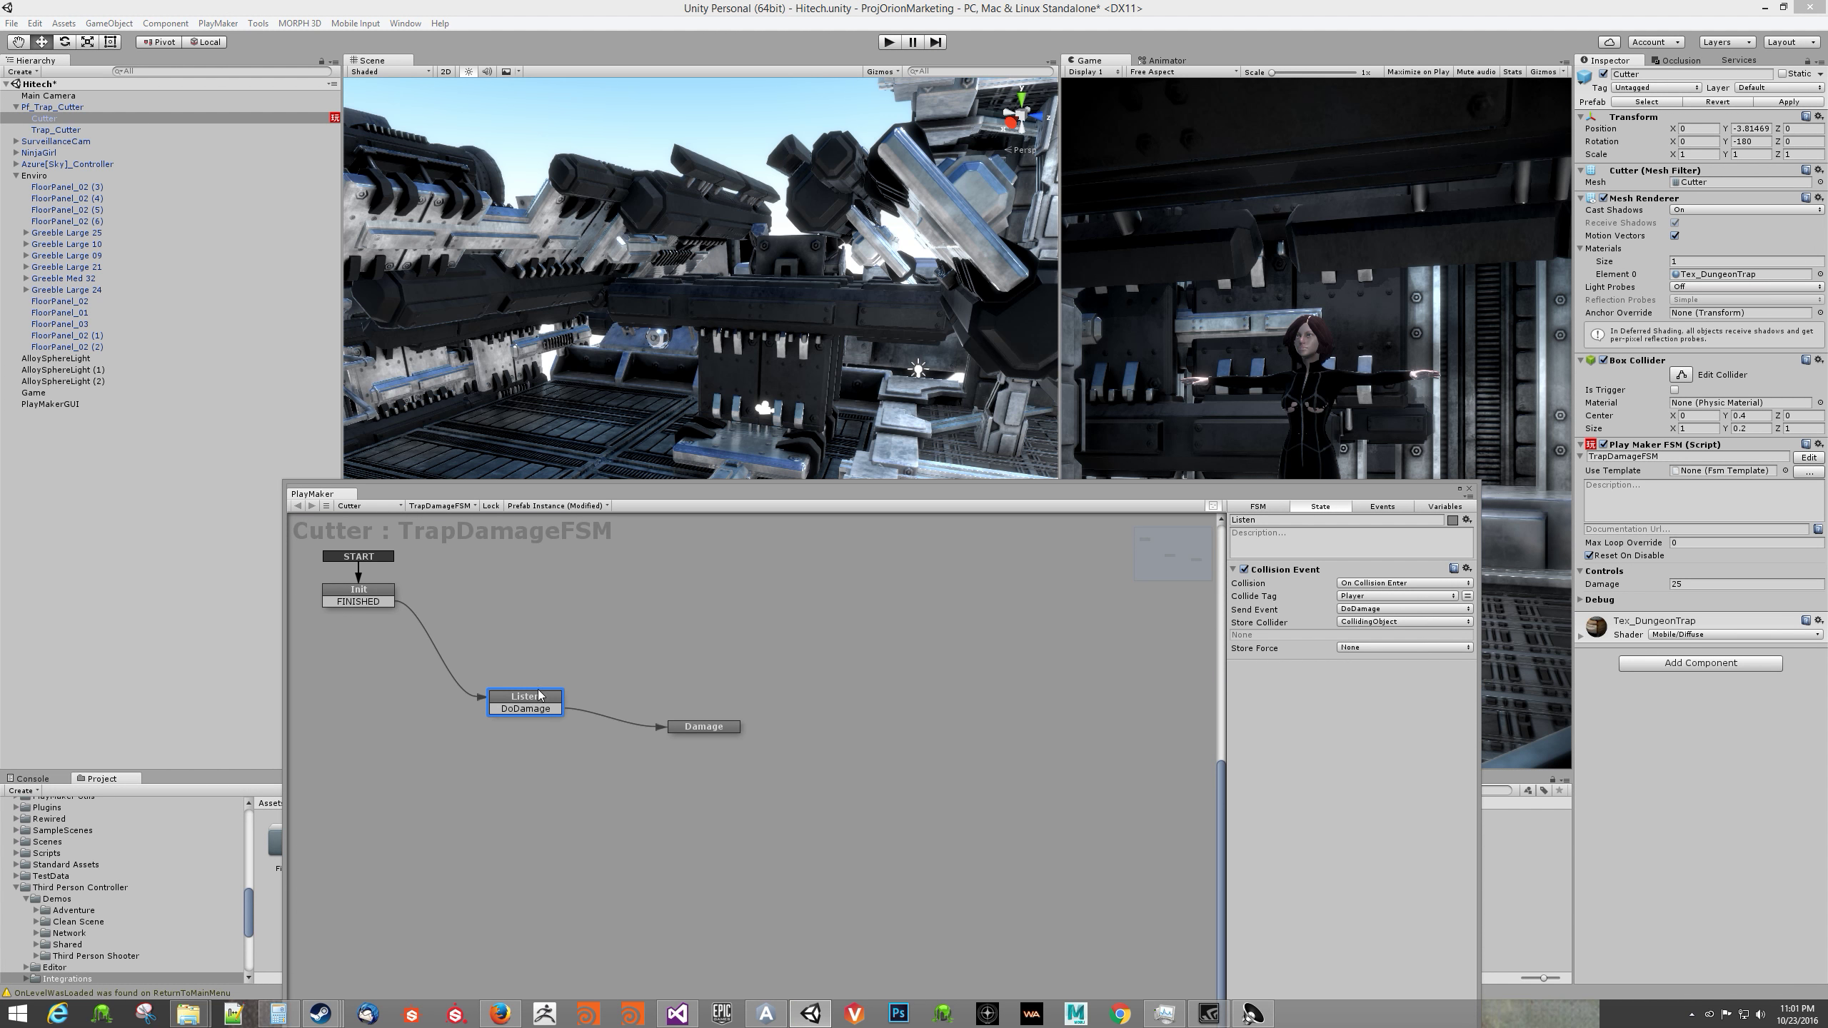
drag(813, 495, 845, 223)
click(763, 458)
click(1471, 899)
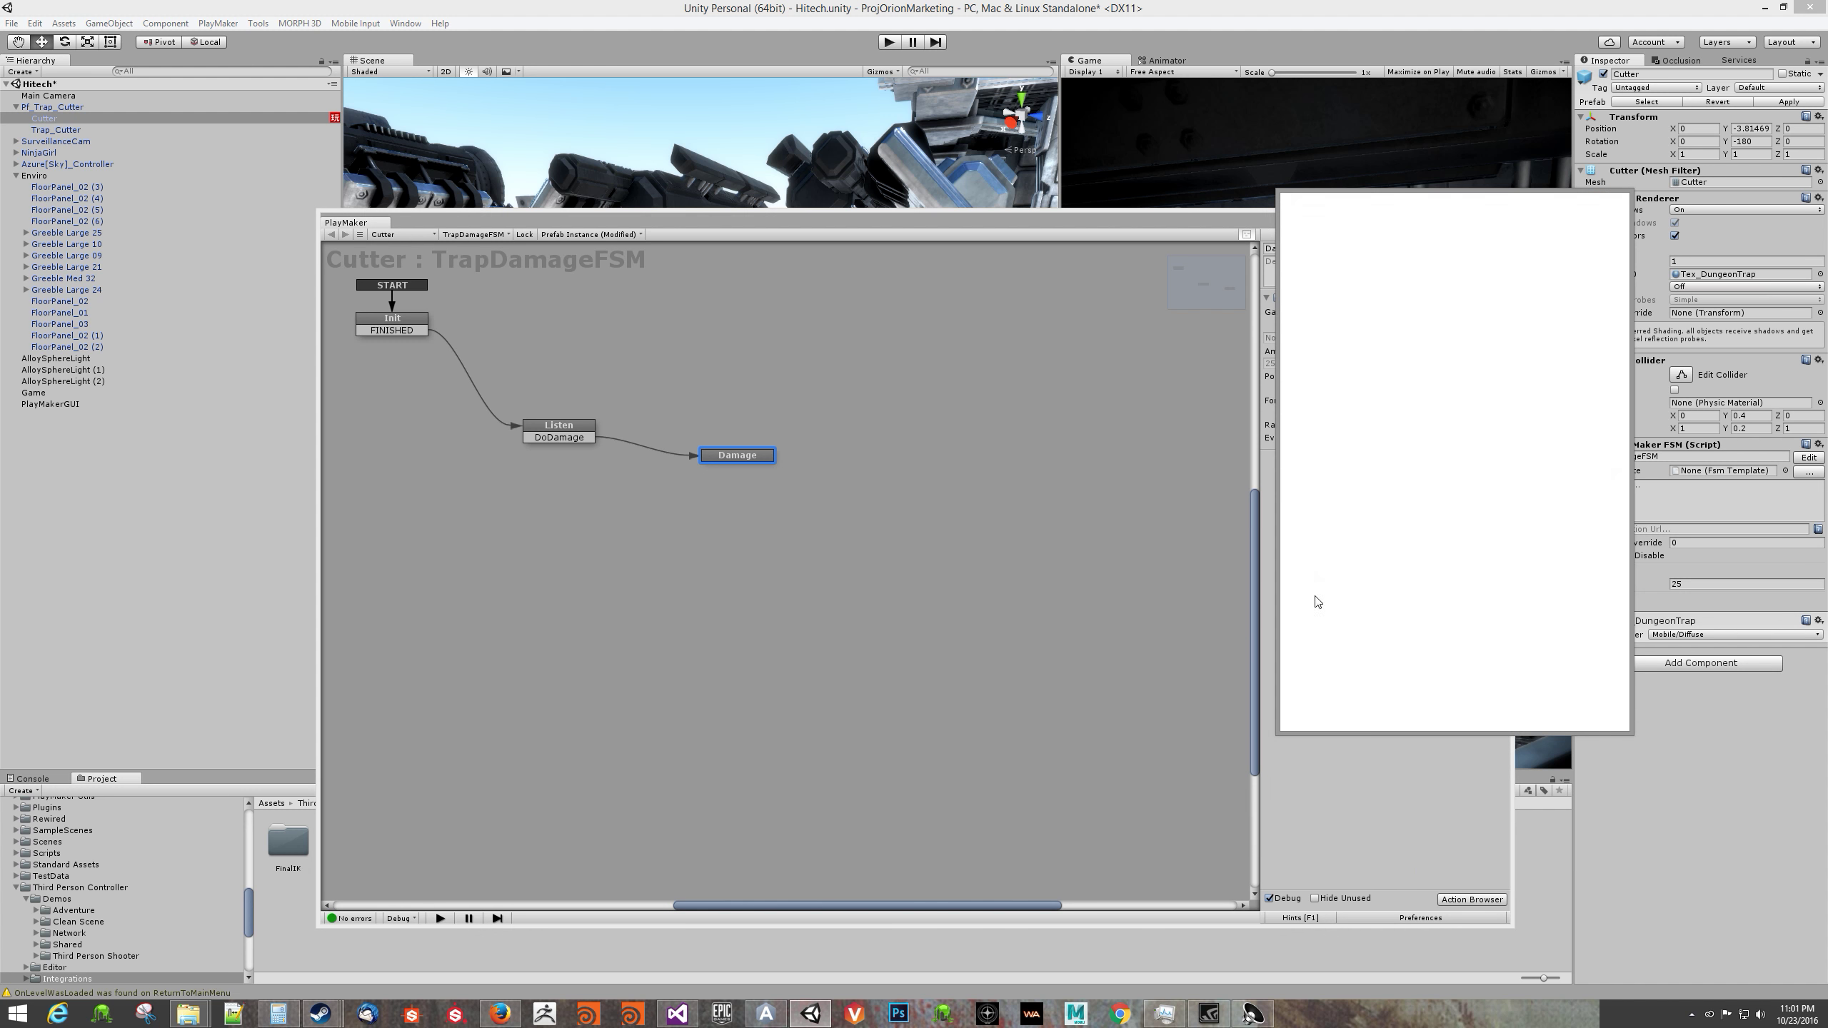
text(wait)
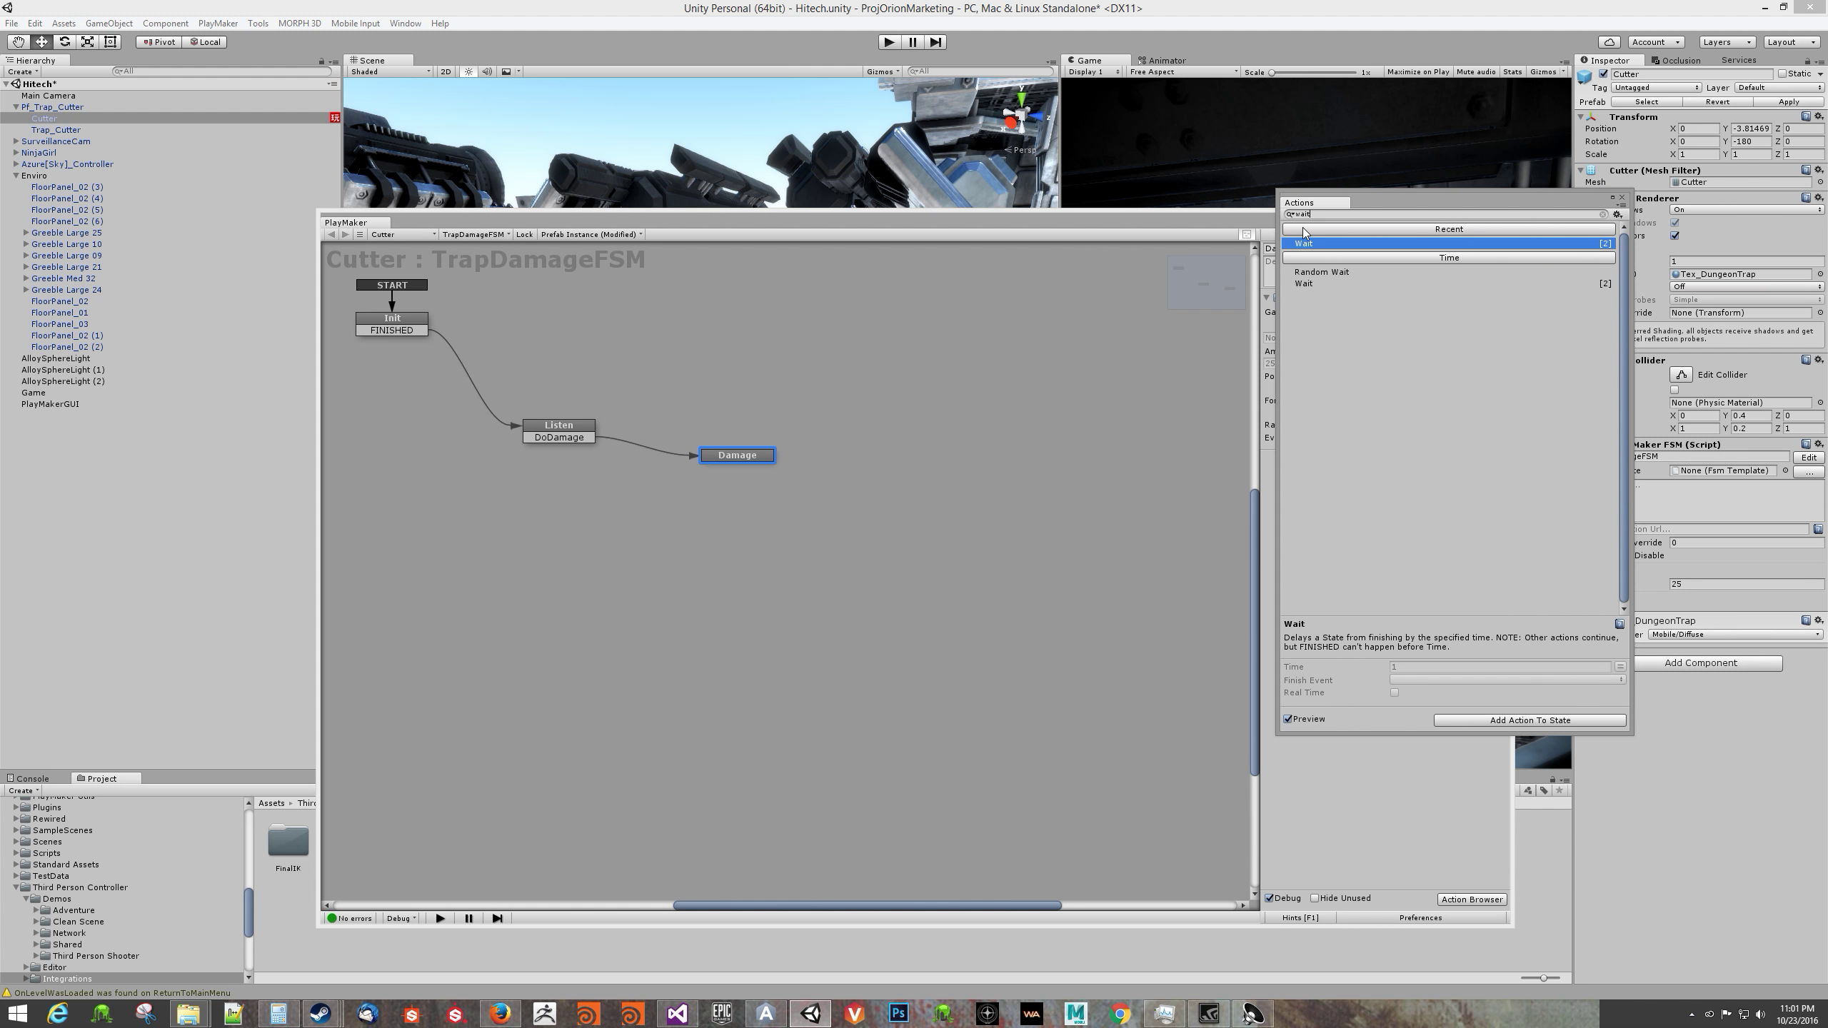
key(Return)
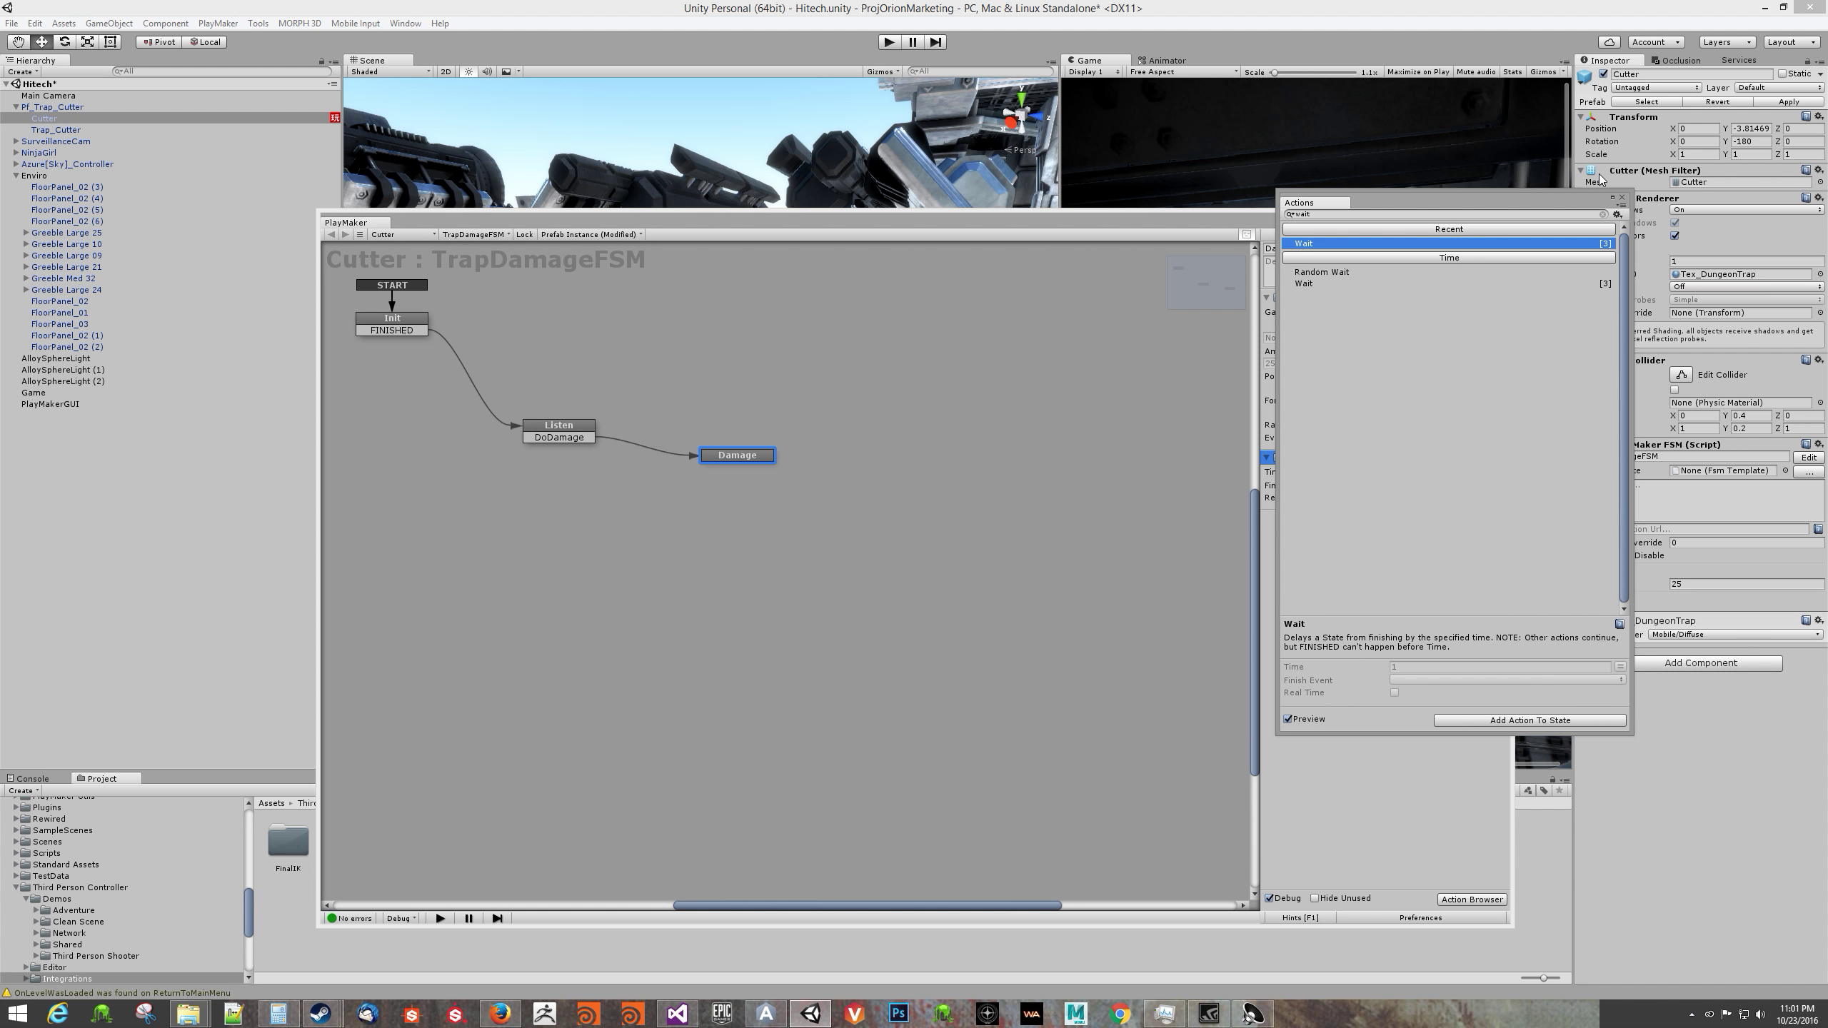
click(1622, 199)
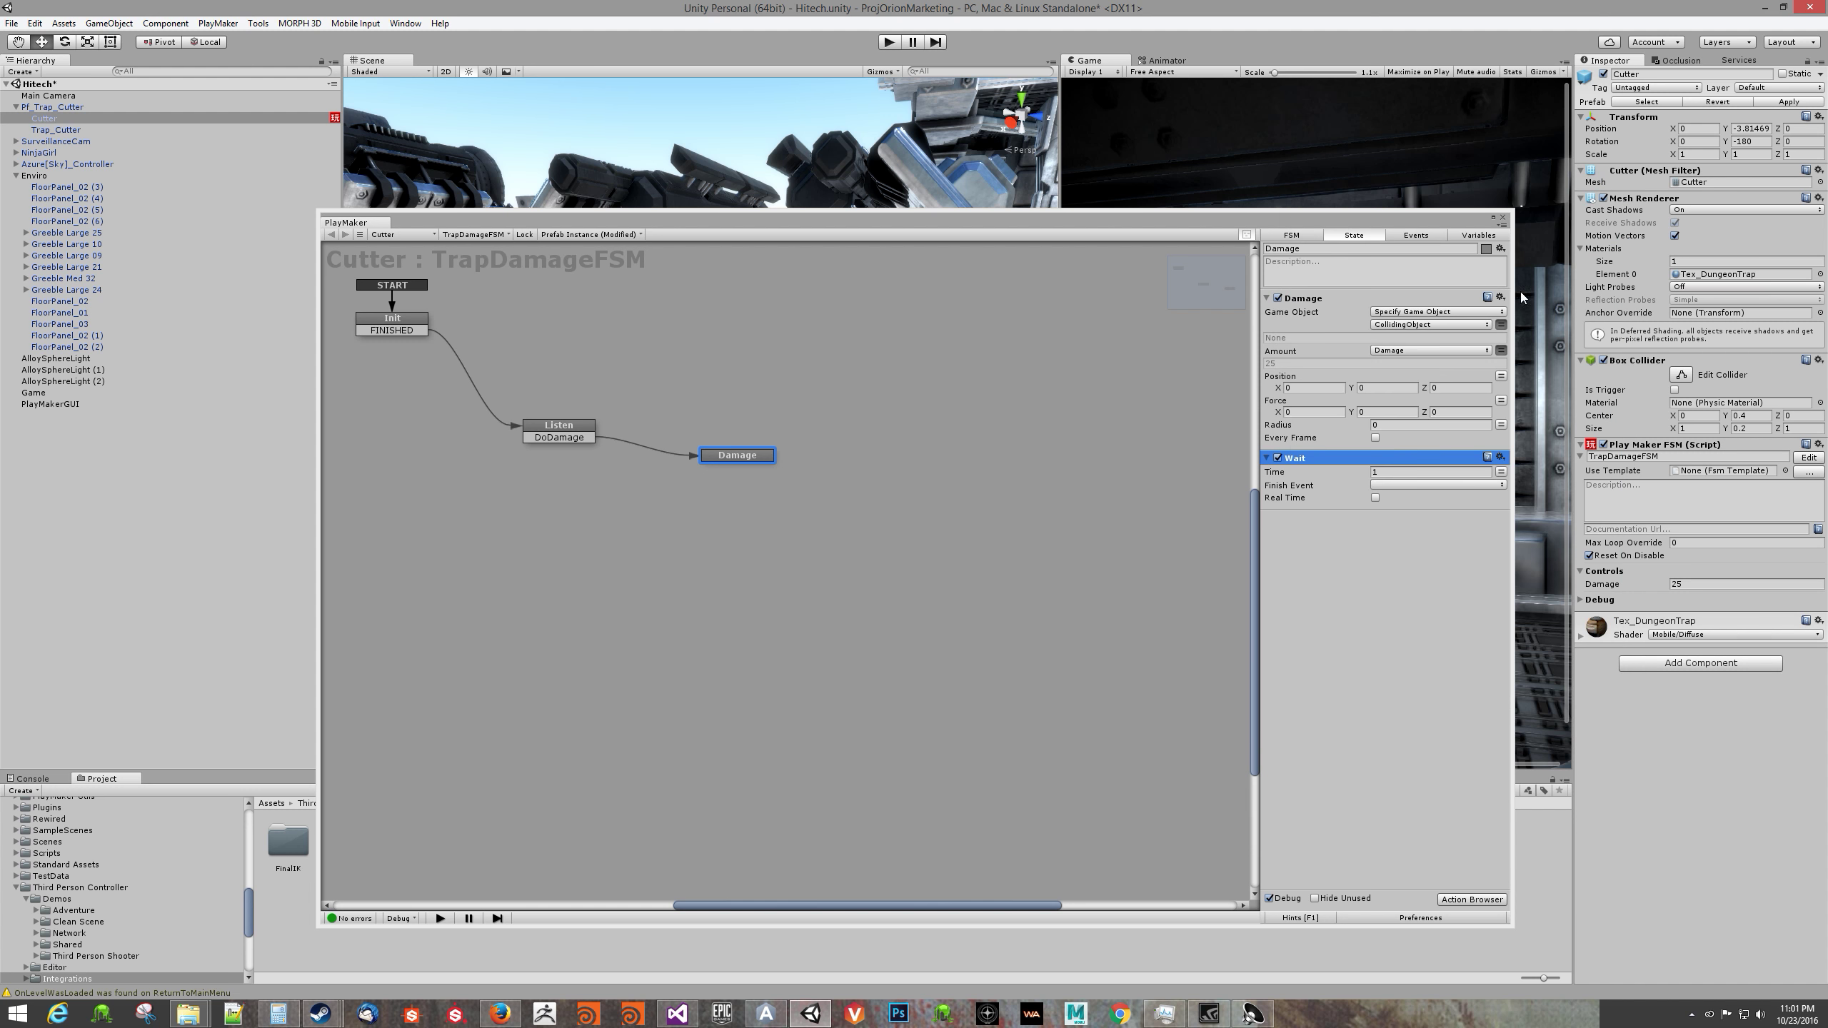
Step: Set the Wait action's Finish Event to a new event named BackToListen
click(1399, 485)
click(1408, 605)
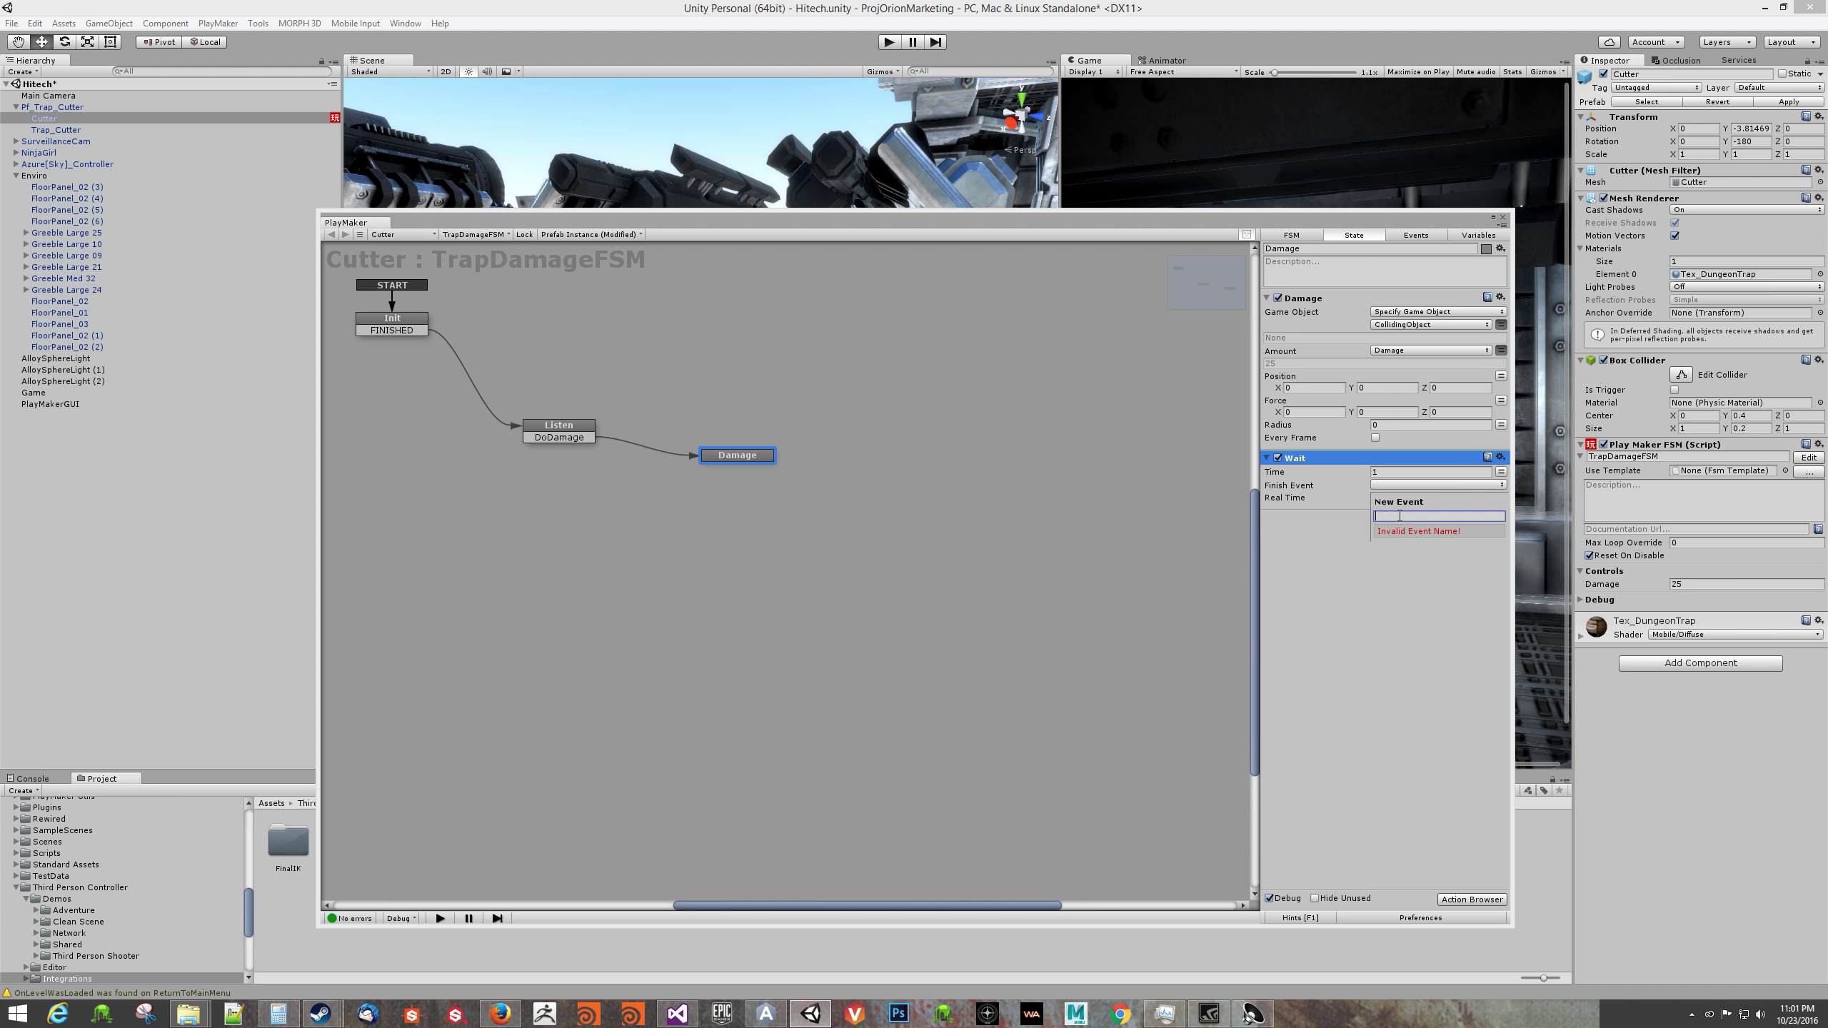
text(BackToListen)
key(Return)
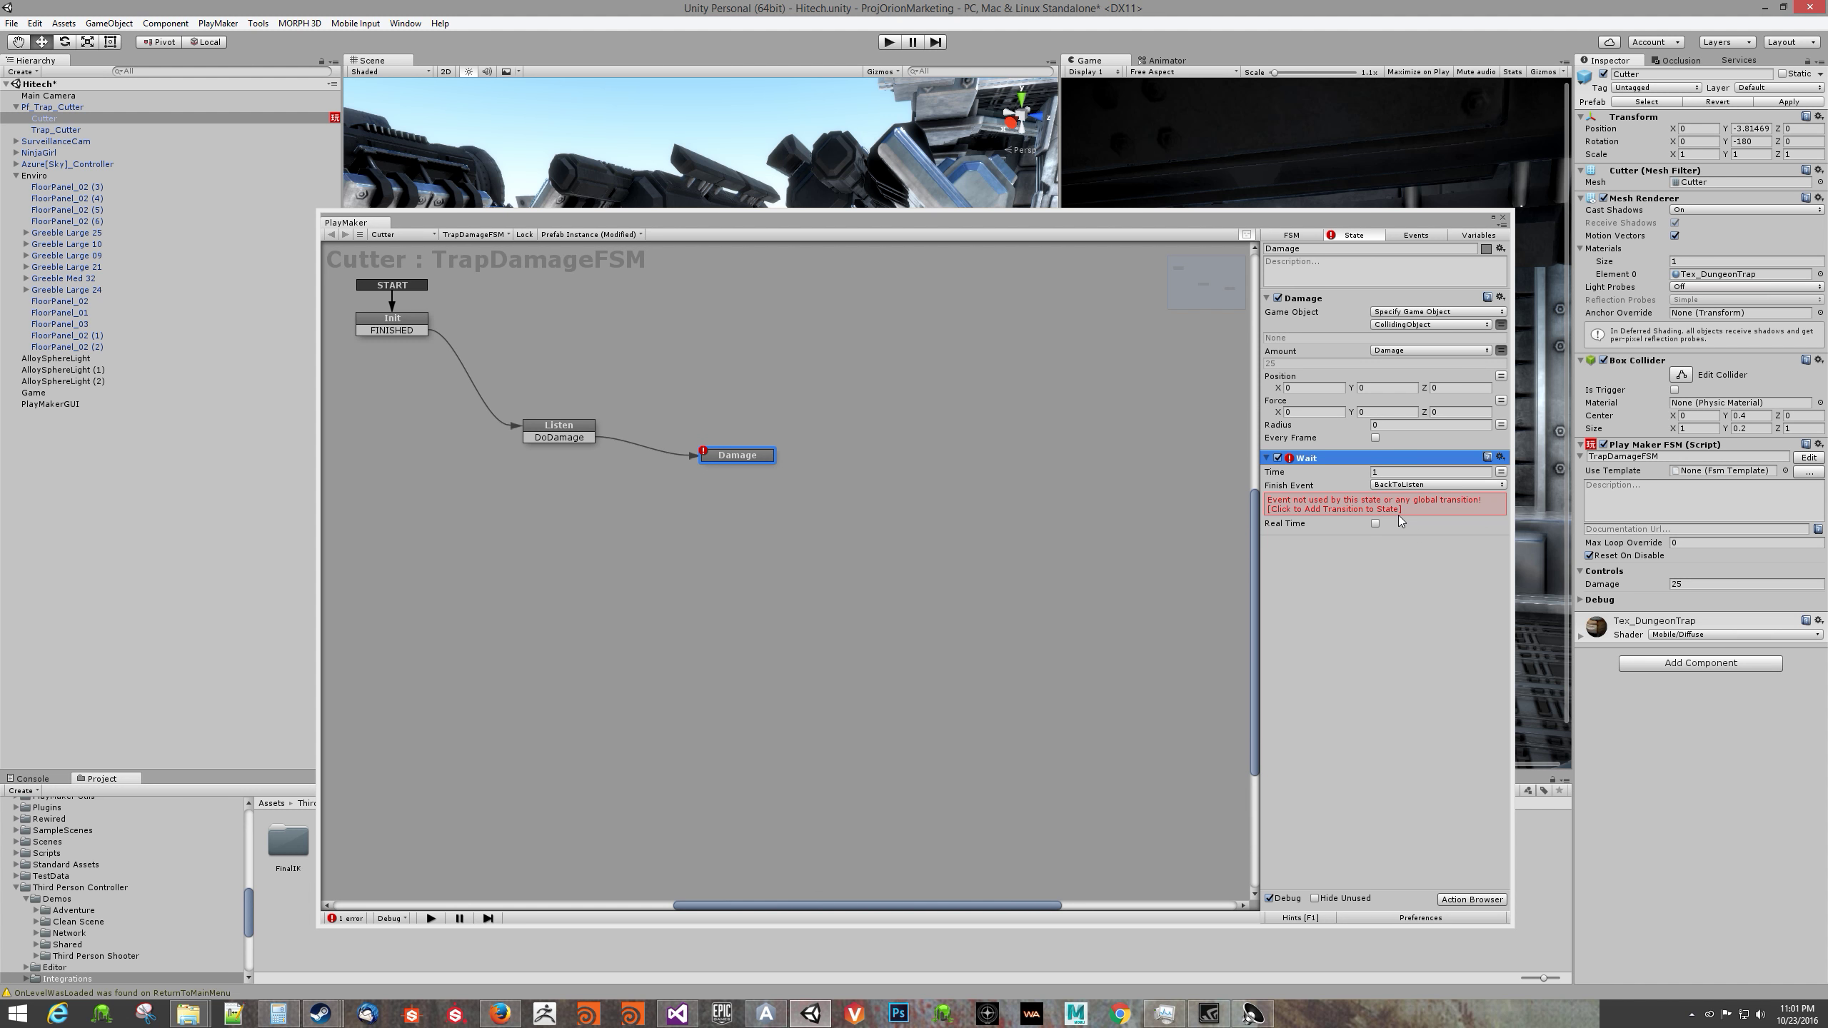
Step: Set the Damage state's Wait time to 0.25 and connect its BackToListen event to the Listen state
click(1383, 472)
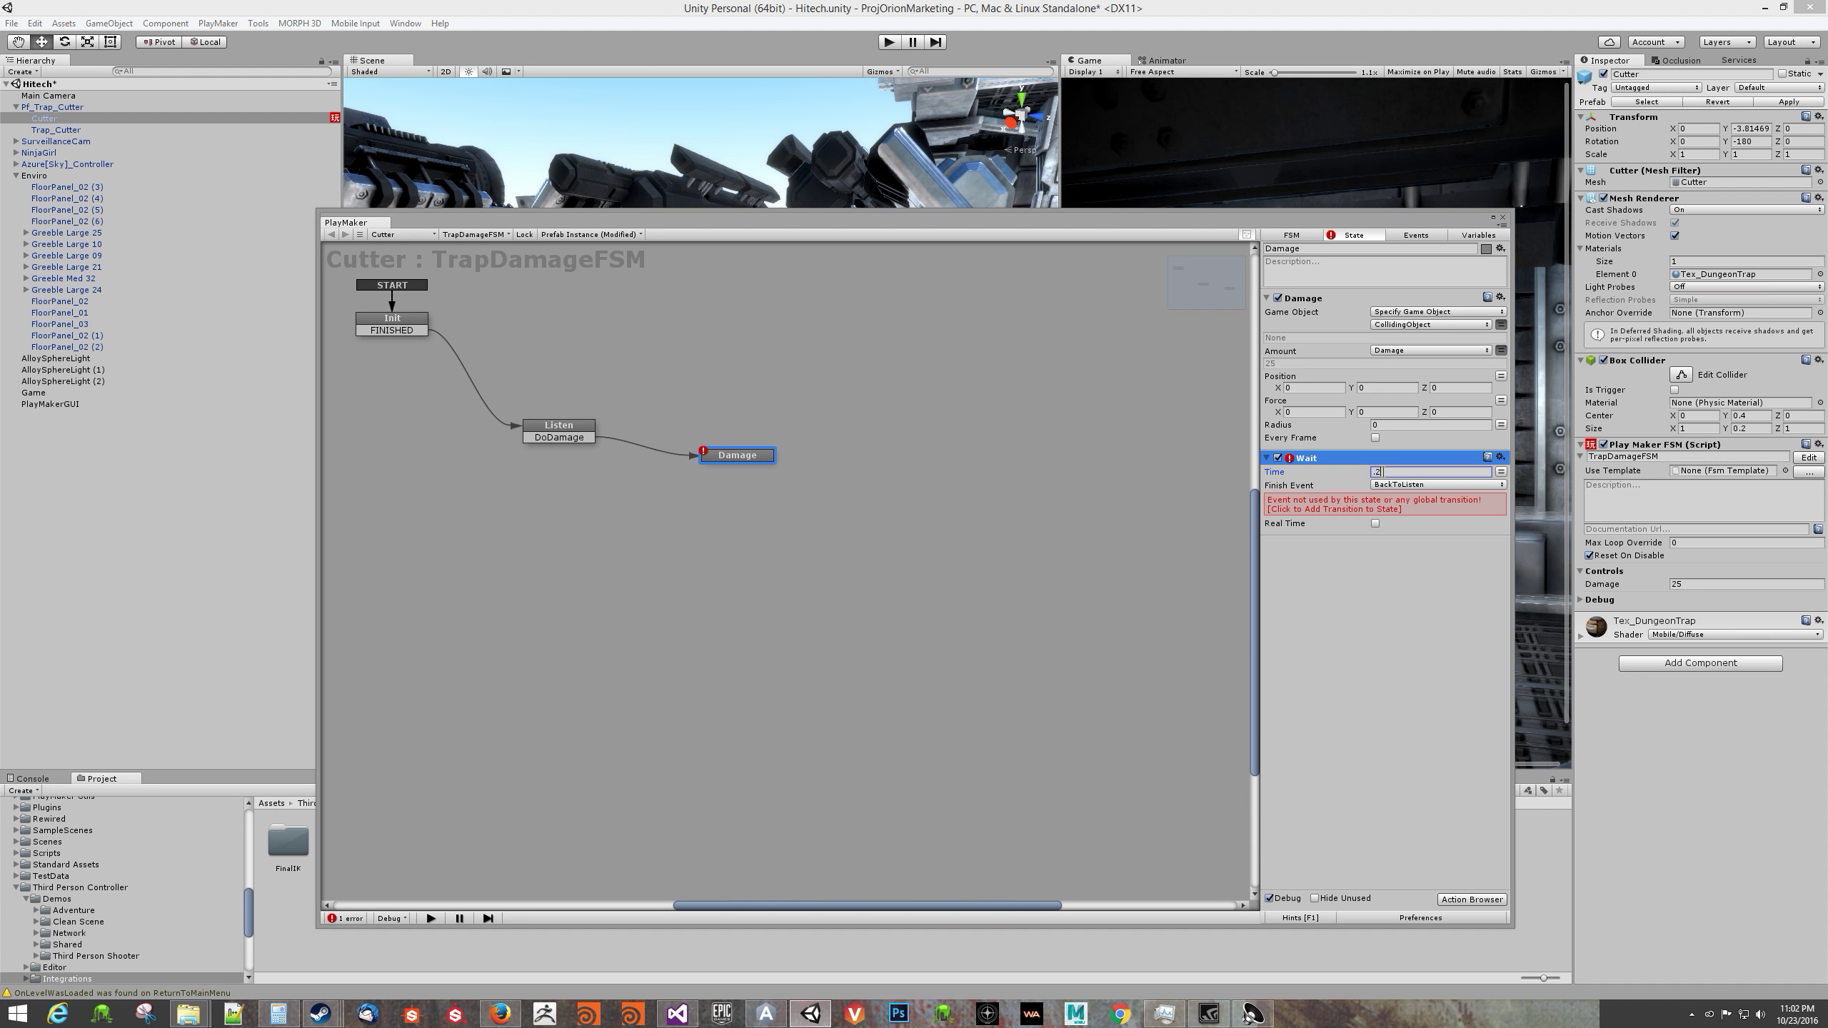
click(1380, 506)
drag(719, 469, 591, 427)
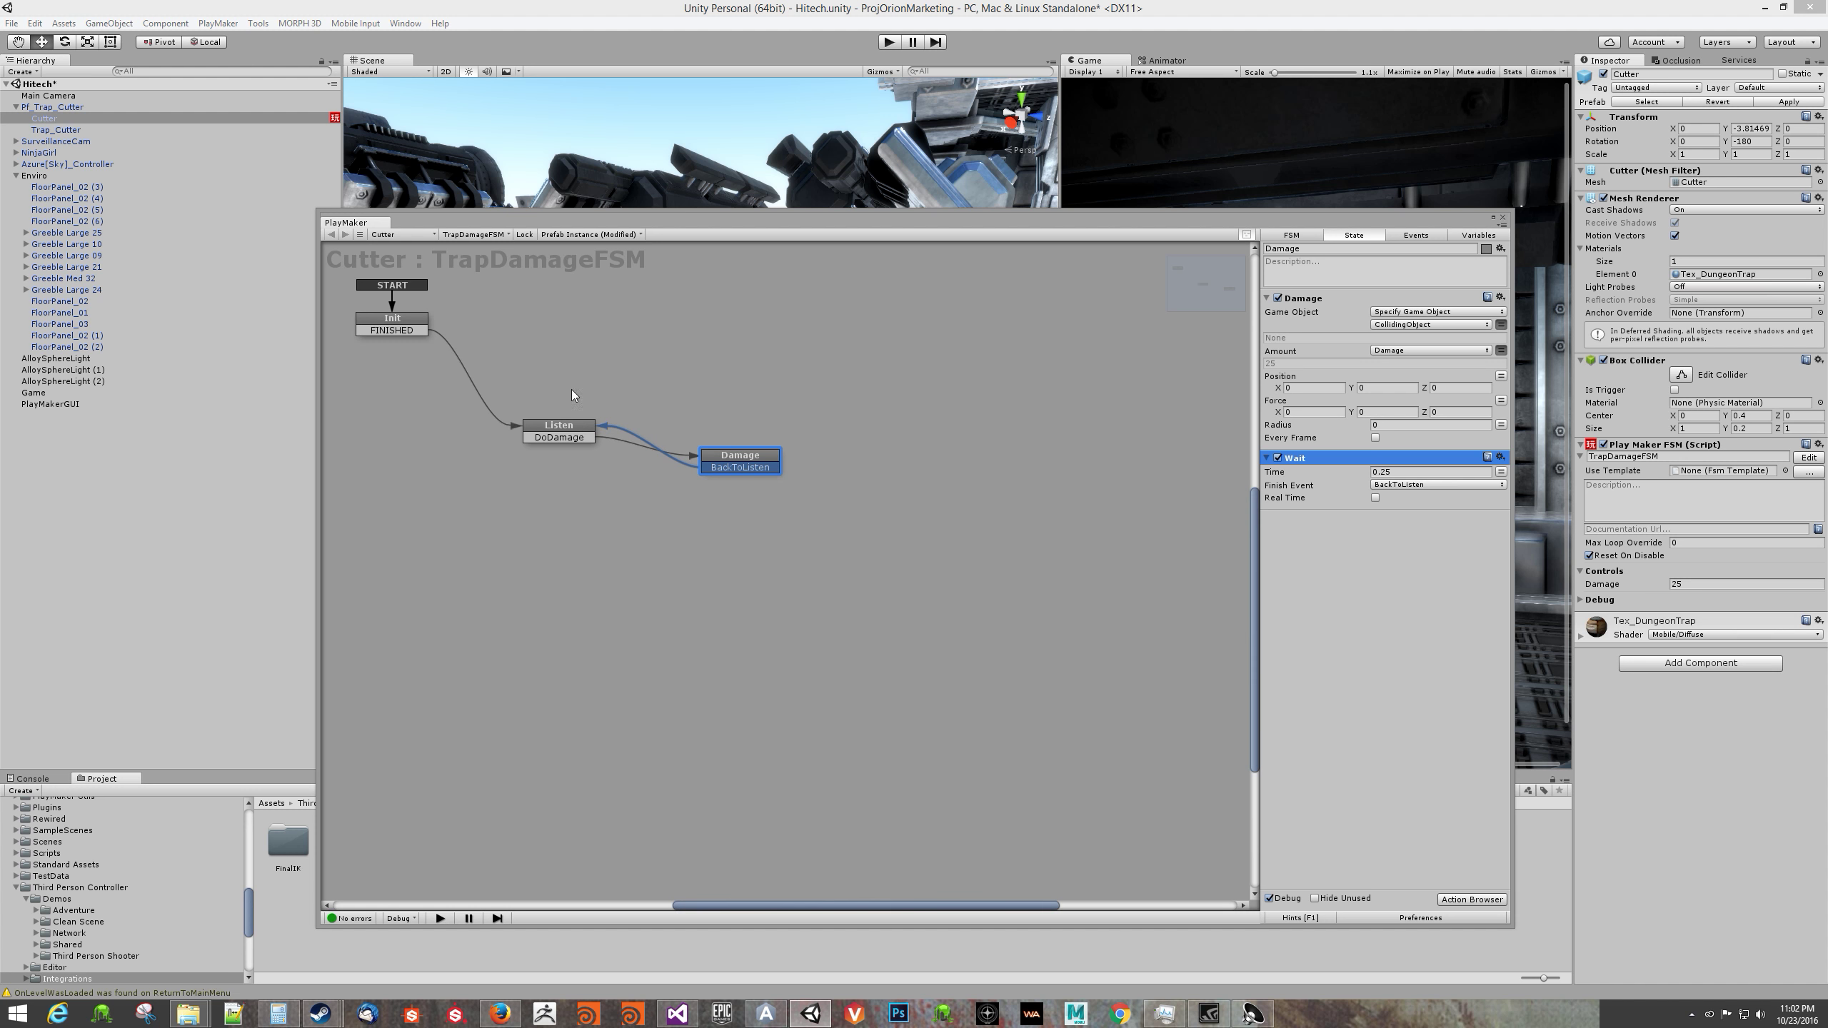
Step: Review the actions in the Listen and Damage states of the Cutter's TrapDamageFSM
click(561, 436)
click(718, 463)
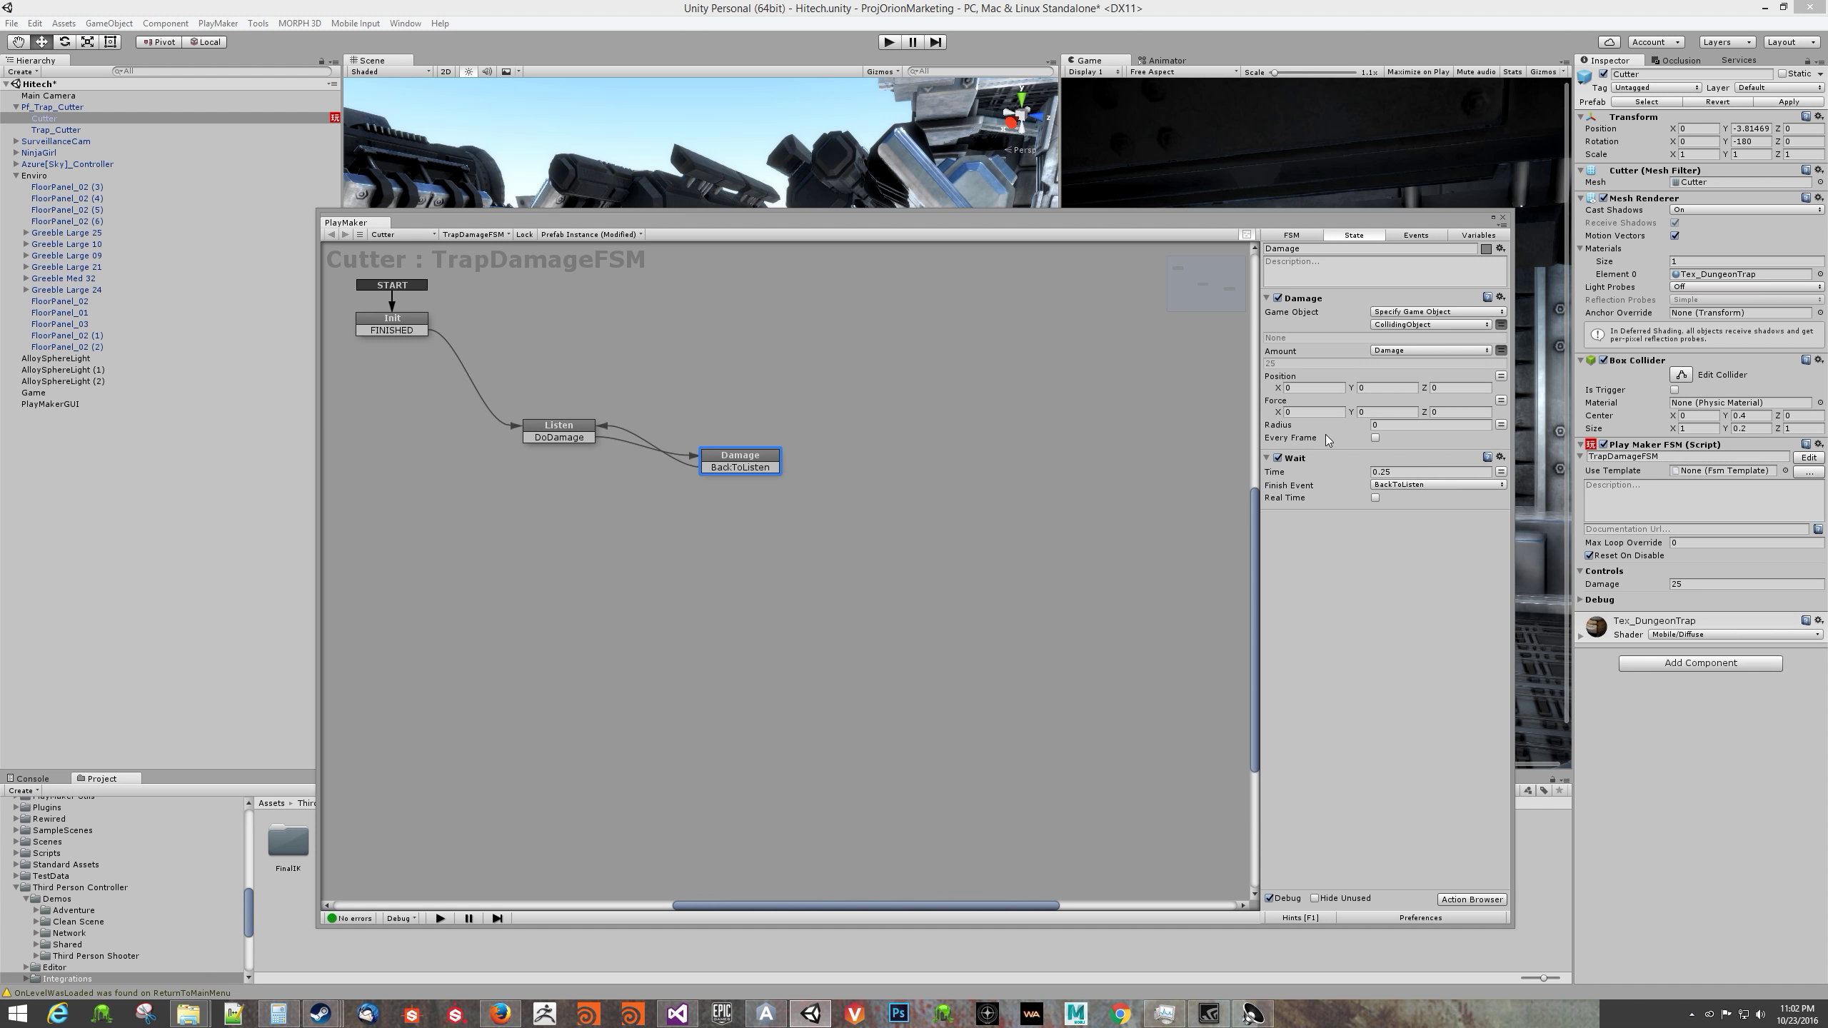
click(578, 436)
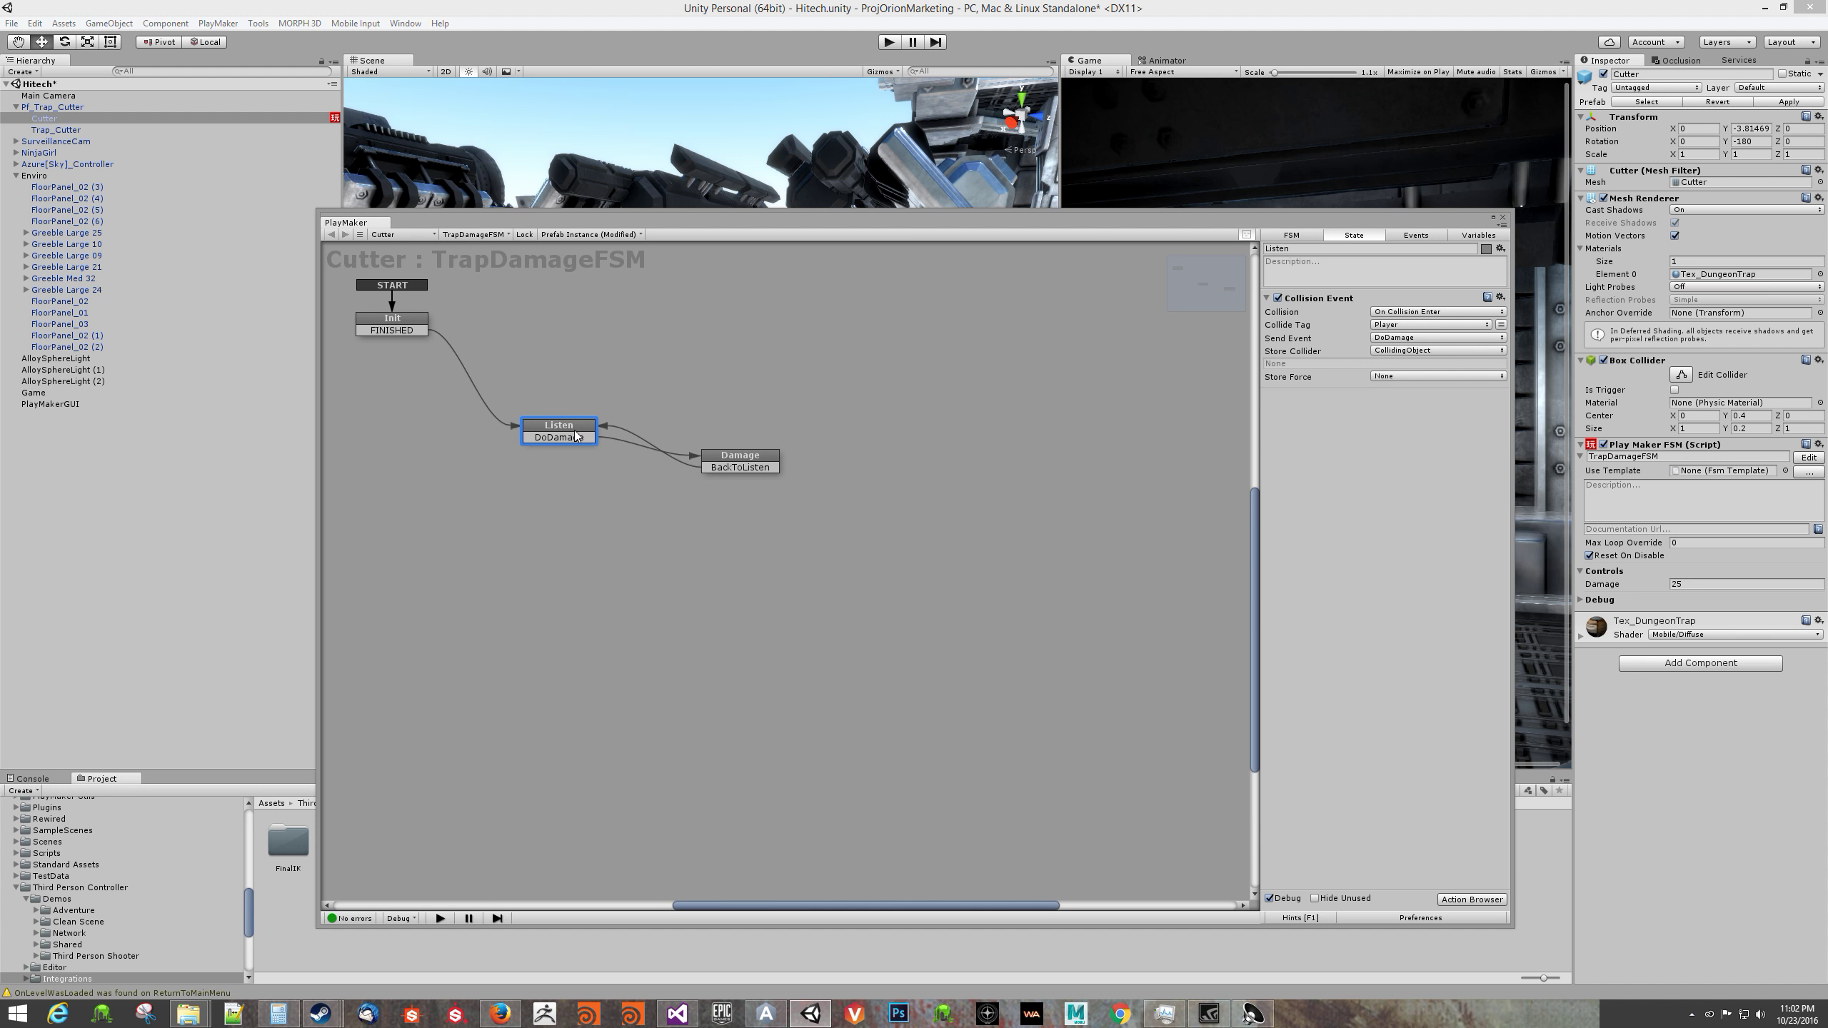
click(752, 456)
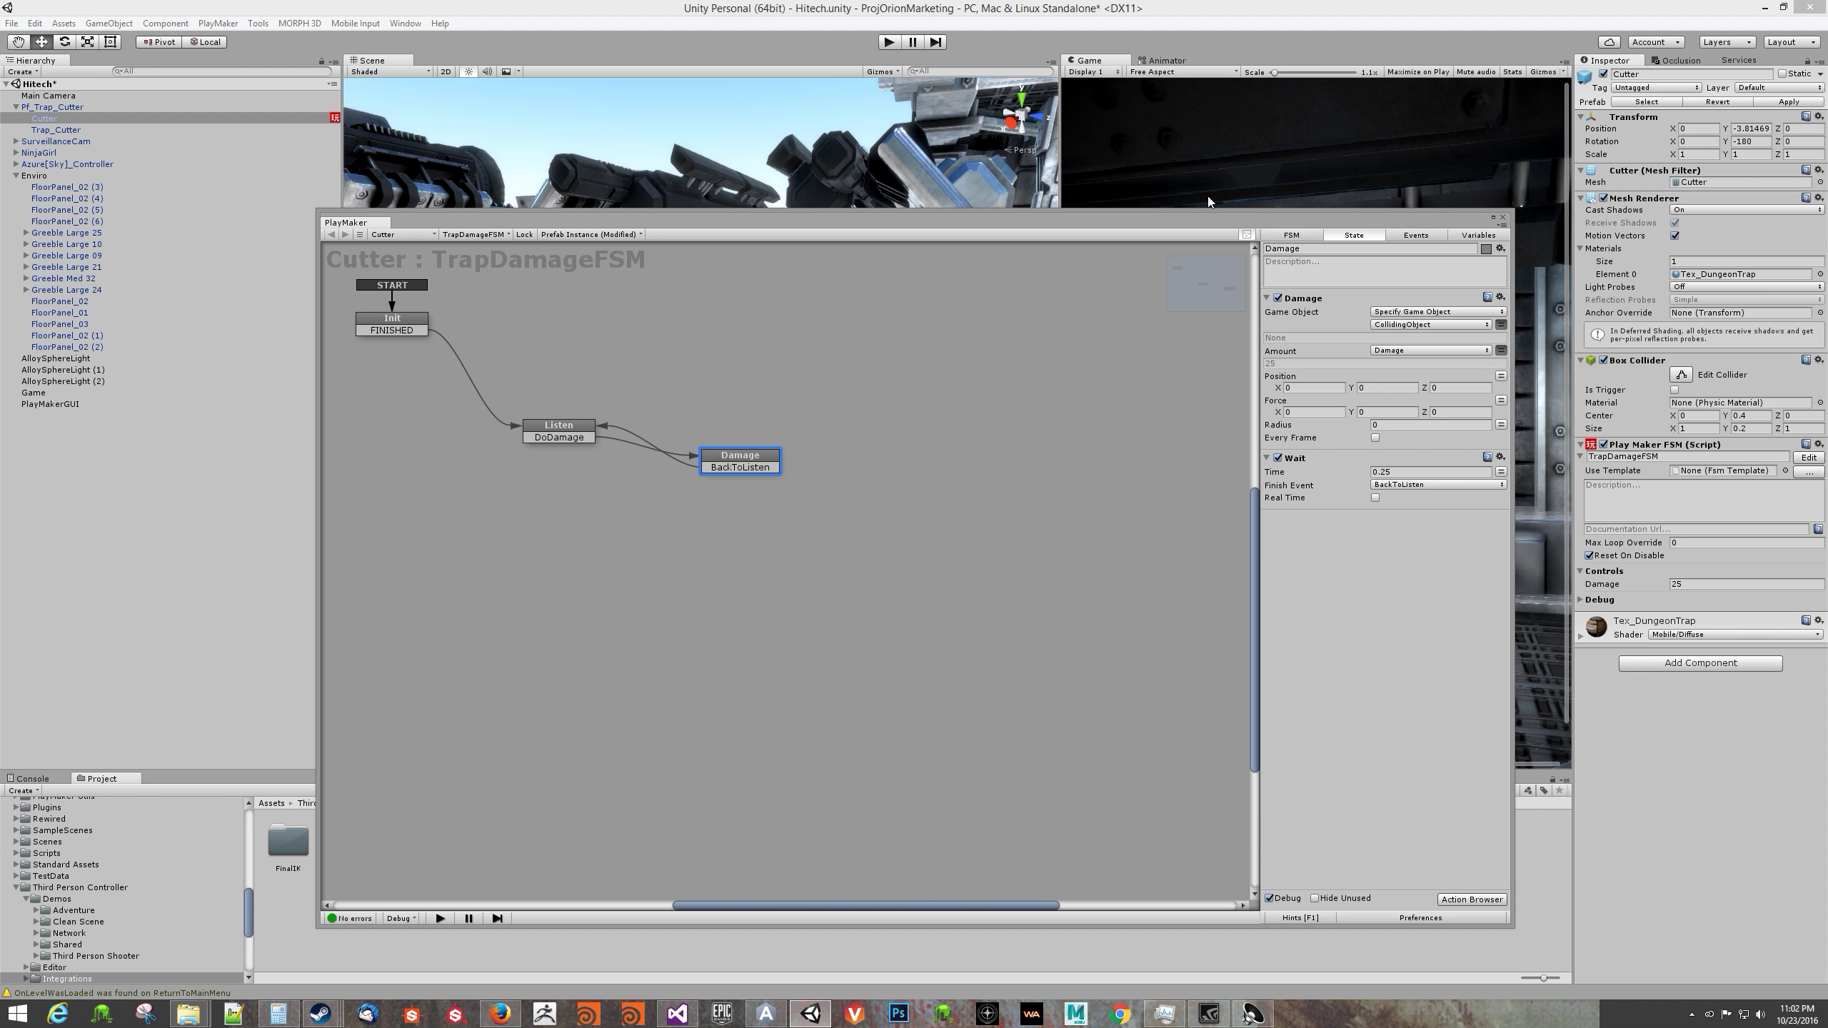
Step: Move the PlayMaker window clear of the scene and playtest, walking the character toward the cutter trap while watching the TrapDamageFSM
drag(1194, 218, 1063, 729)
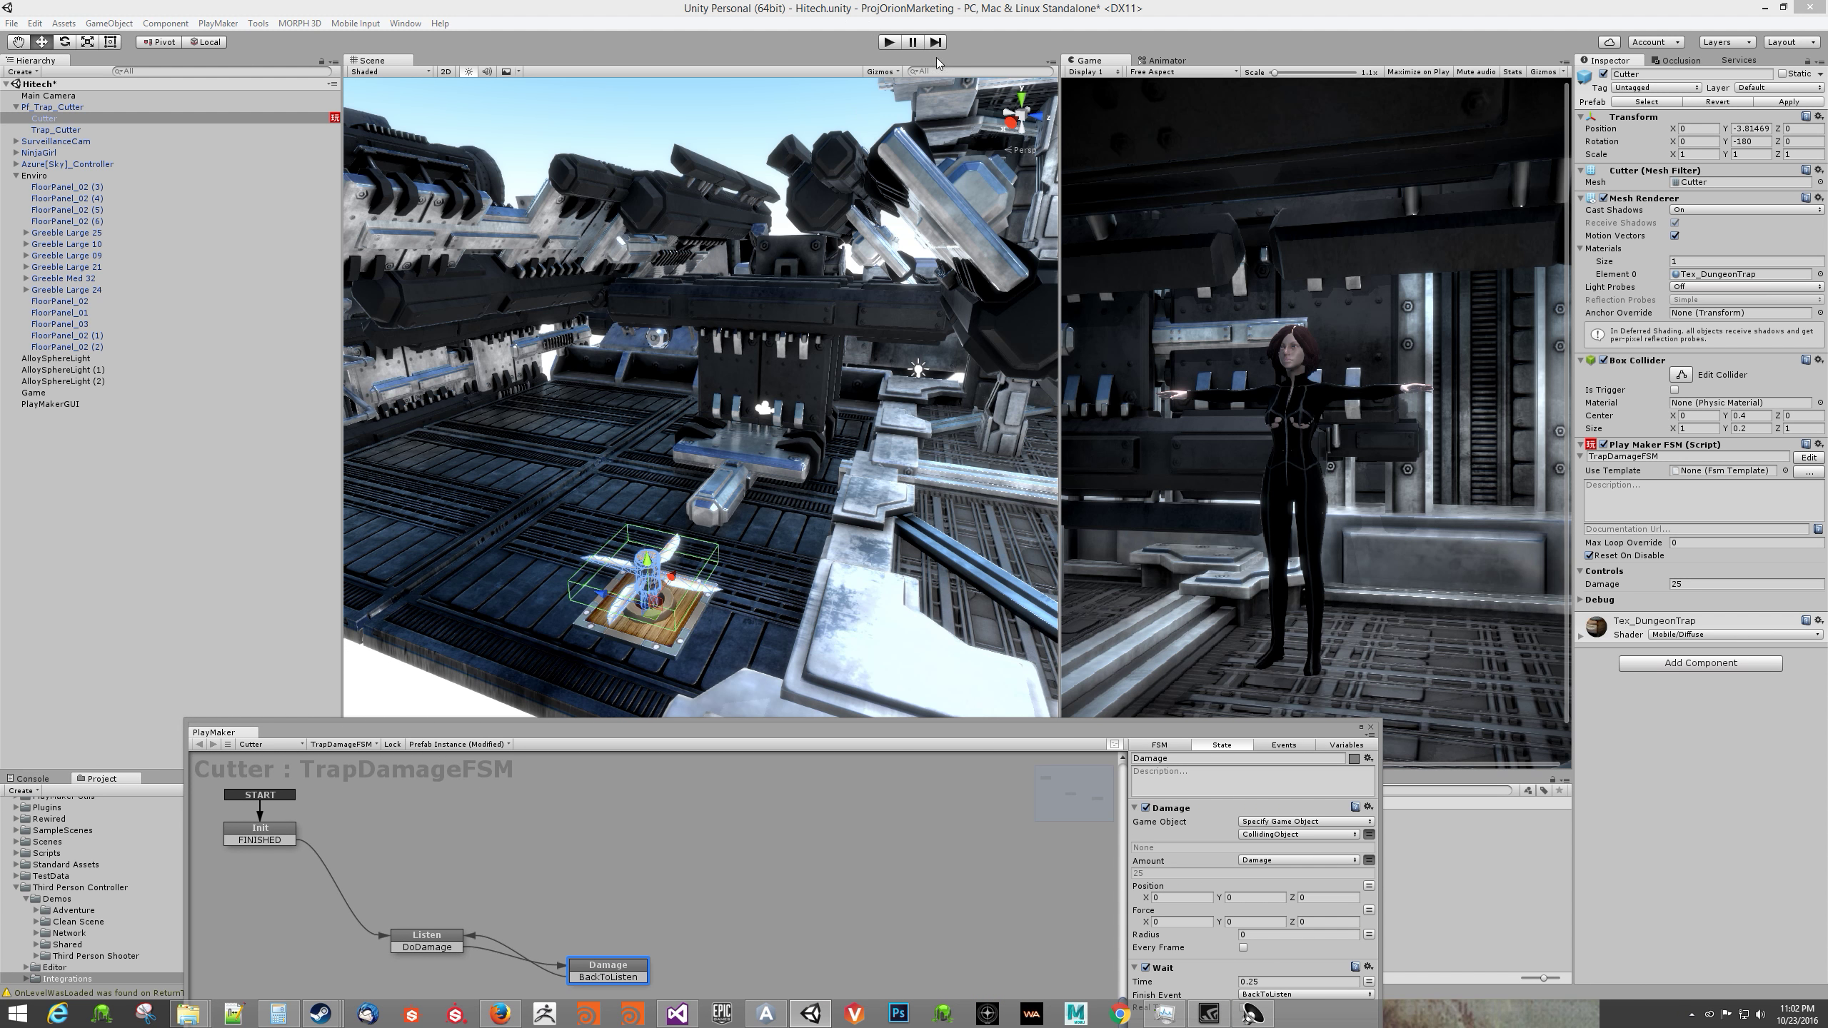
click(881, 45)
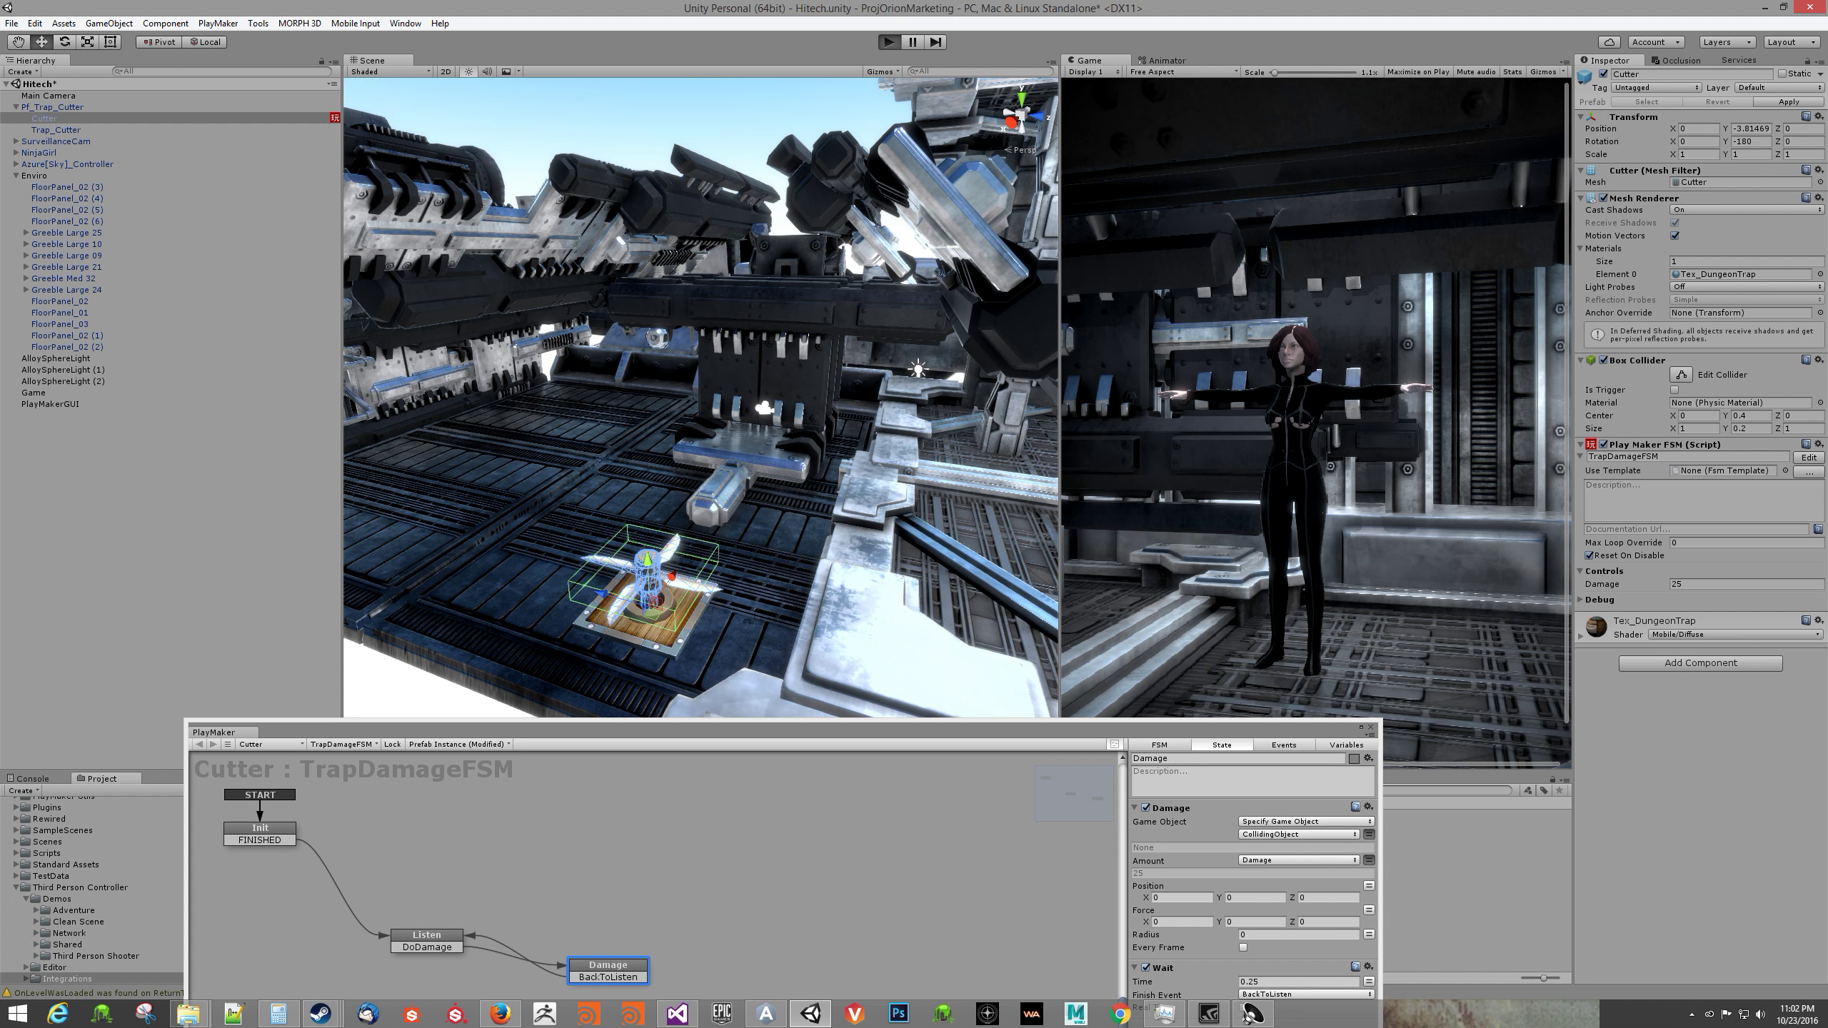
key(w)
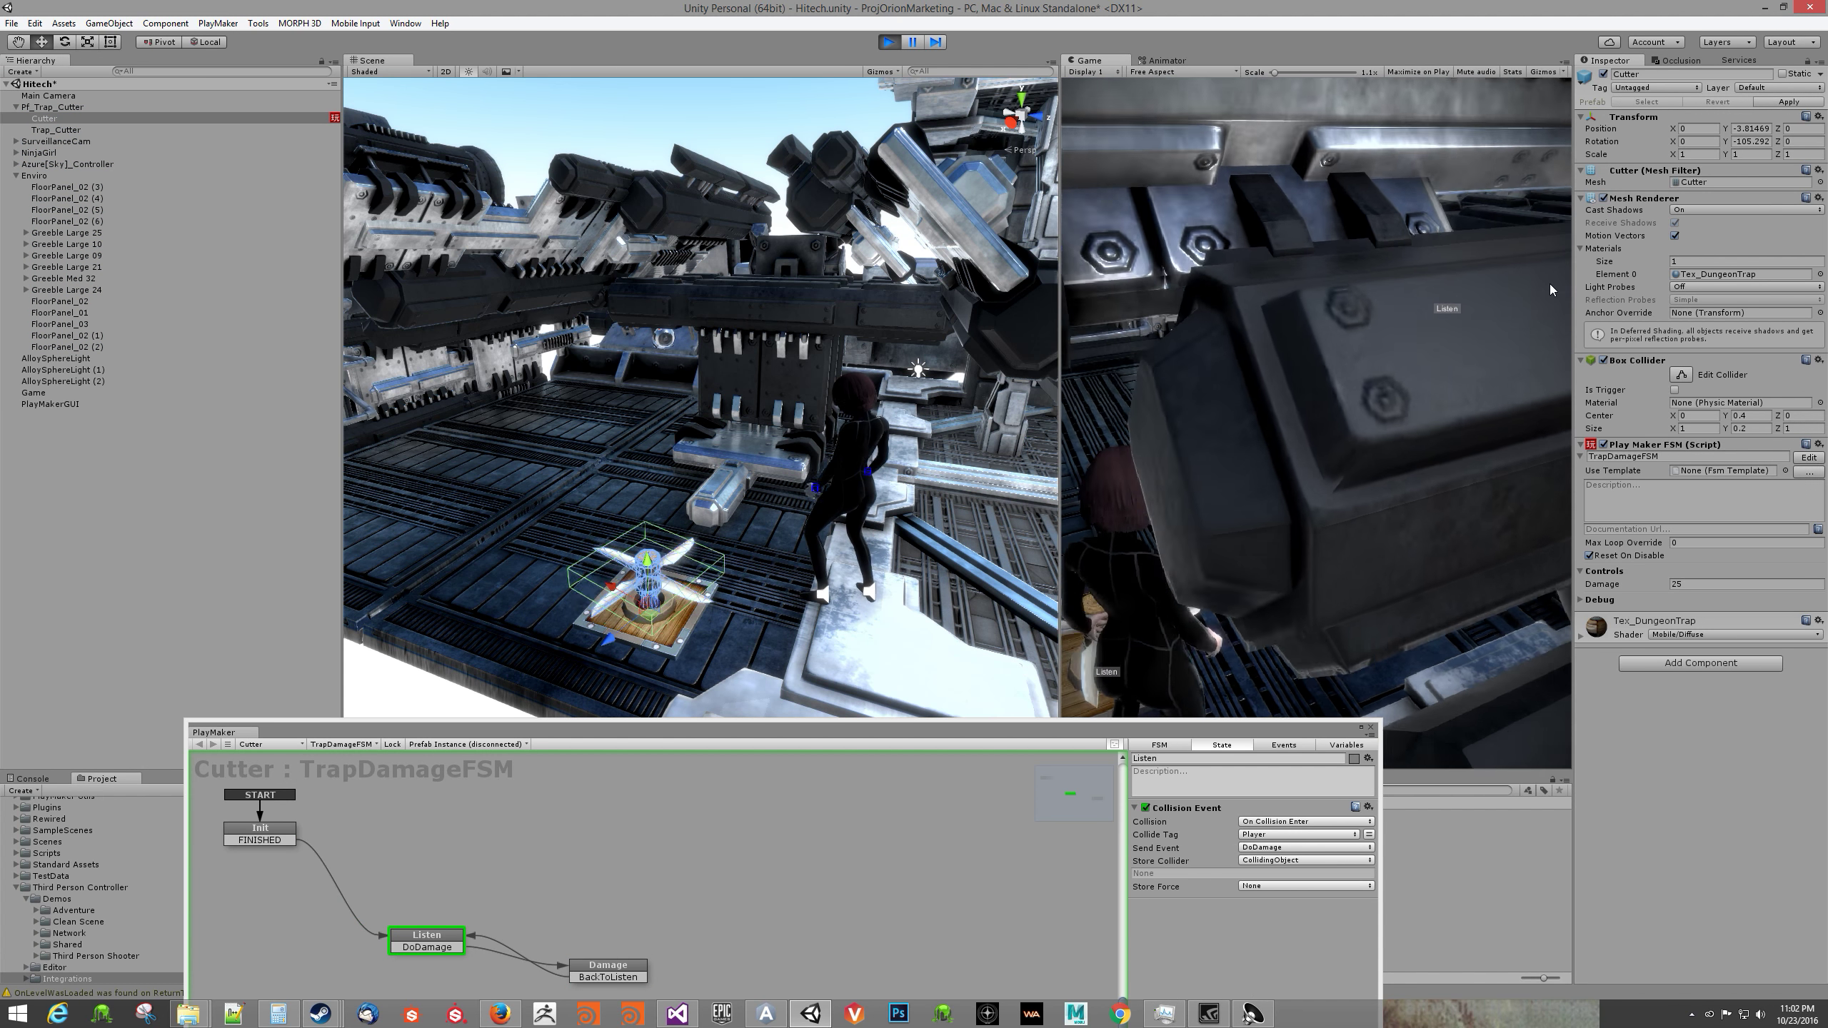
key(a)
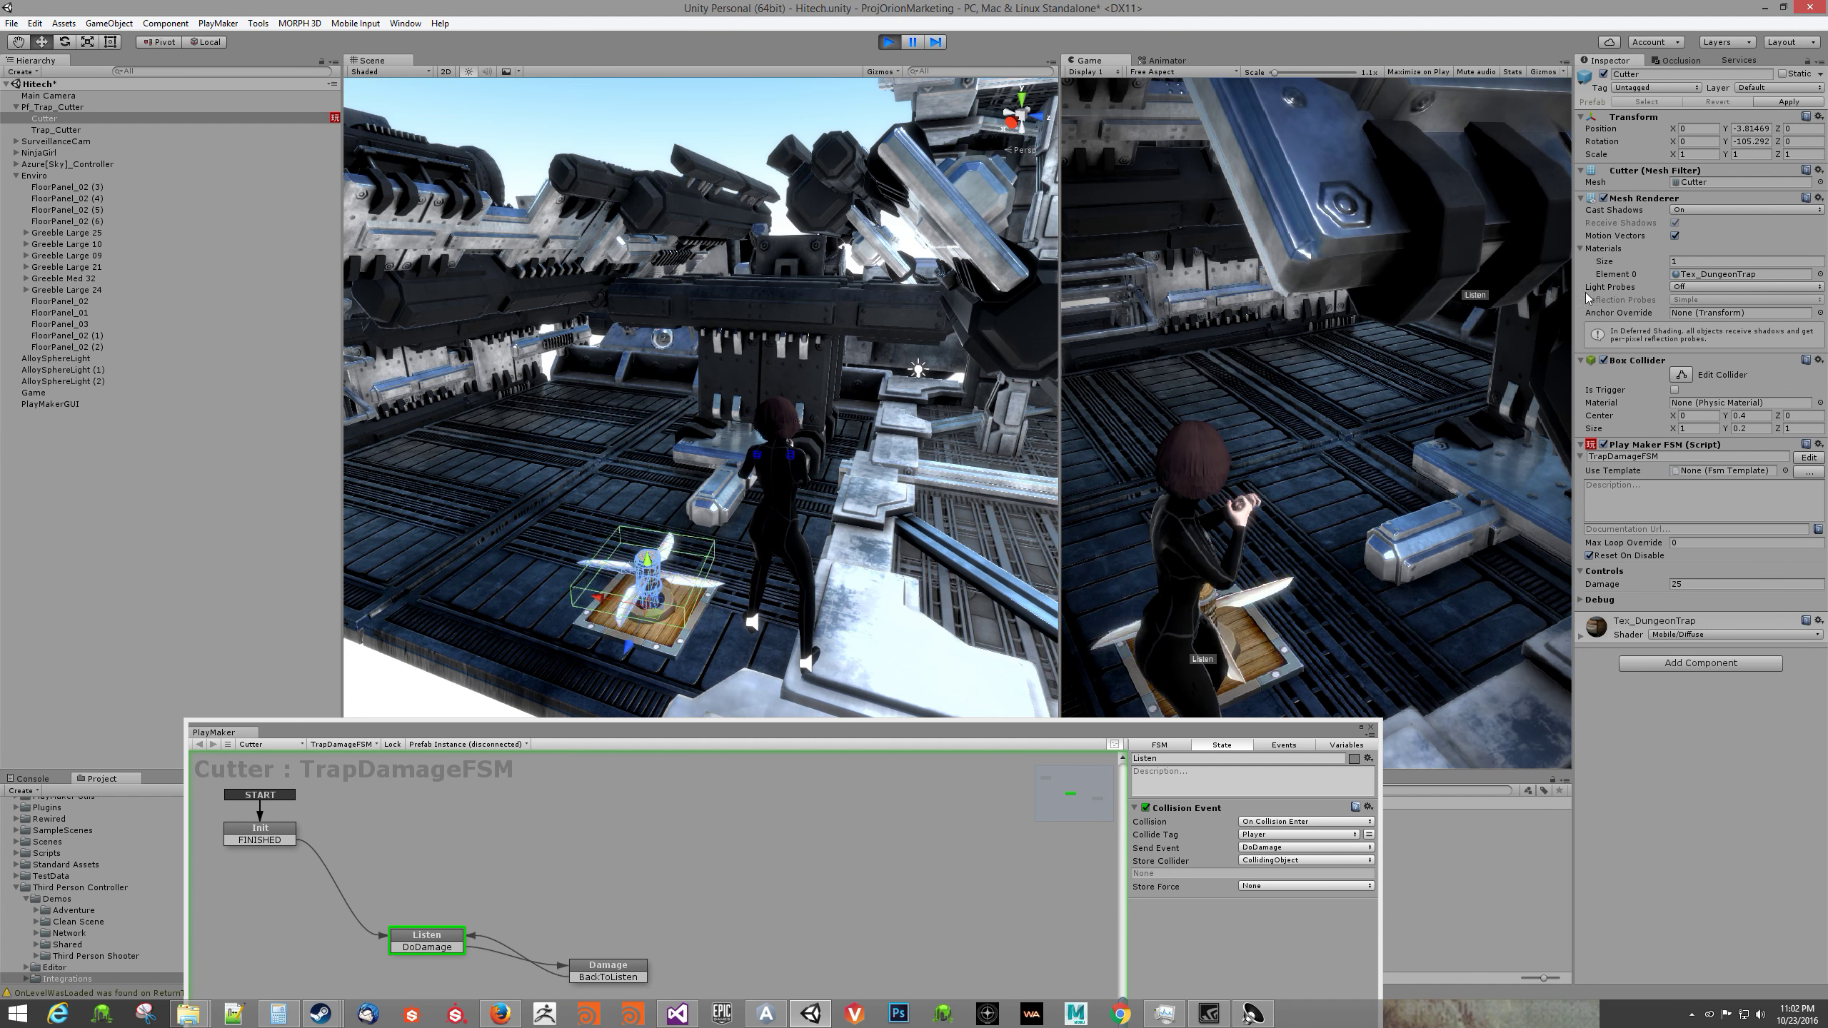
Step: Select NinjaGirl during the playtest and walk her into the cutter trap while checking Current Health in Character Health
click(44, 152)
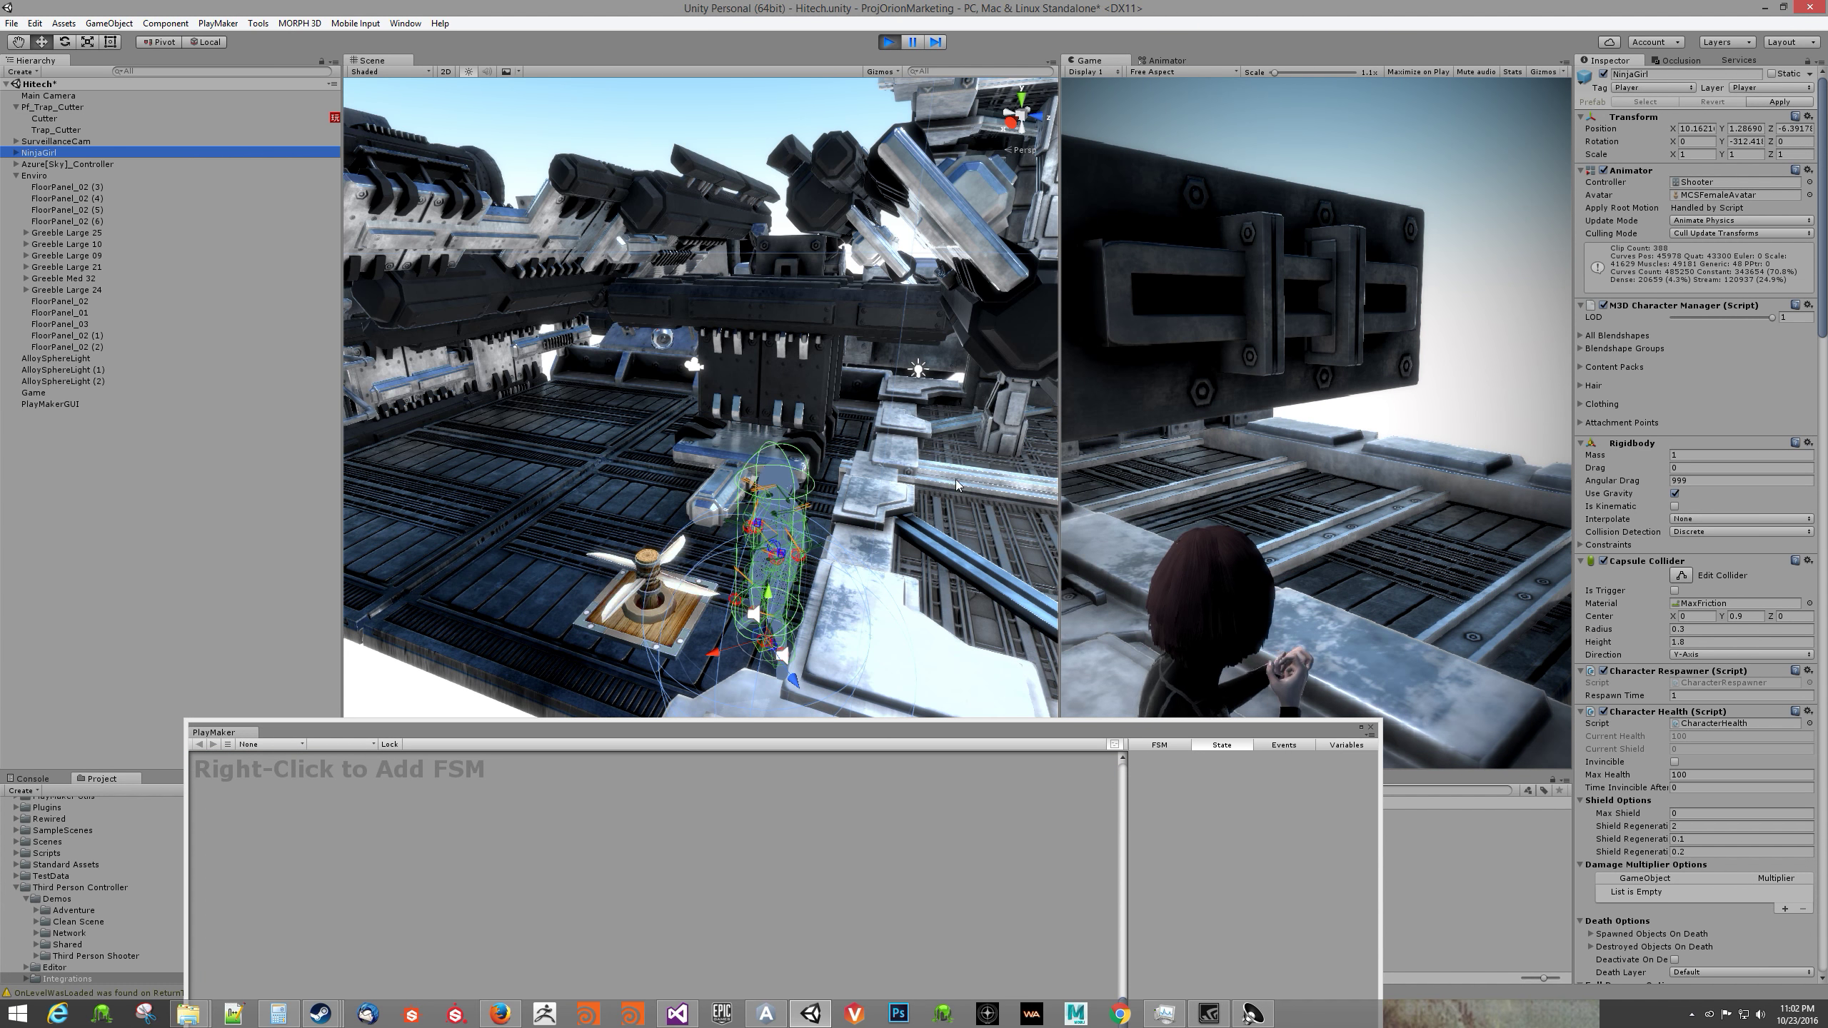
click(828, 489)
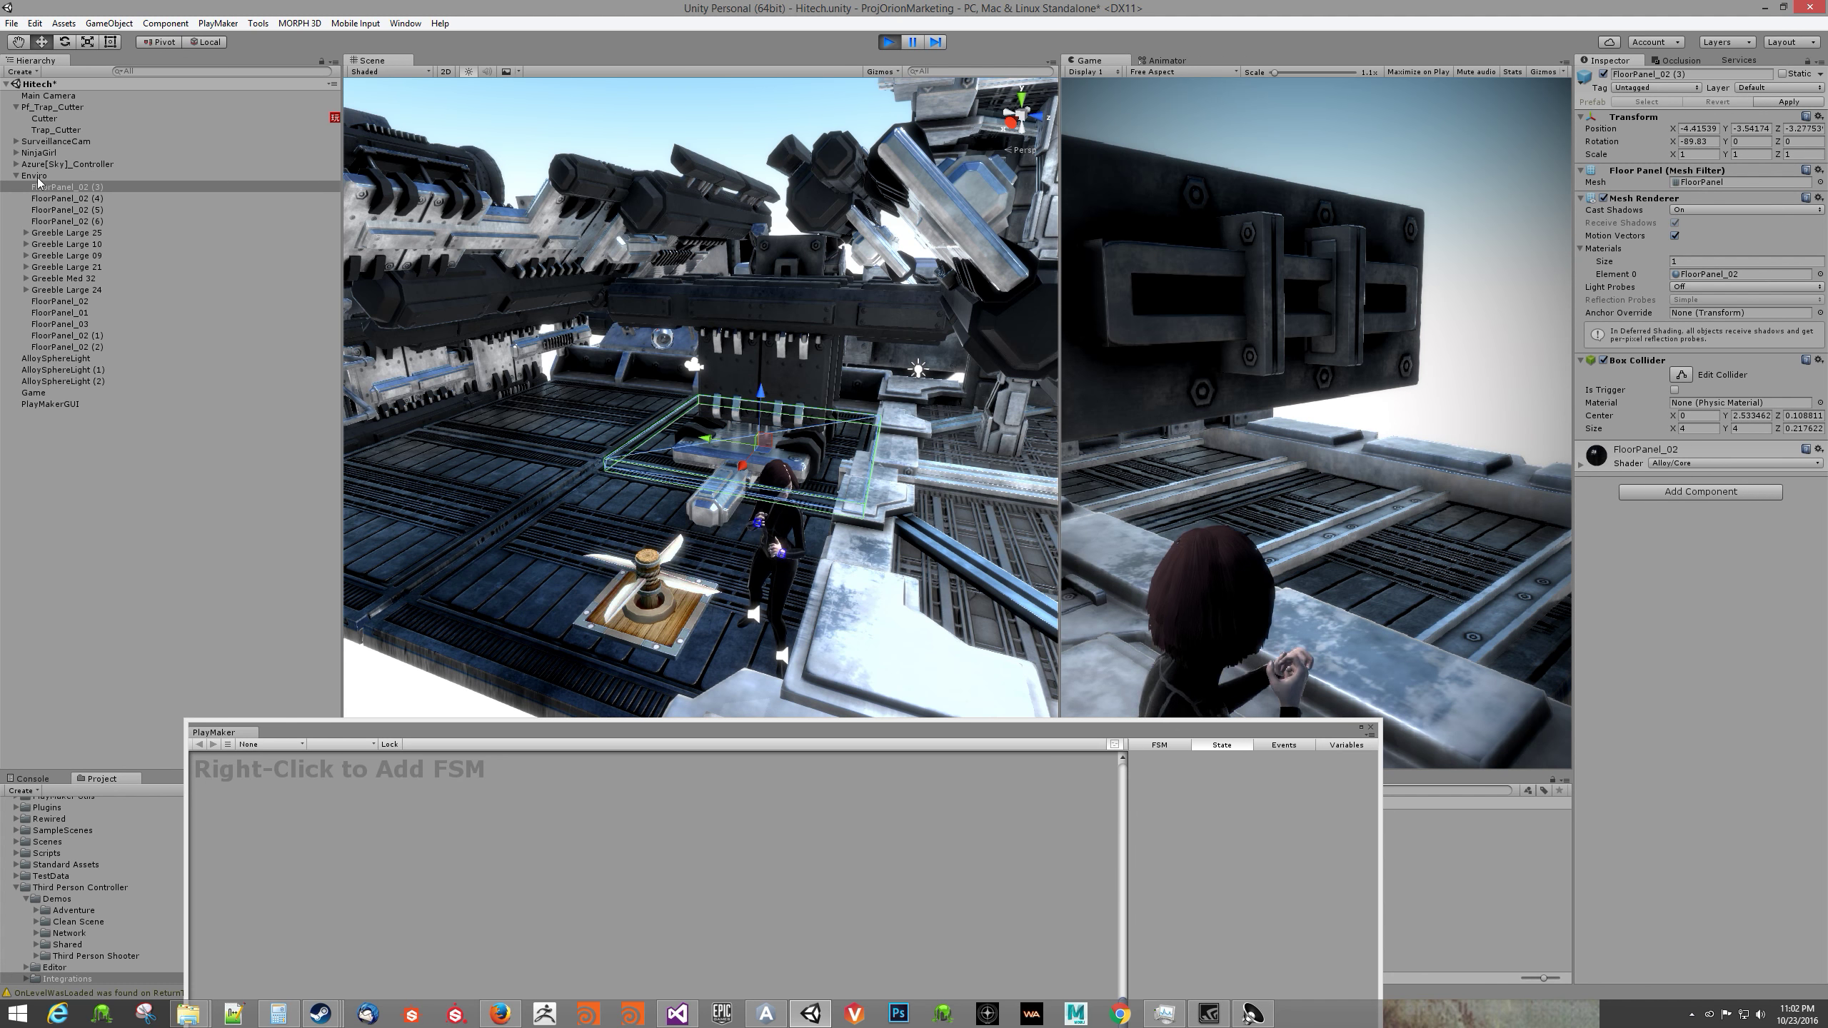
click(43, 141)
click(36, 153)
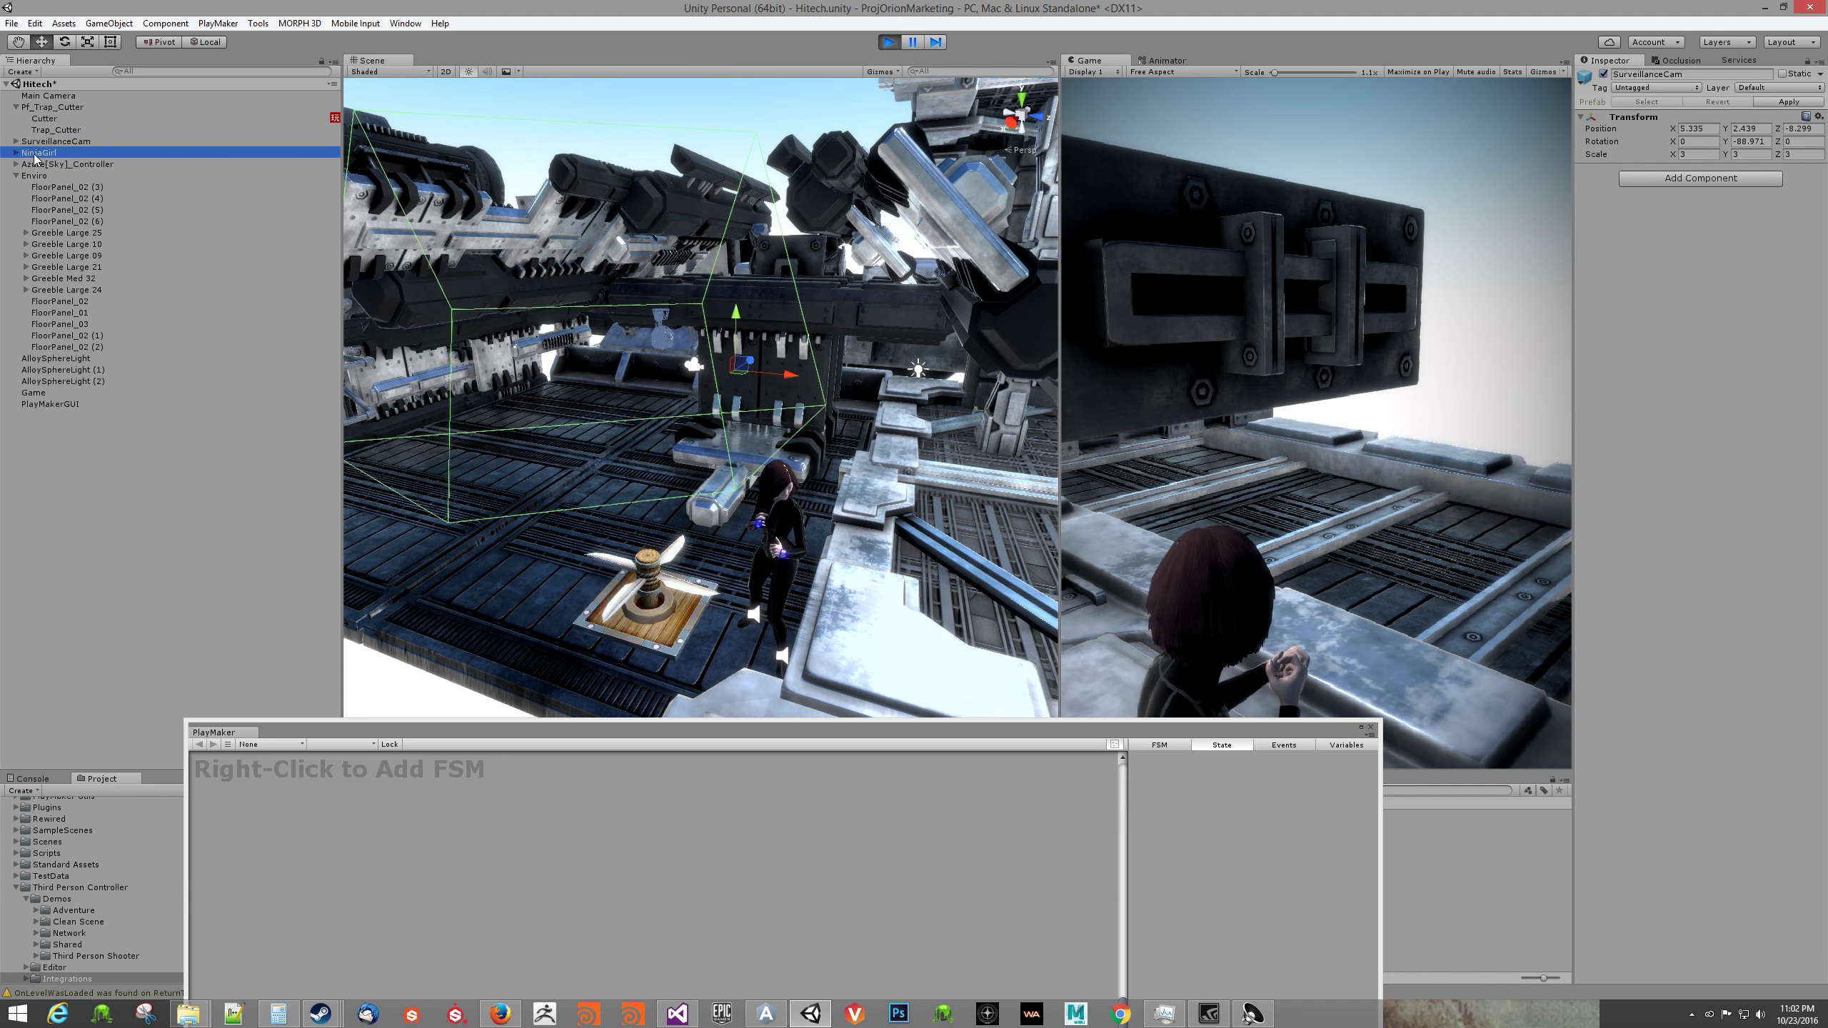
scroll(1717, 586, down, 5)
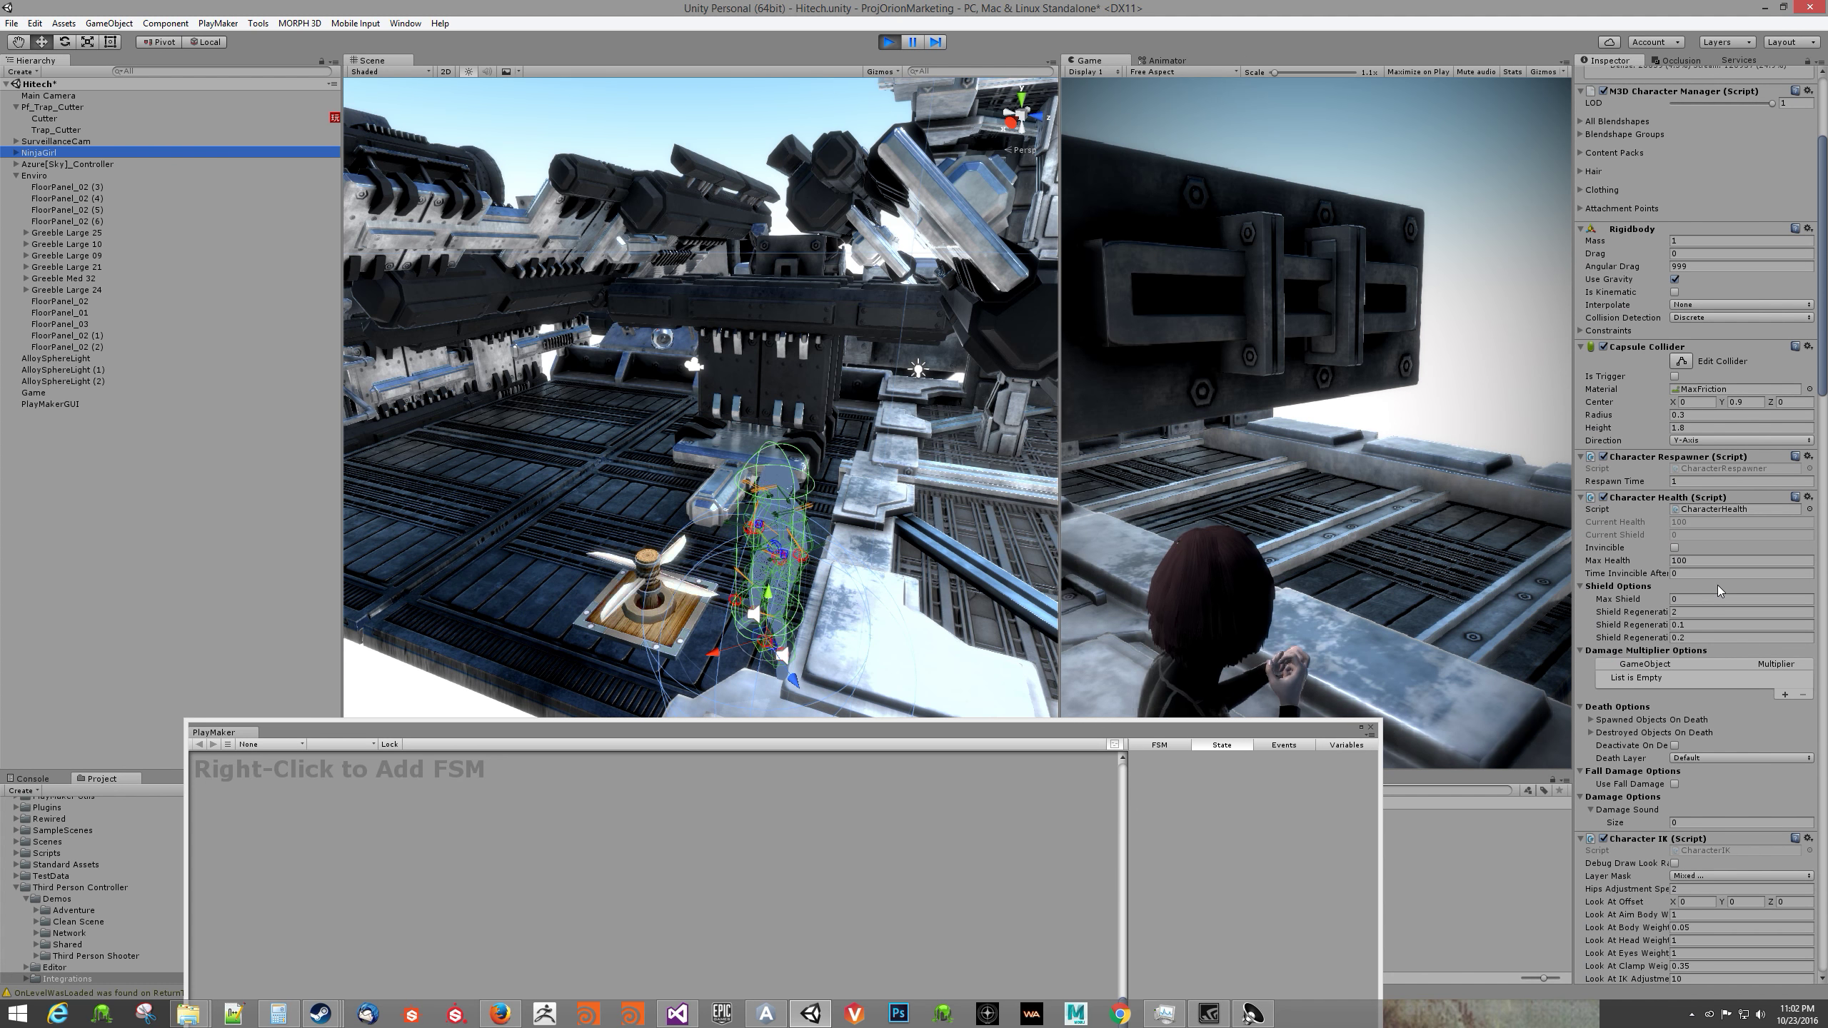
click(237, 498)
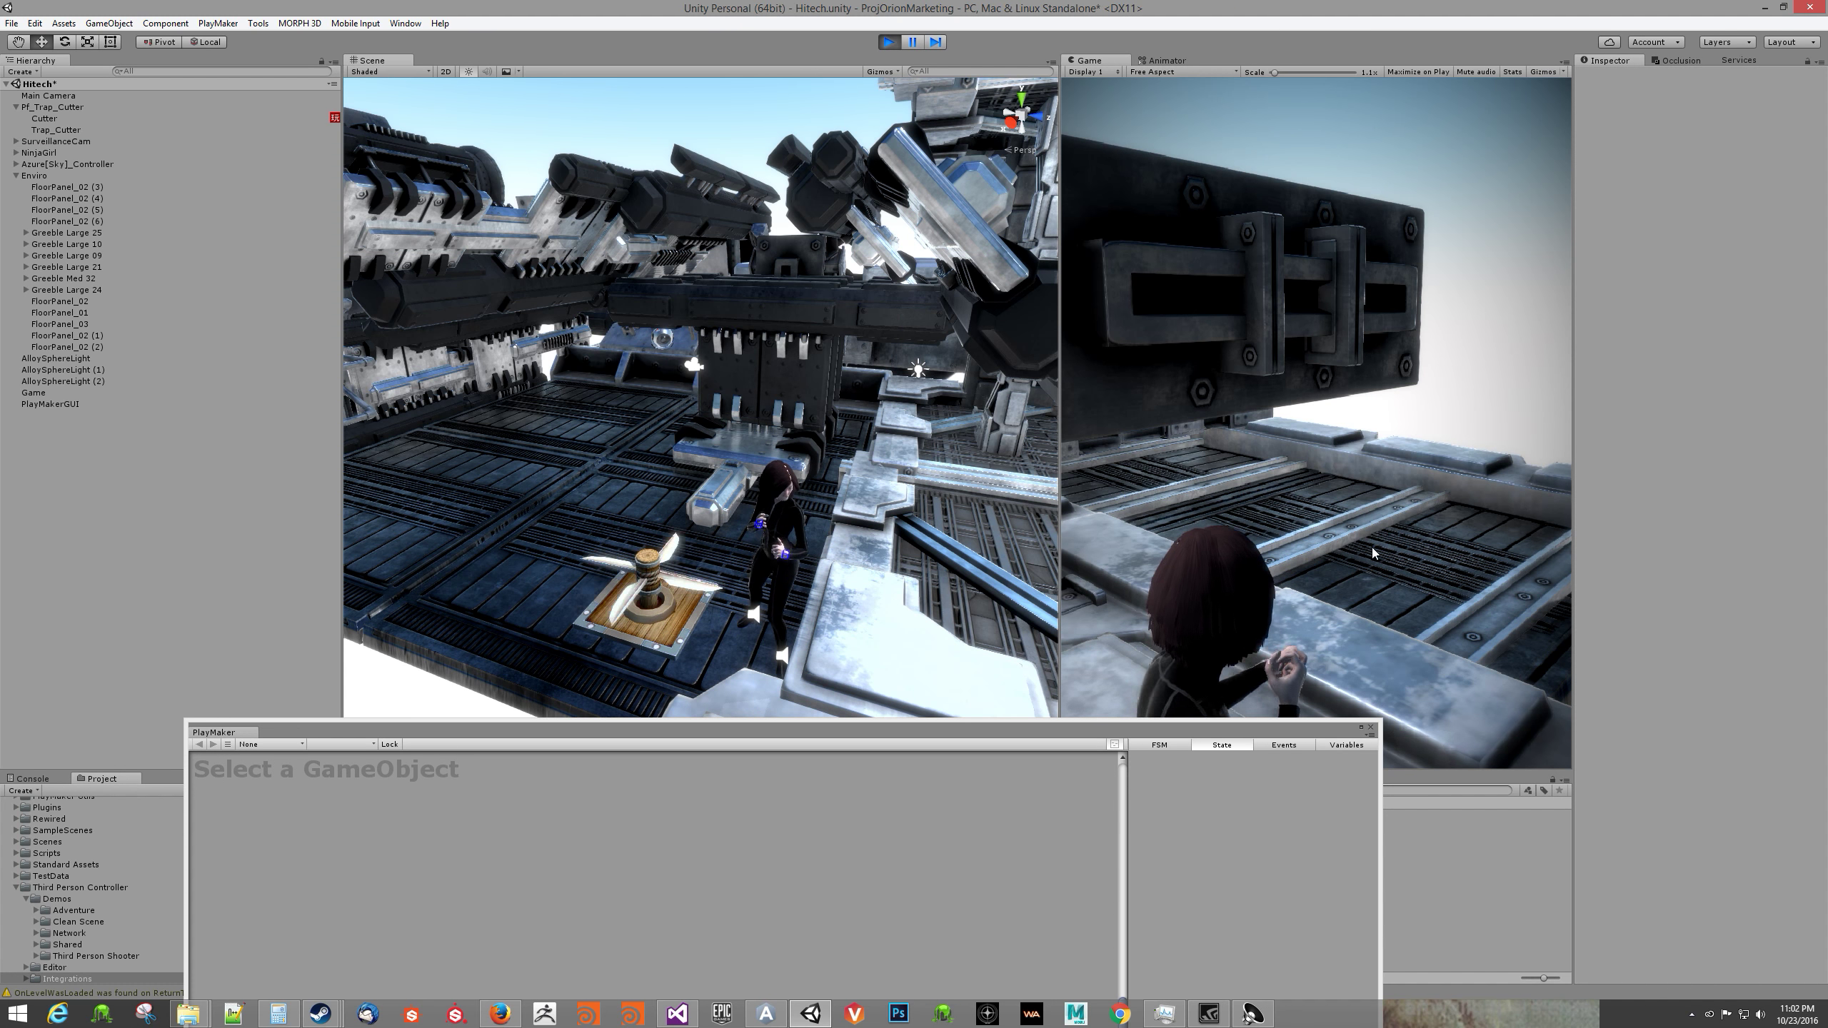
click(1286, 563)
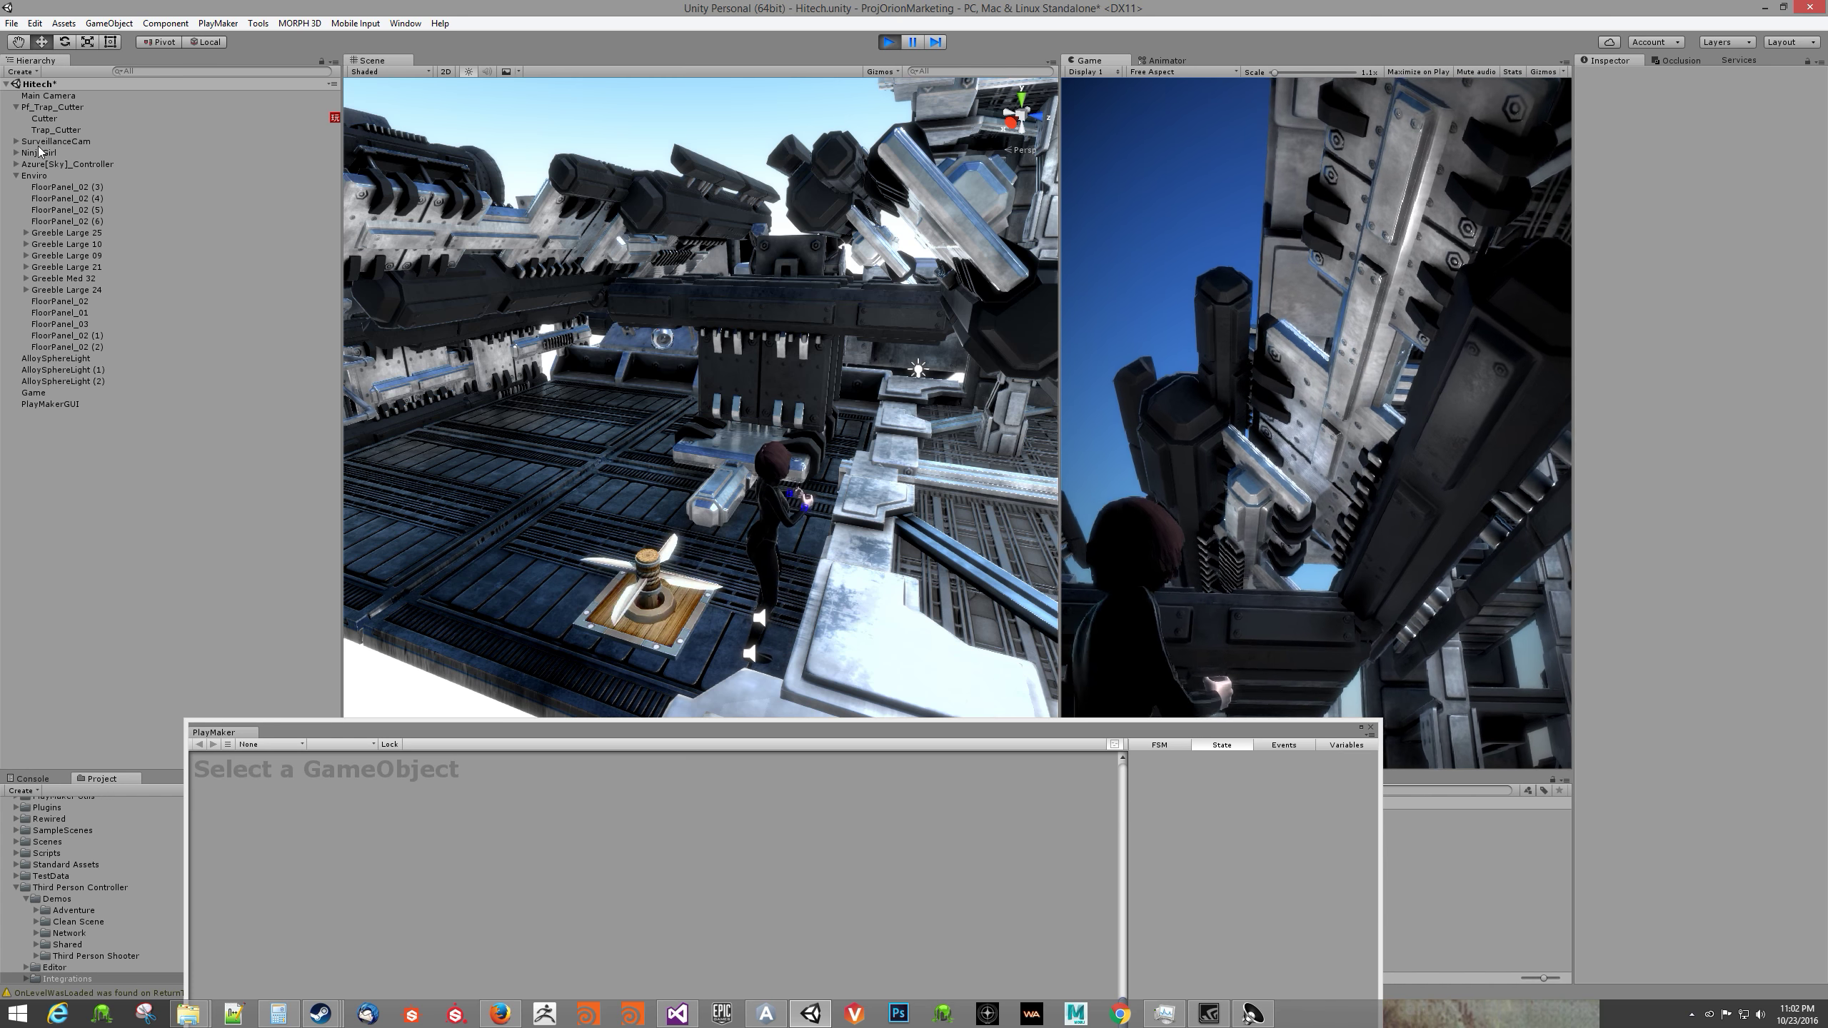
click(40, 152)
click(1200, 645)
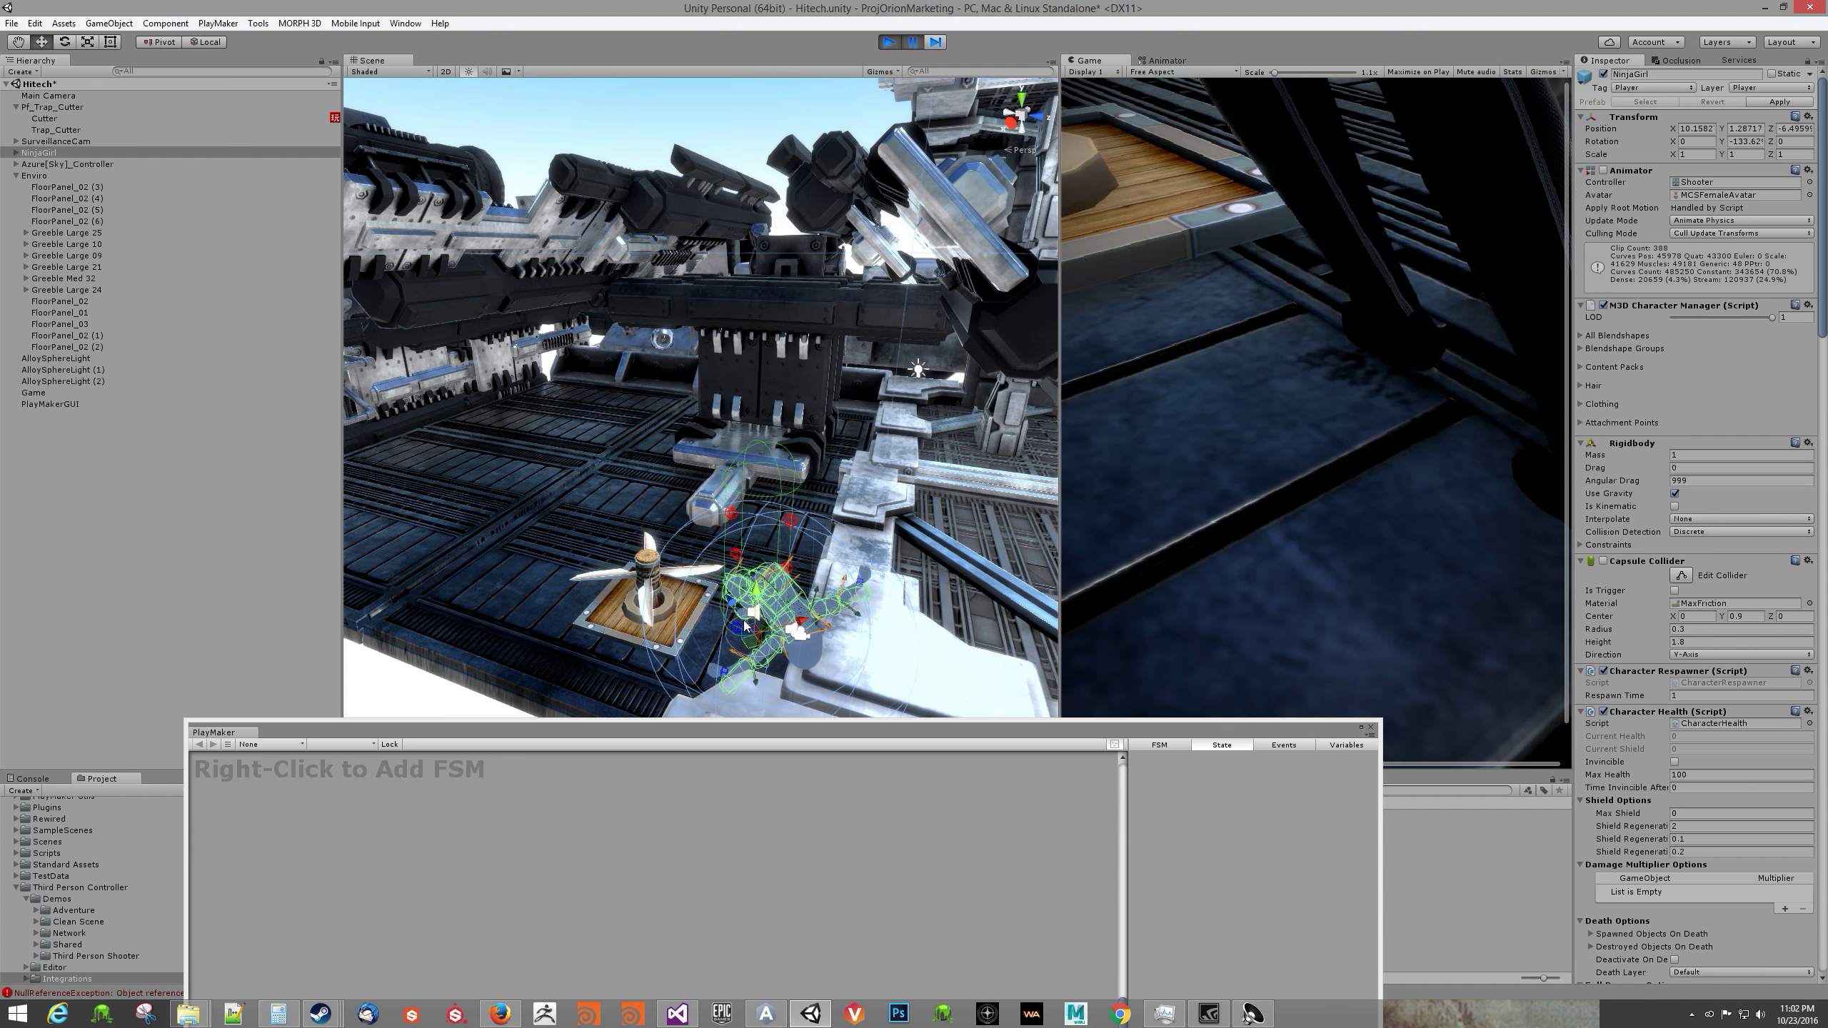
Step: Close the PlayMaker window and show the Console with its warnings filtered out
drag(612, 736, 1174, 540)
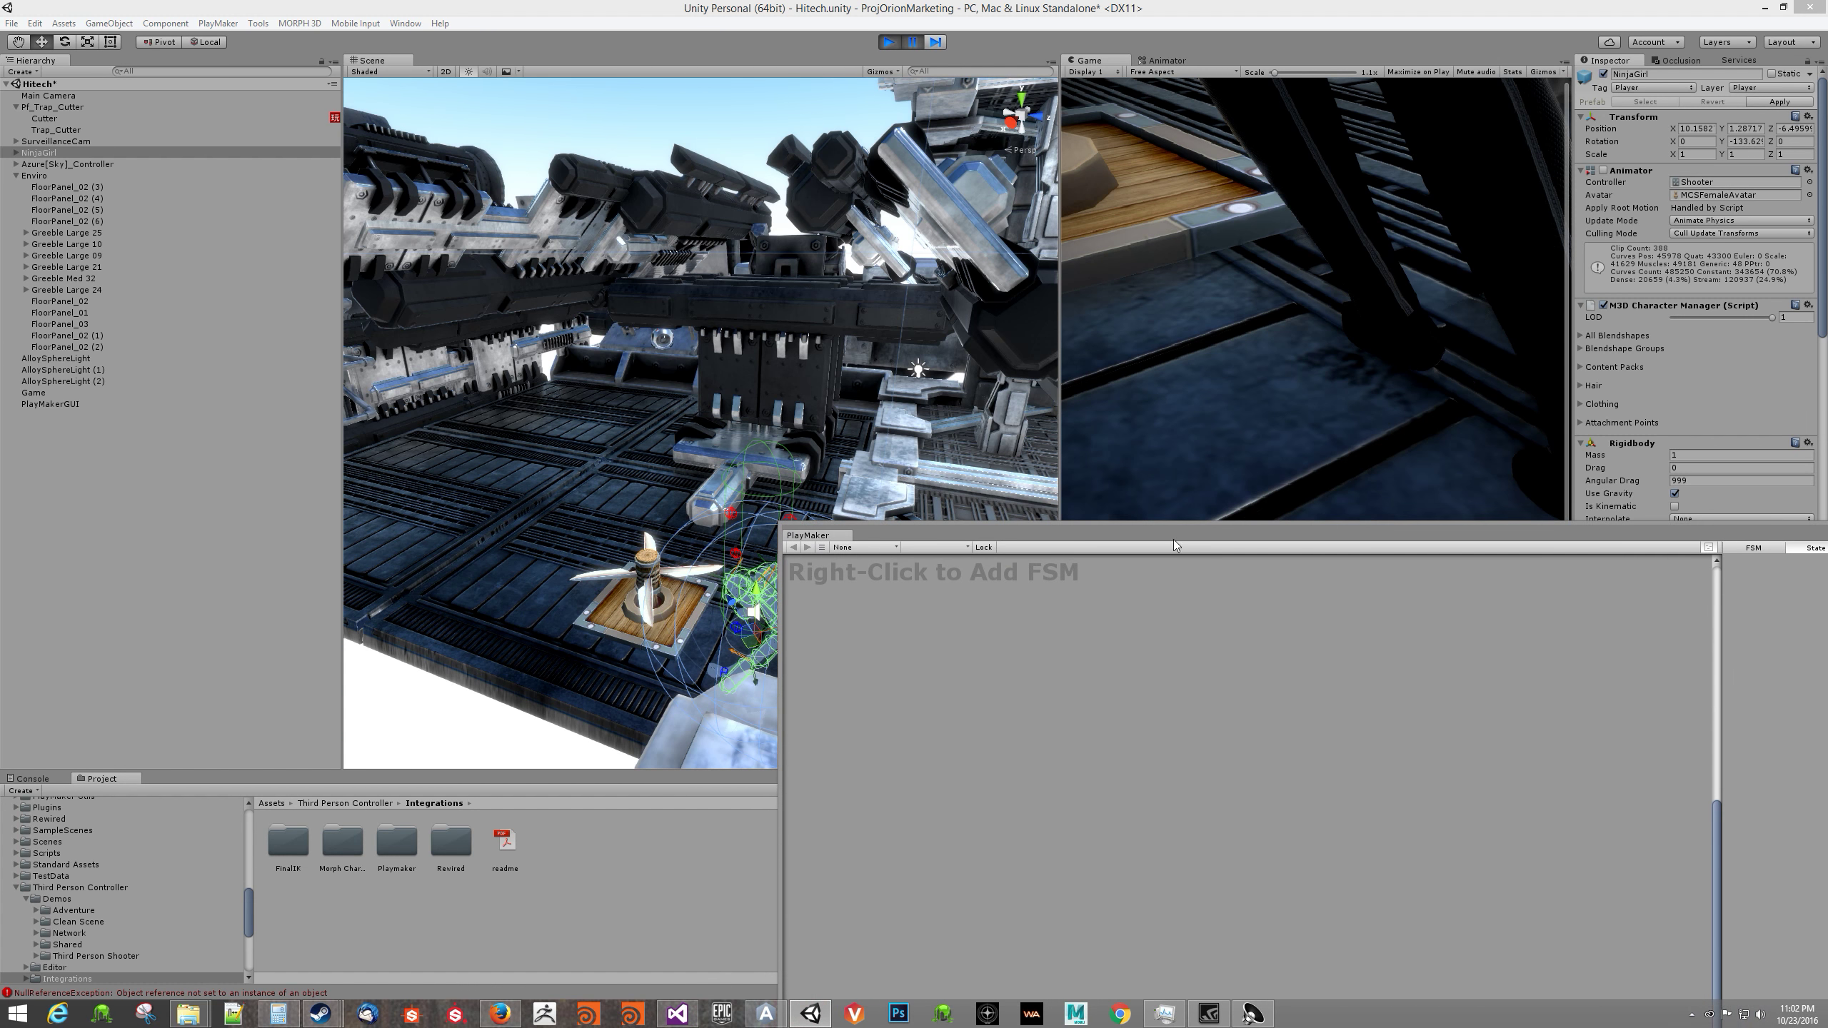
drag(1380, 542, 914, 403)
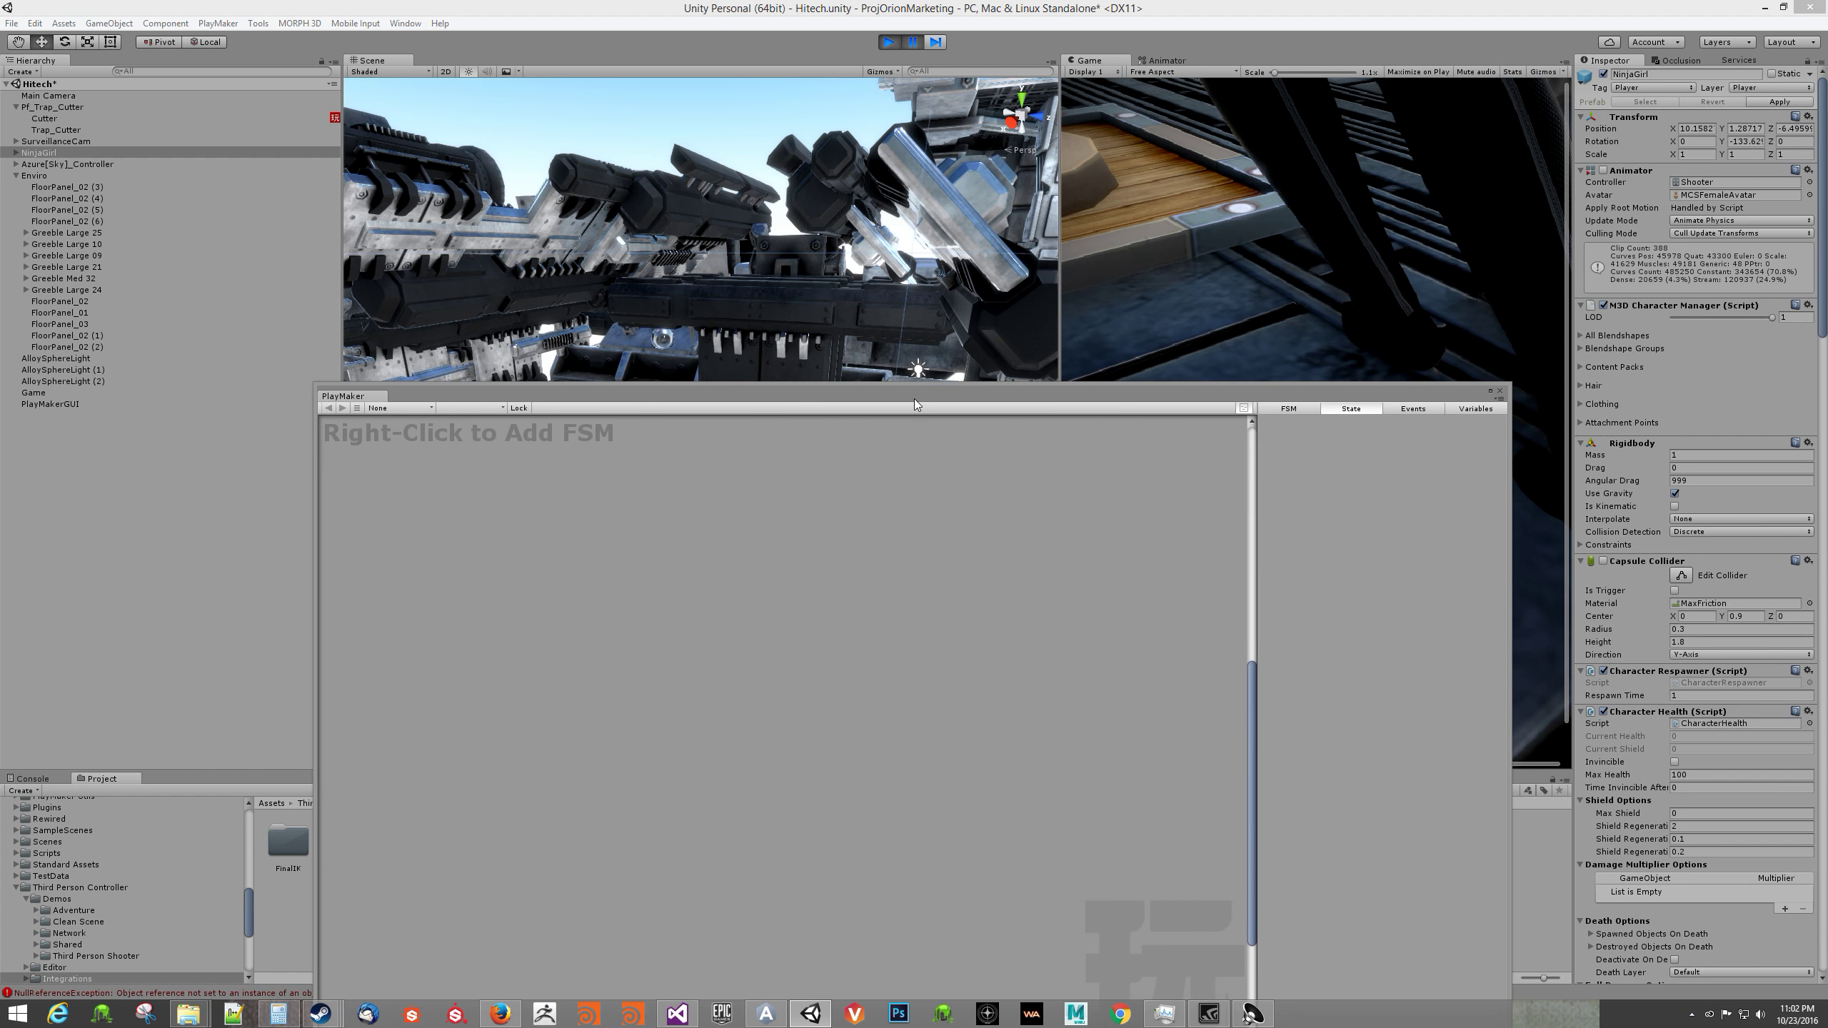
click(1500, 393)
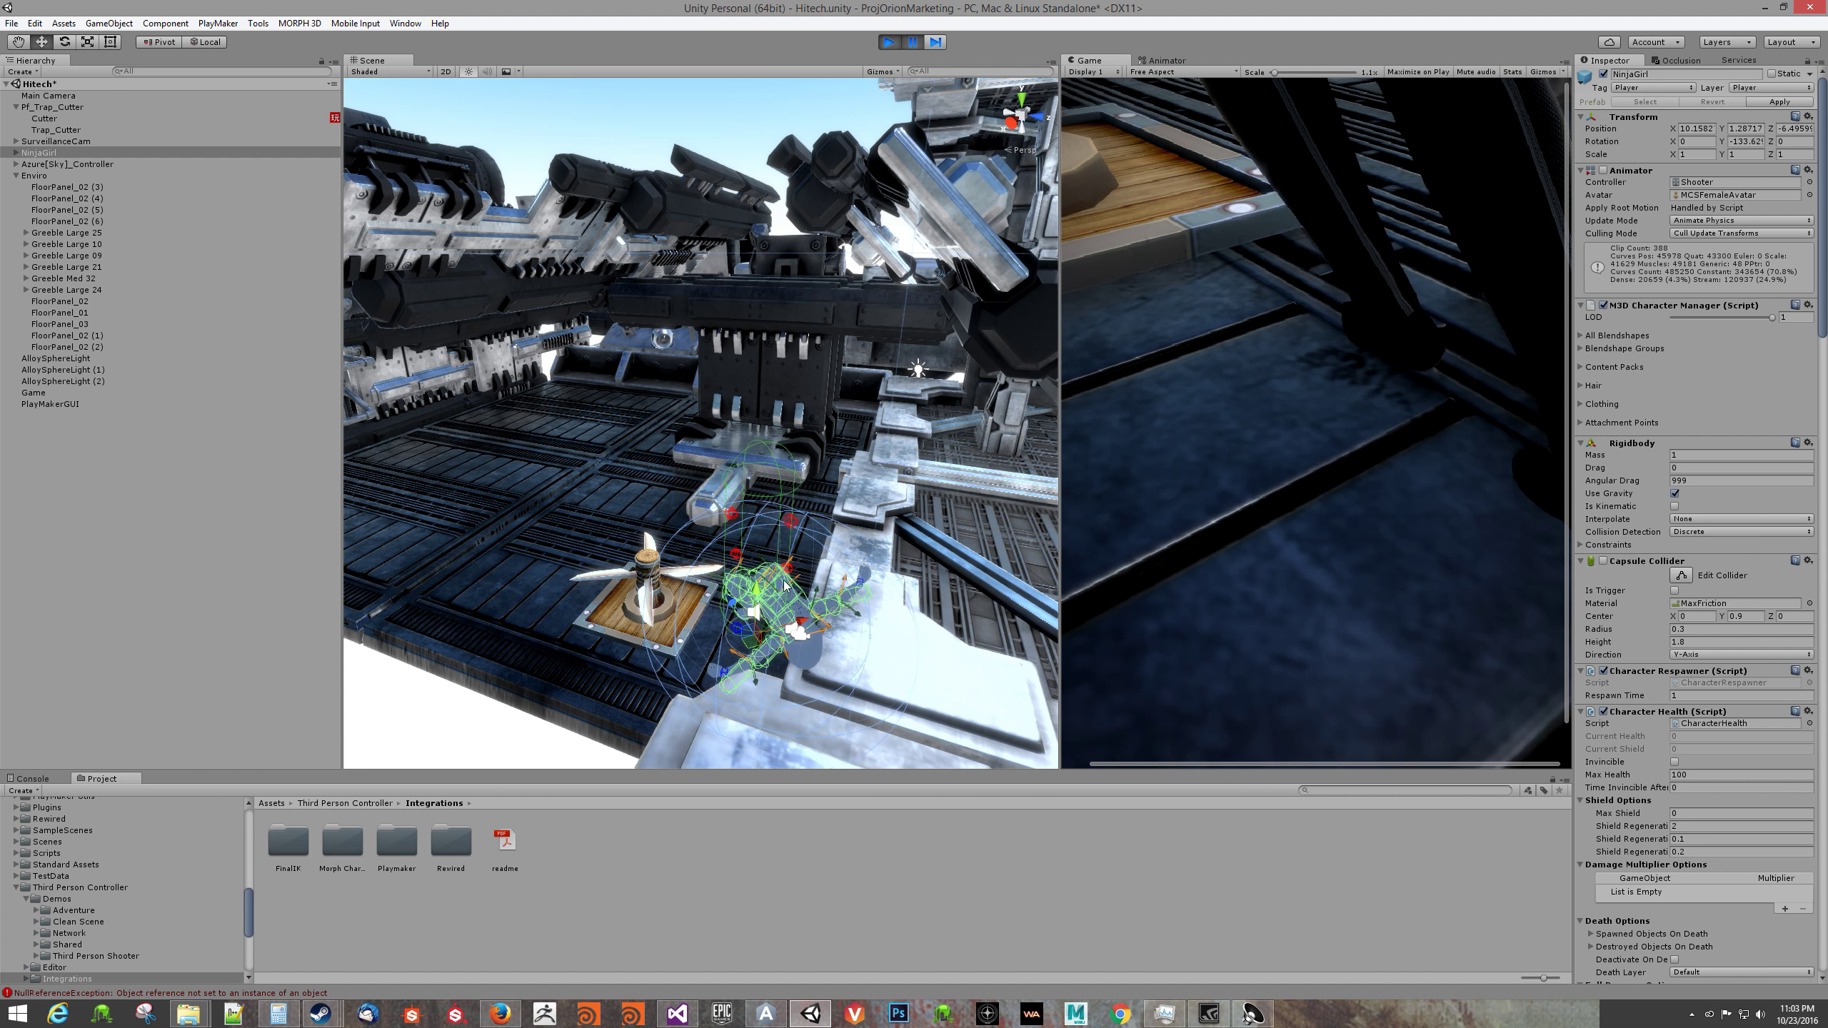
click(32, 779)
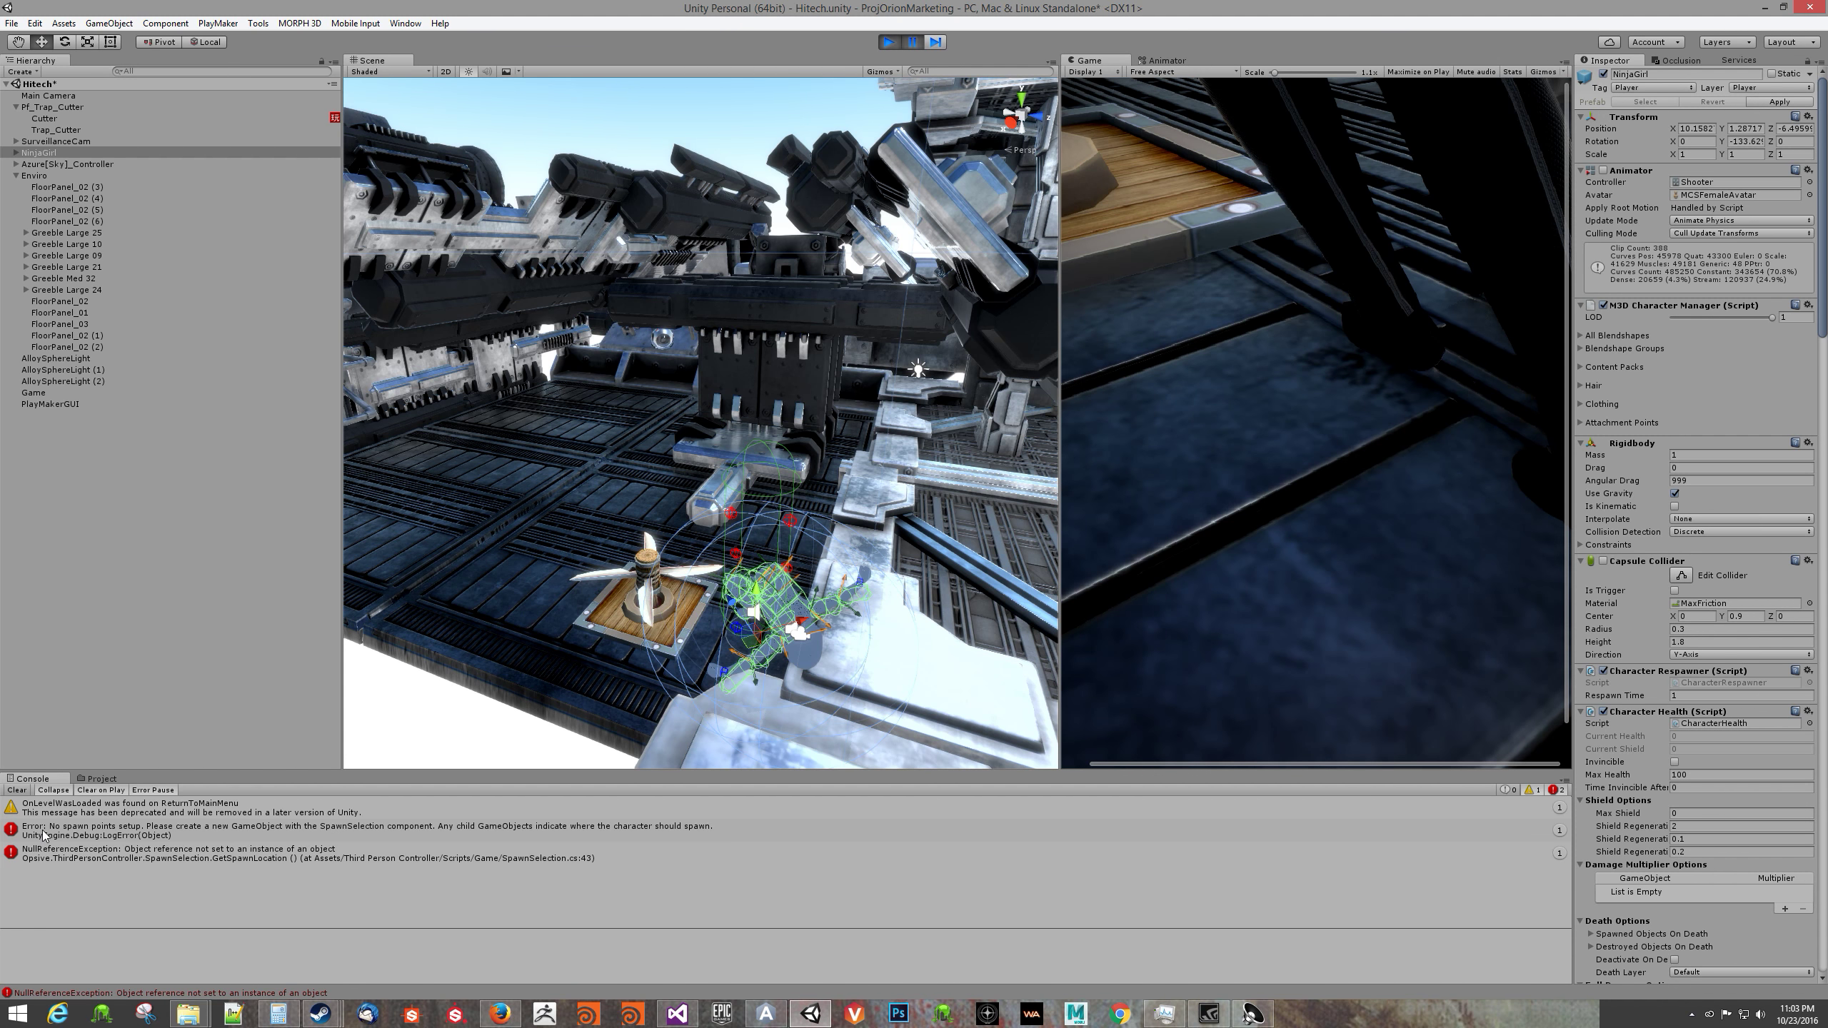
click(1533, 791)
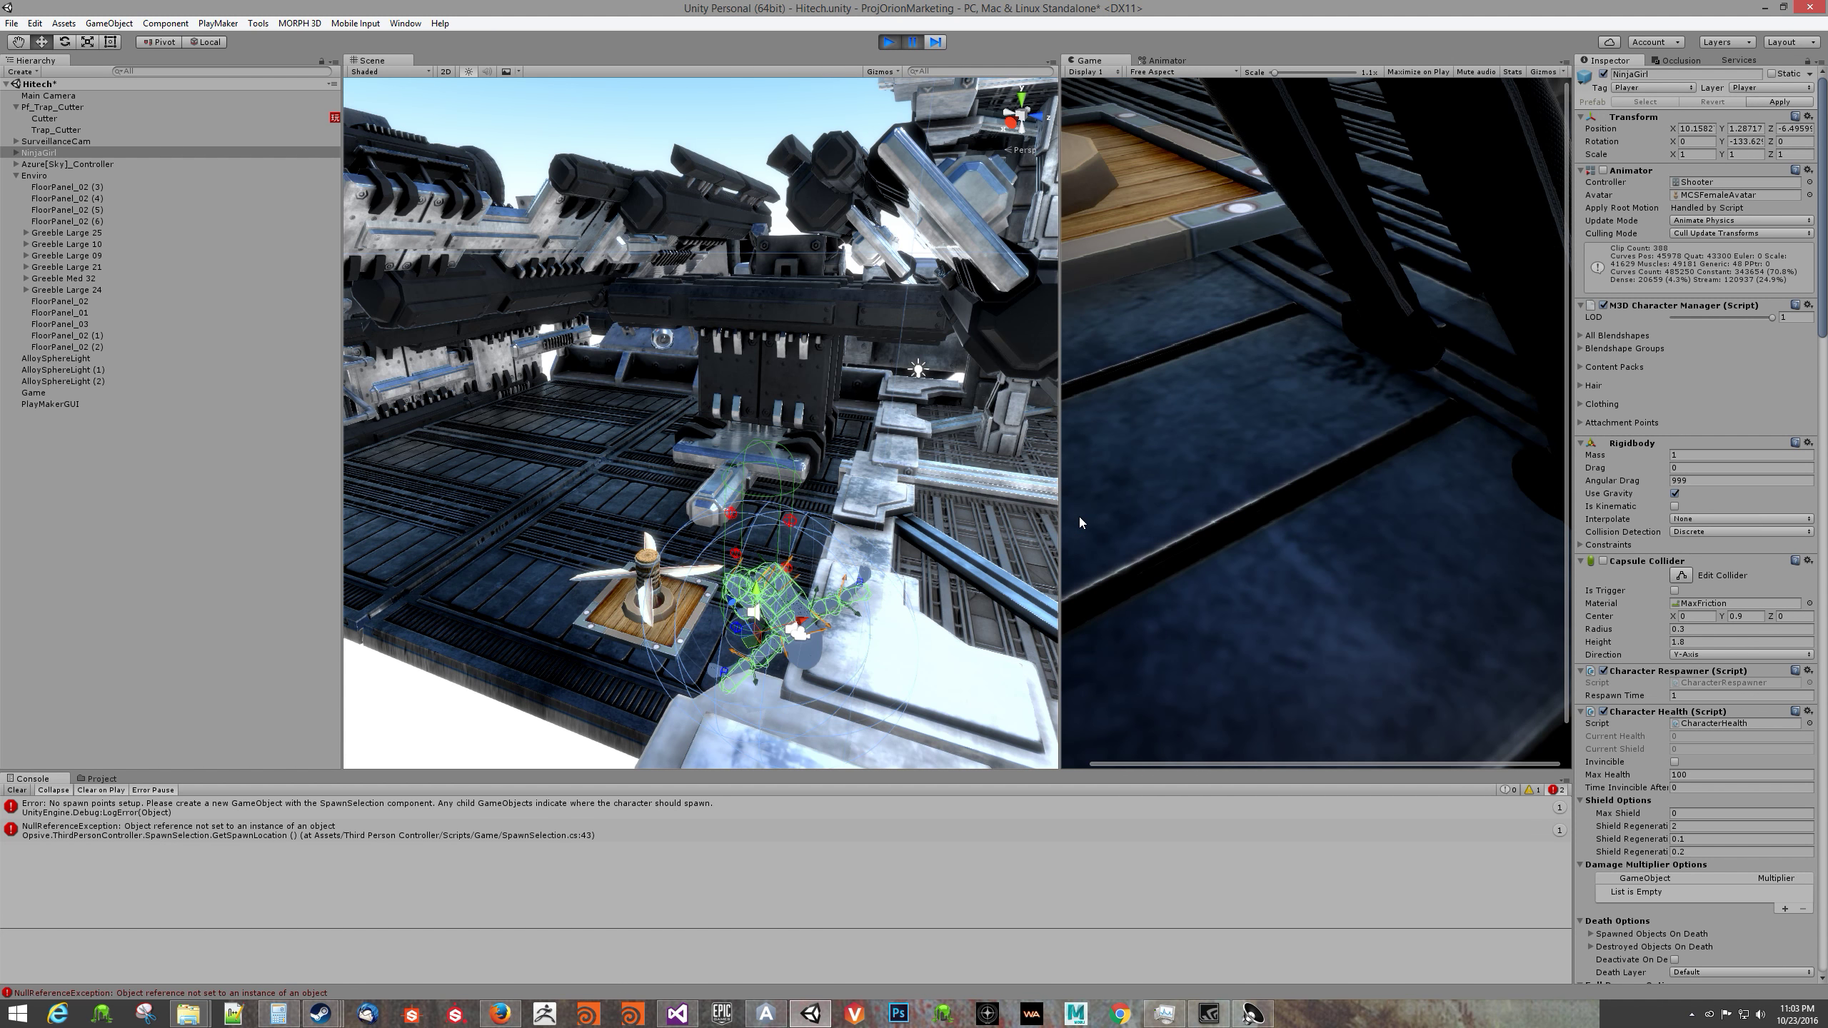
Step: Inspect the Die ability in NinjaGirl's Rigidbody Character Controller, resume the paused playtest to watch her, and stop playing
scroll(1703, 459, down, 10)
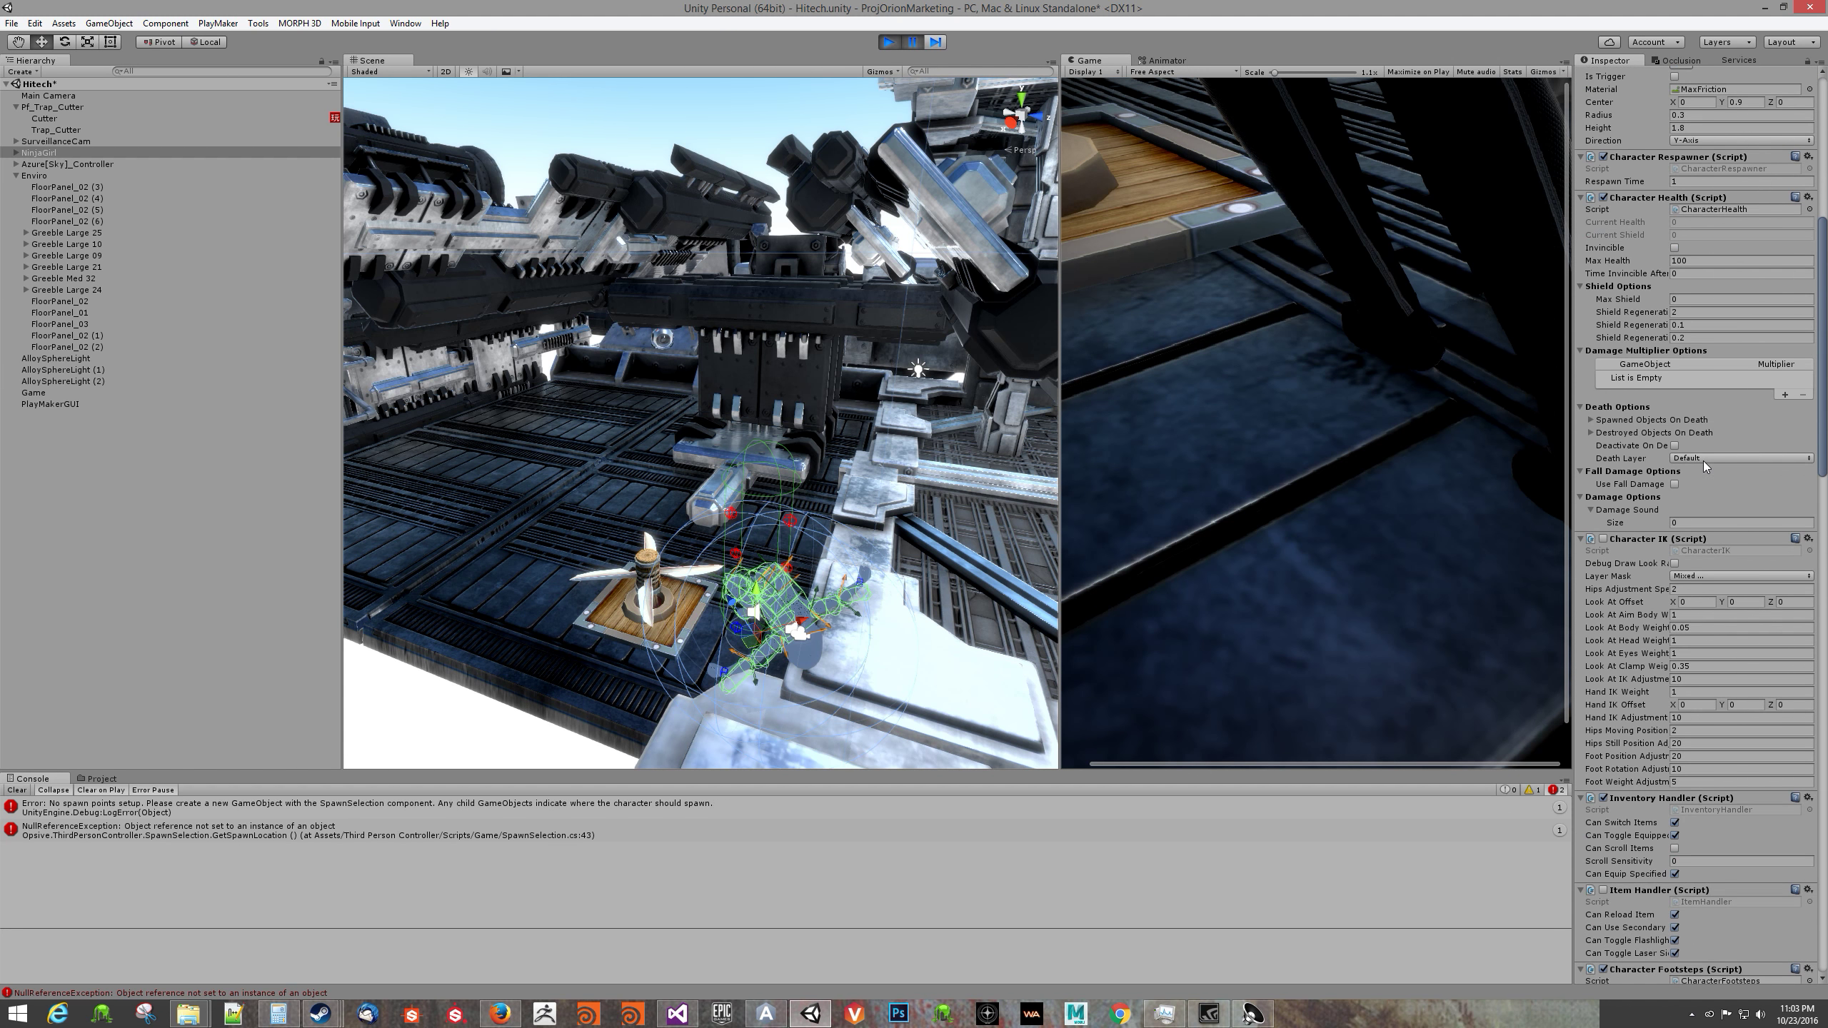
scroll(1703, 460, down, 11)
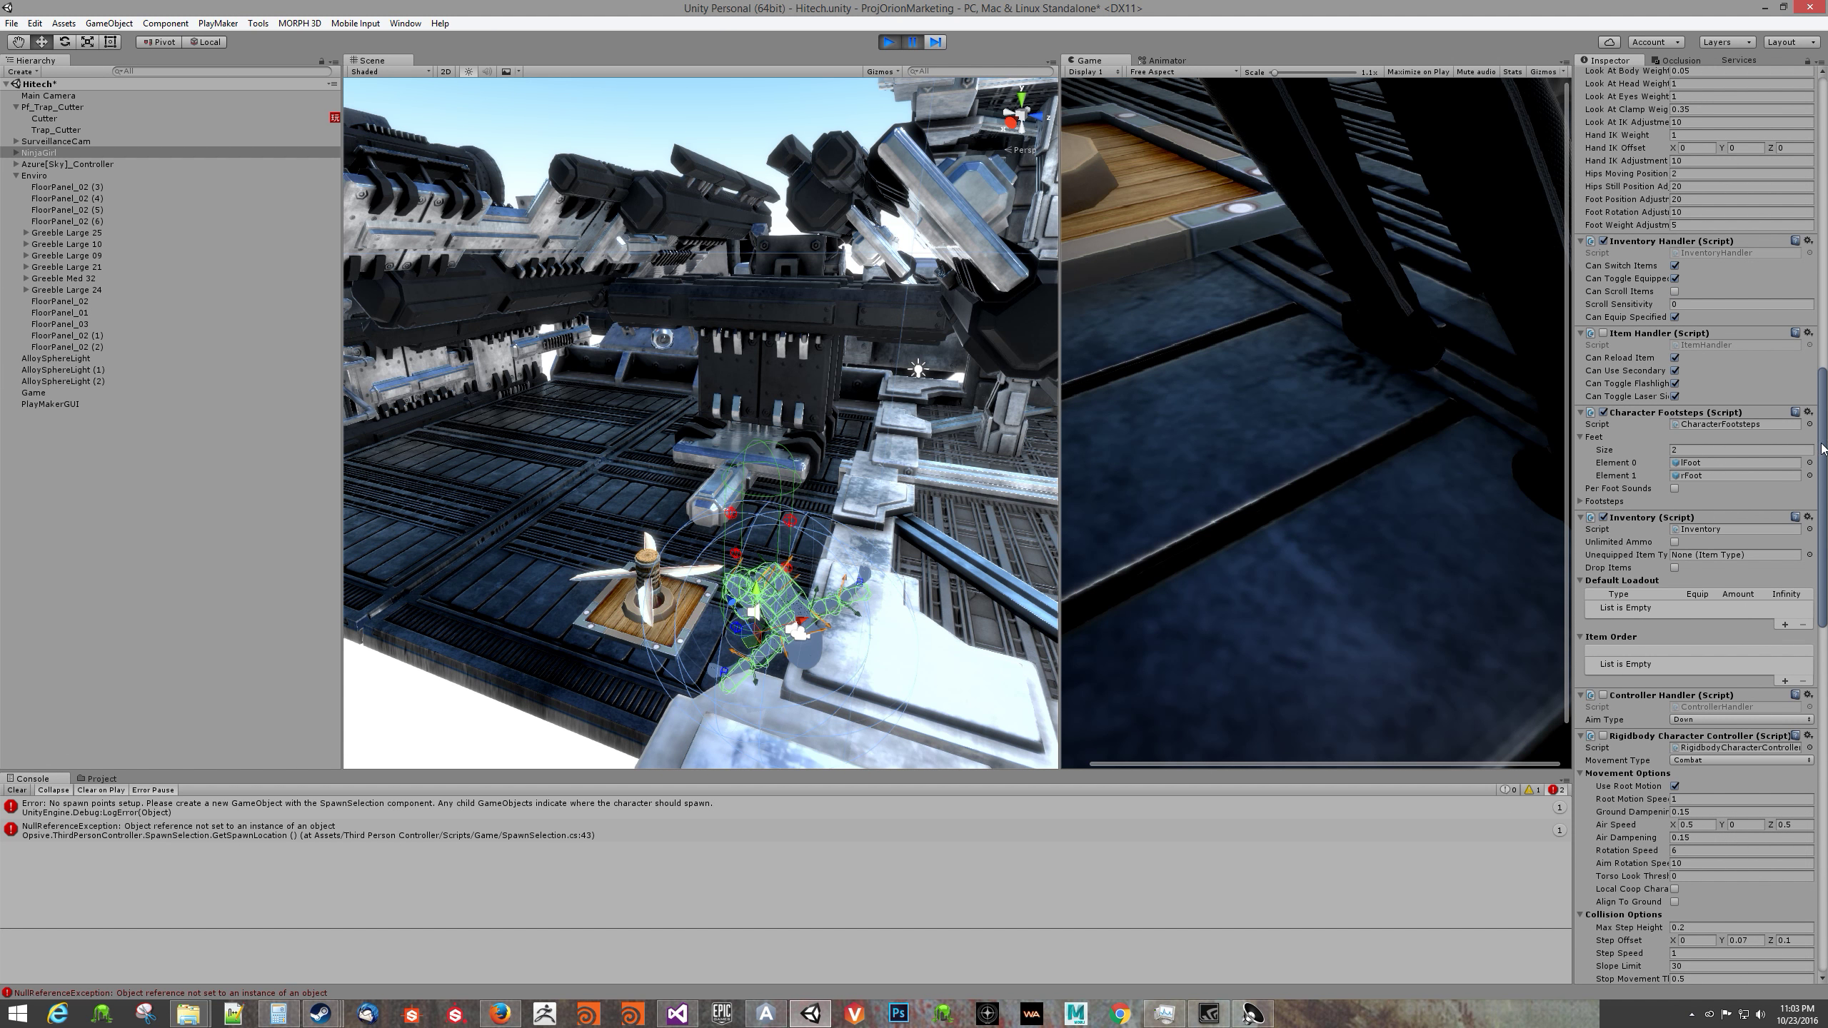
scroll(1793, 600, down, 13)
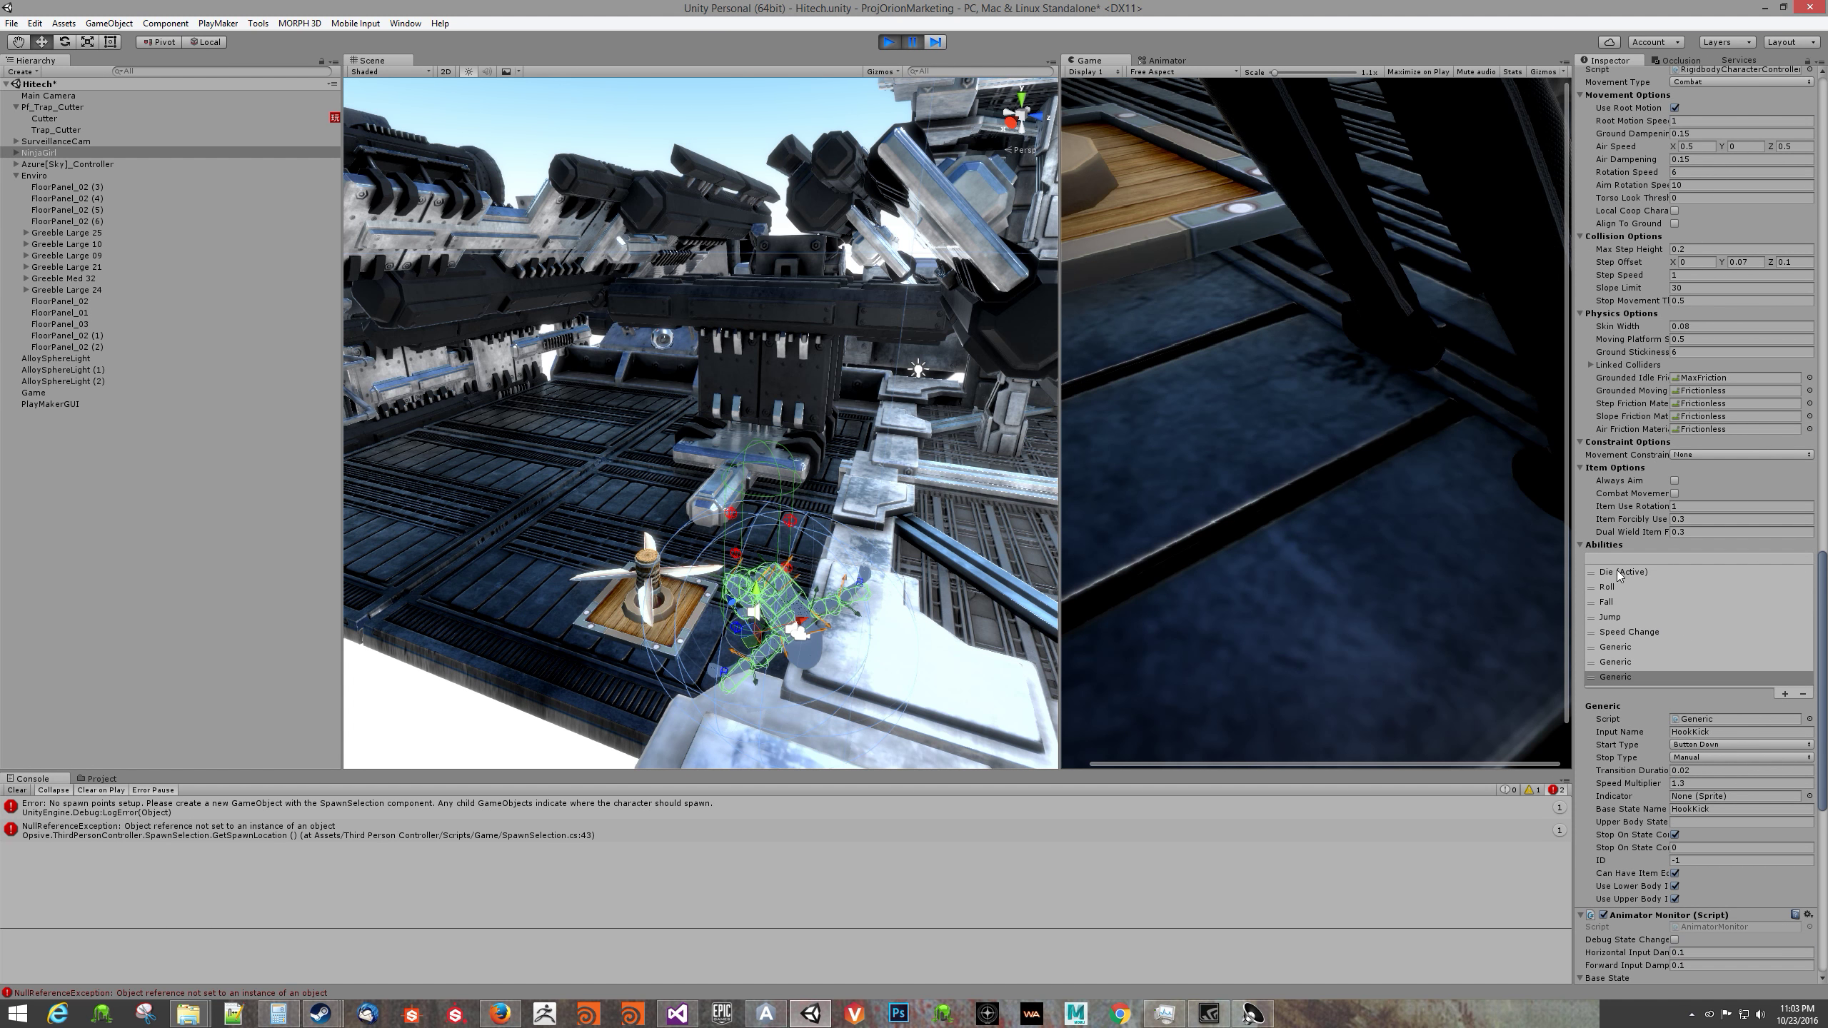
click(1617, 572)
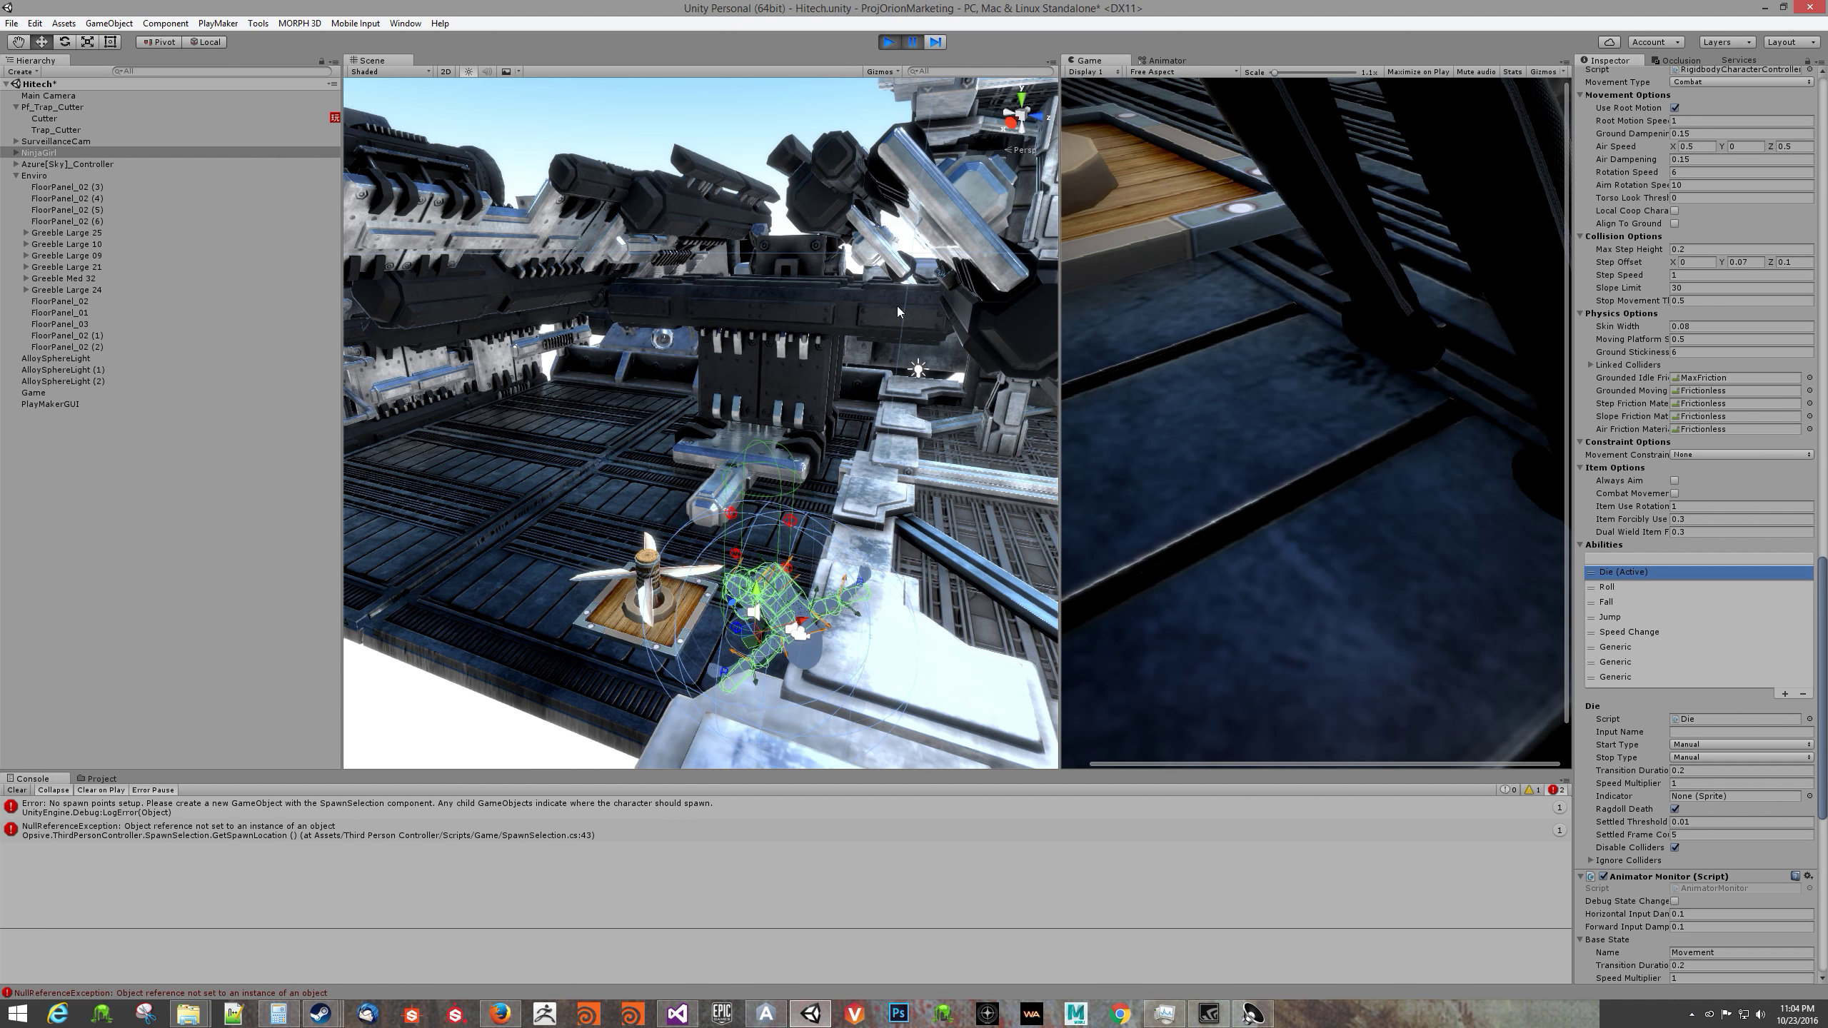
click(923, 42)
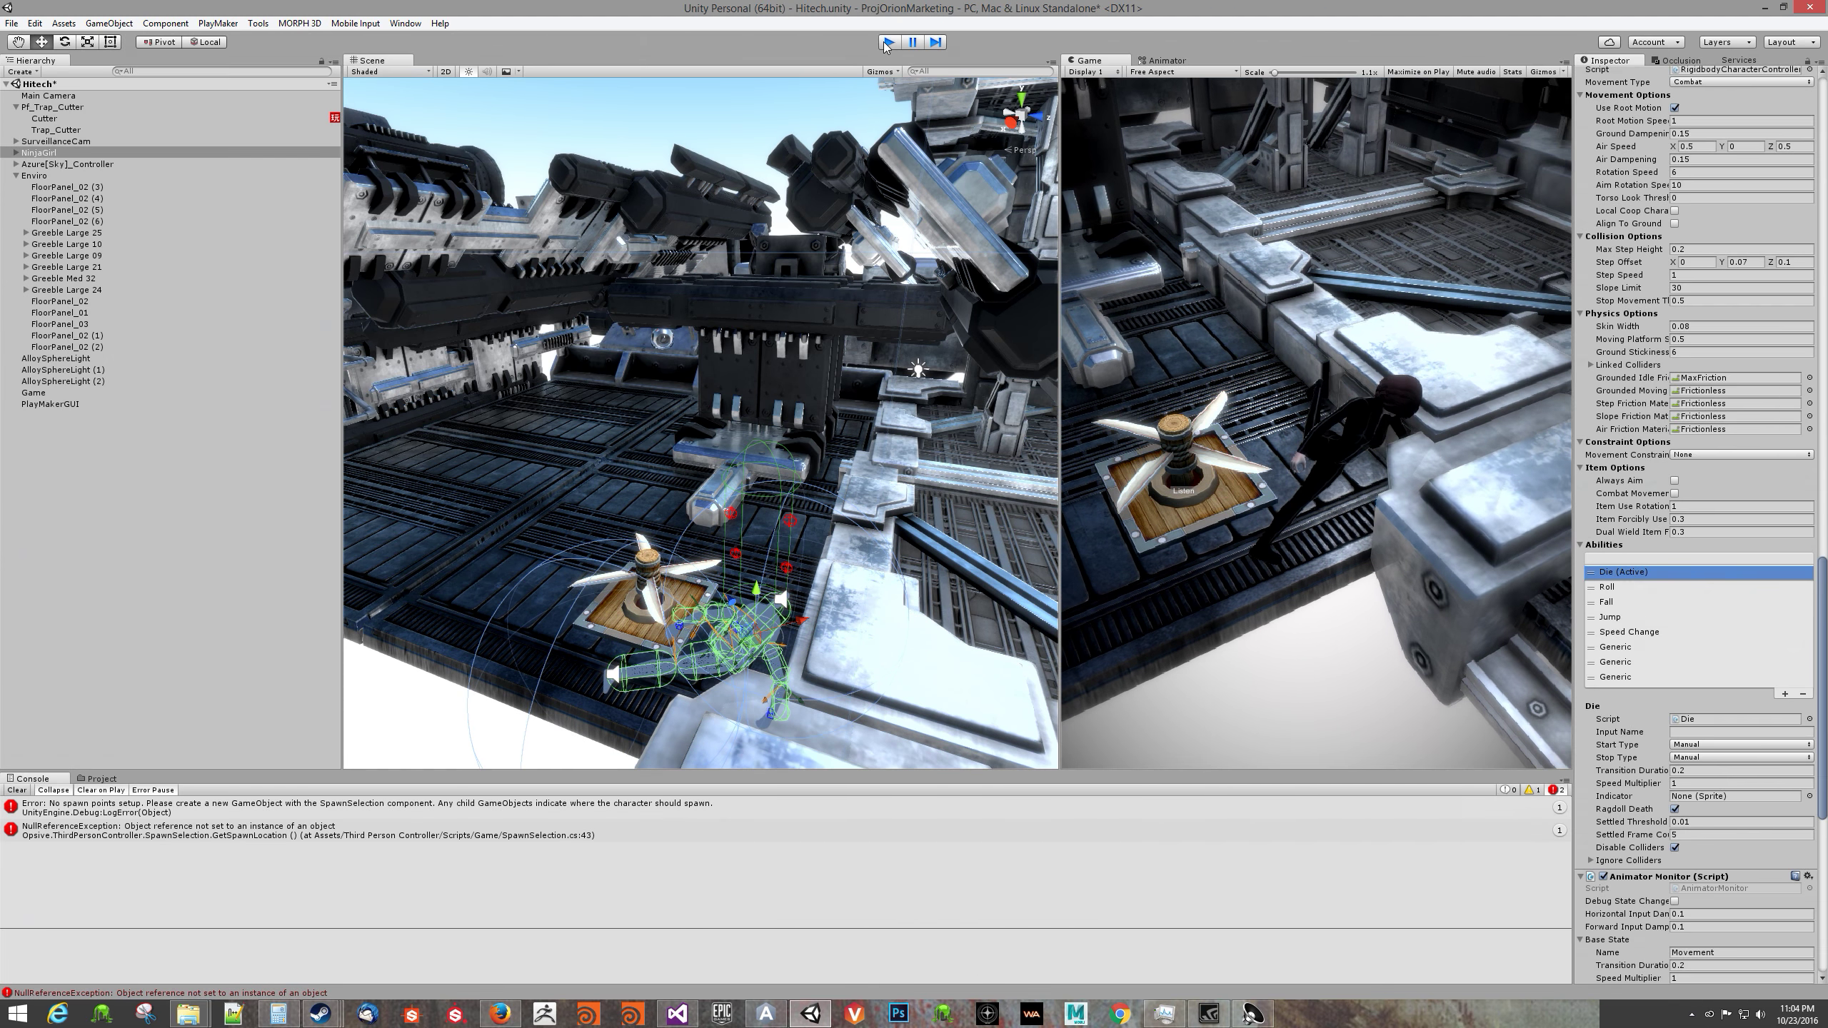
click(888, 43)
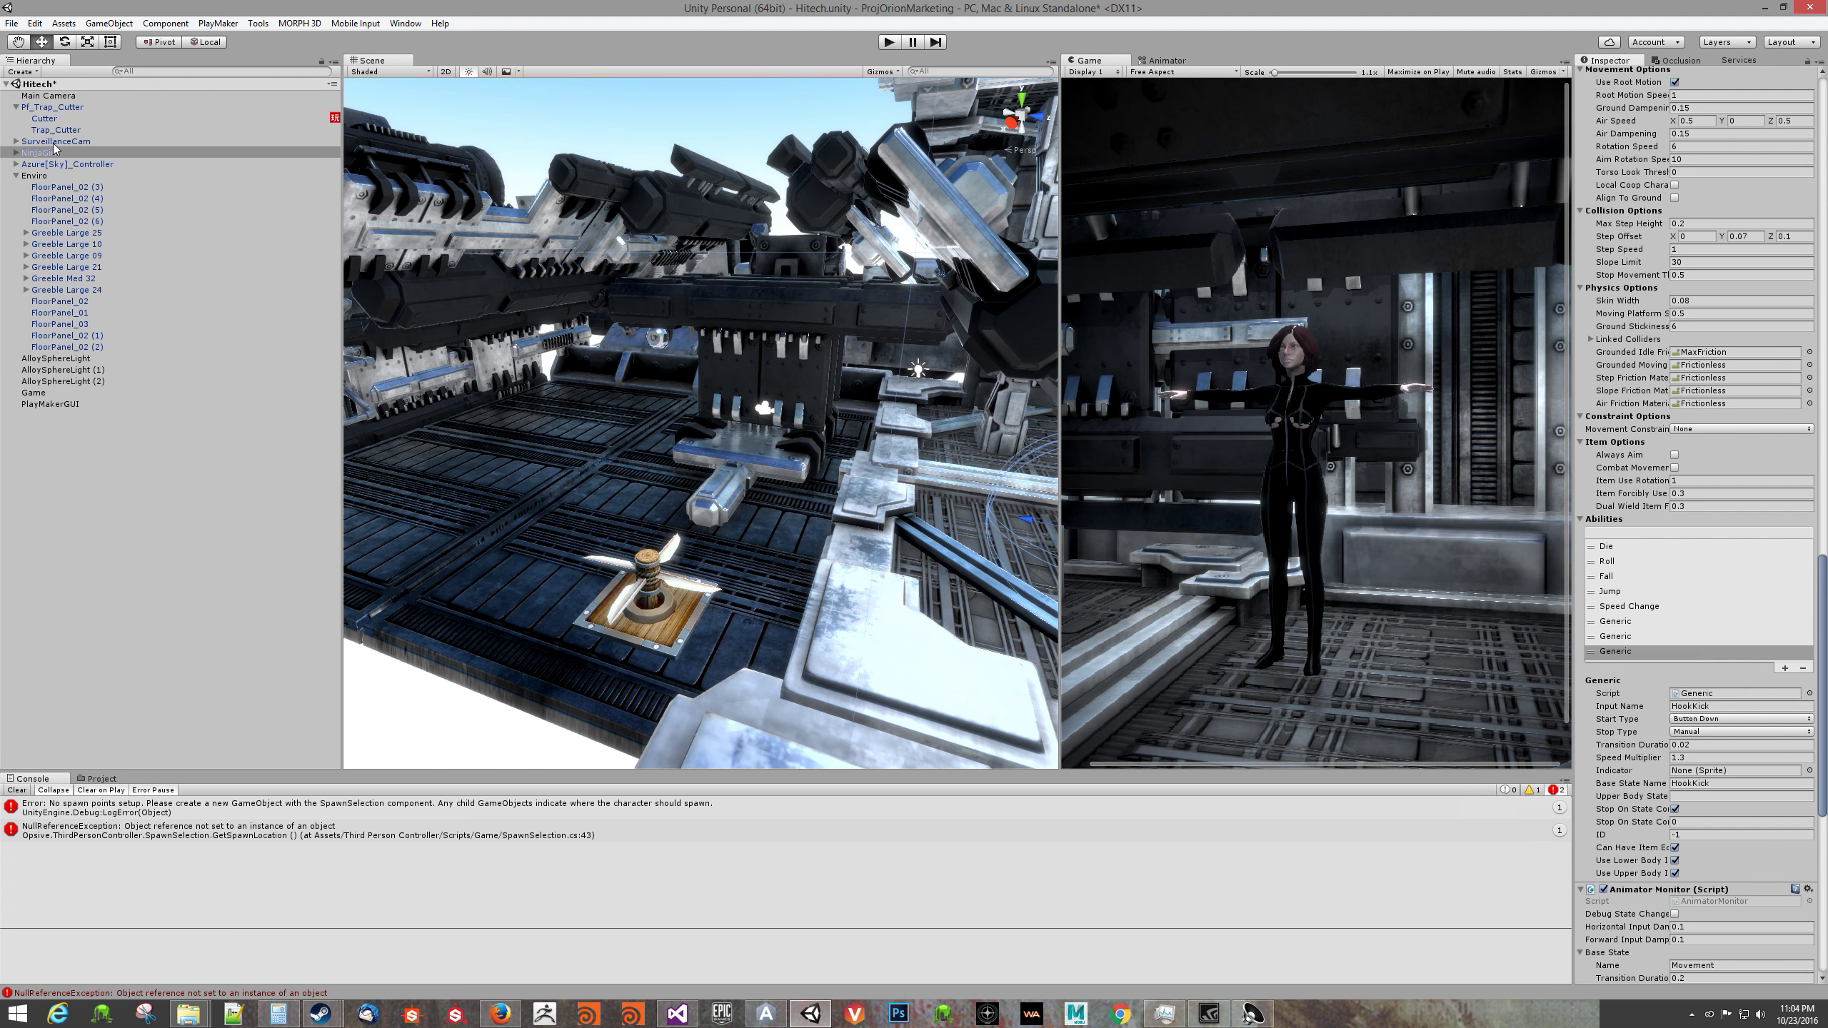
Step: Create an empty child object under NinjaGirl
right_click(33, 153)
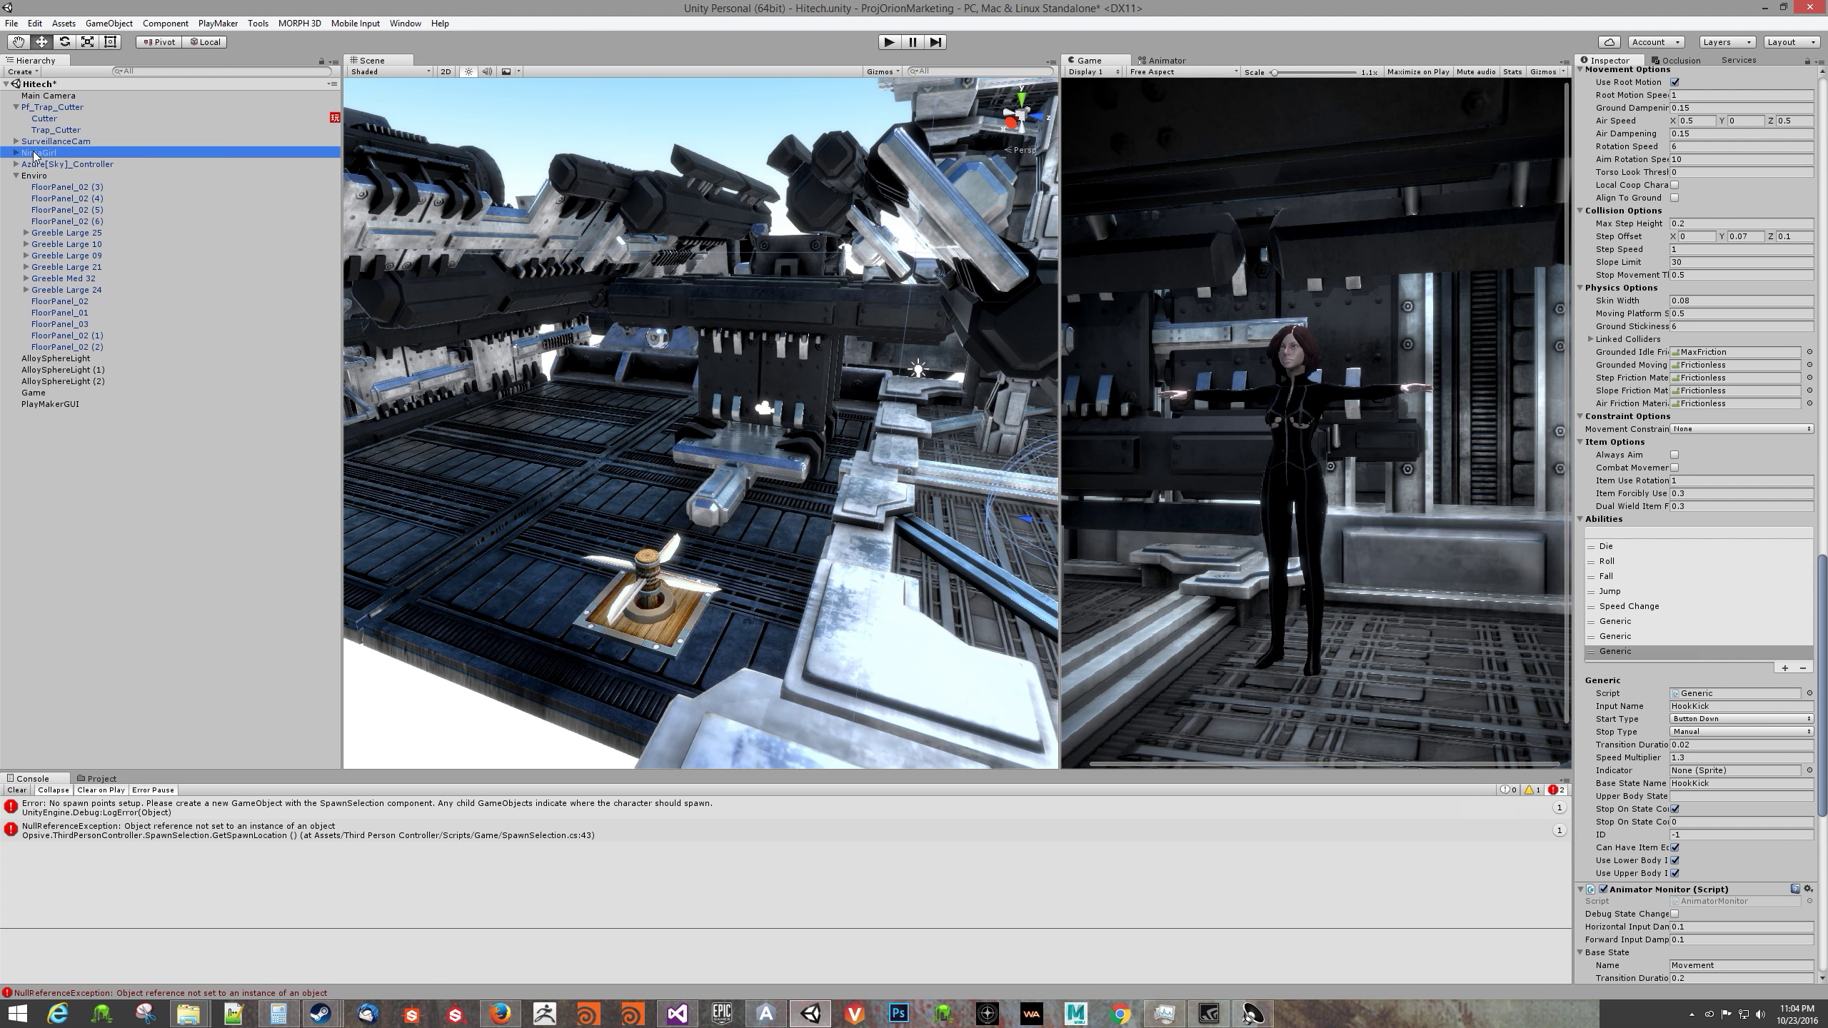
click(86, 497)
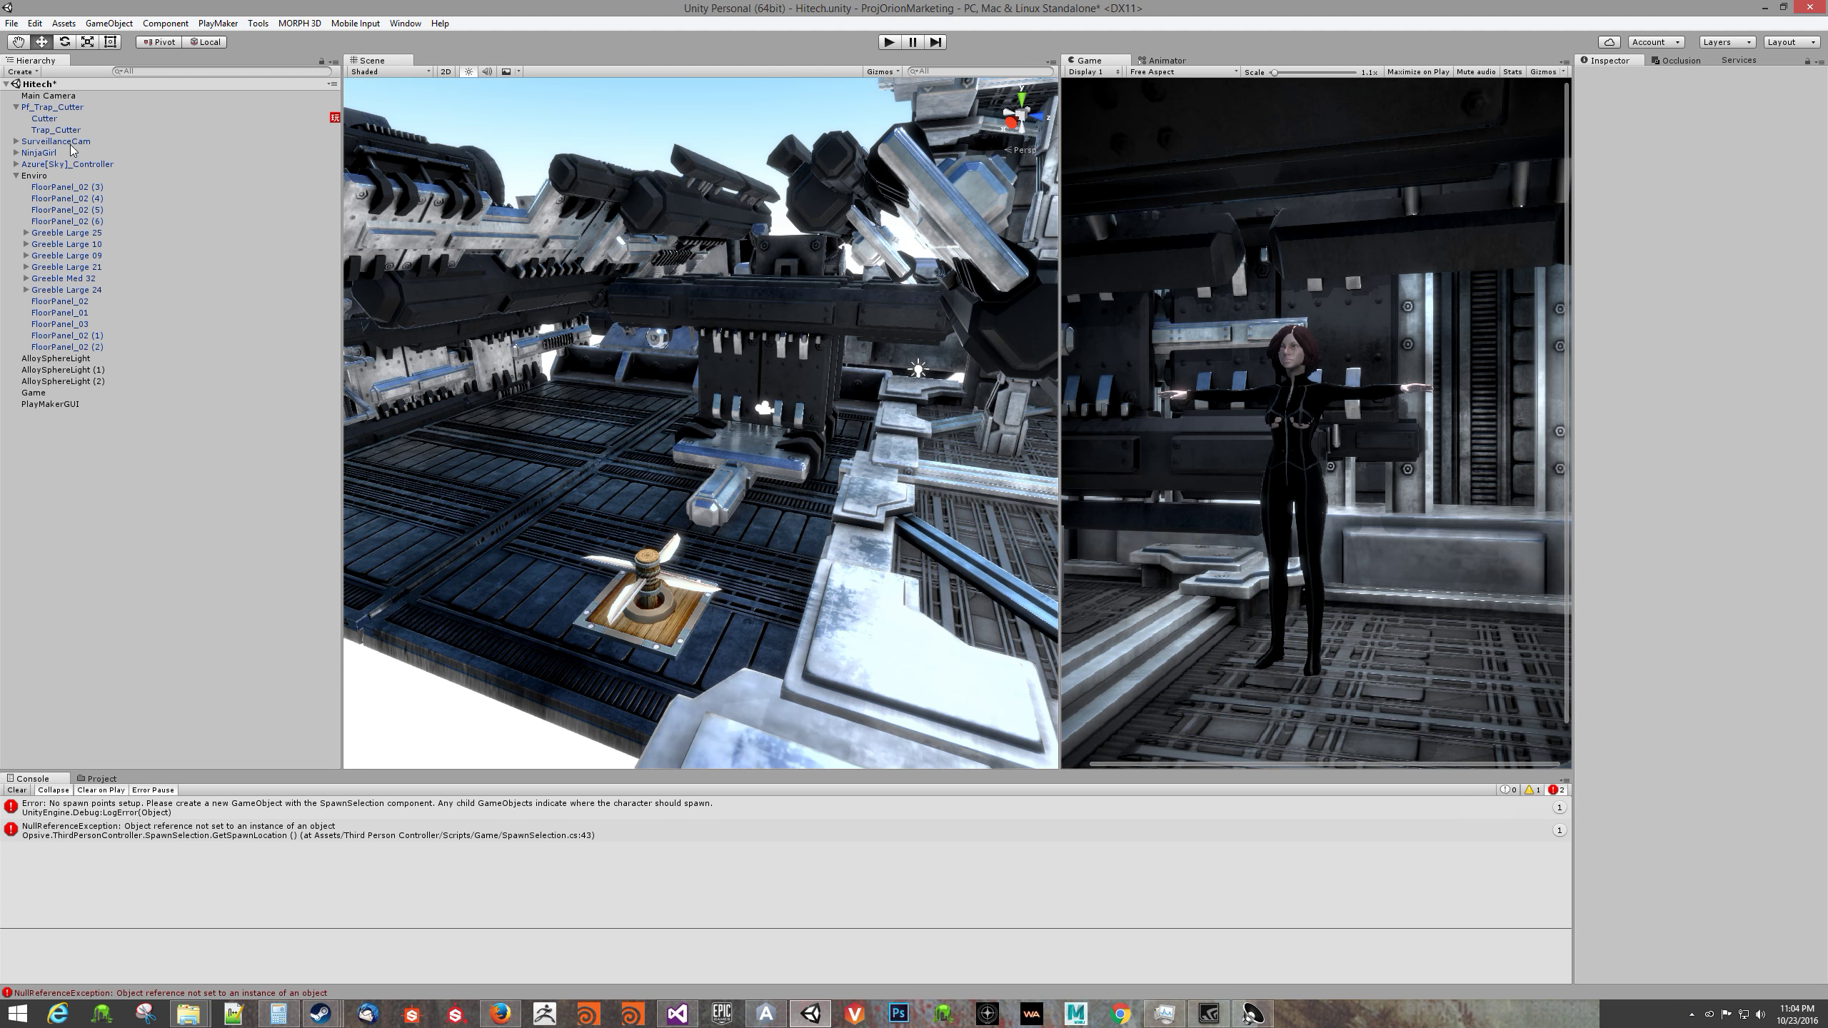
click(34, 154)
click(16, 153)
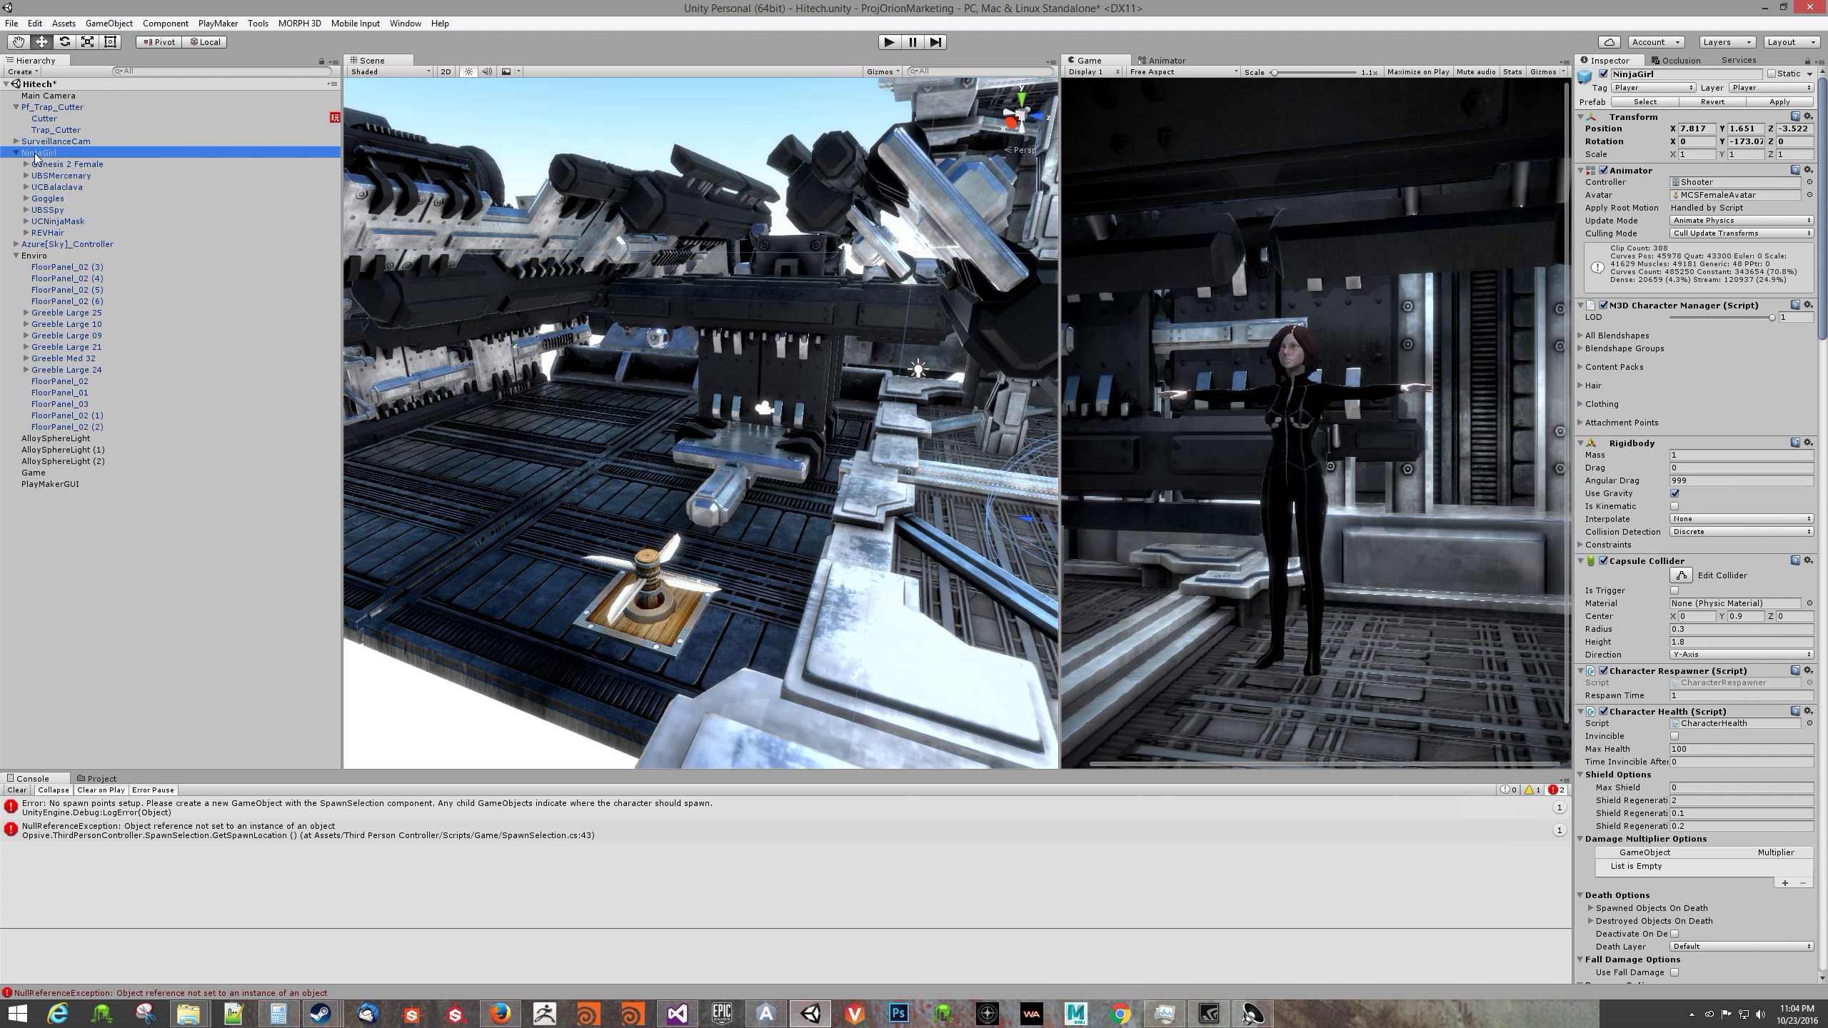
right_click(36, 153)
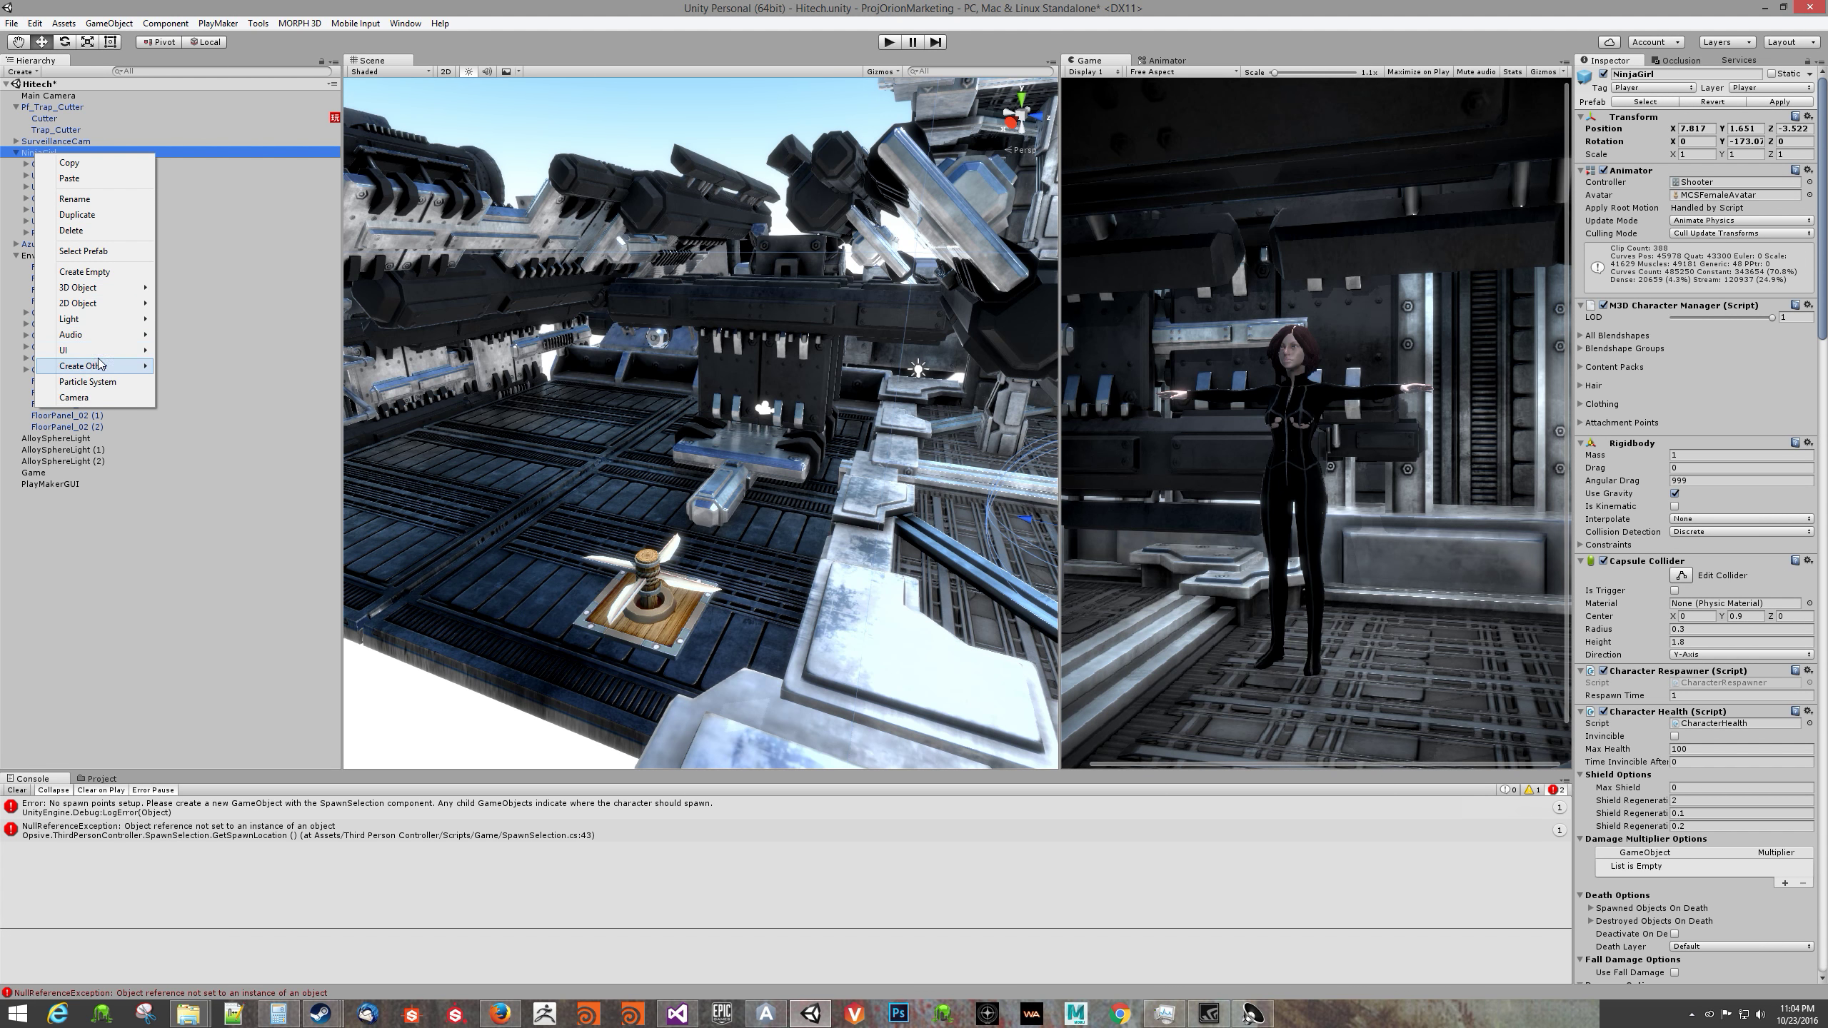
click(101, 272)
Step: Rename the new empty object SpawnPoint and move it out of NinjaGirl to the hierarchy's root level, directly below Main Camera
click(1668, 73)
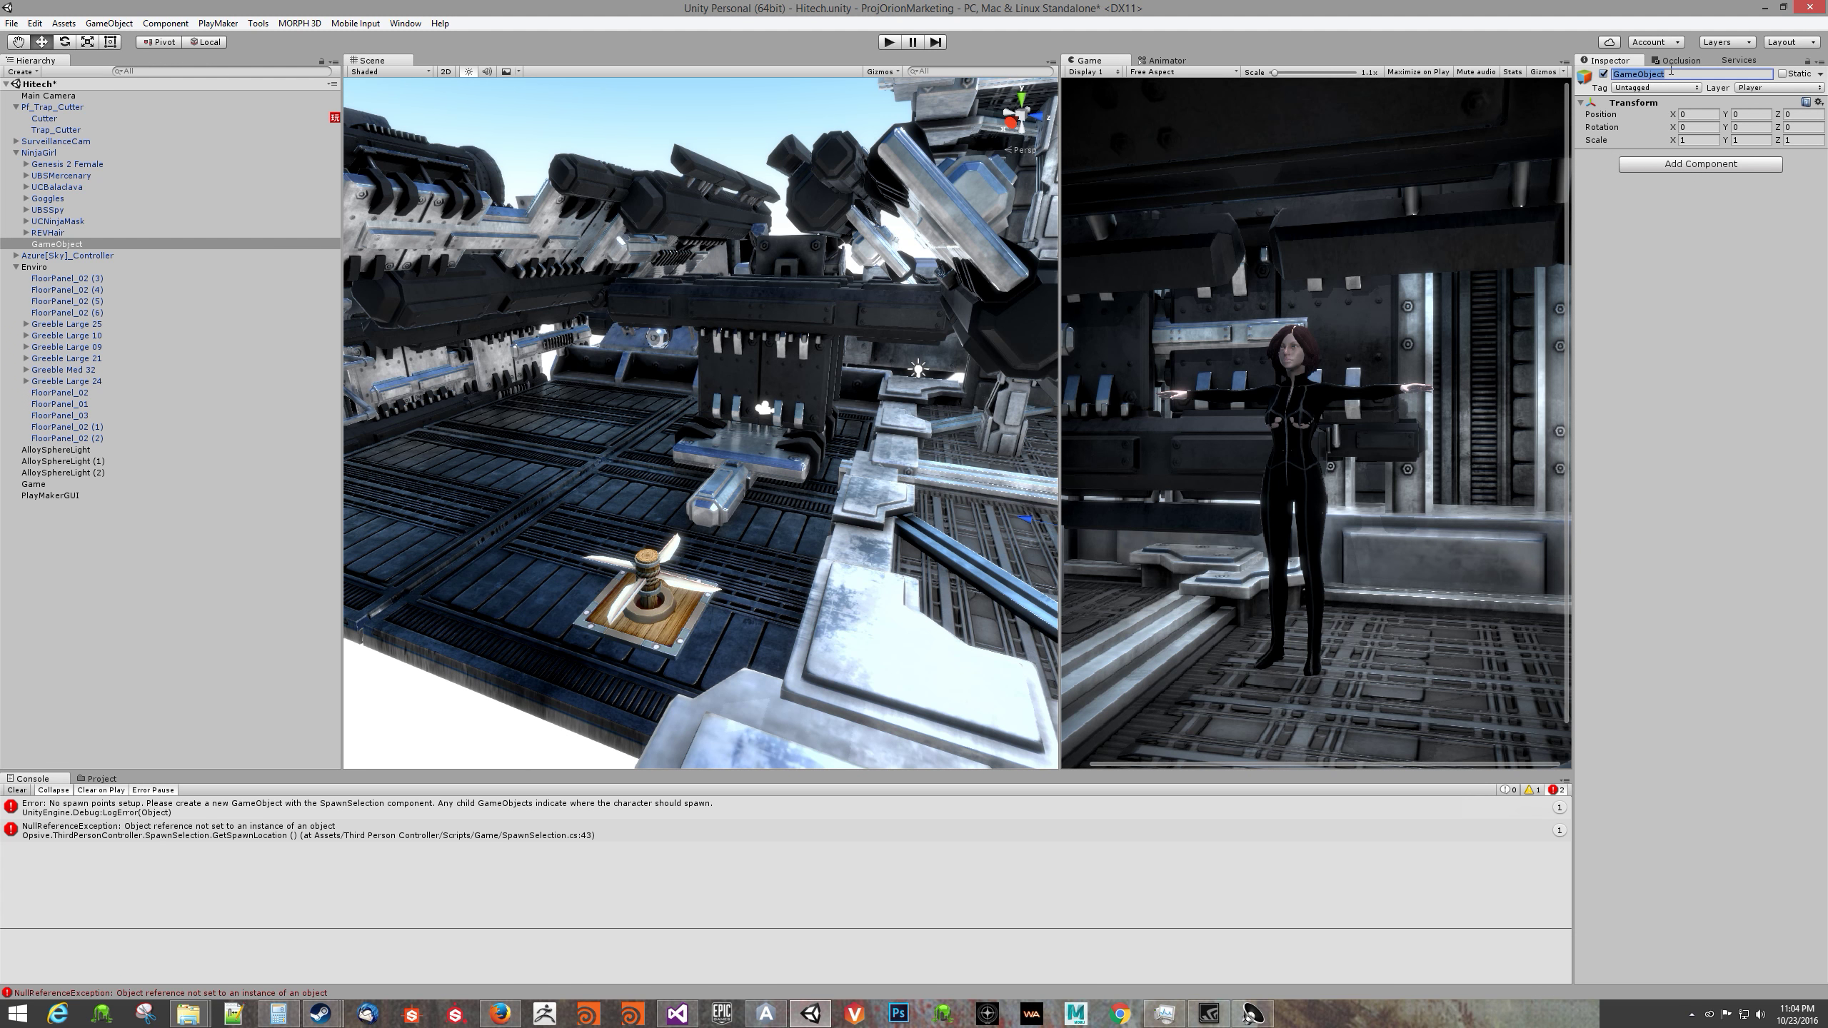
alt+drag(849, 404, 806, 461)
alt+right_drag(807, 460, 824, 426)
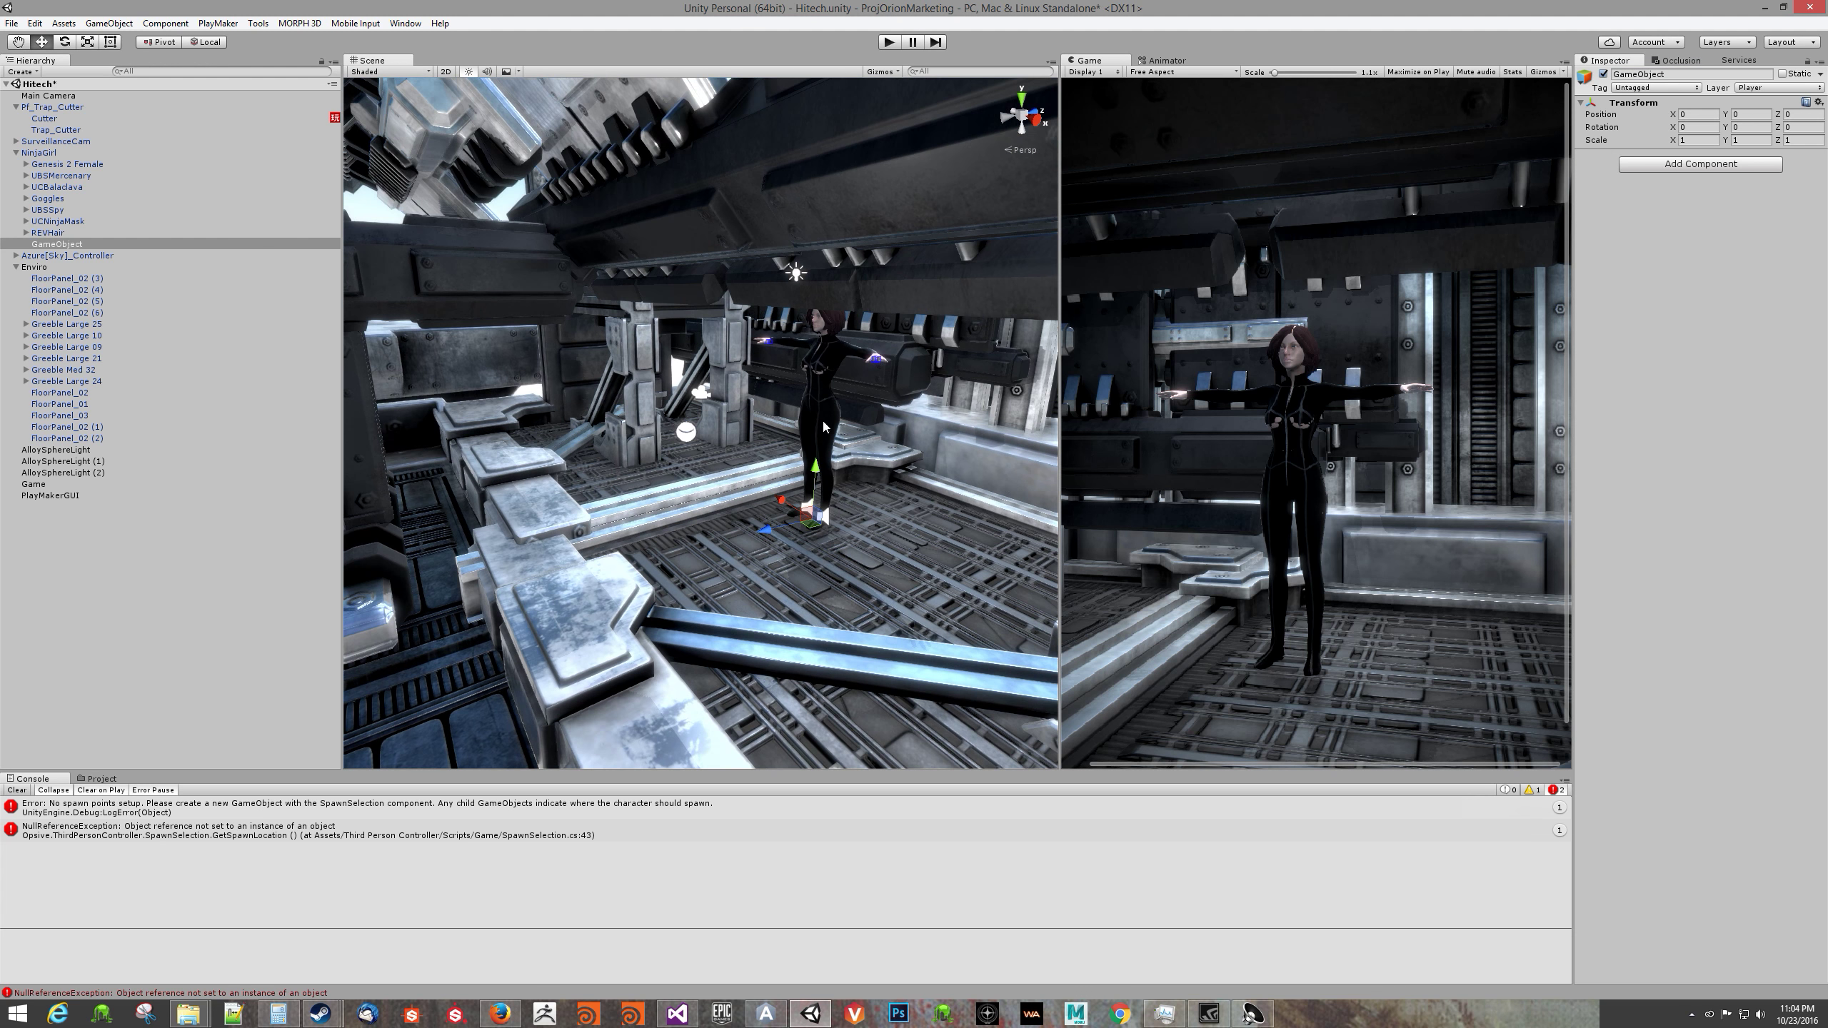
double_click(1677, 75)
text(SpawnPoint)
click(50, 246)
drag(50, 247, 52, 107)
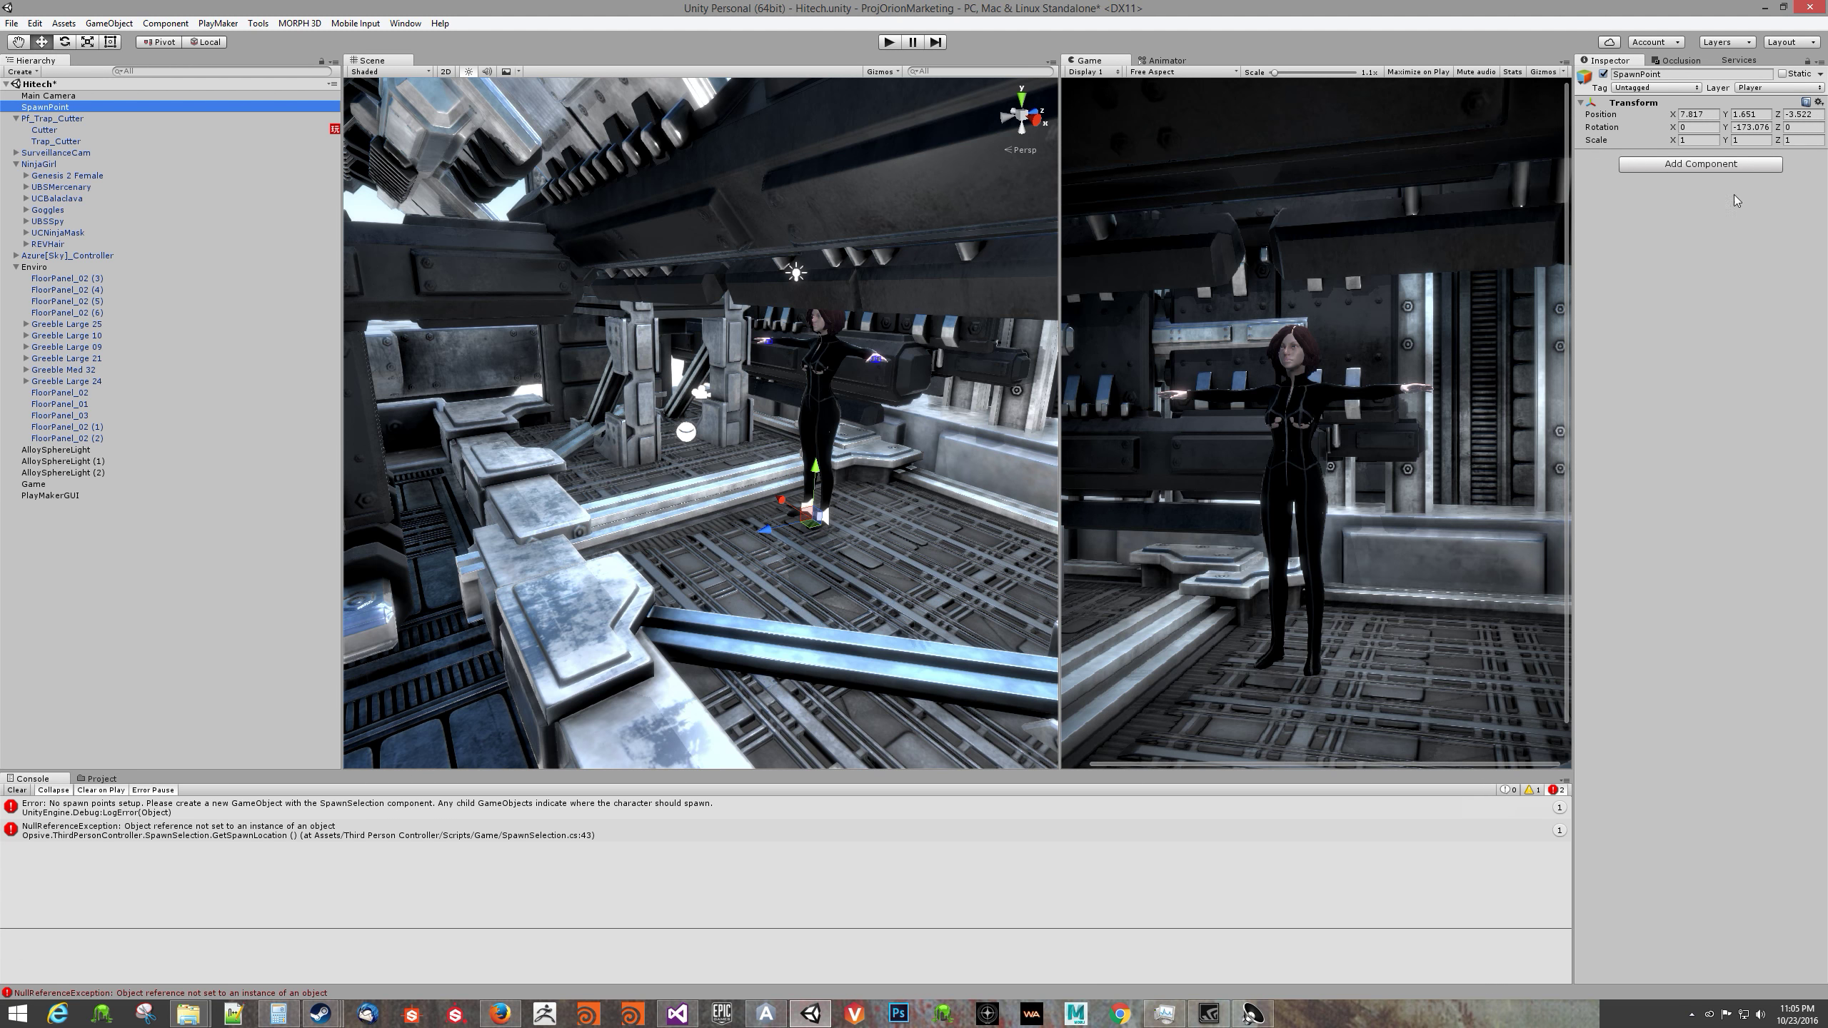
Step: Add a Spawn Selection component to the SpawnPoint object
click(1703, 165)
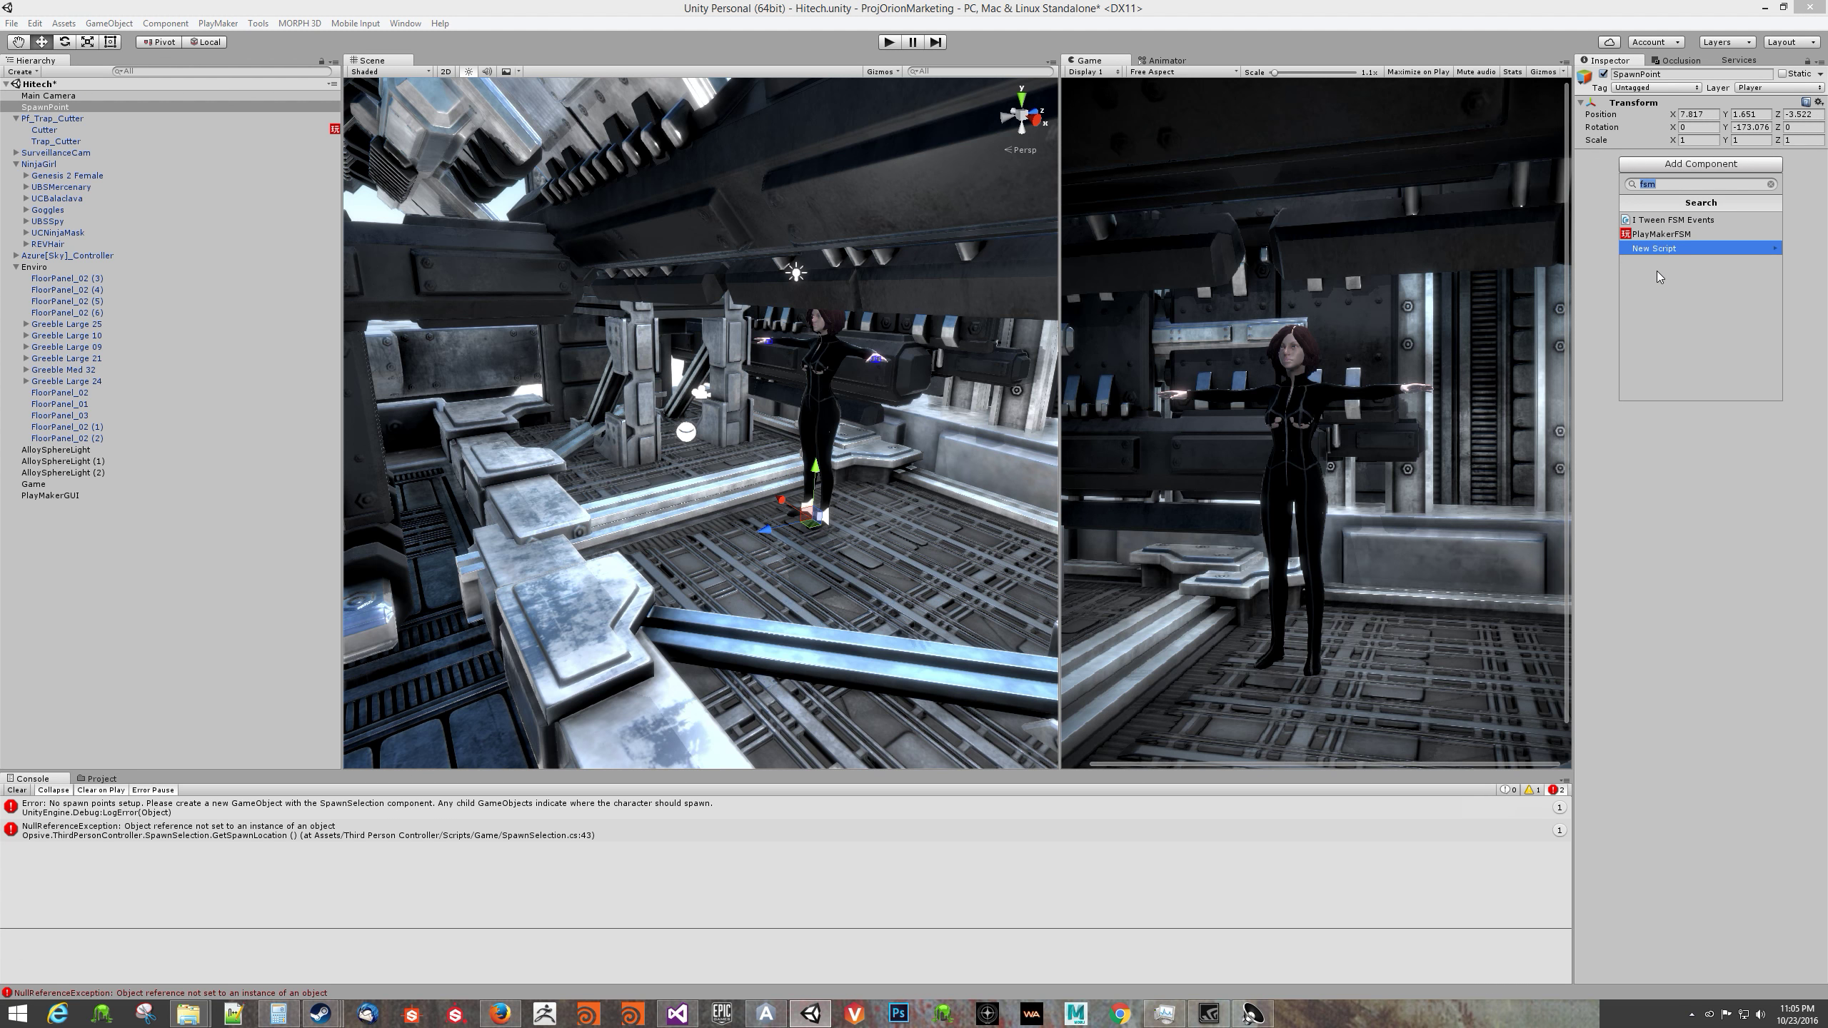
text(spa)
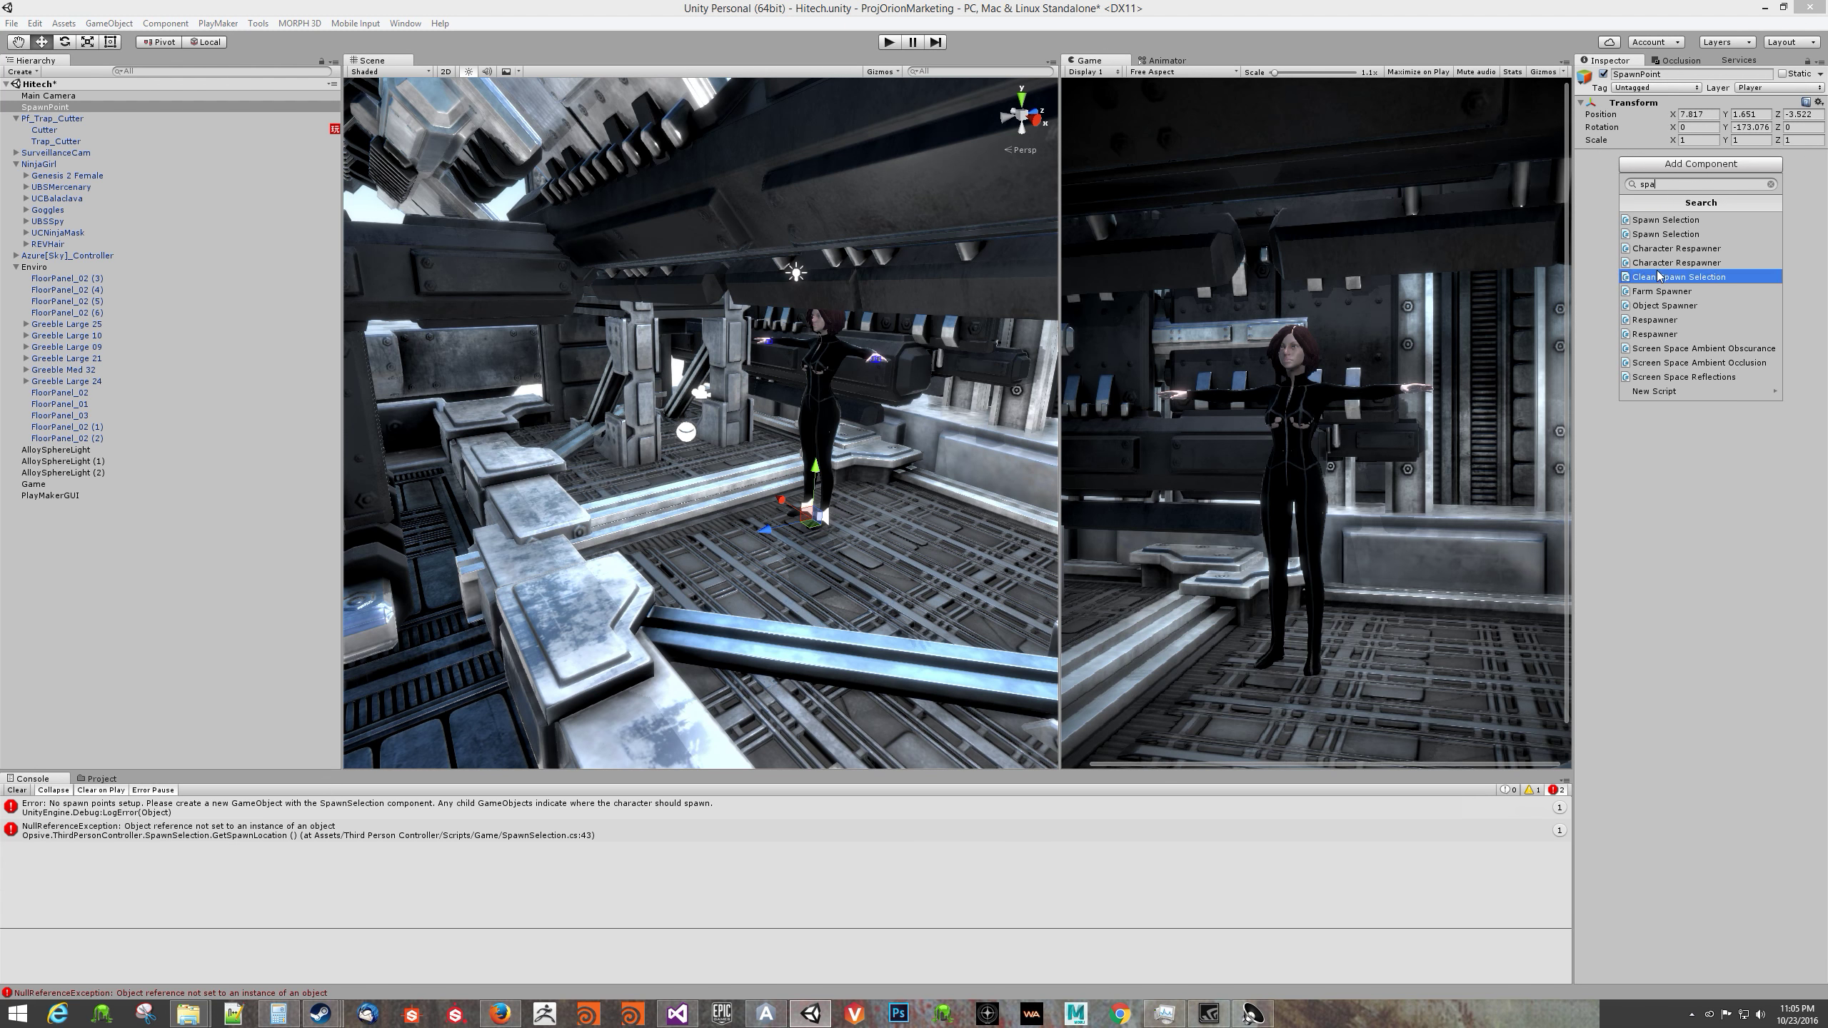
click(1686, 233)
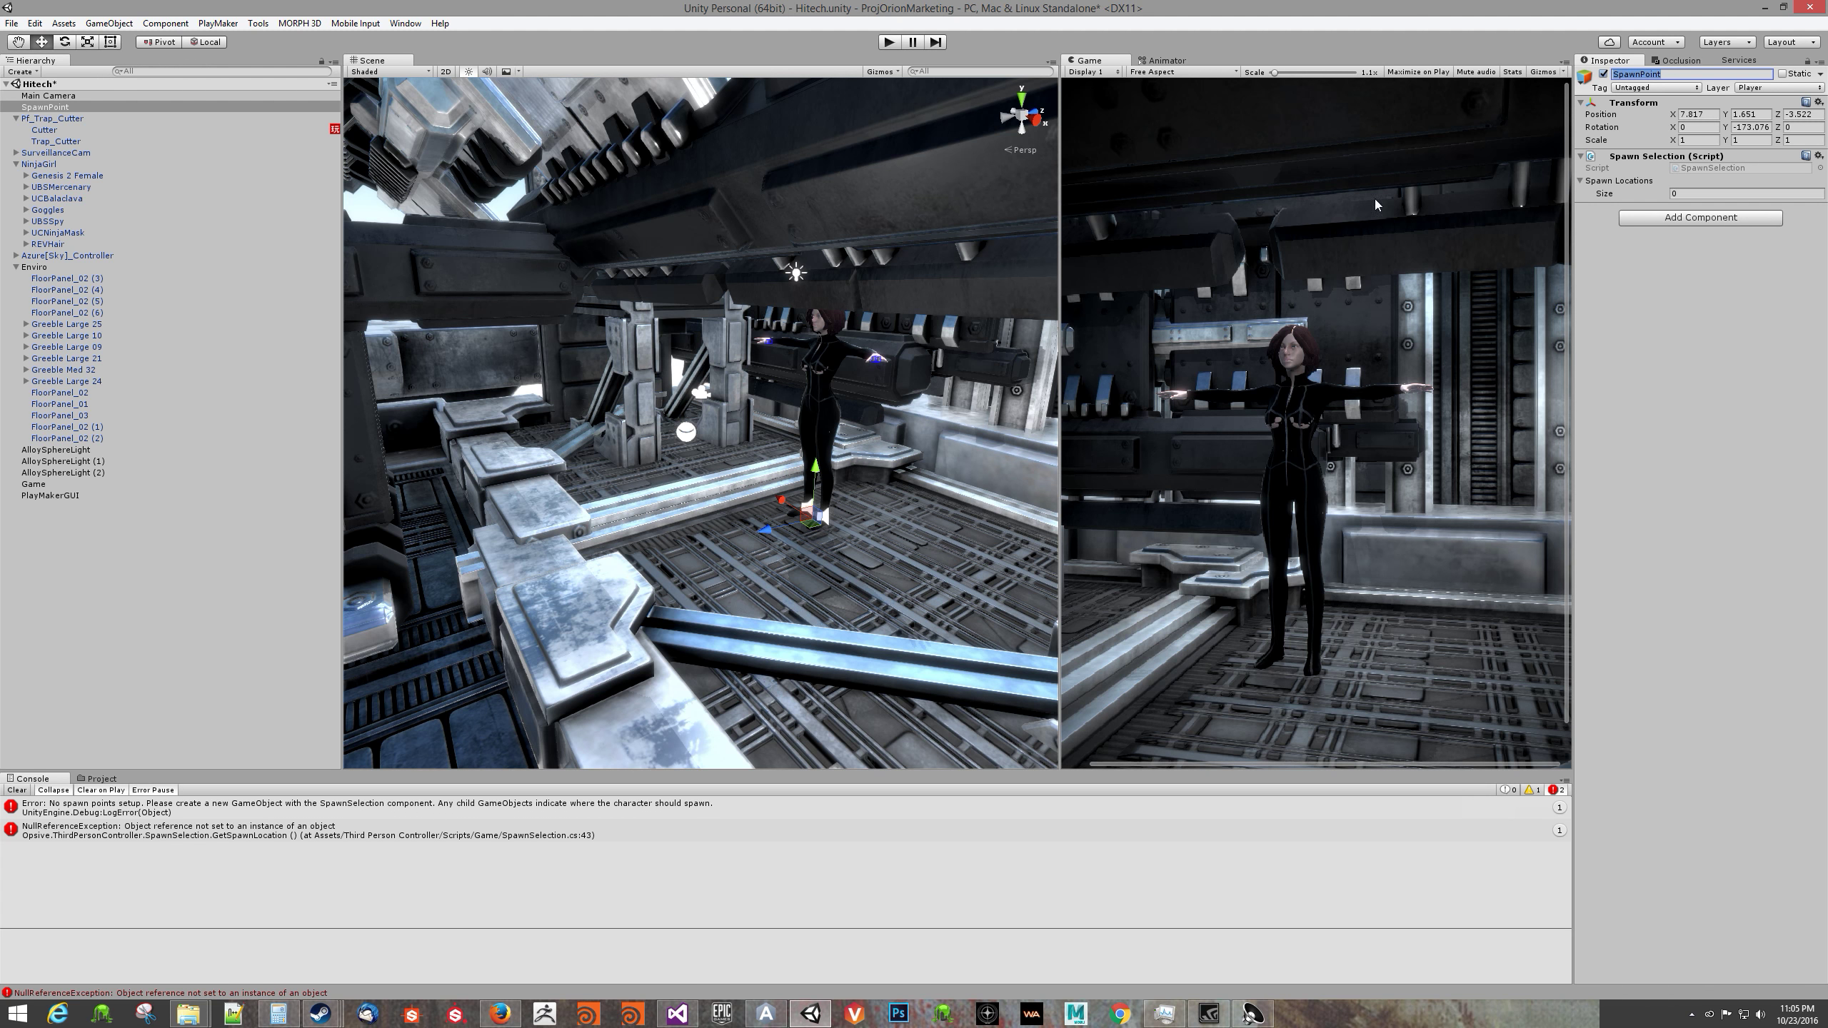
Step: Set the Spawn Locations size to 1 and assign the SpawnPoint transform as Element 0
click(1713, 195)
key(Return)
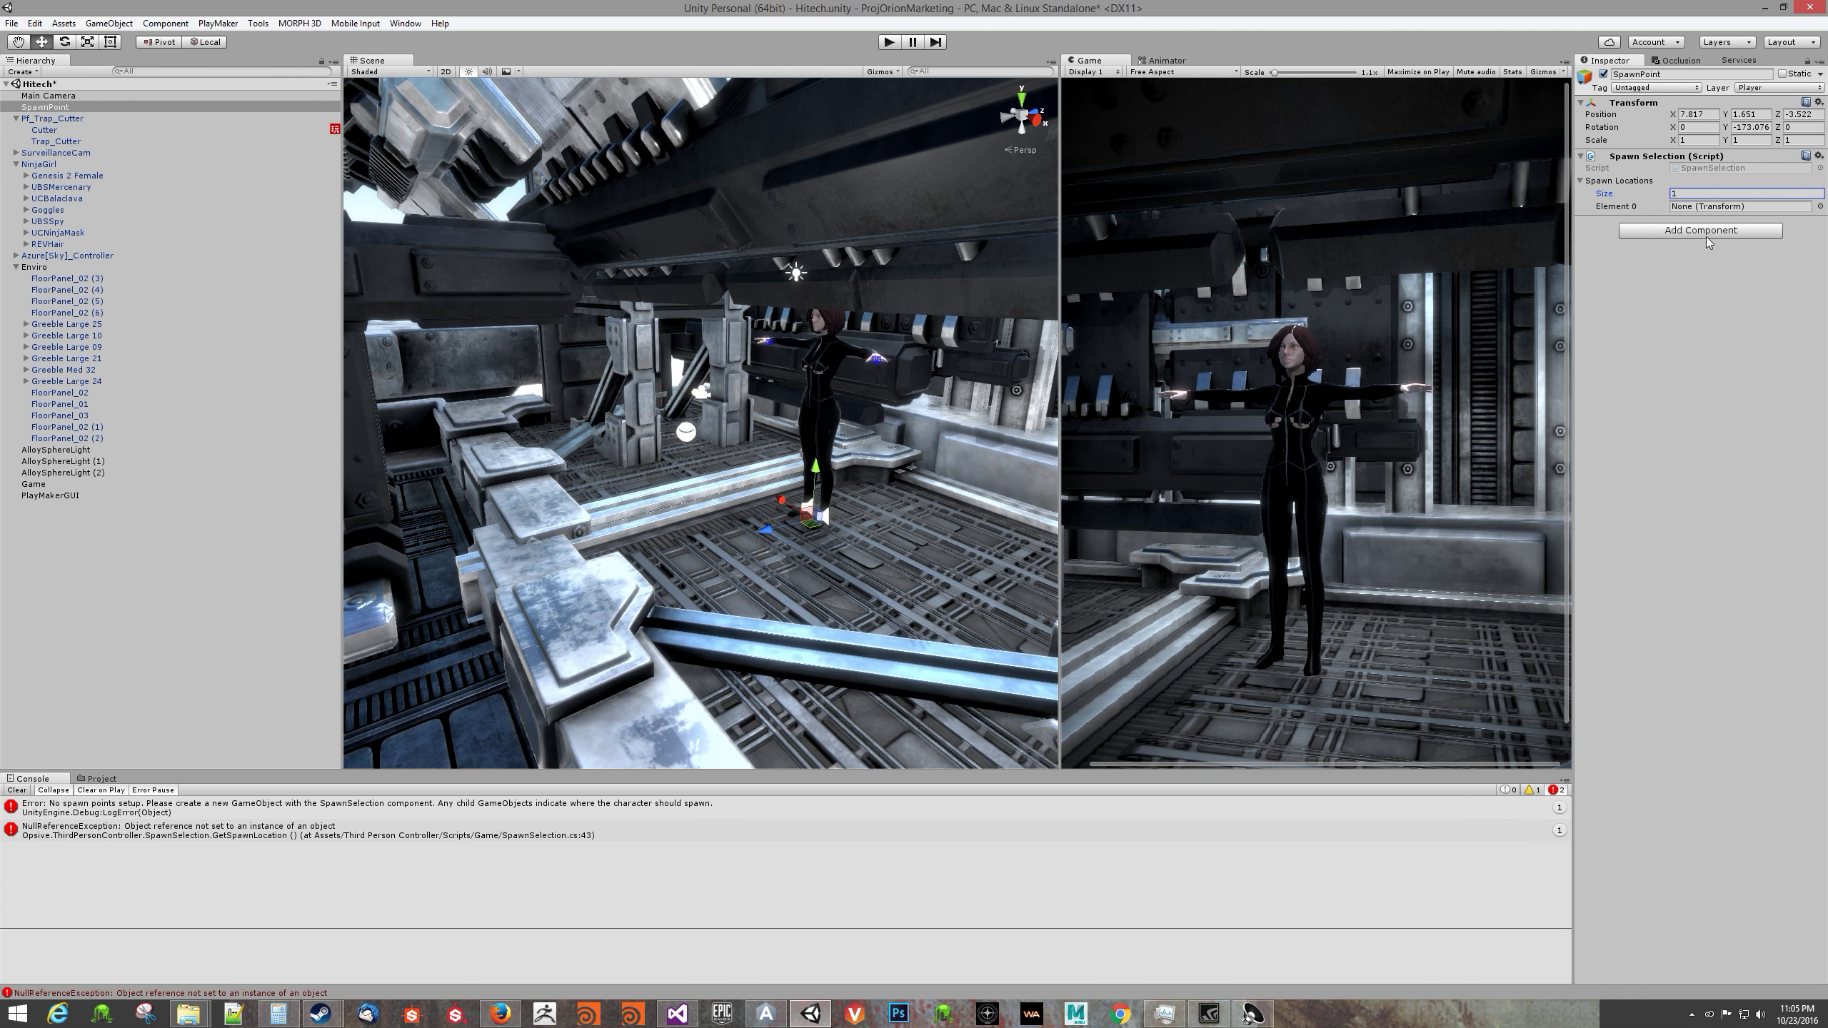
click(1821, 207)
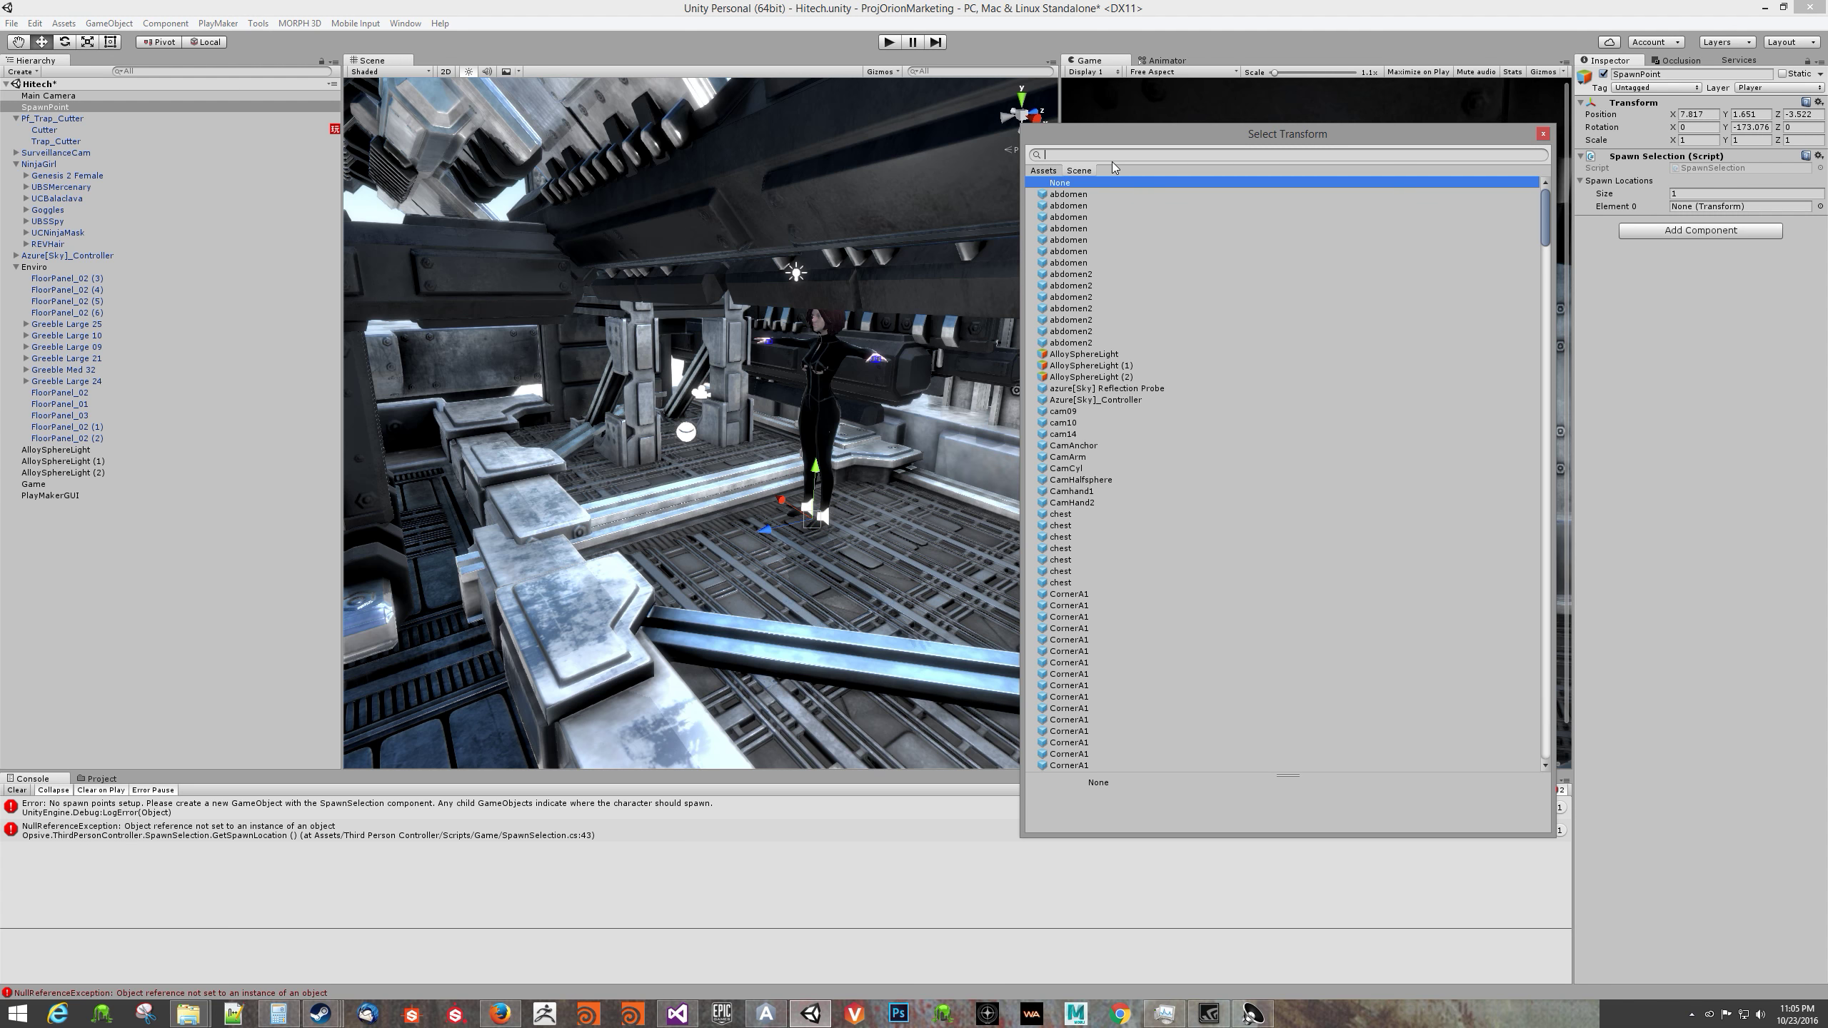
text(Spawn)
key(Down)
key(Return)
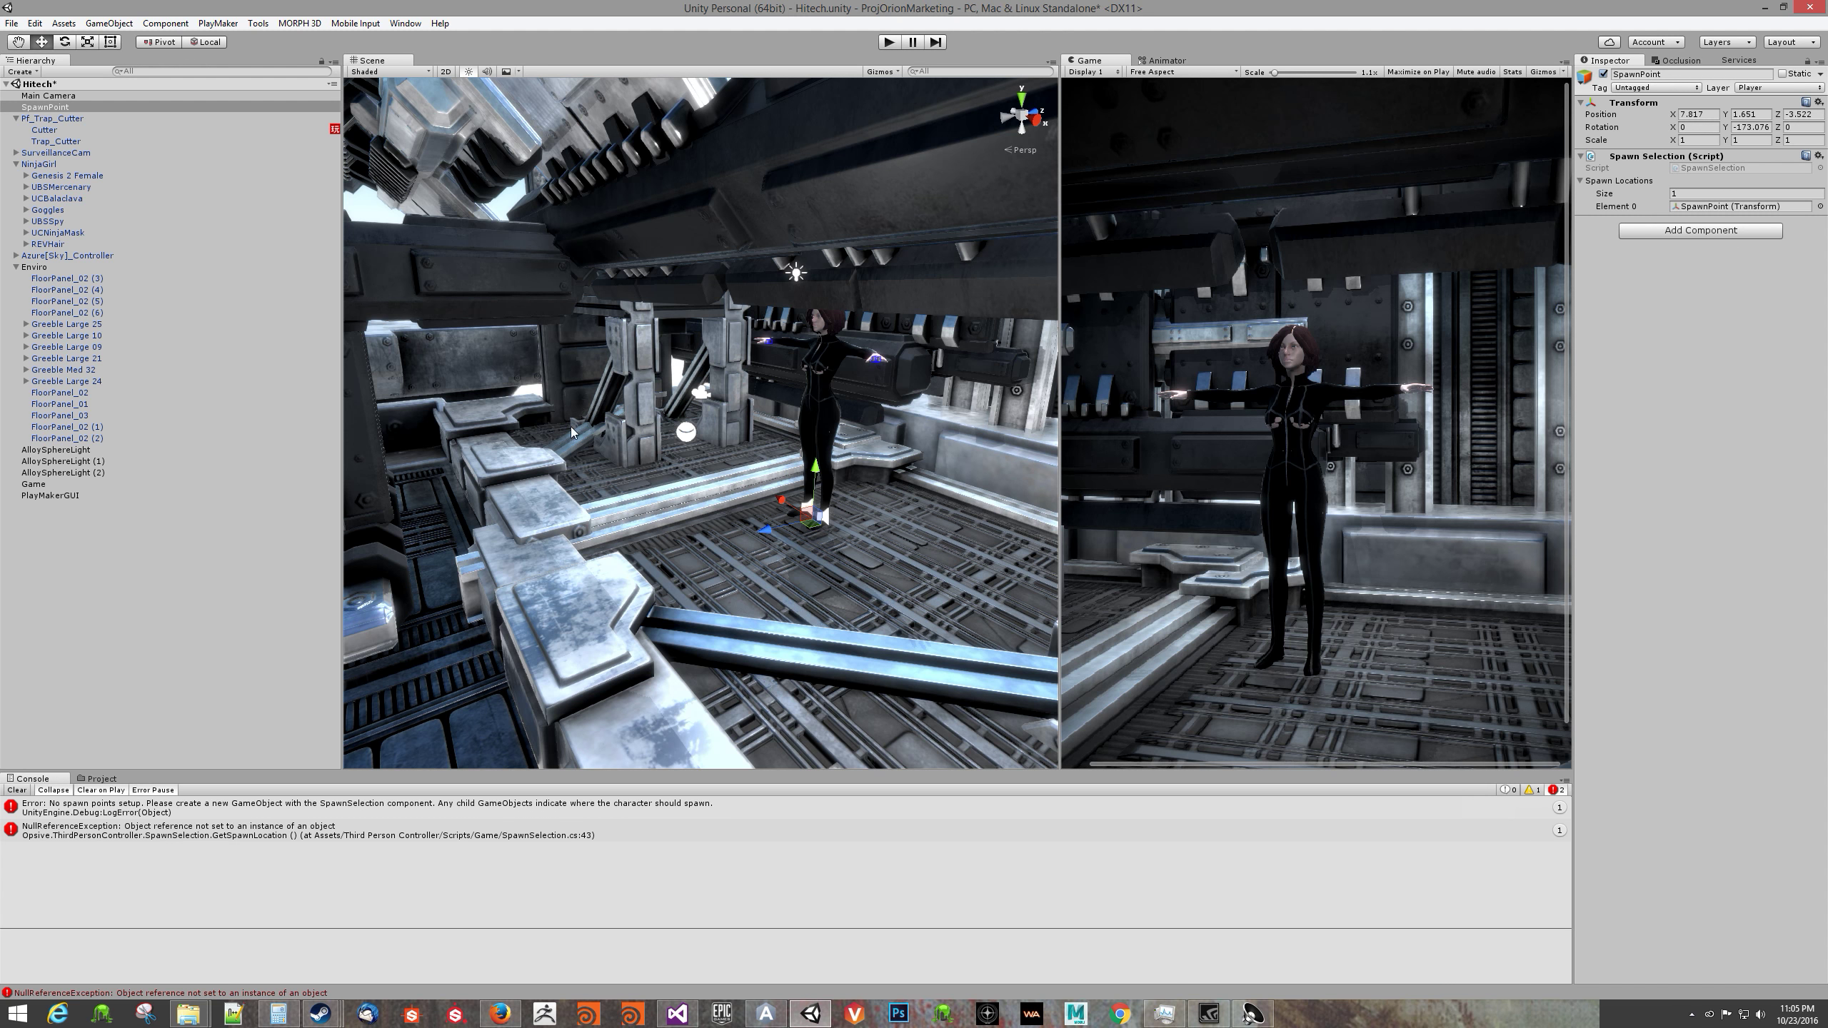
Step: Playtest the scene by running NinjaGirl to the cutter trap to check that she respawns, and stop playing
click(891, 42)
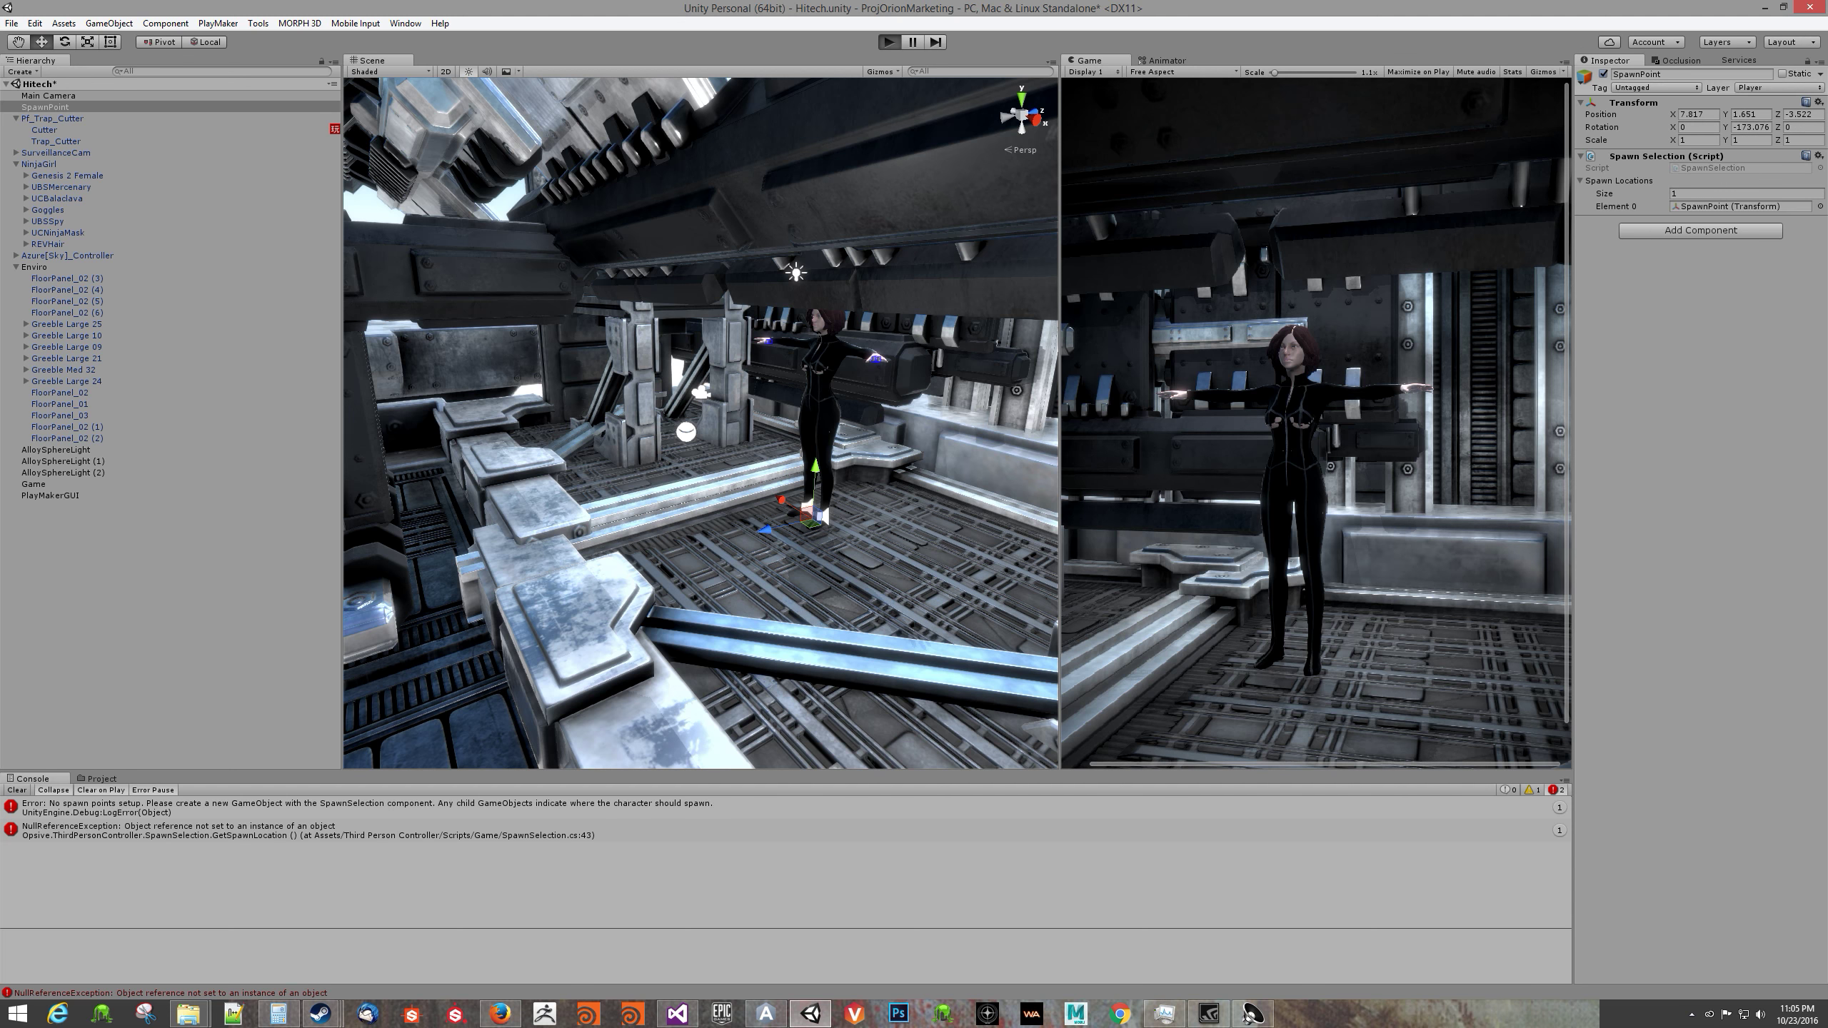
key(w)
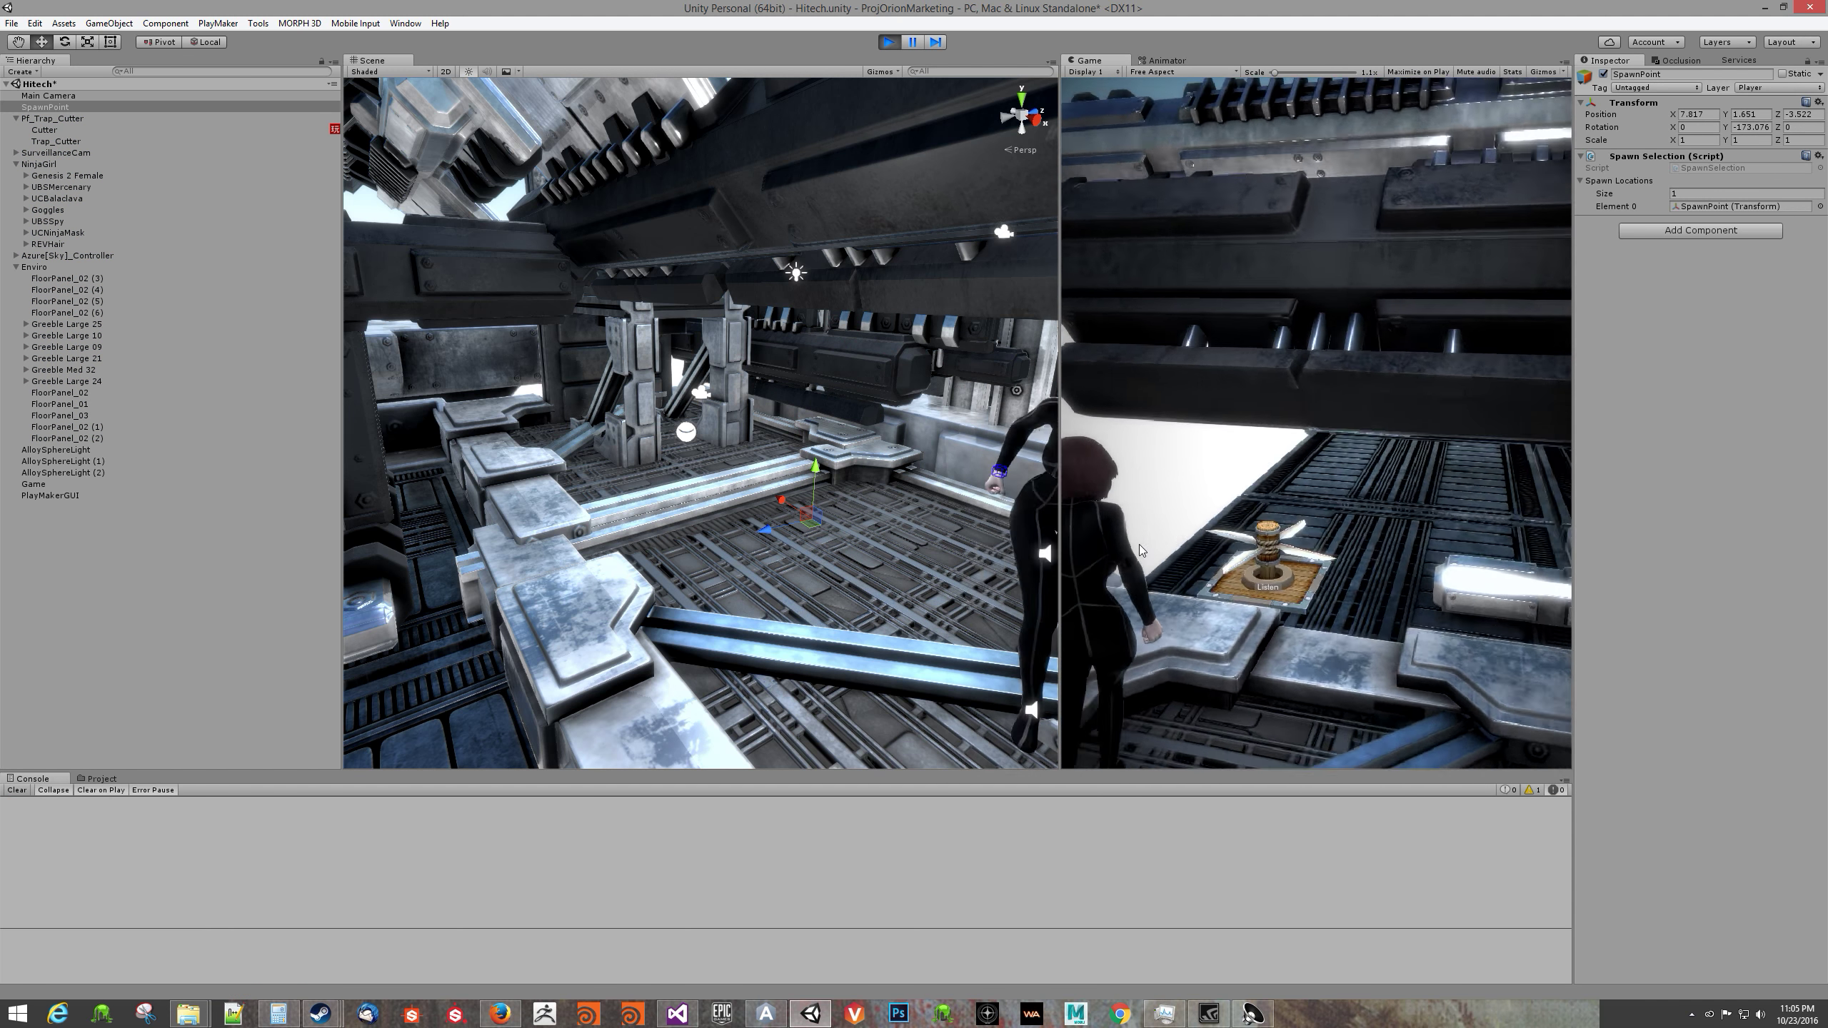
key(w)
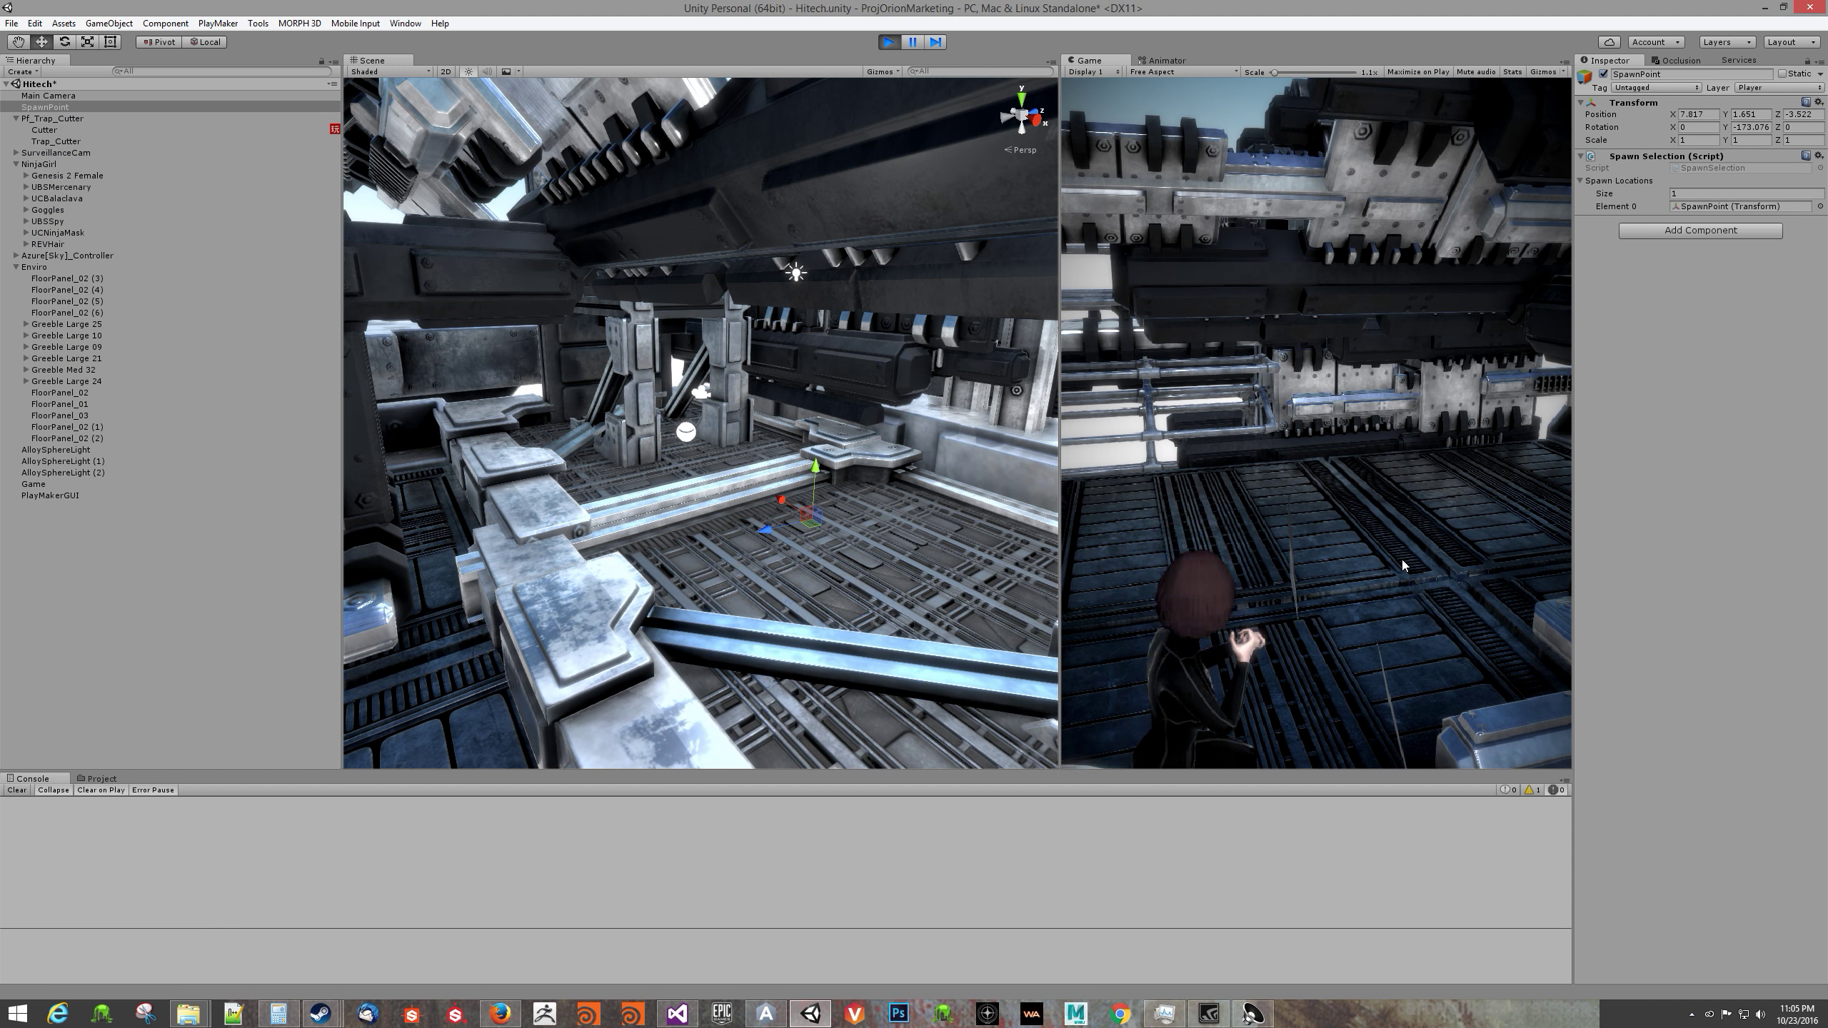
key(s)
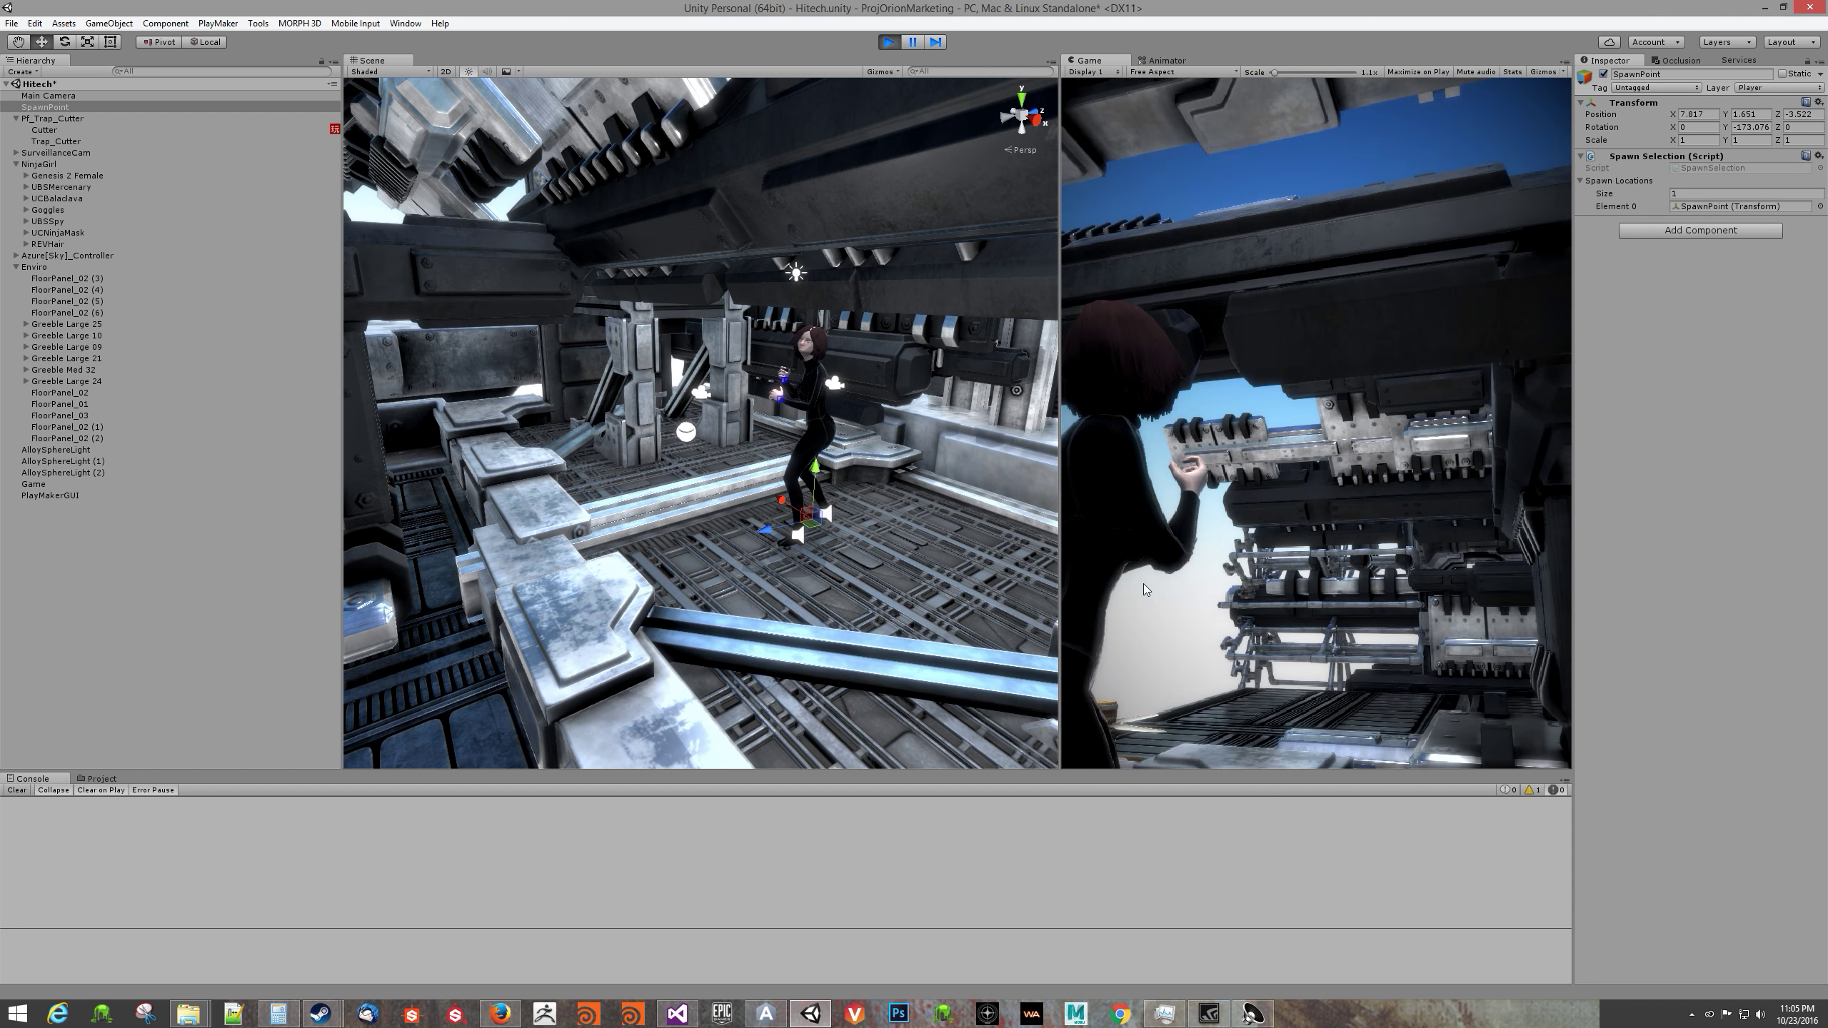
key(w)
key(s)
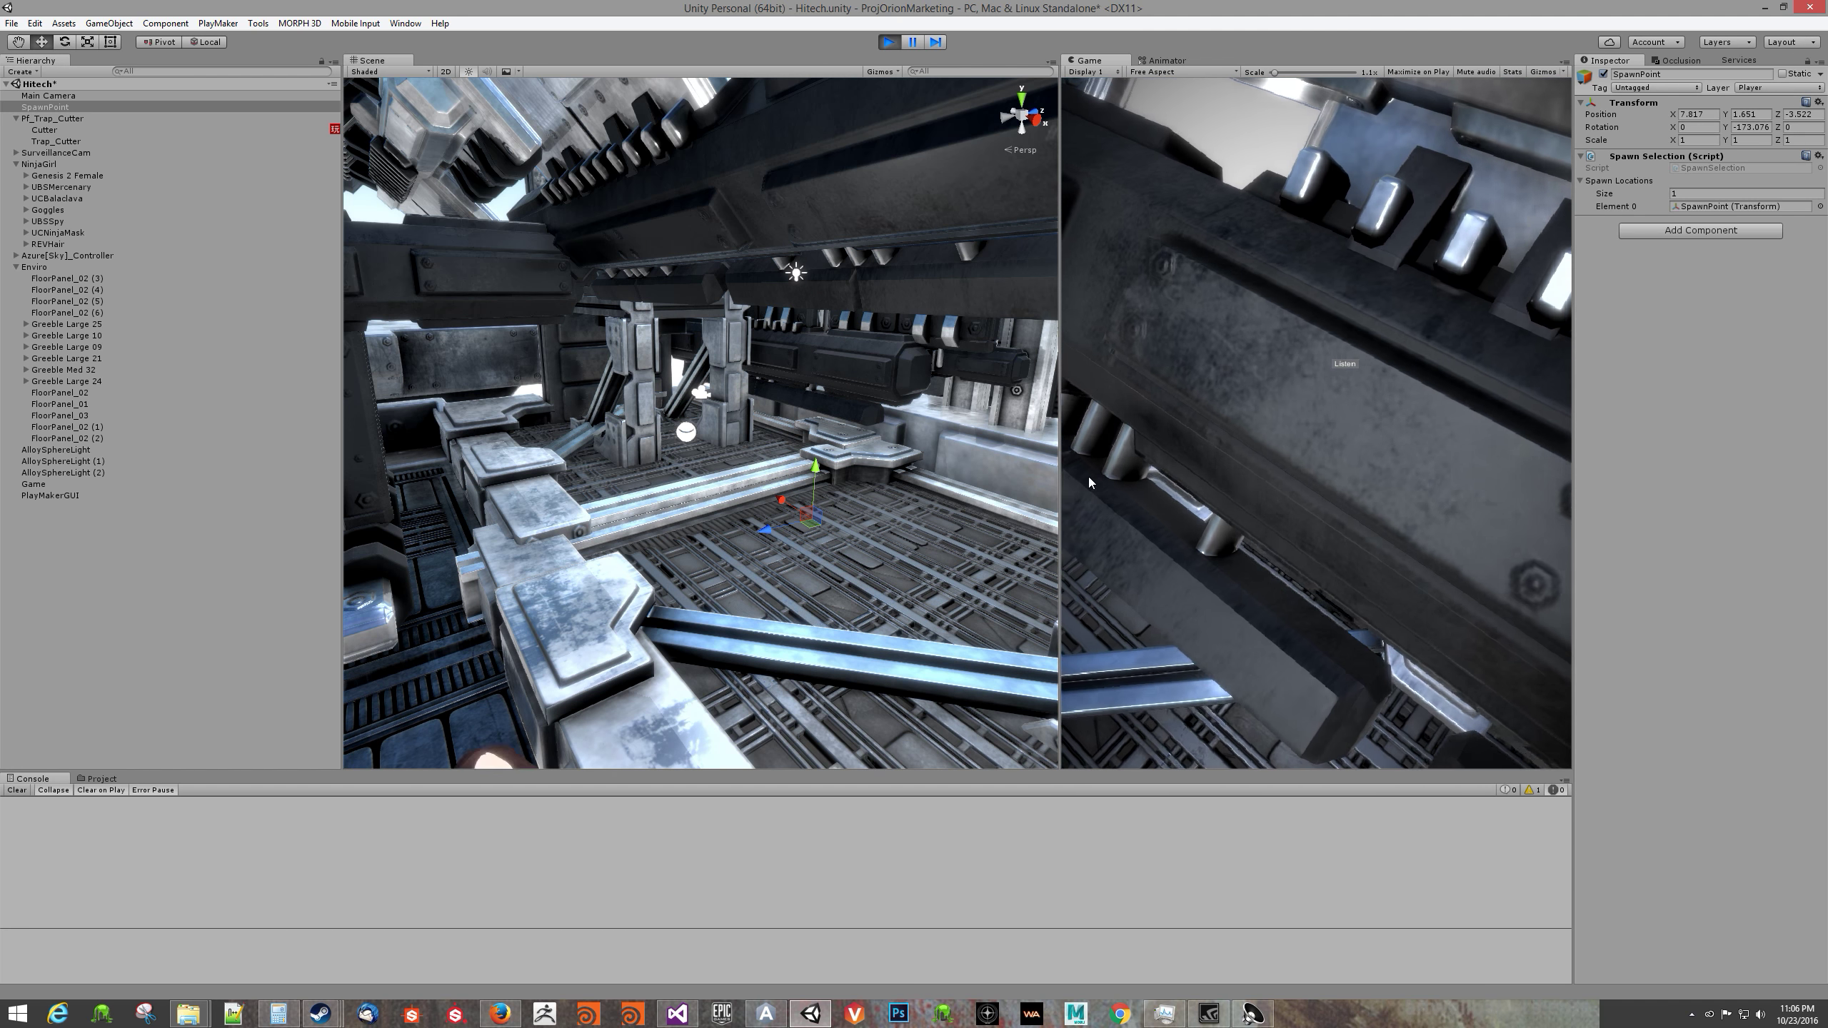
key(w)
click(889, 42)
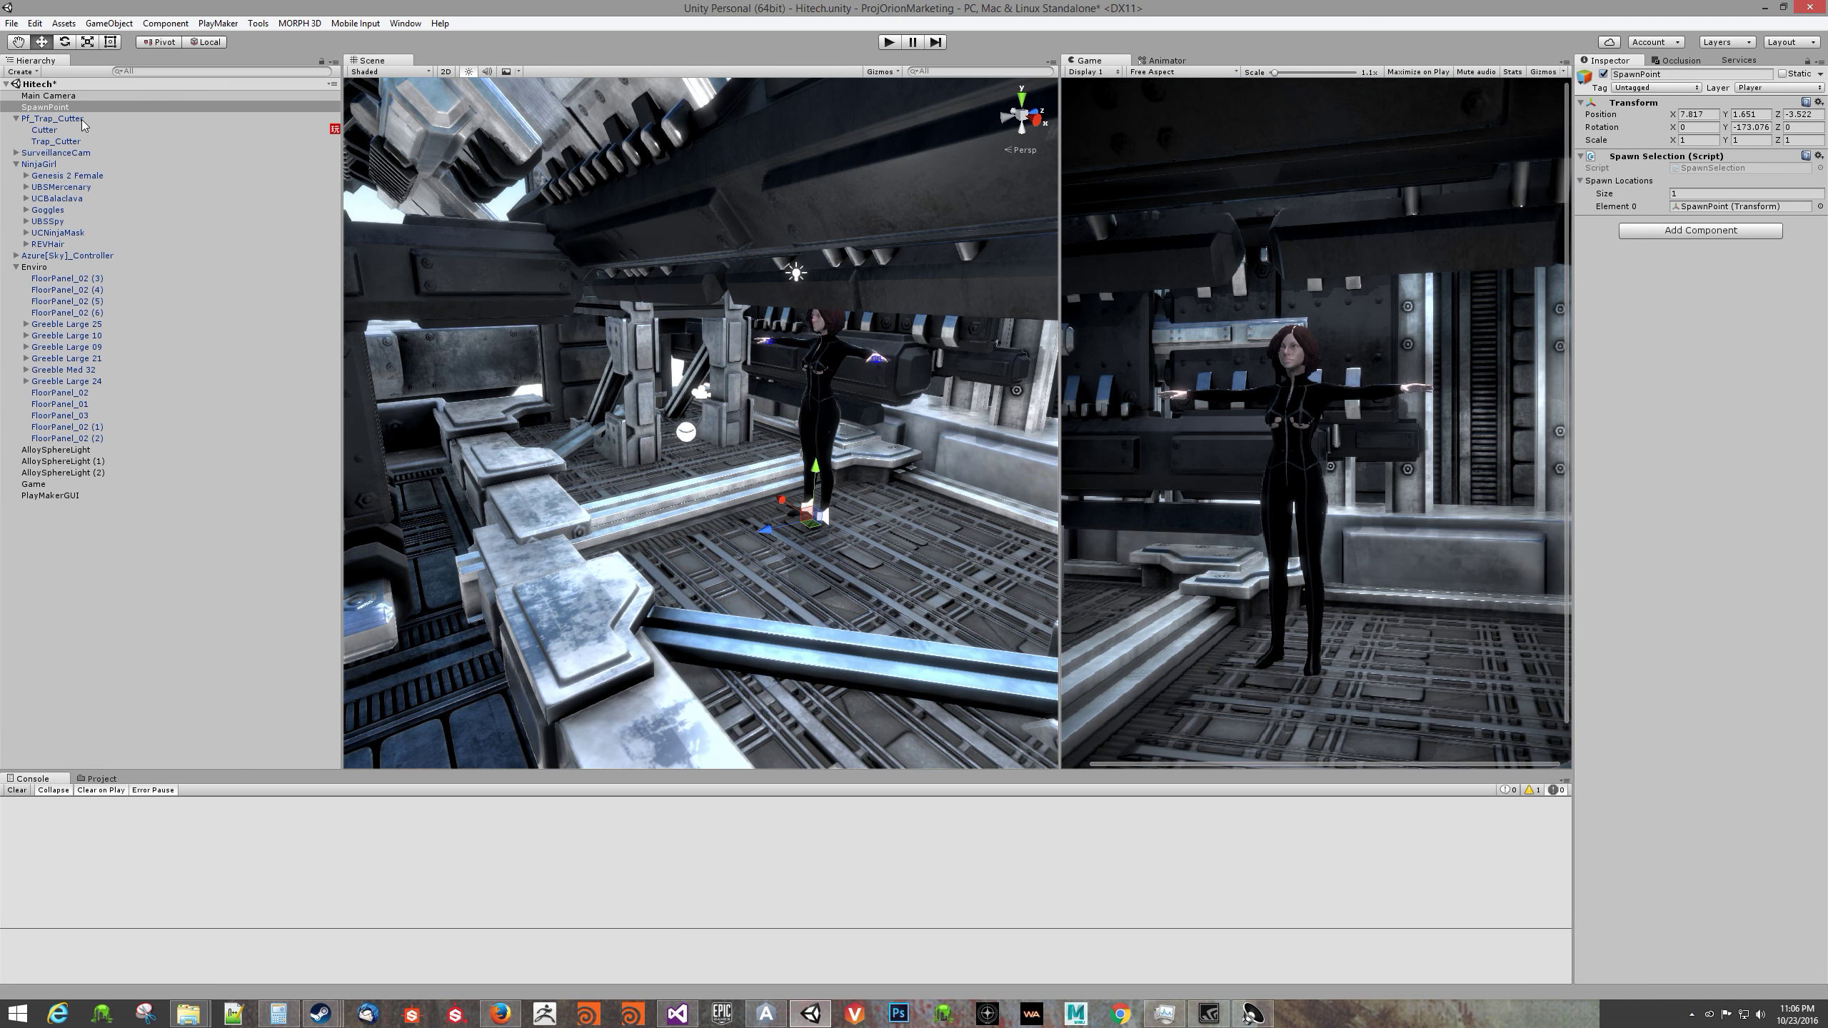
Step: Set the Respawn Time in NinjaGirl's Character Respawner to 5
click(61, 164)
scroll(1791, 367, down, 10)
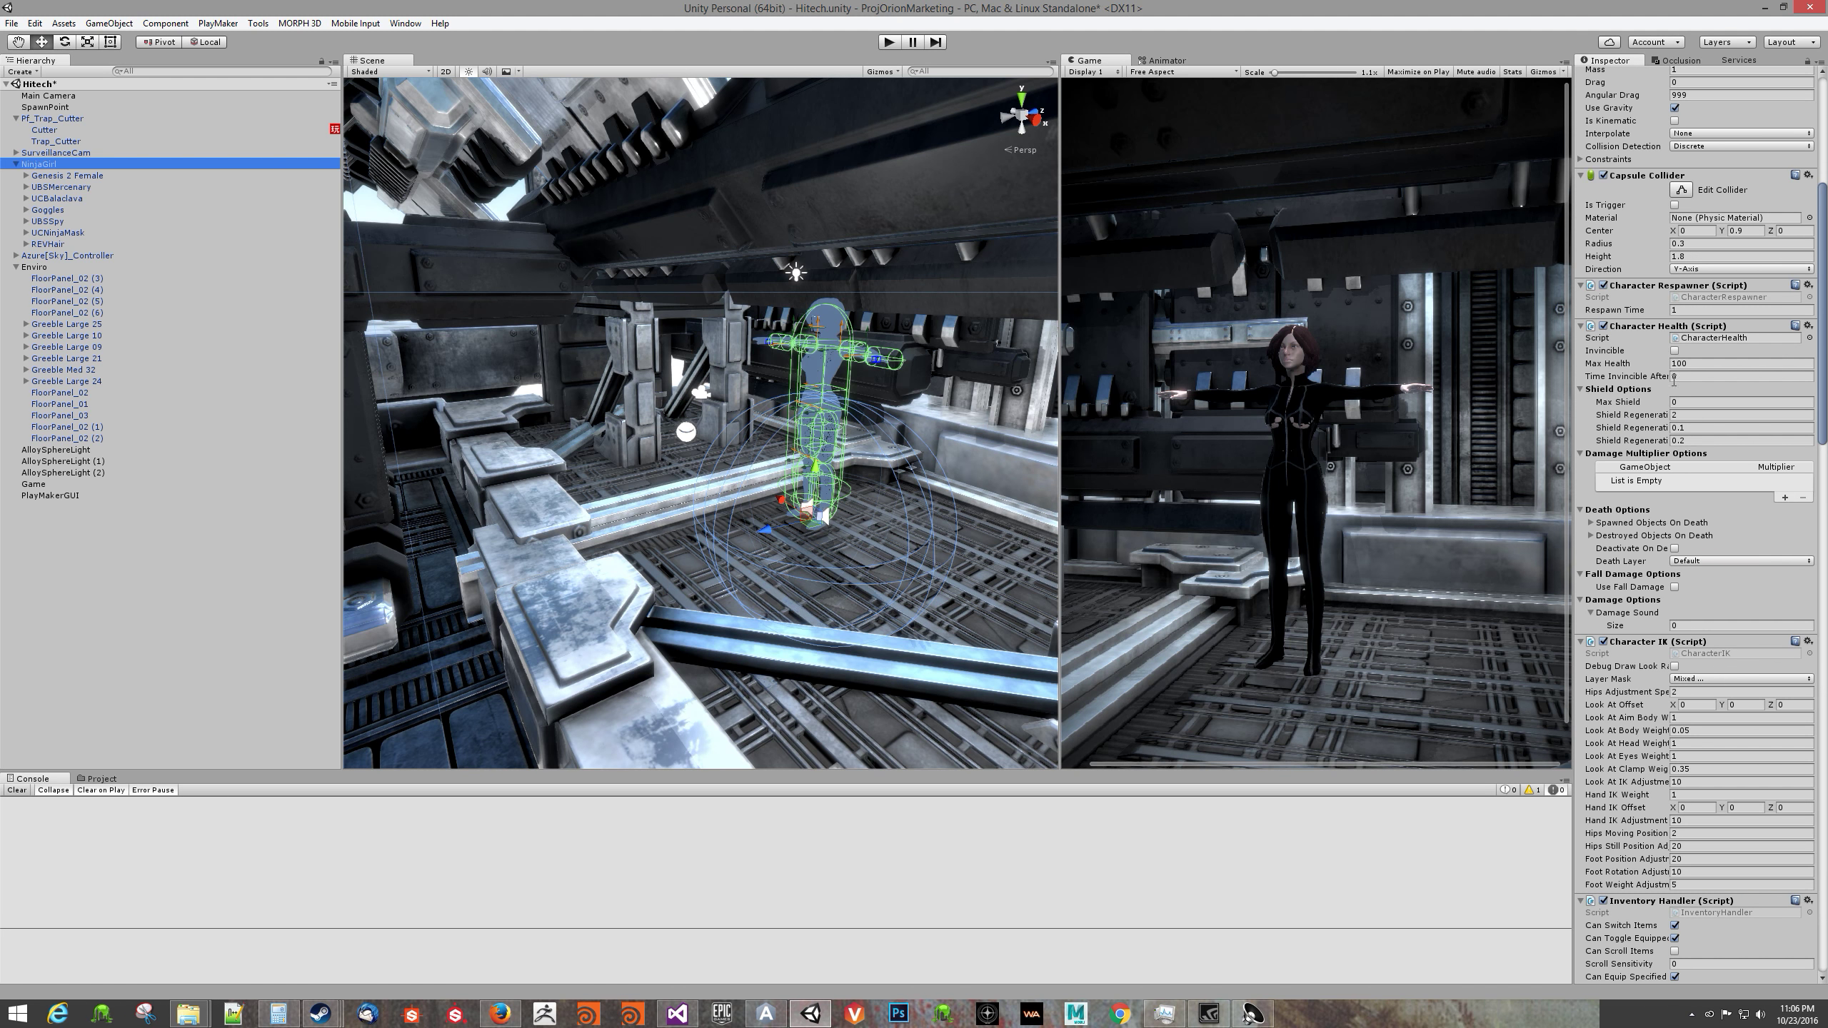
click(1700, 309)
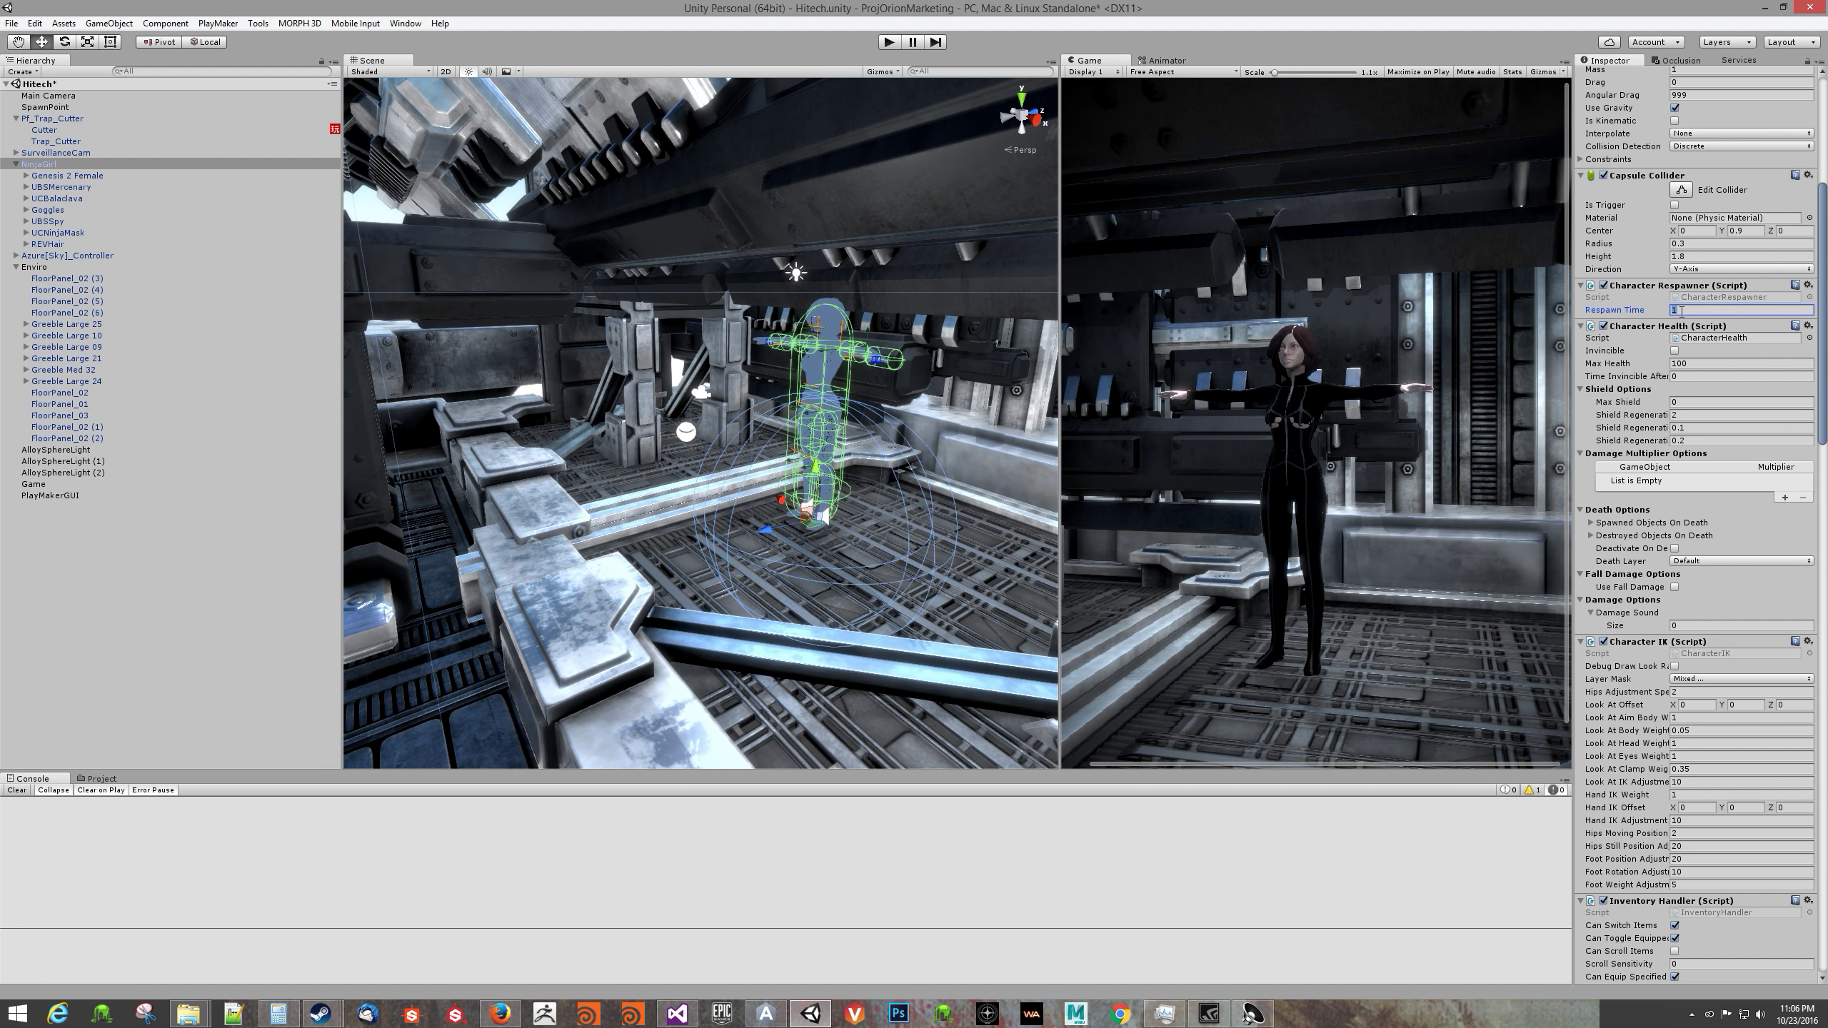
text(5)
Step: Playtest NinjaGirl's death at the cutter trap and her respawn with the longer respawn time, and stop playing
click(889, 44)
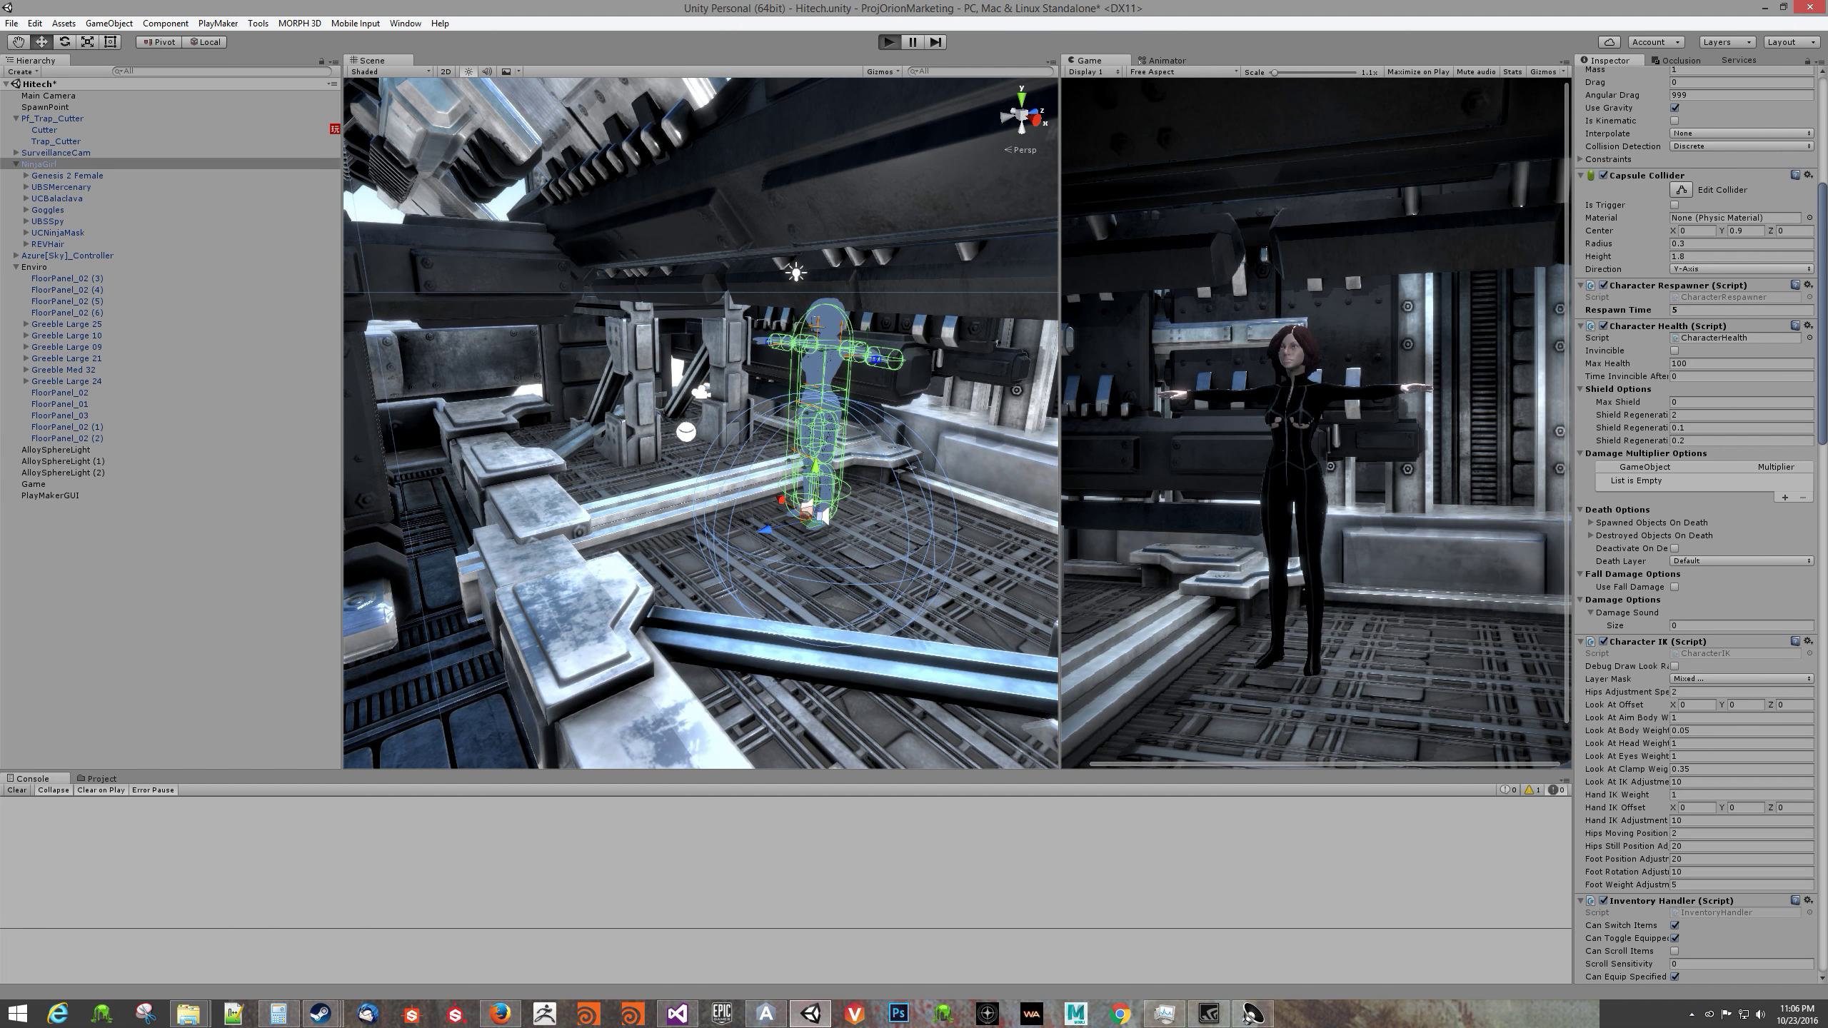
key(w)
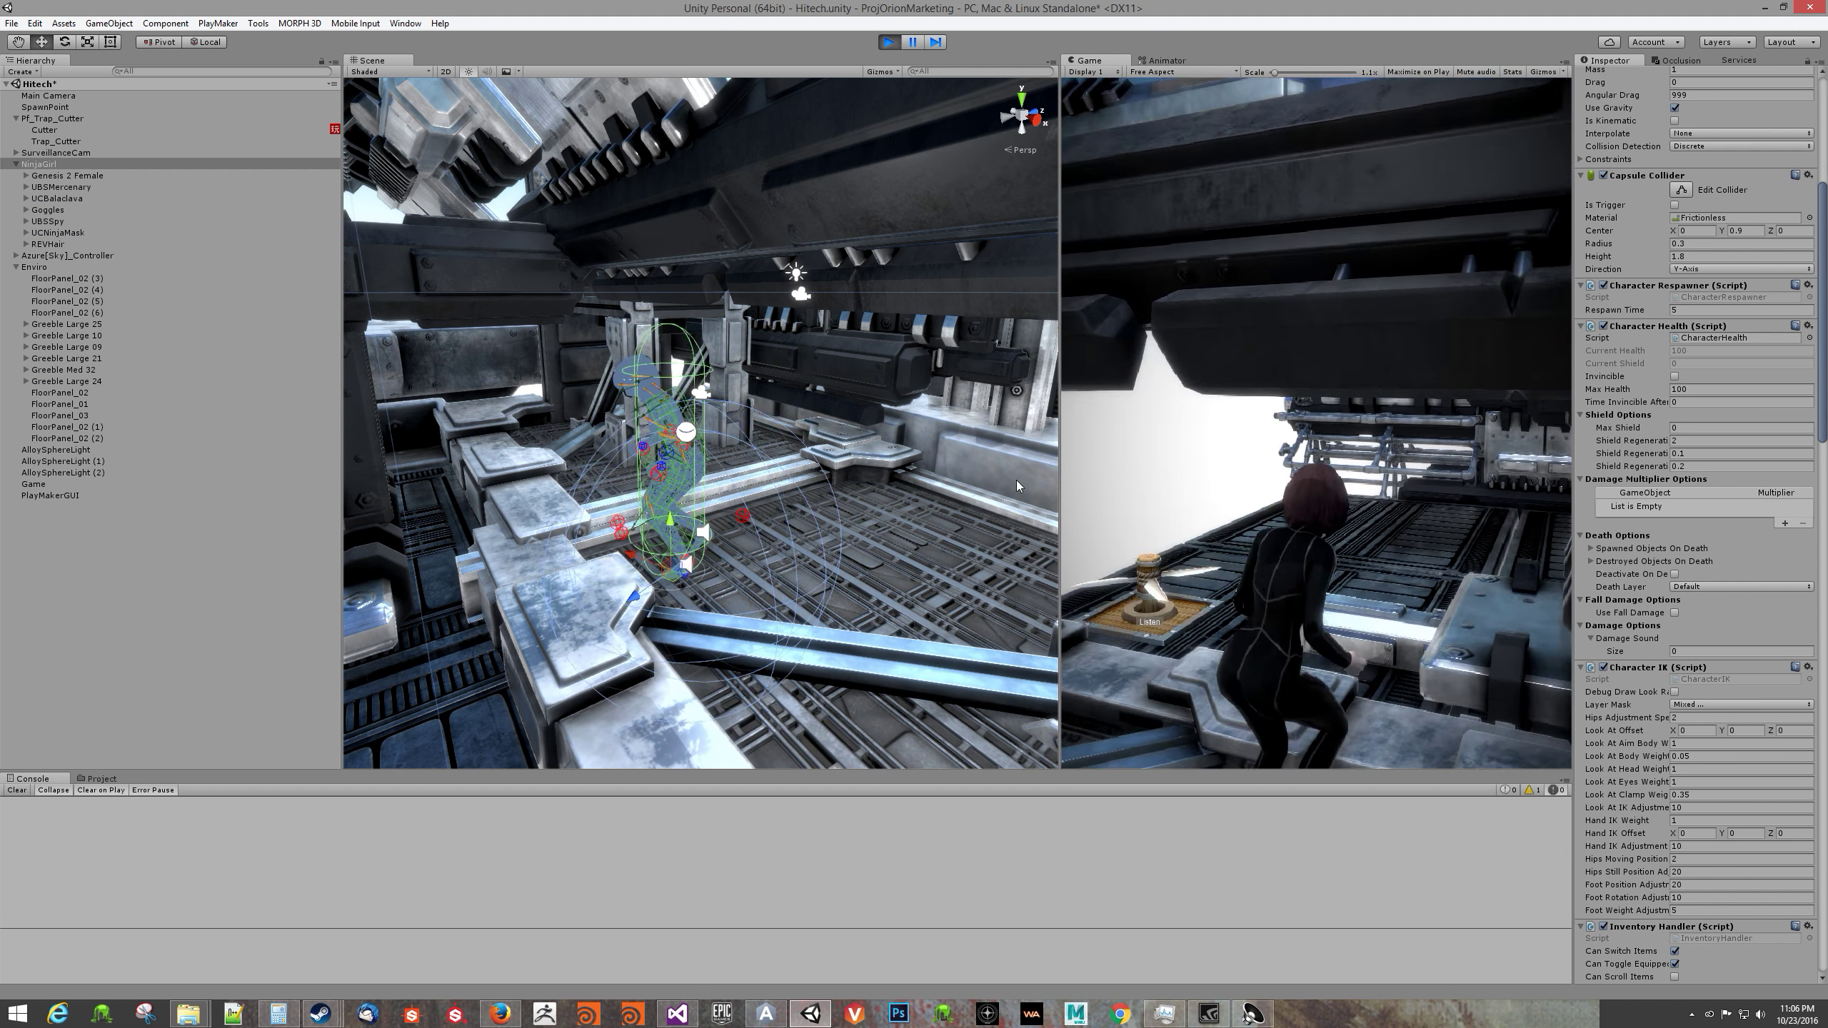
key(w)
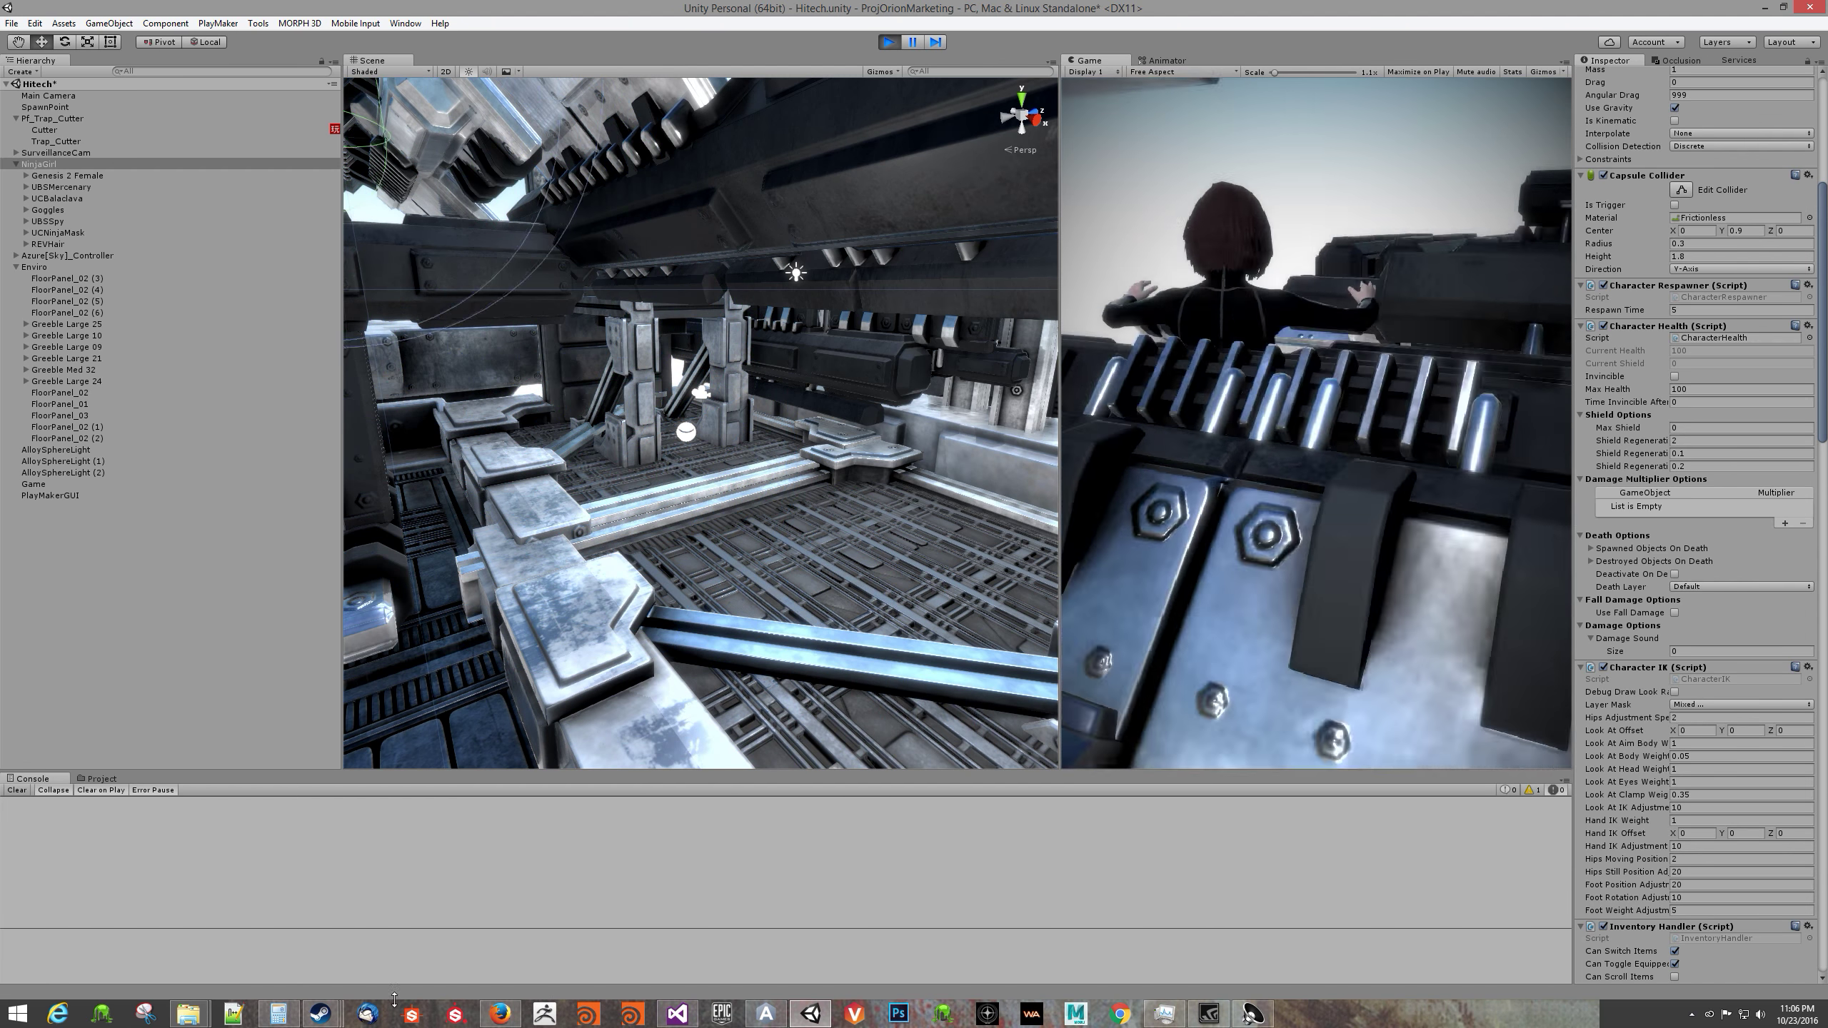
key(w)
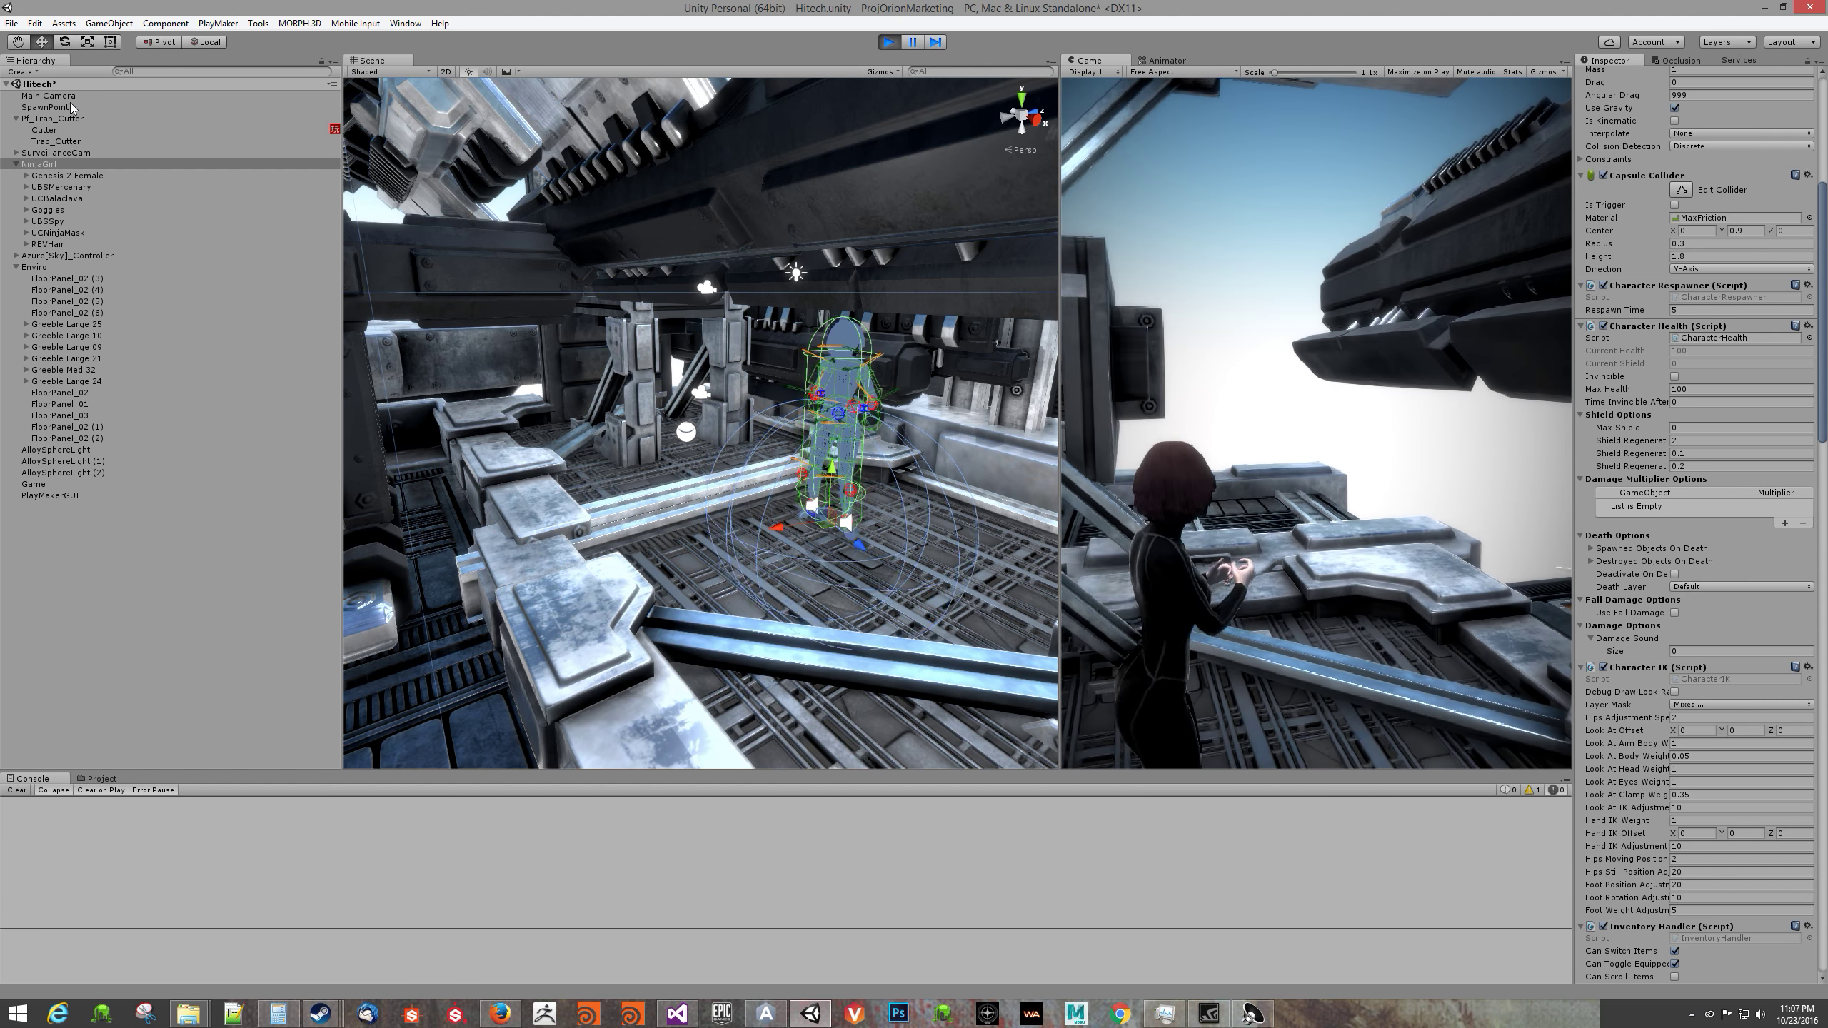
key(w)
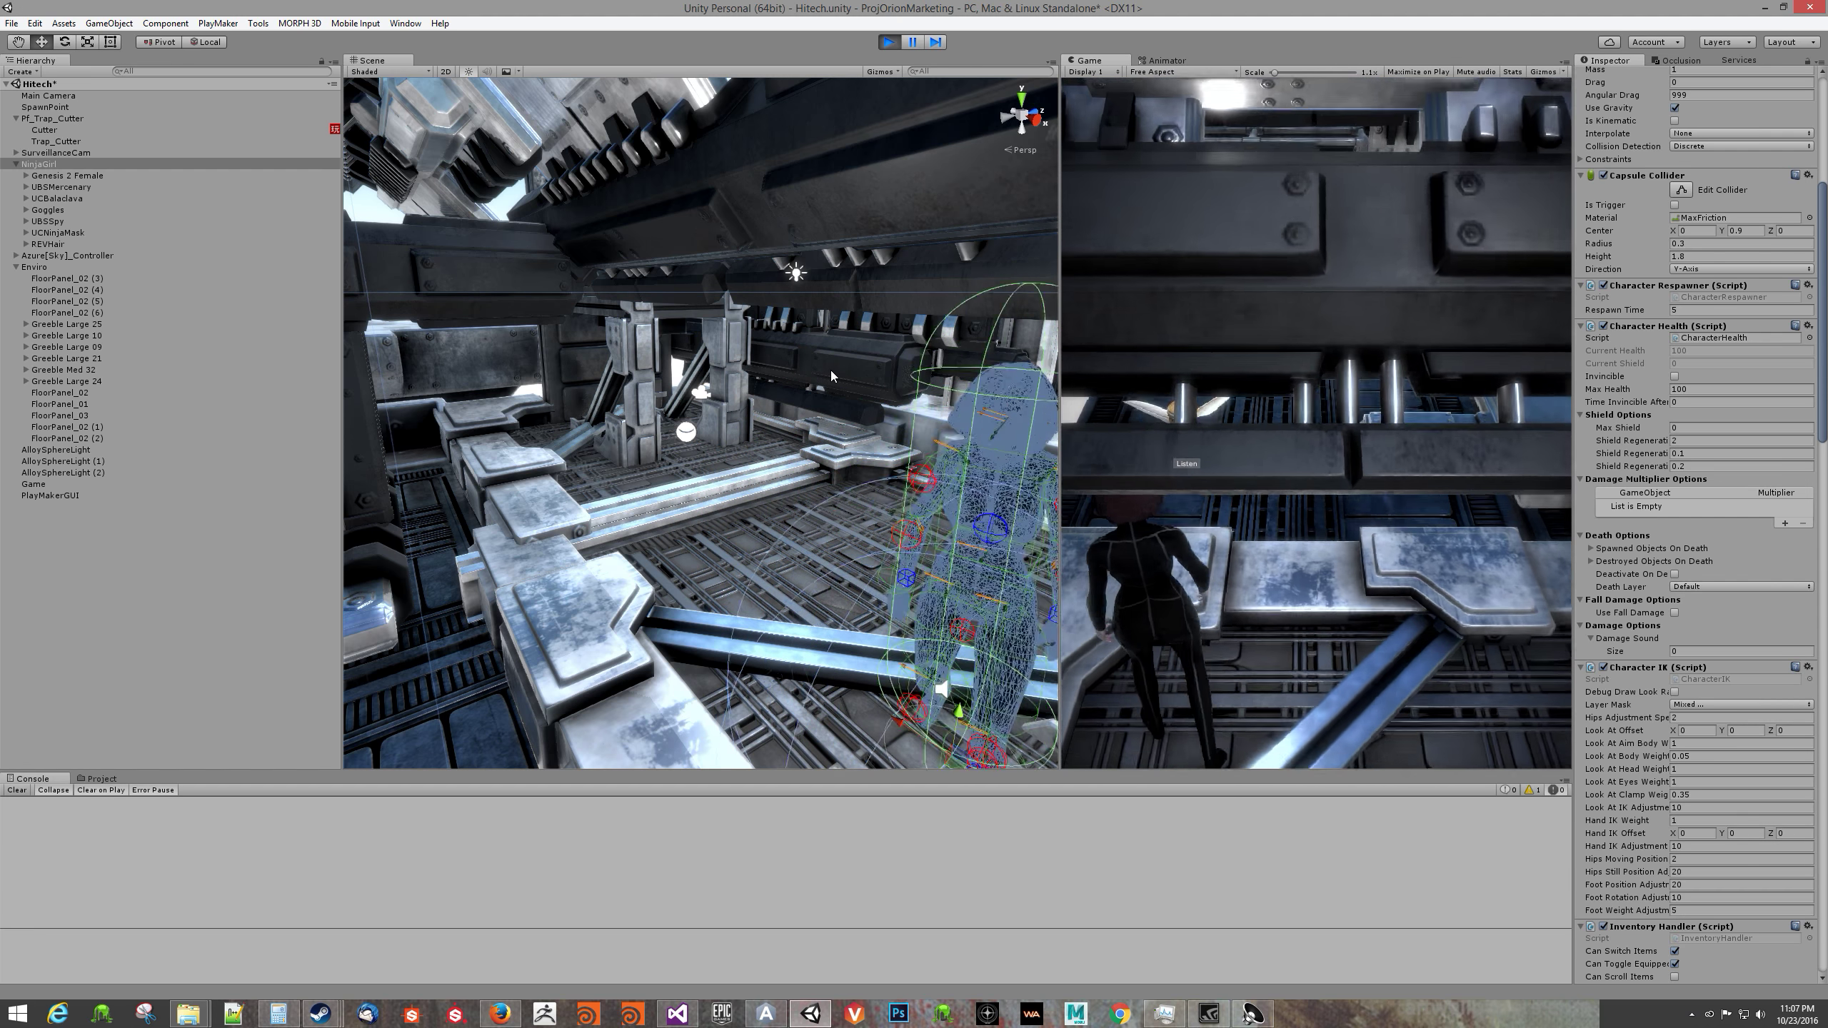
key(ctrl+p)
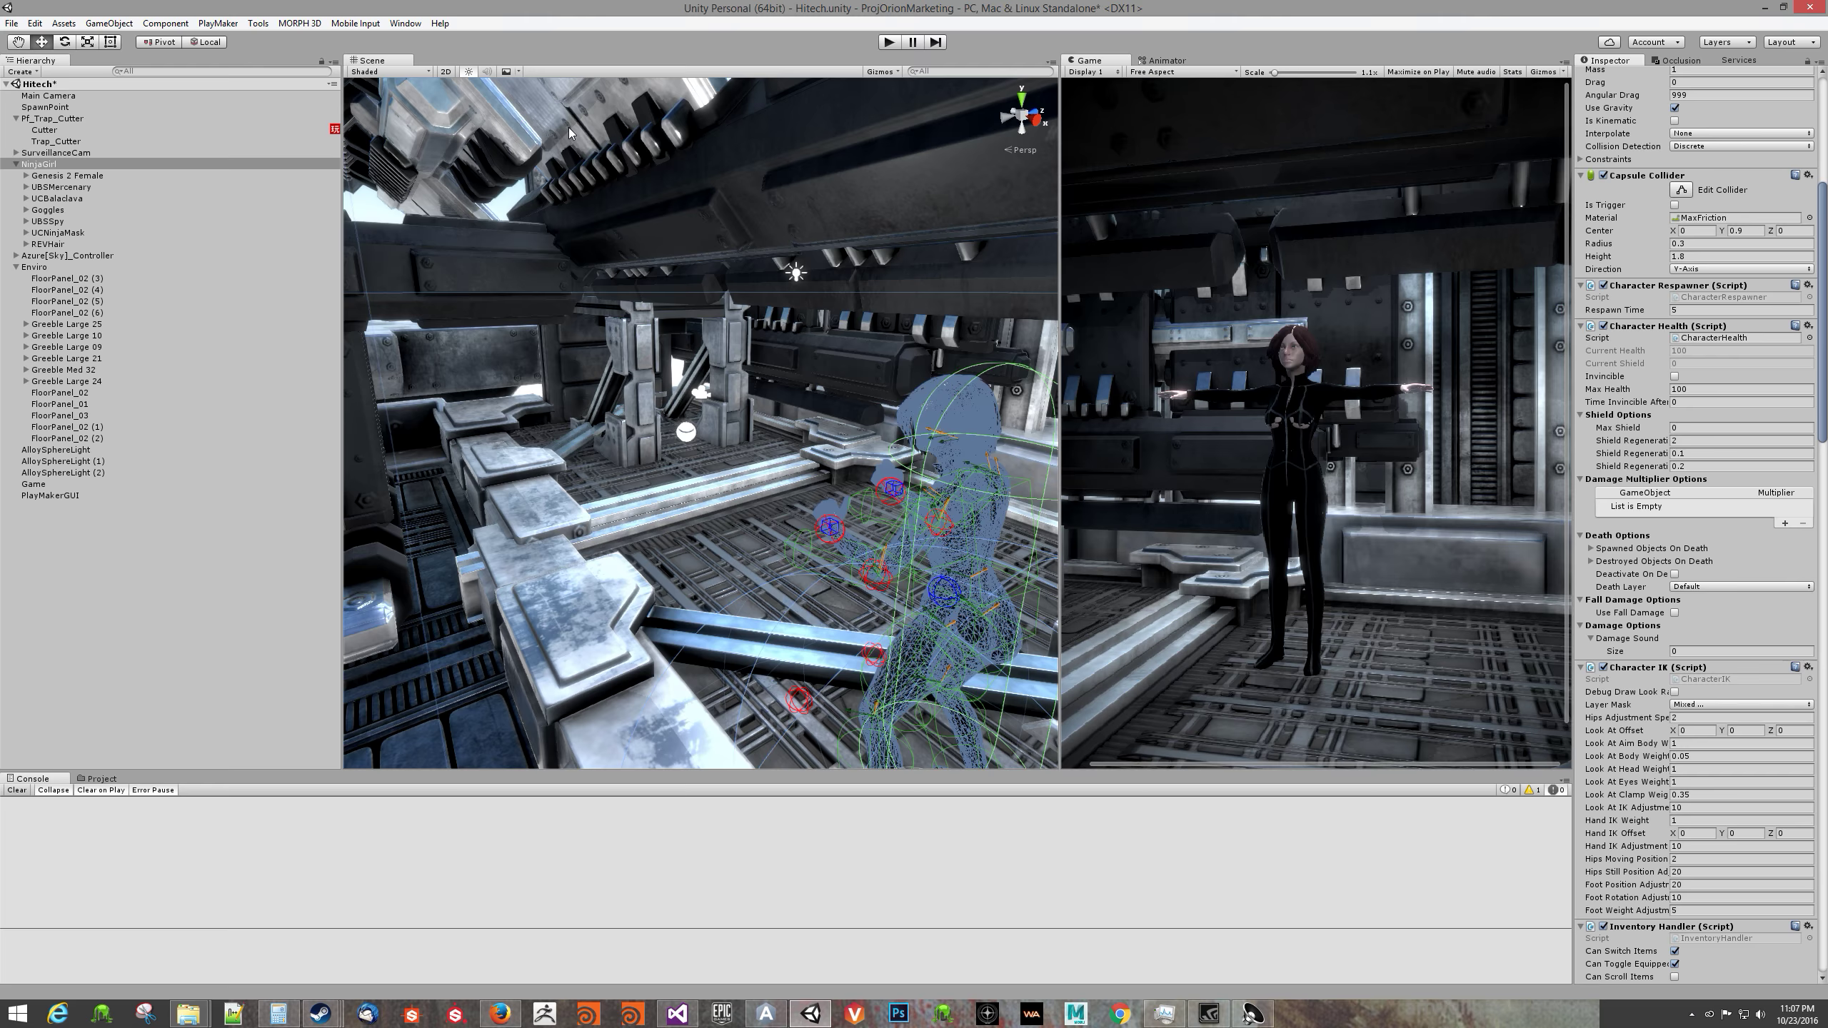
Step: Select PF_Trap_Cutter and examine the trap and the floor around it in the Scene view
click(62, 120)
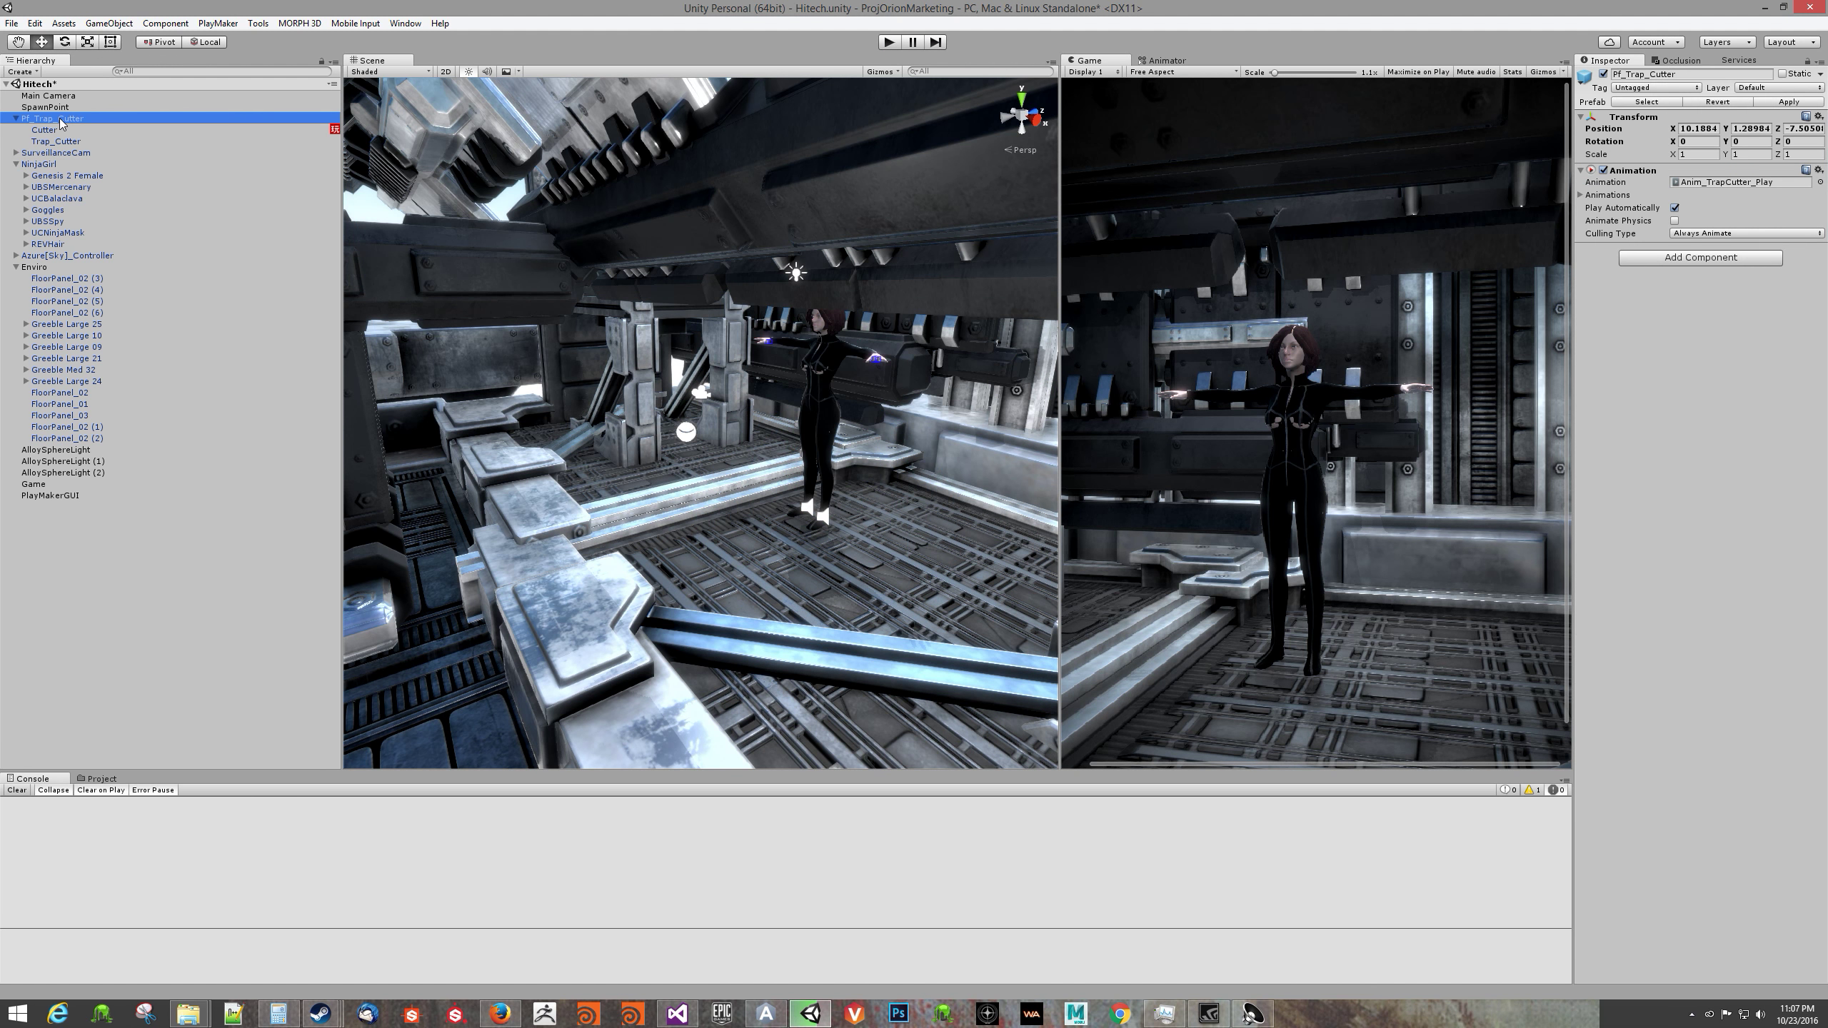
click(58, 153)
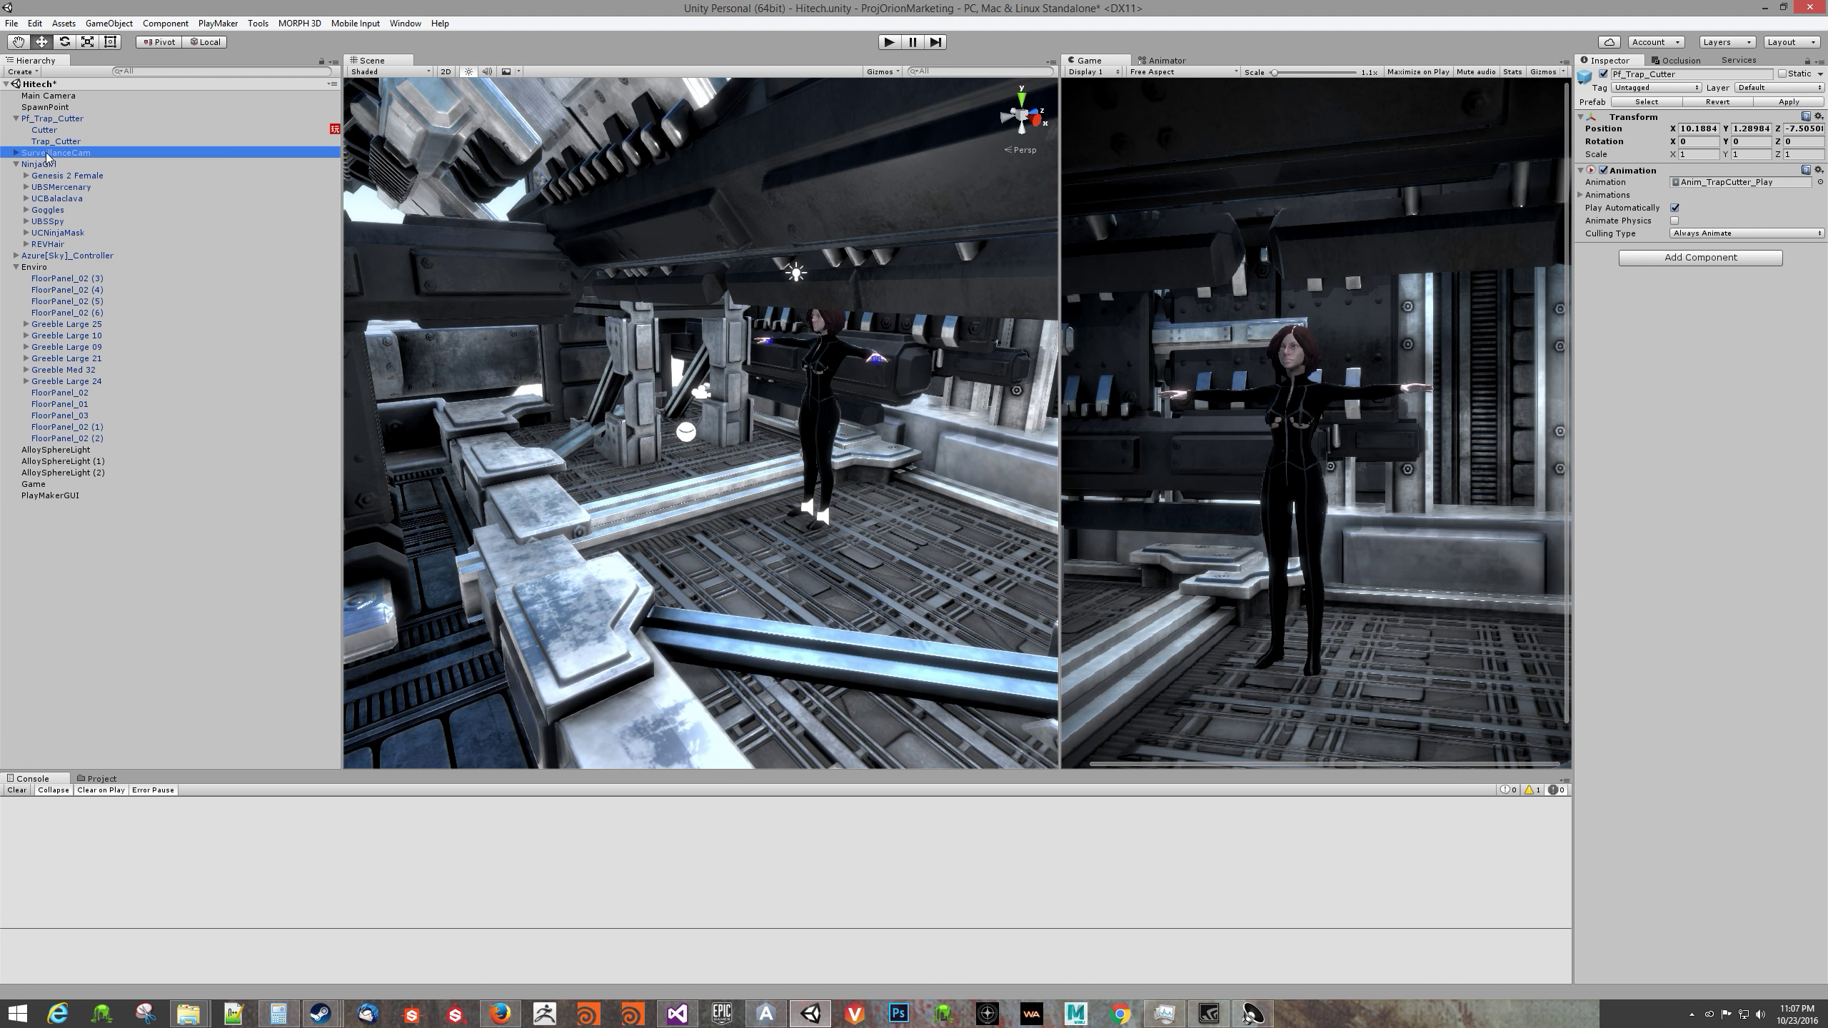
click(58, 142)
click(63, 119)
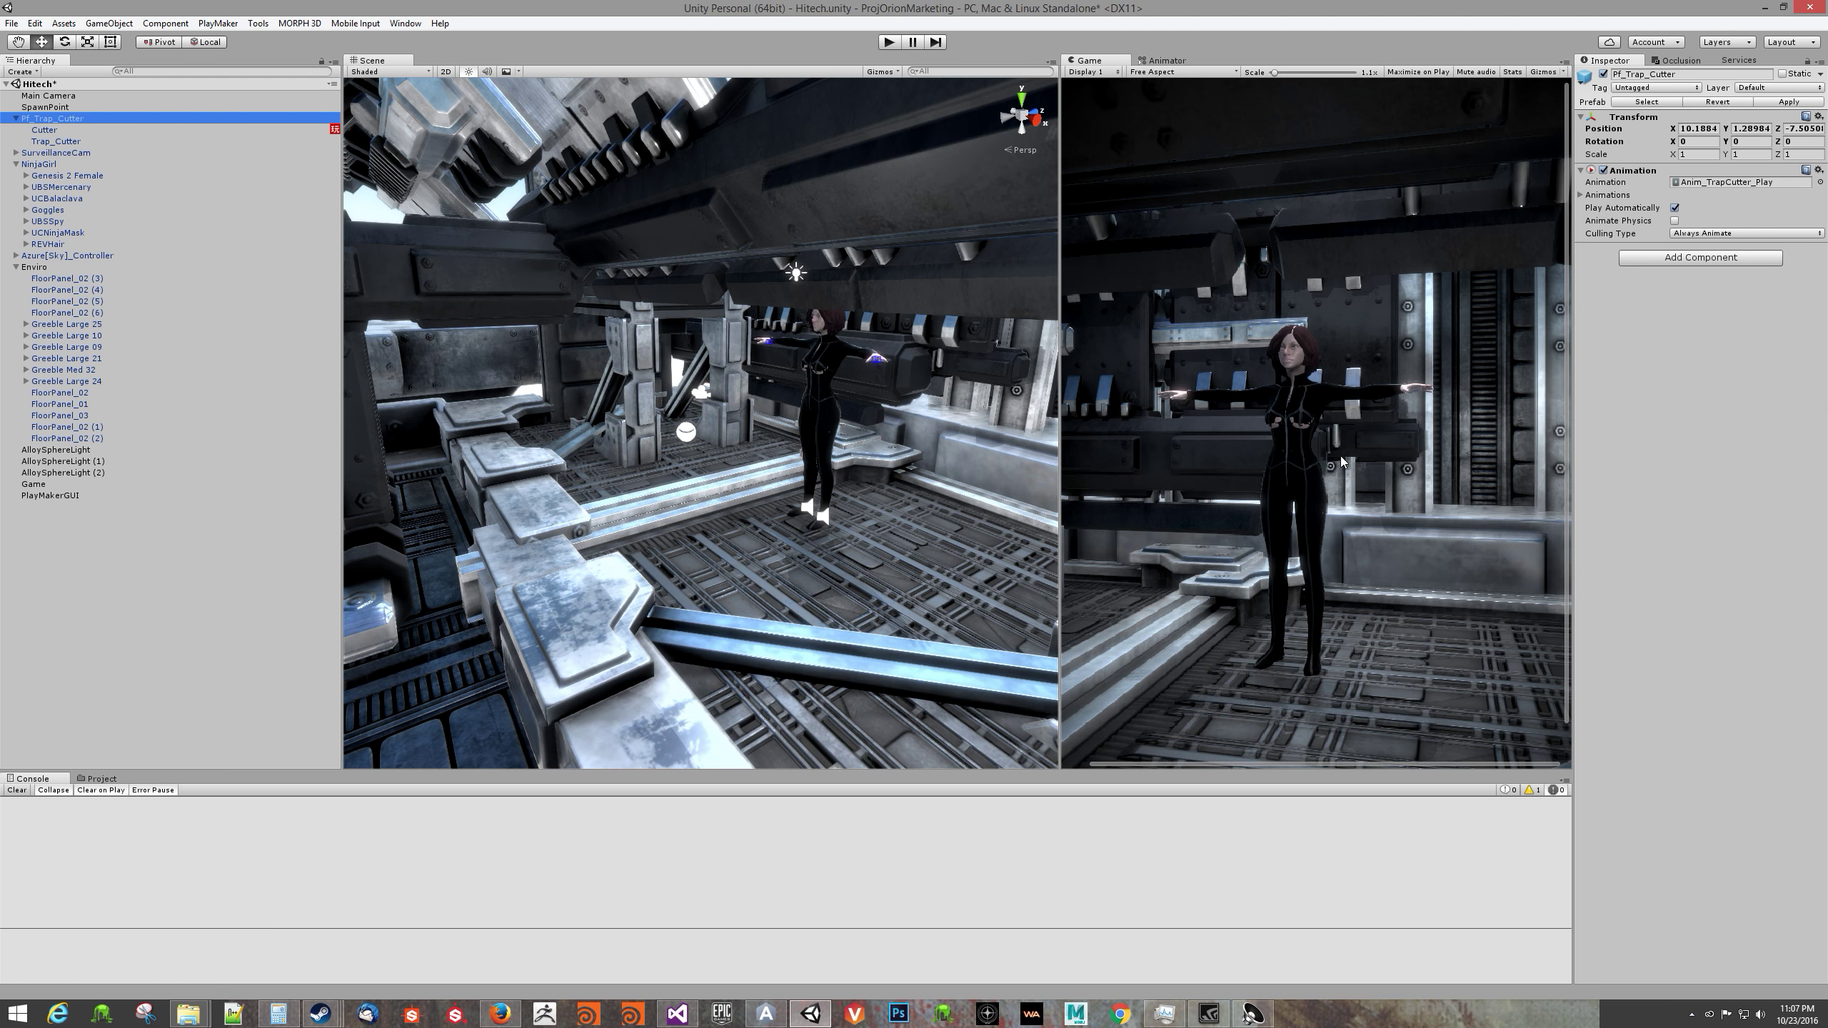
middle_drag(1340, 456, 1188, 478)
scroll(1175, 484, up, 5)
scroll(1176, 484, down, 6)
alt+drag(915, 504, 763, 461)
middle_drag(763, 461, 824, 443)
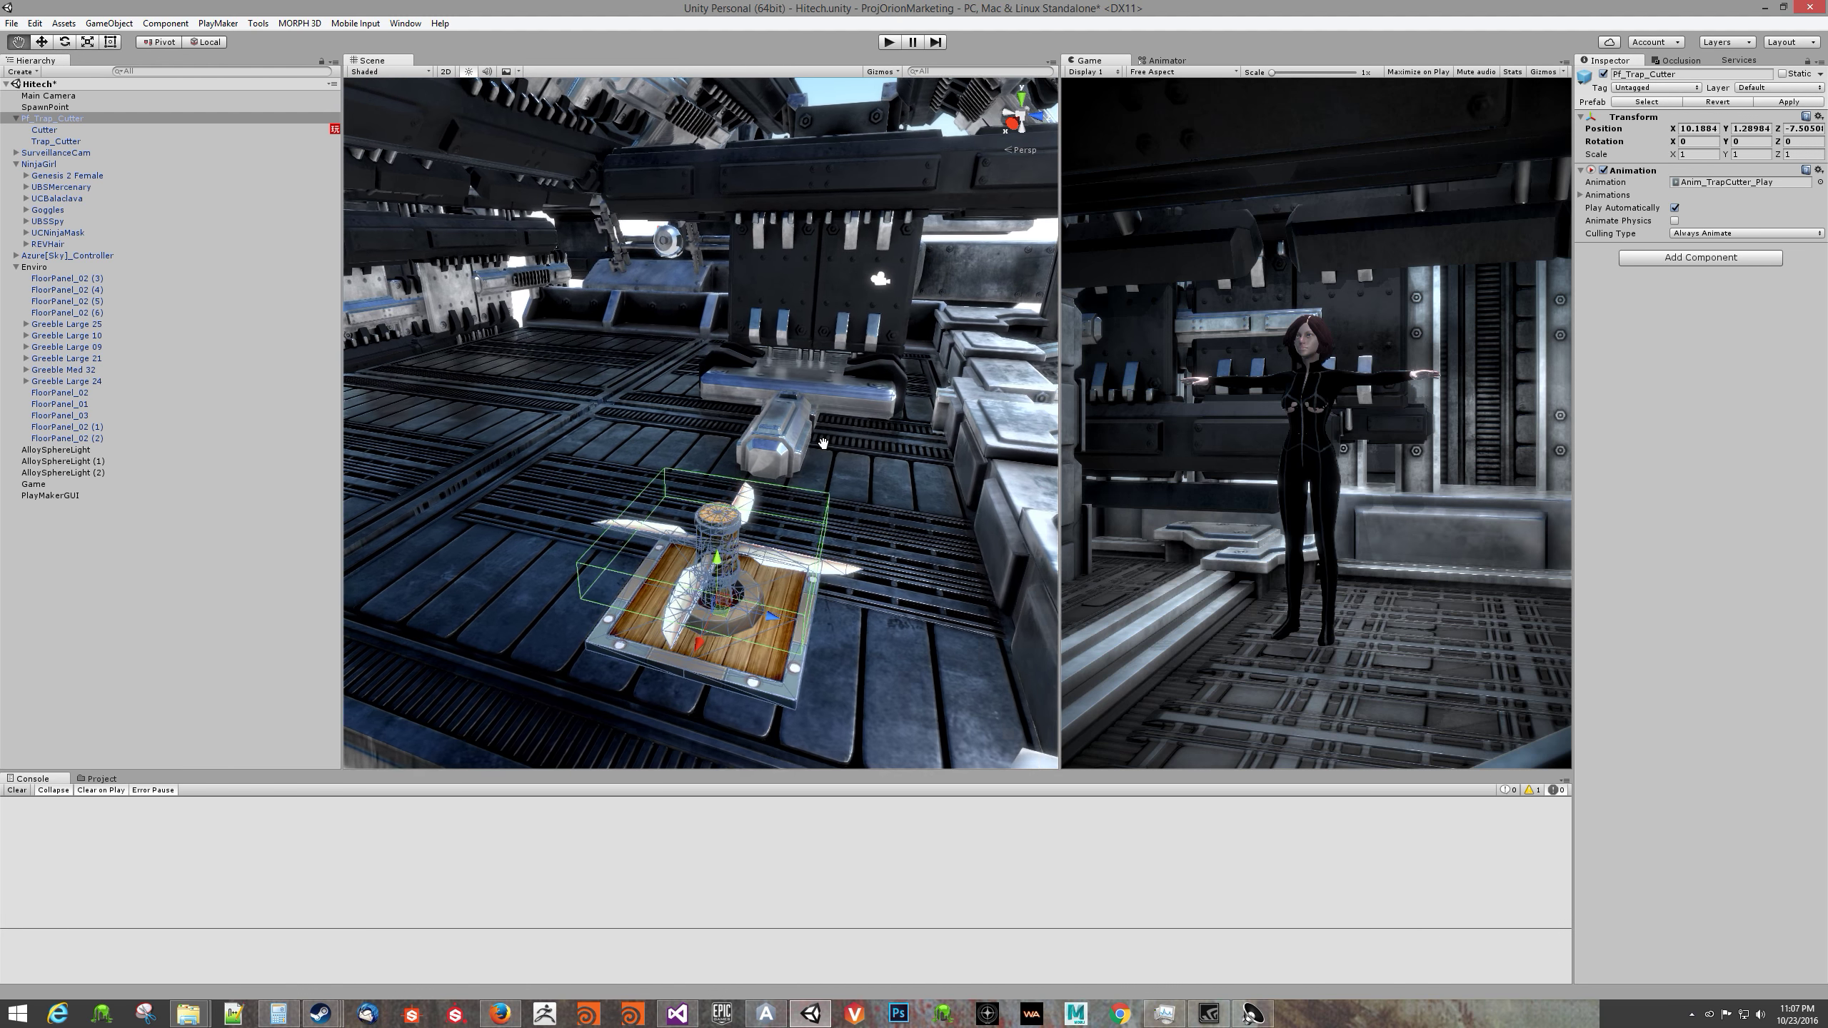
scroll(823, 444, down, 5)
alt+drag(516, 461, 738, 450)
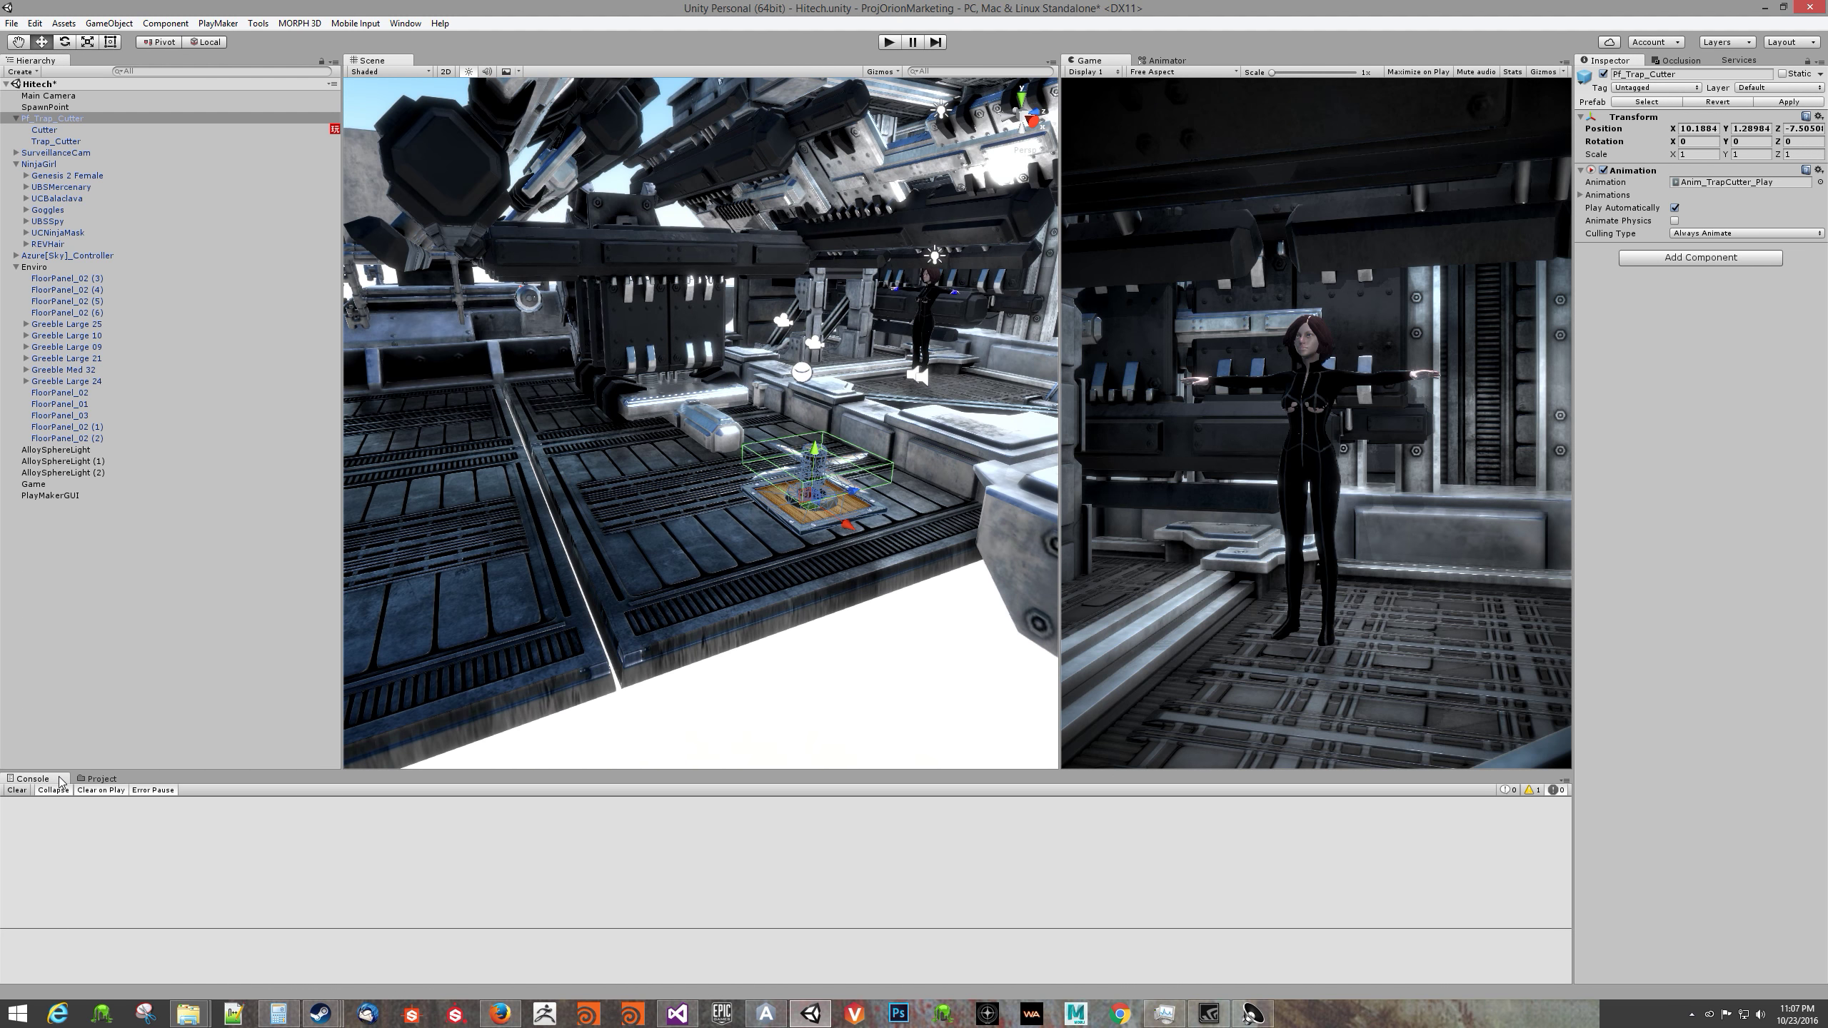
Step: Create a 3D capsule at the root of the hierarchy and name it RedPill
click(97, 779)
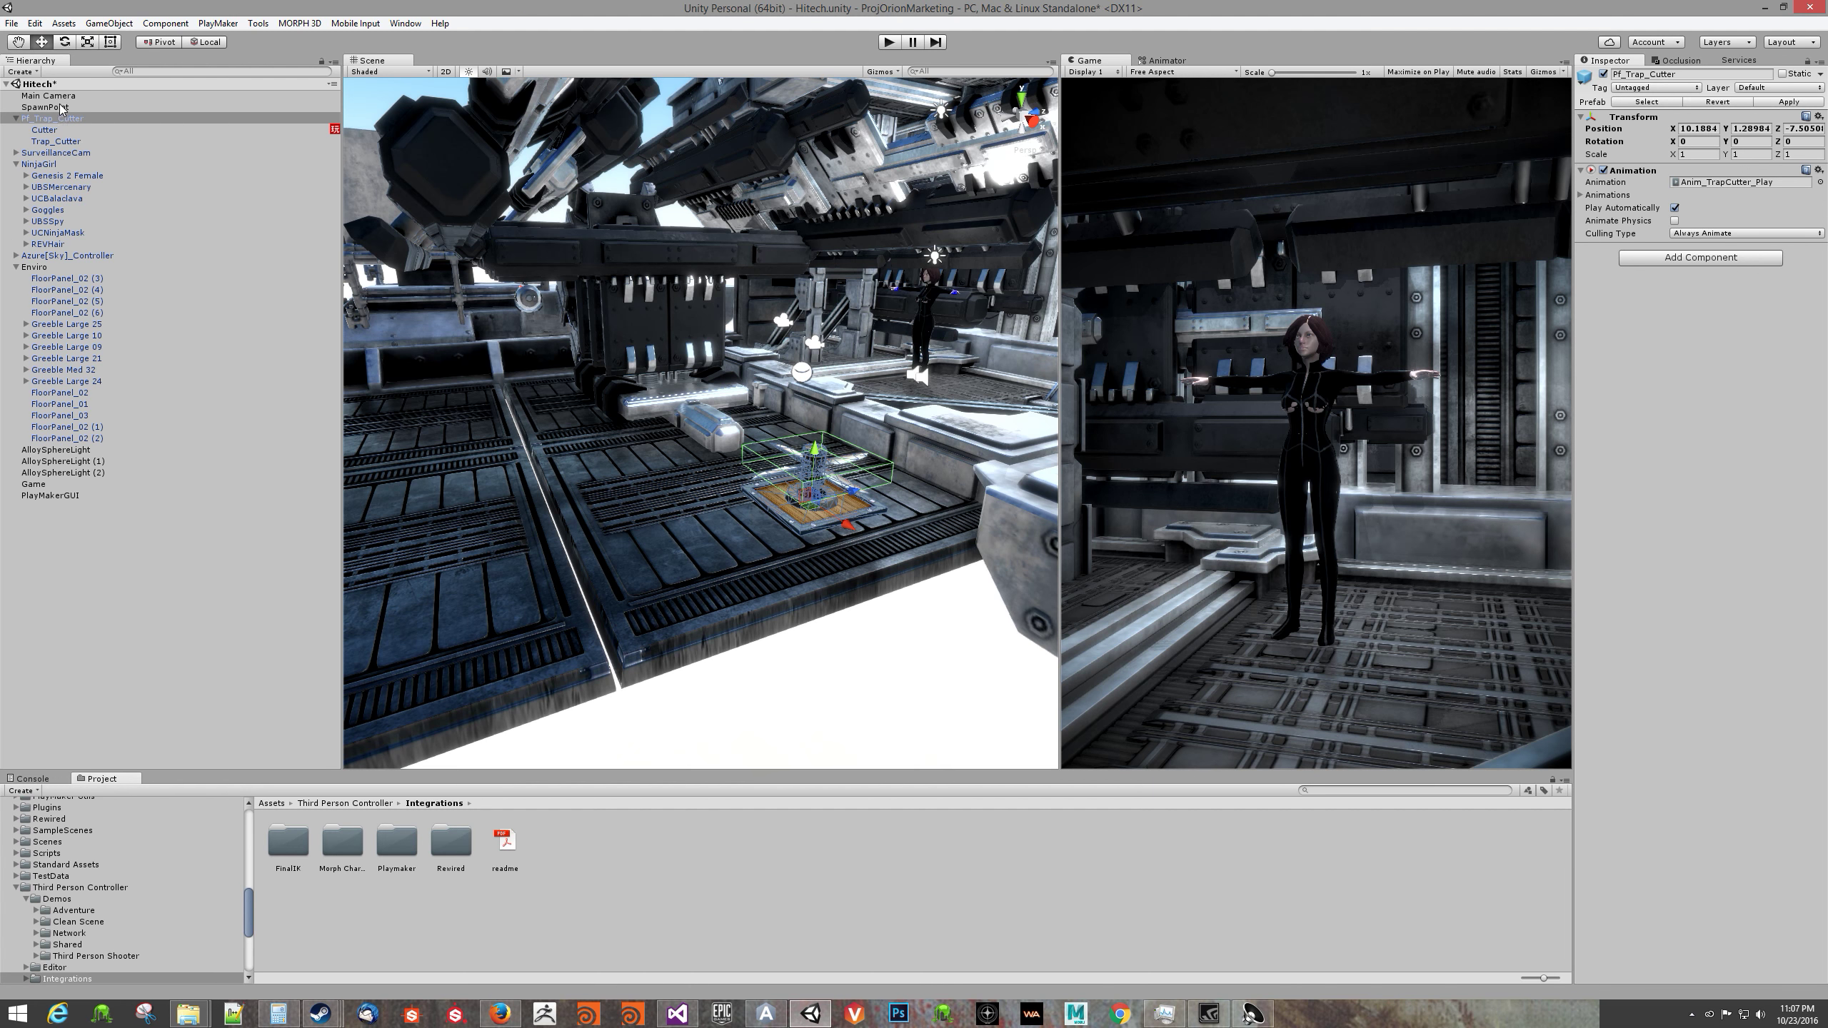
click(68, 529)
right_click(68, 529)
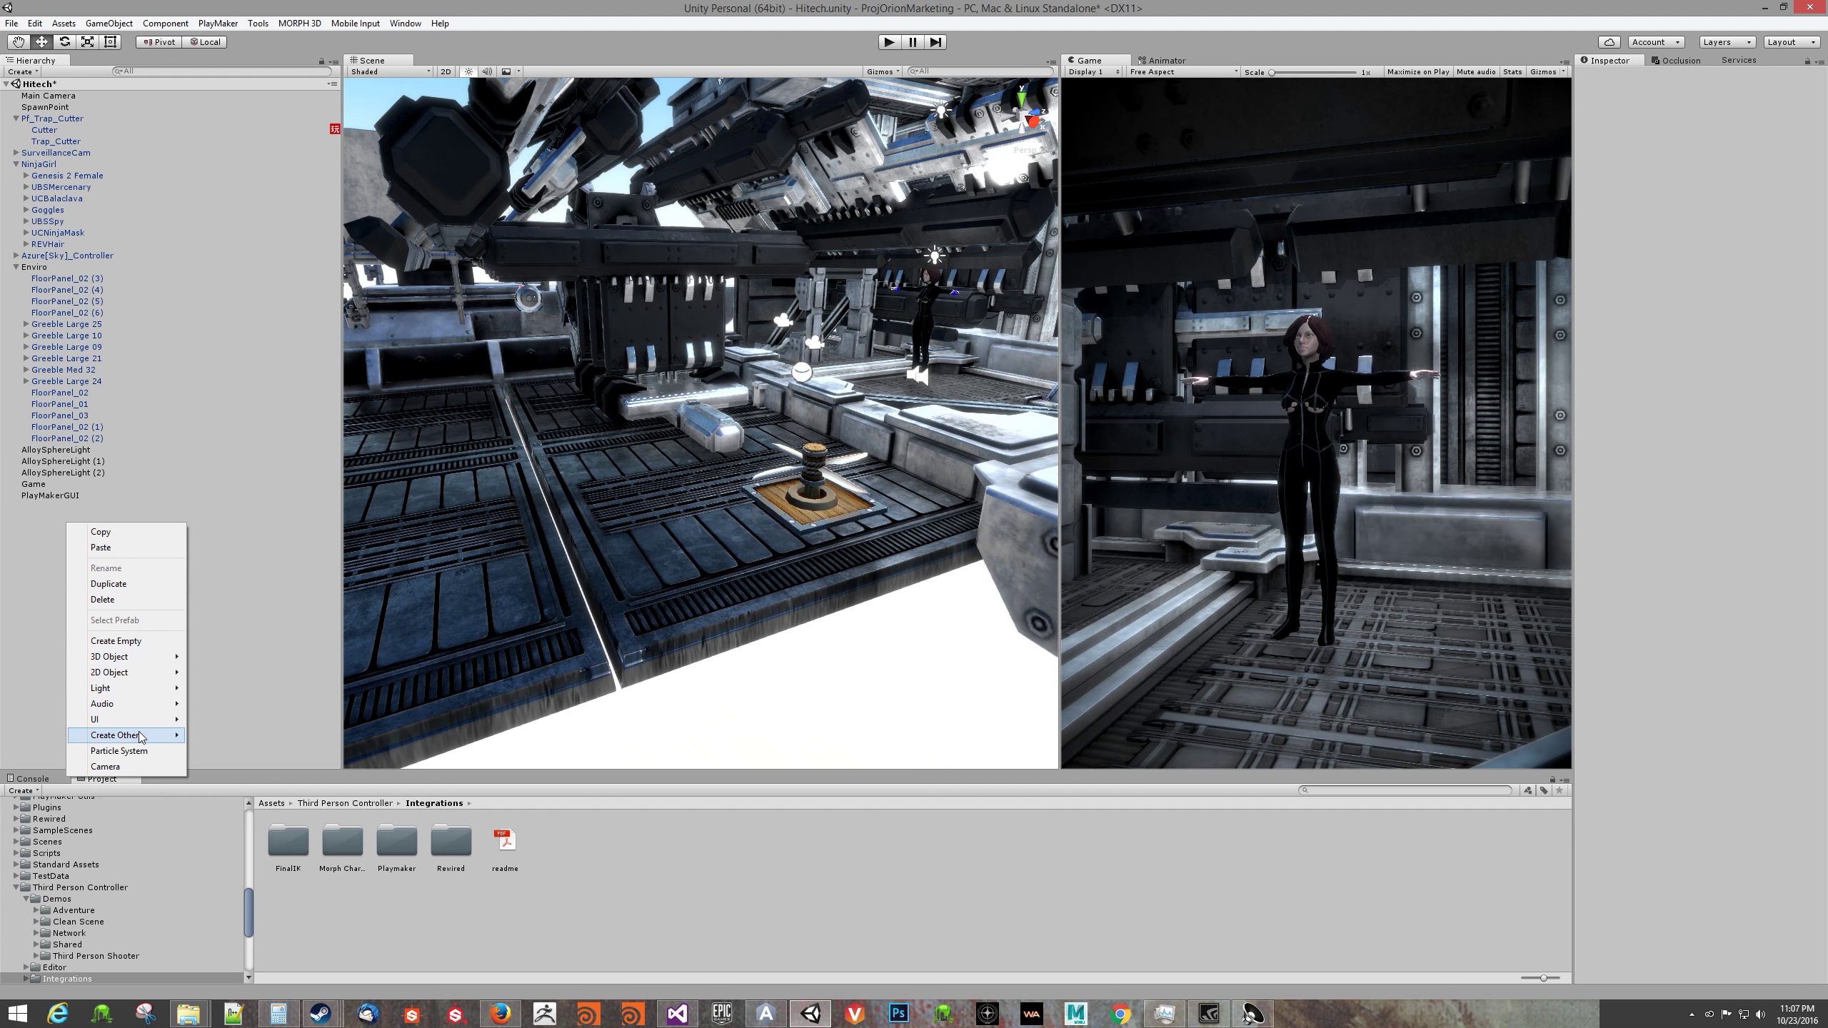
mouse_move(156, 660)
click(257, 688)
click(1648, 74)
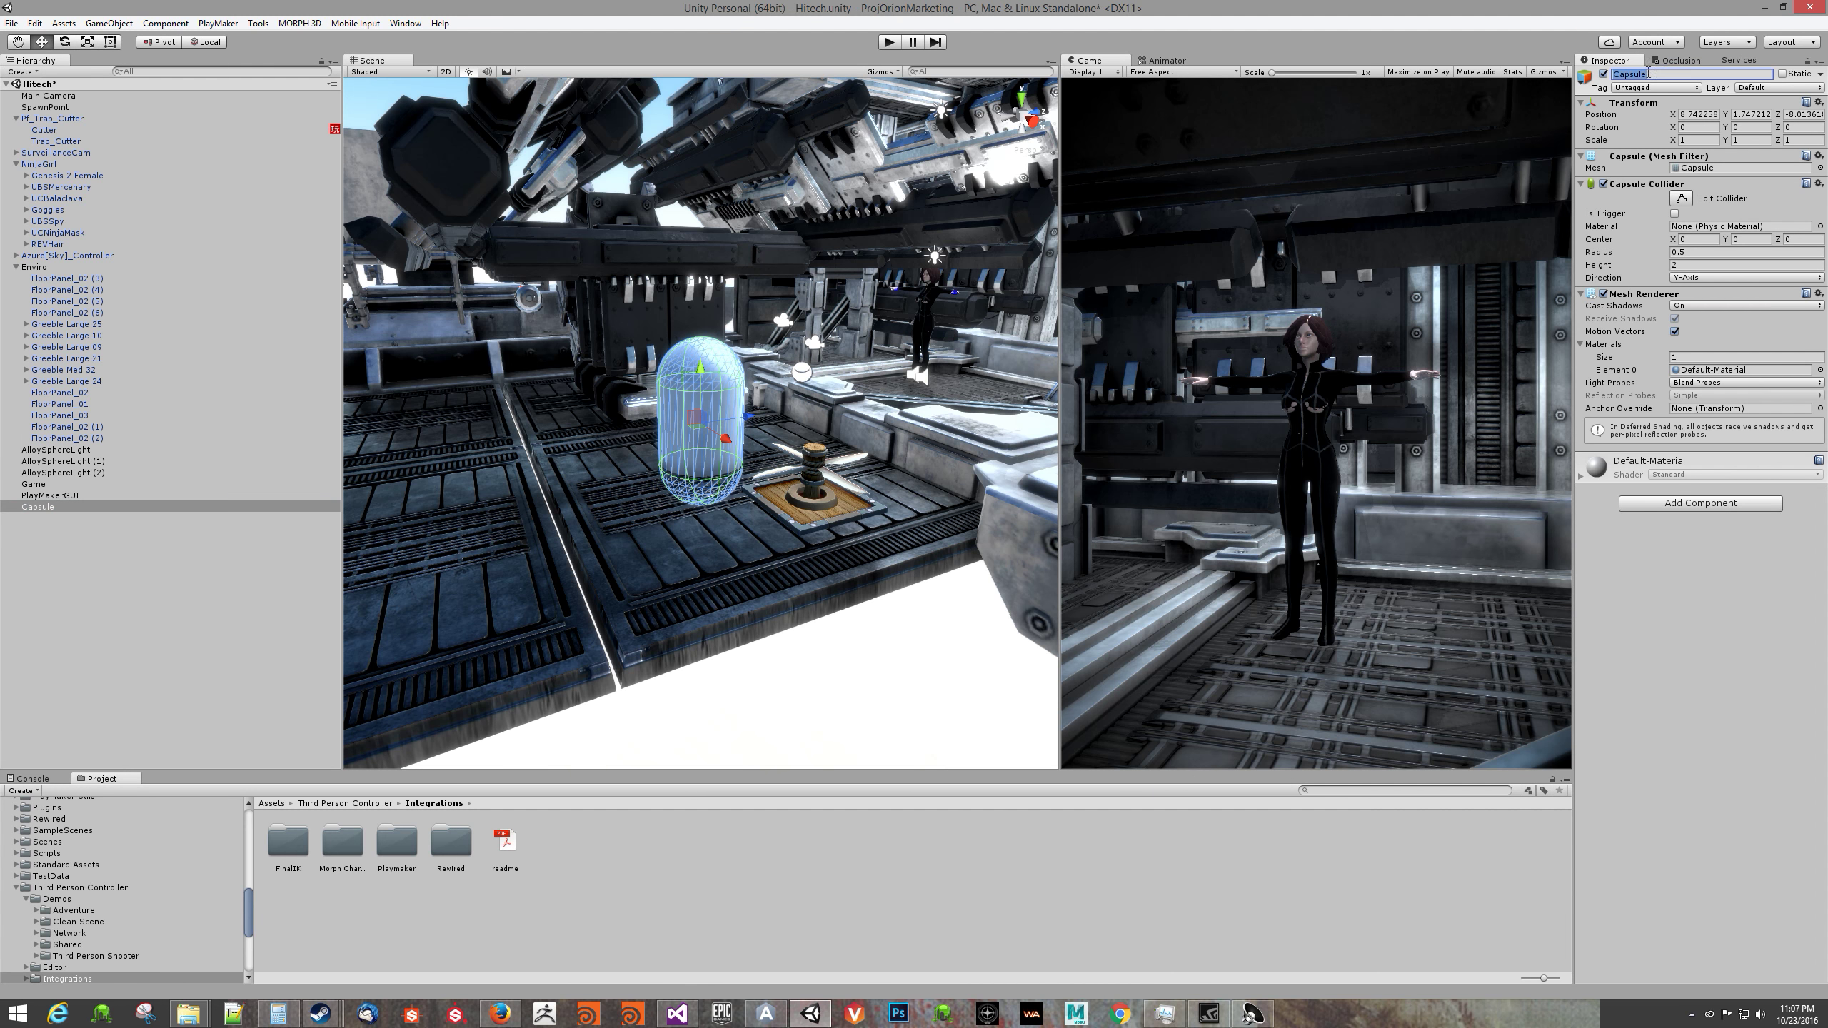
text(RedPi)
Step: Create a new material named Red in the Third Person Controller Integrations folder
click(1597, 472)
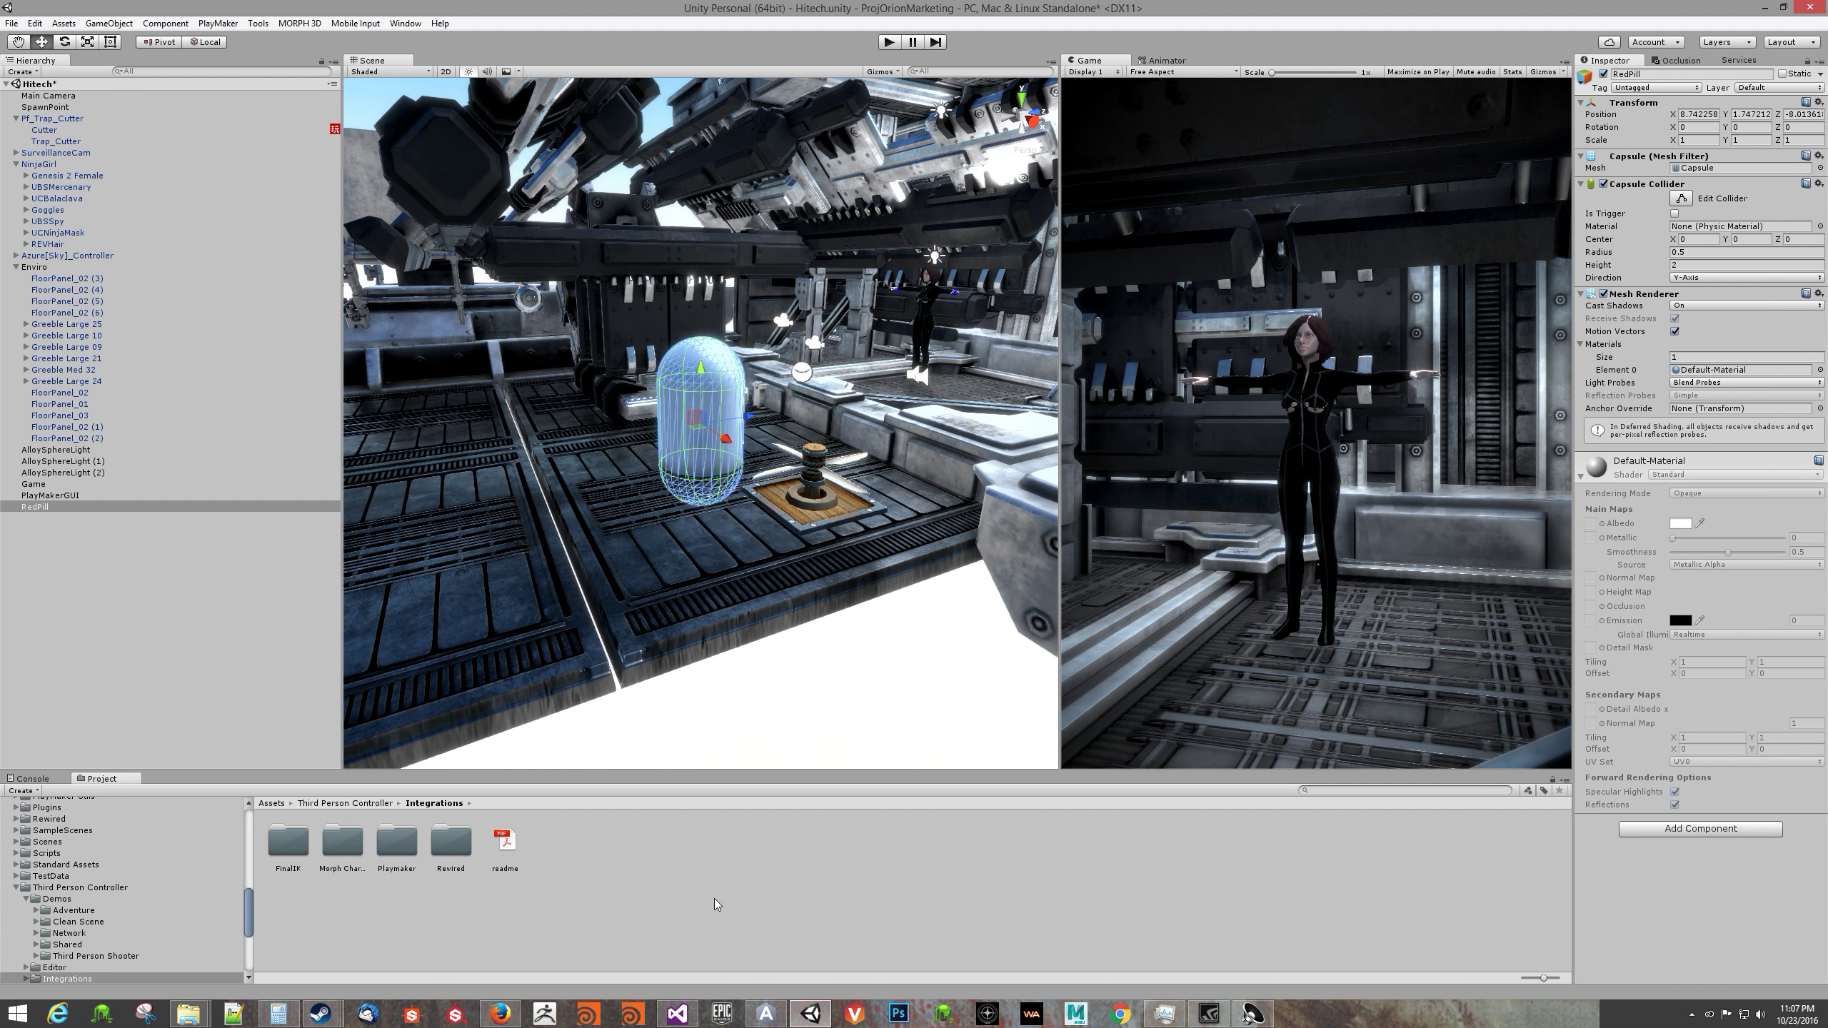
right_click(663, 869)
mouse_move(719, 605)
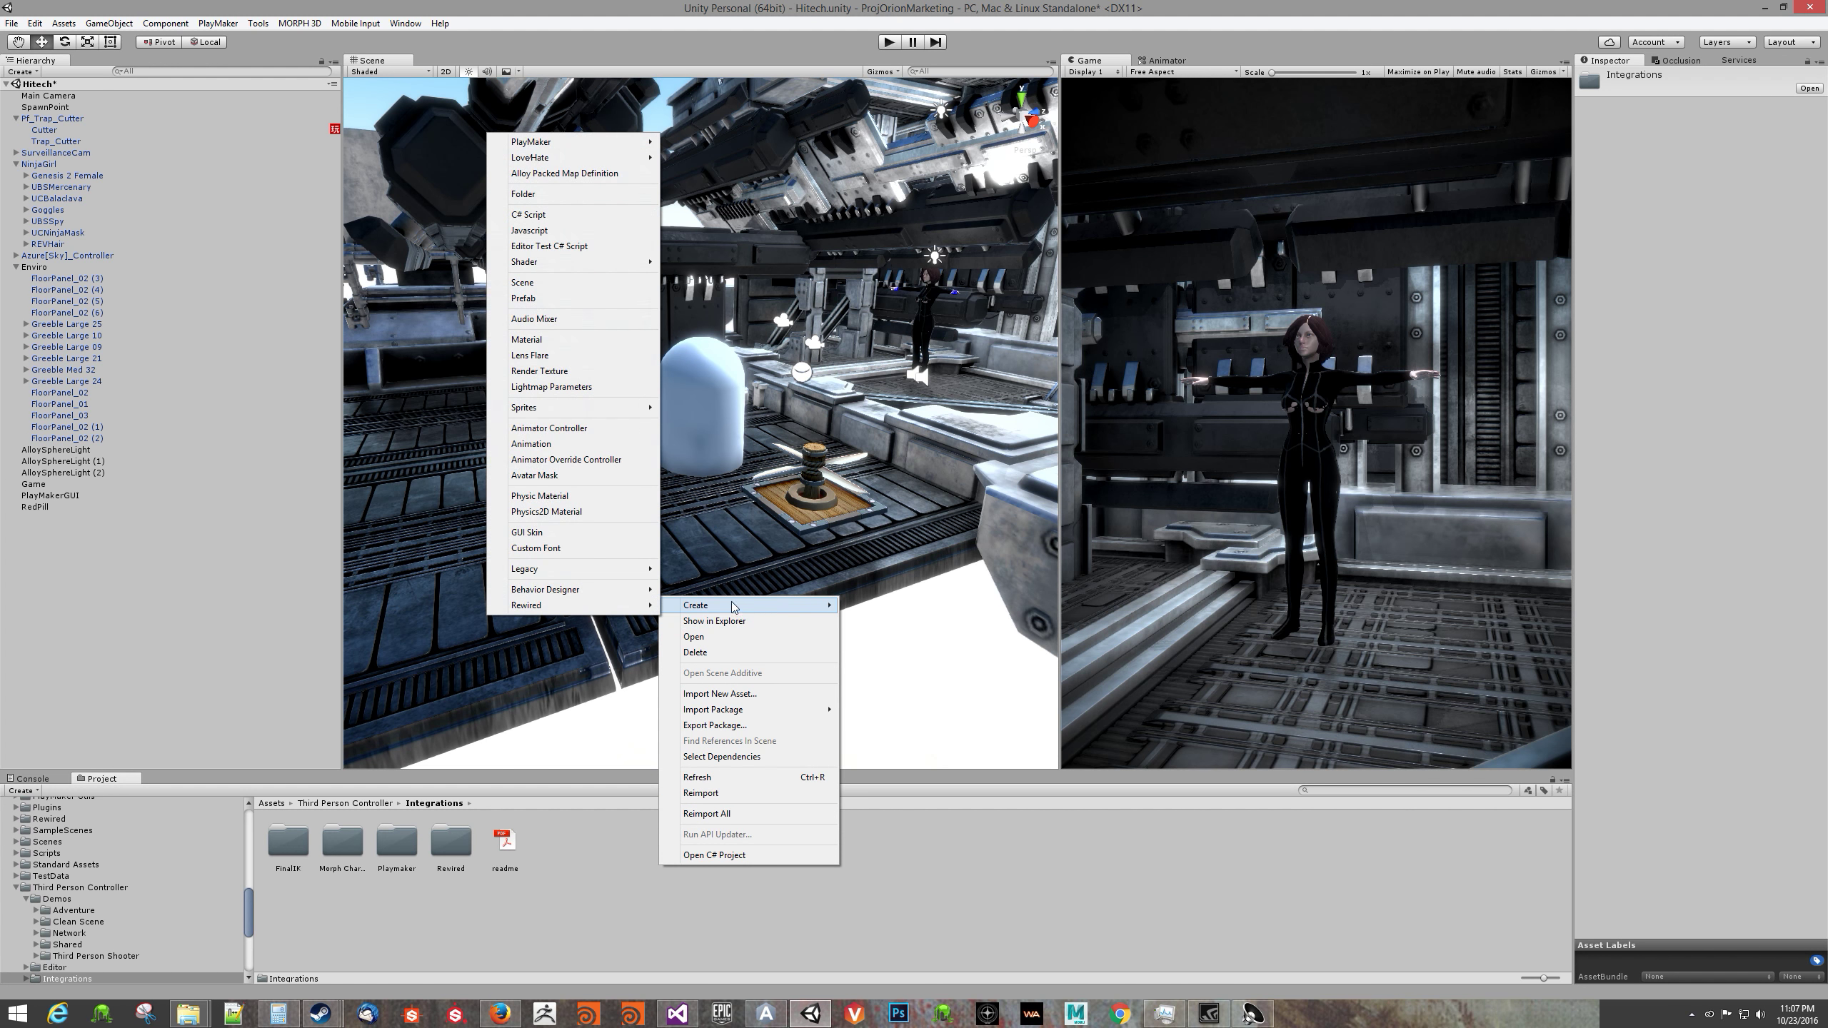
click(568, 342)
text(Res)
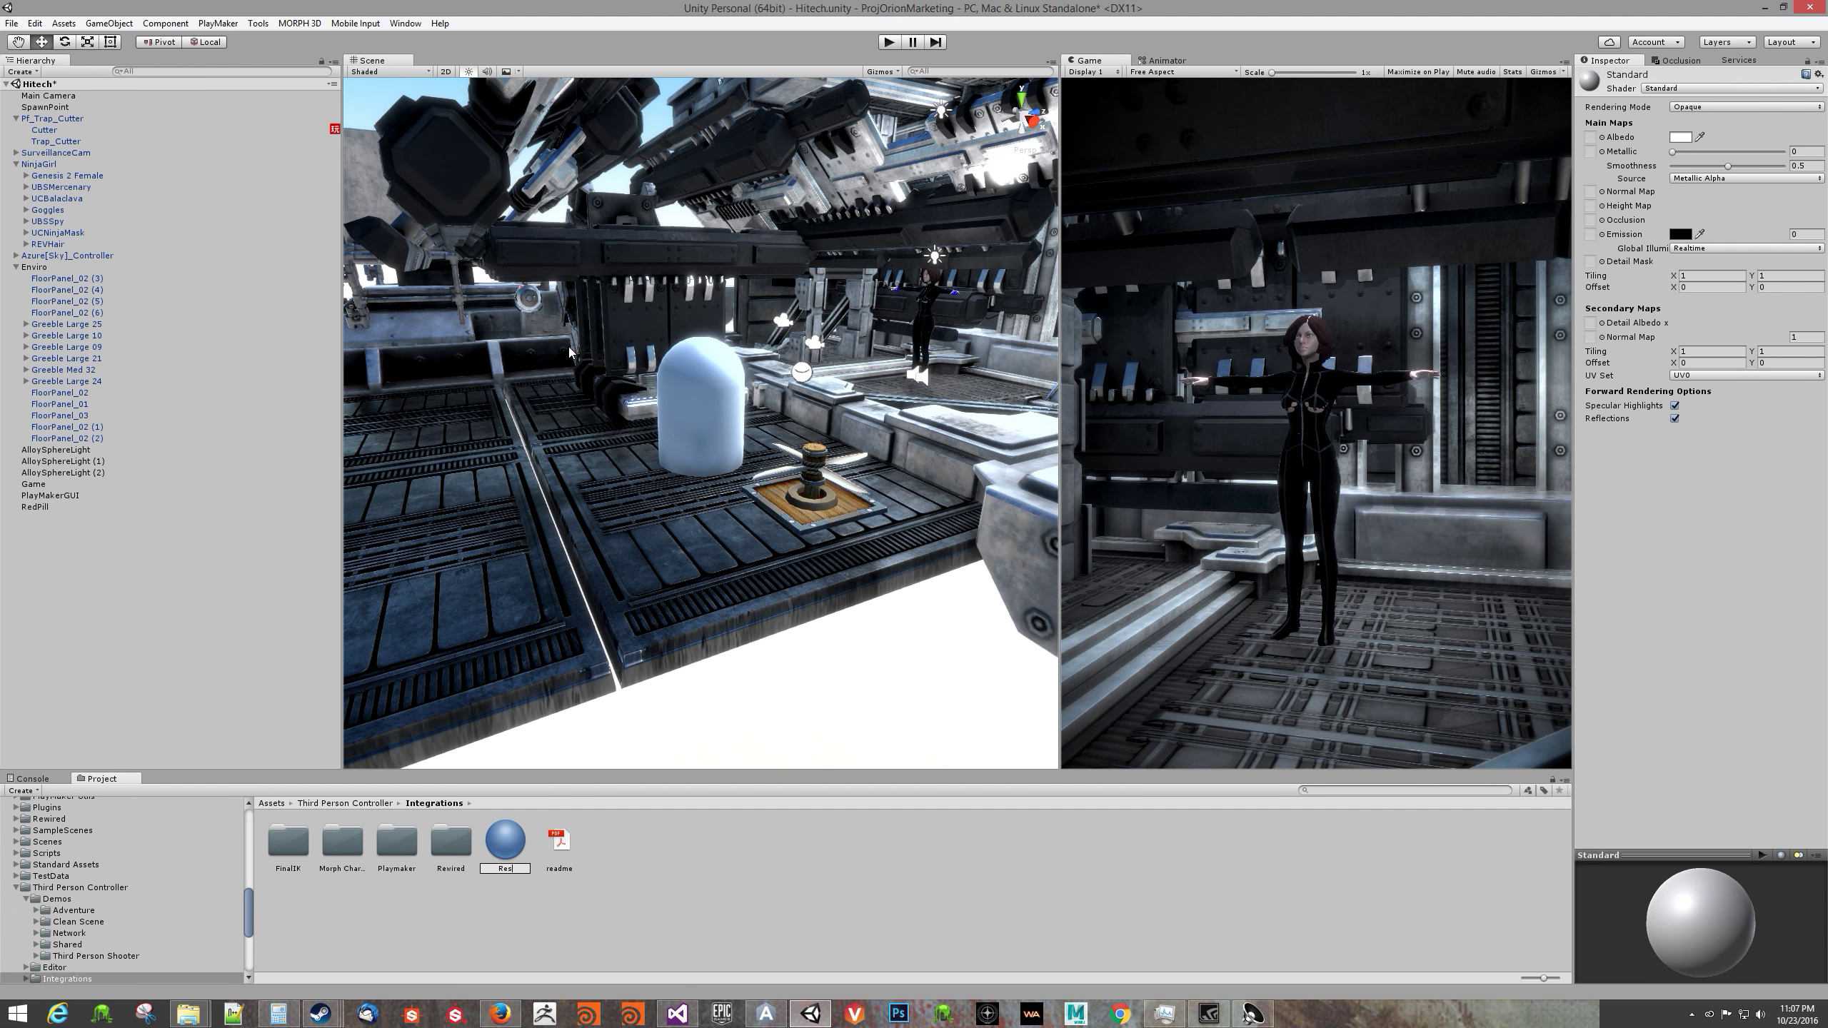
key(Return)
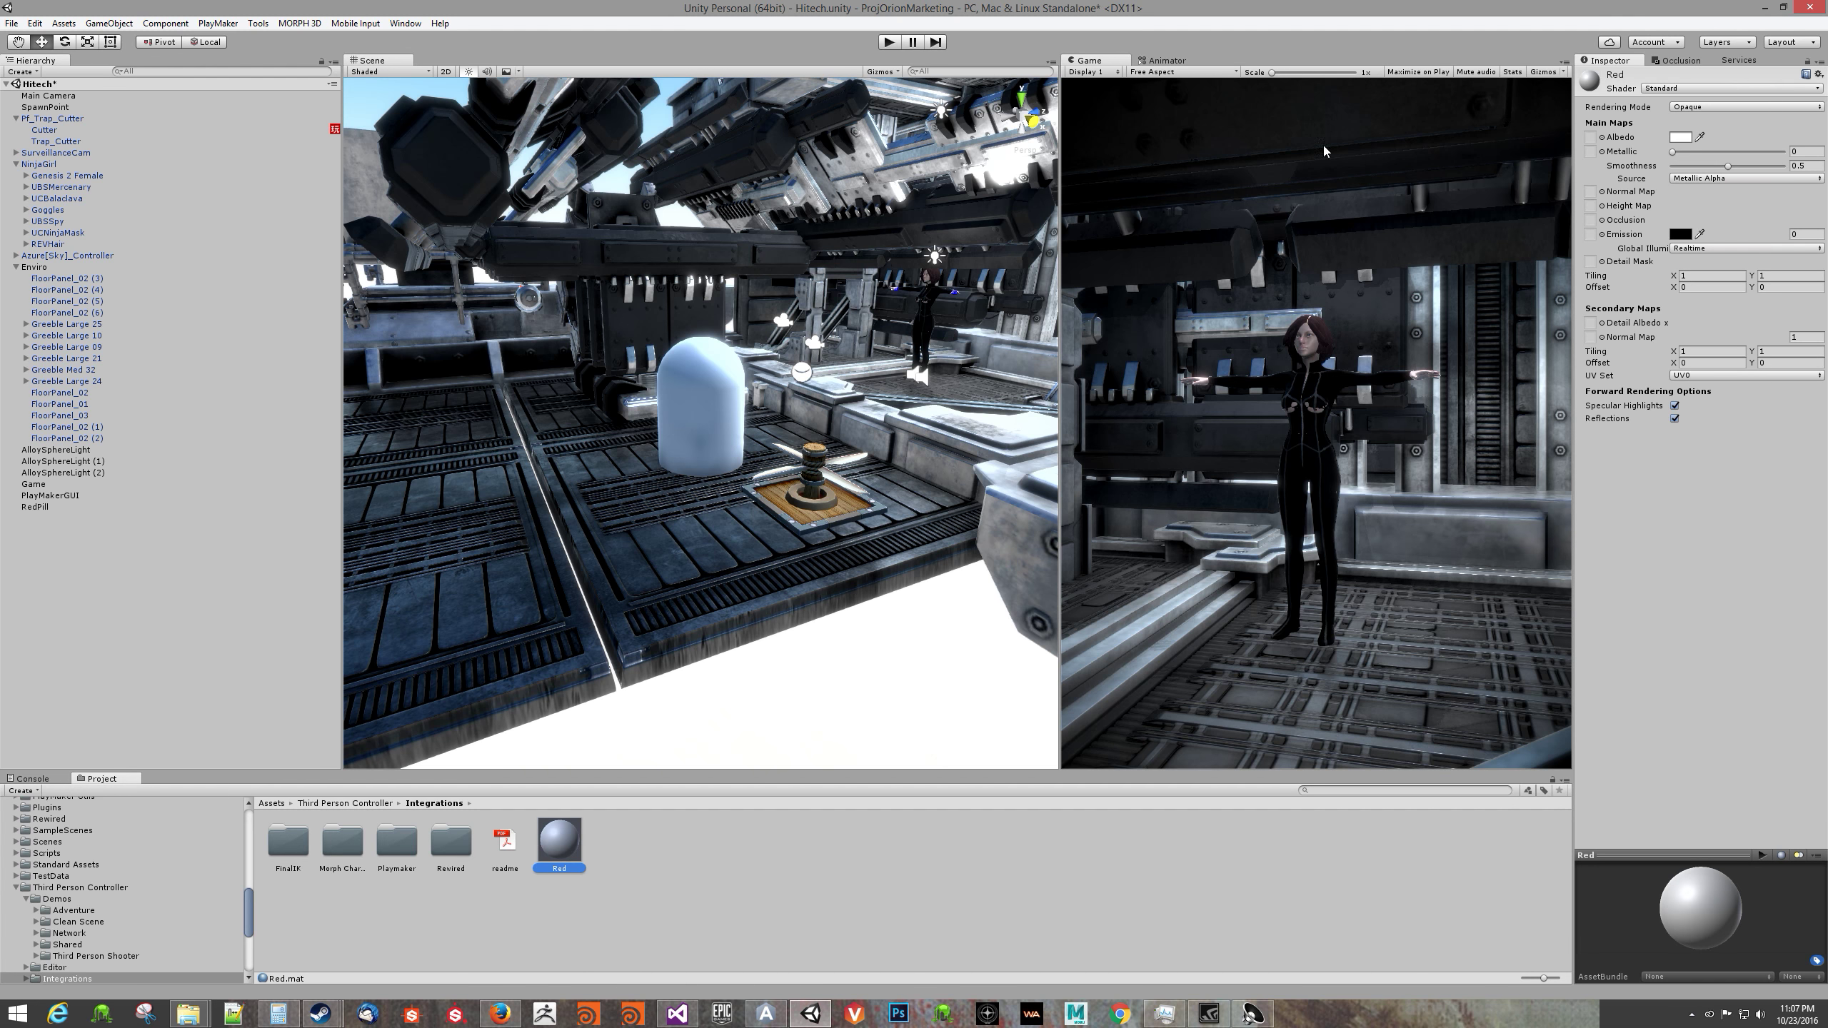
Step: Keep the Red material's Standard shader and set its albedo color to pure red (FF0000FF)
click(1650, 88)
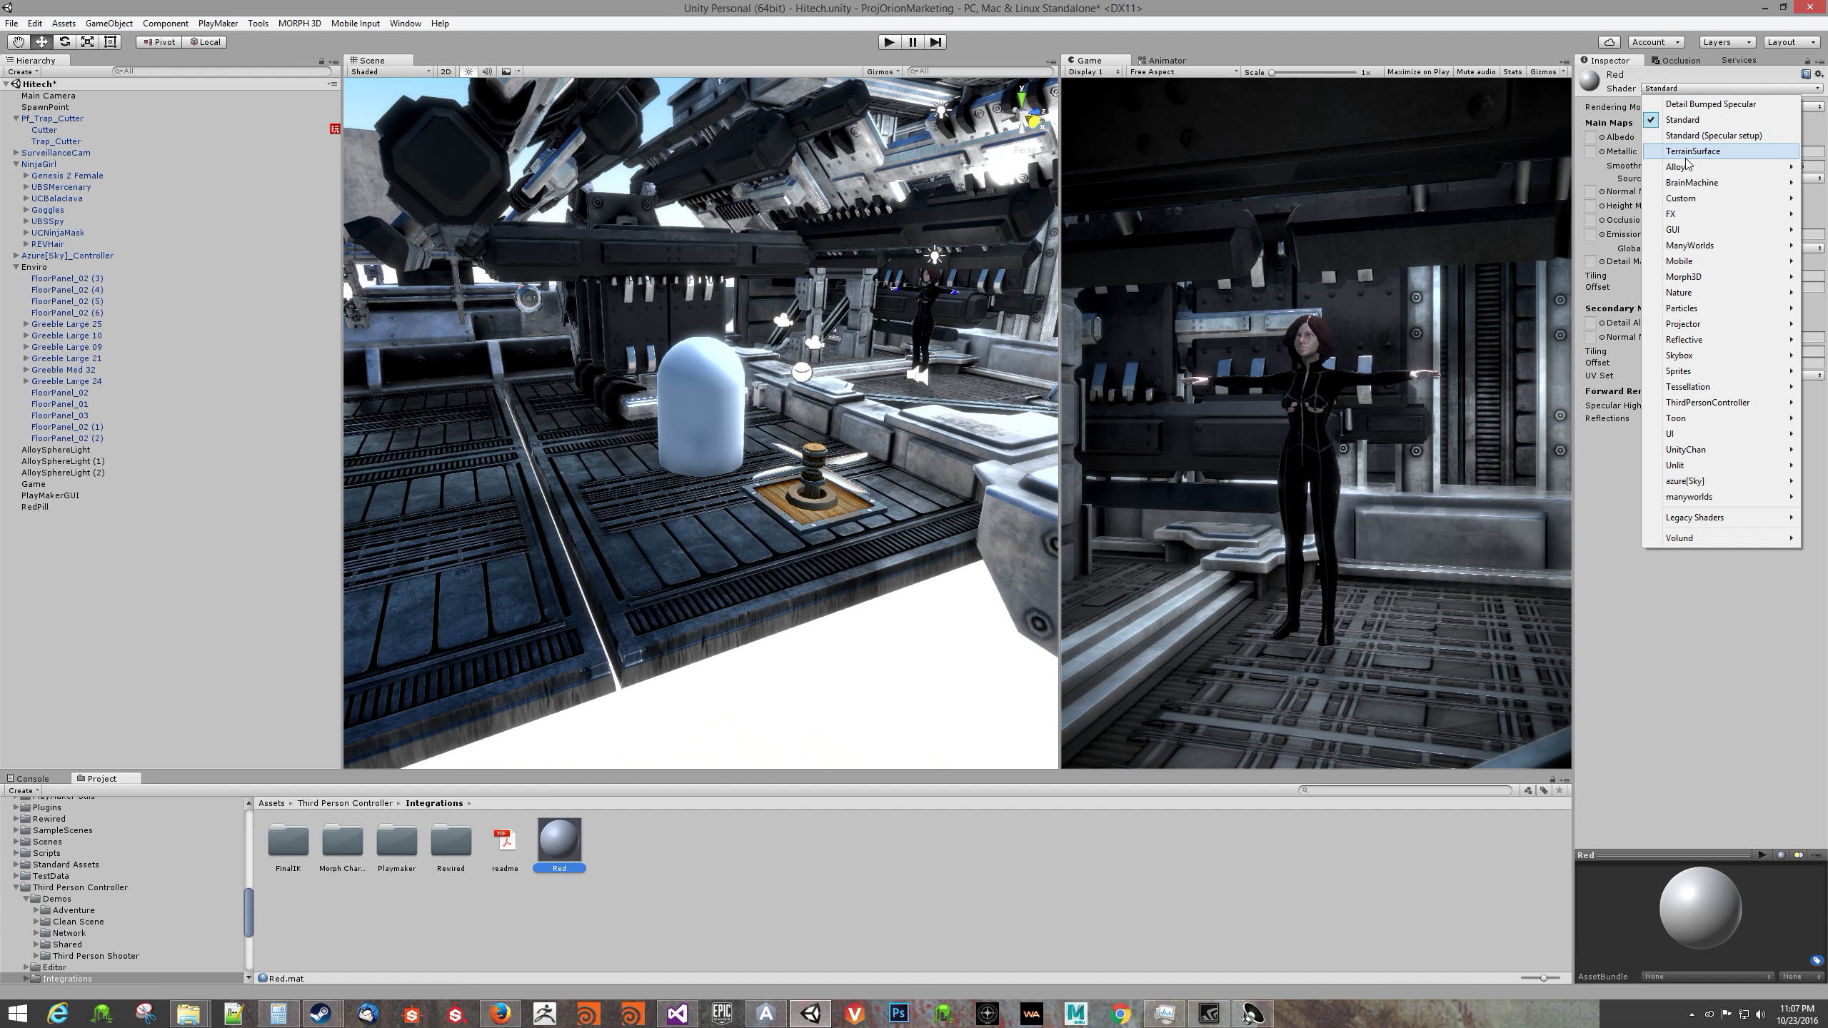
click(1625, 91)
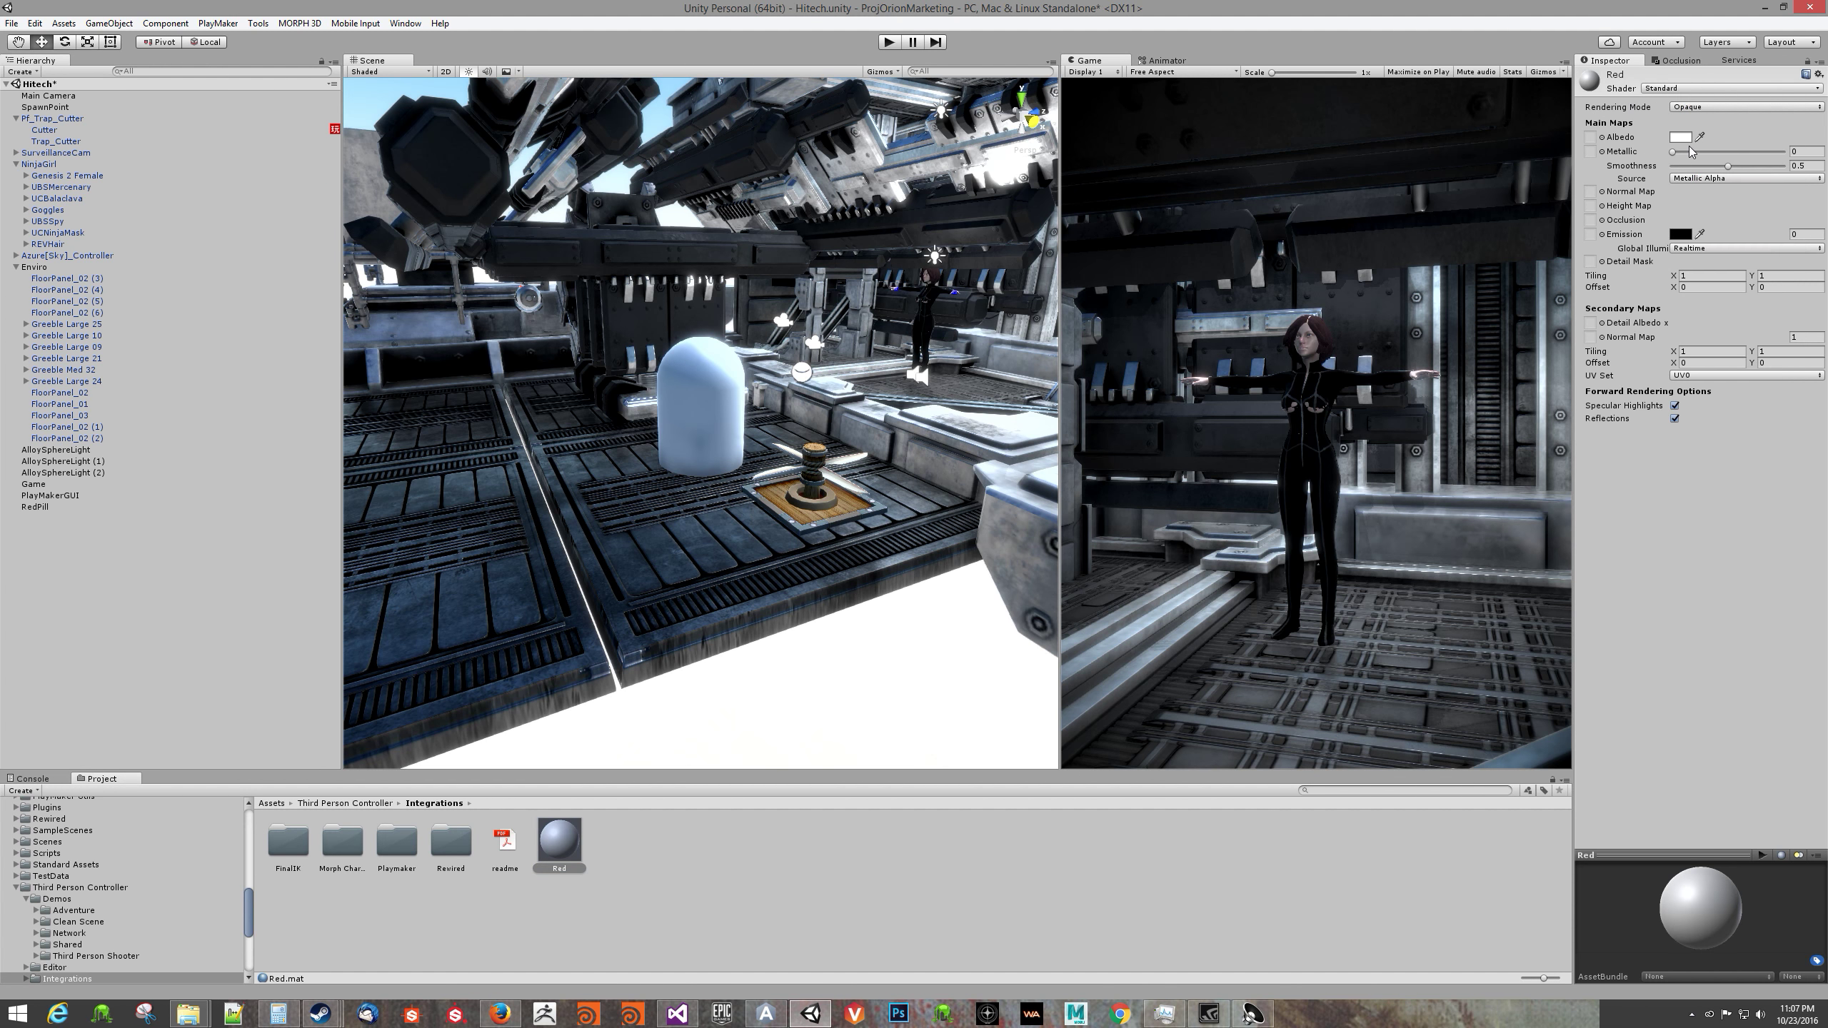
click(1684, 138)
click(974, 251)
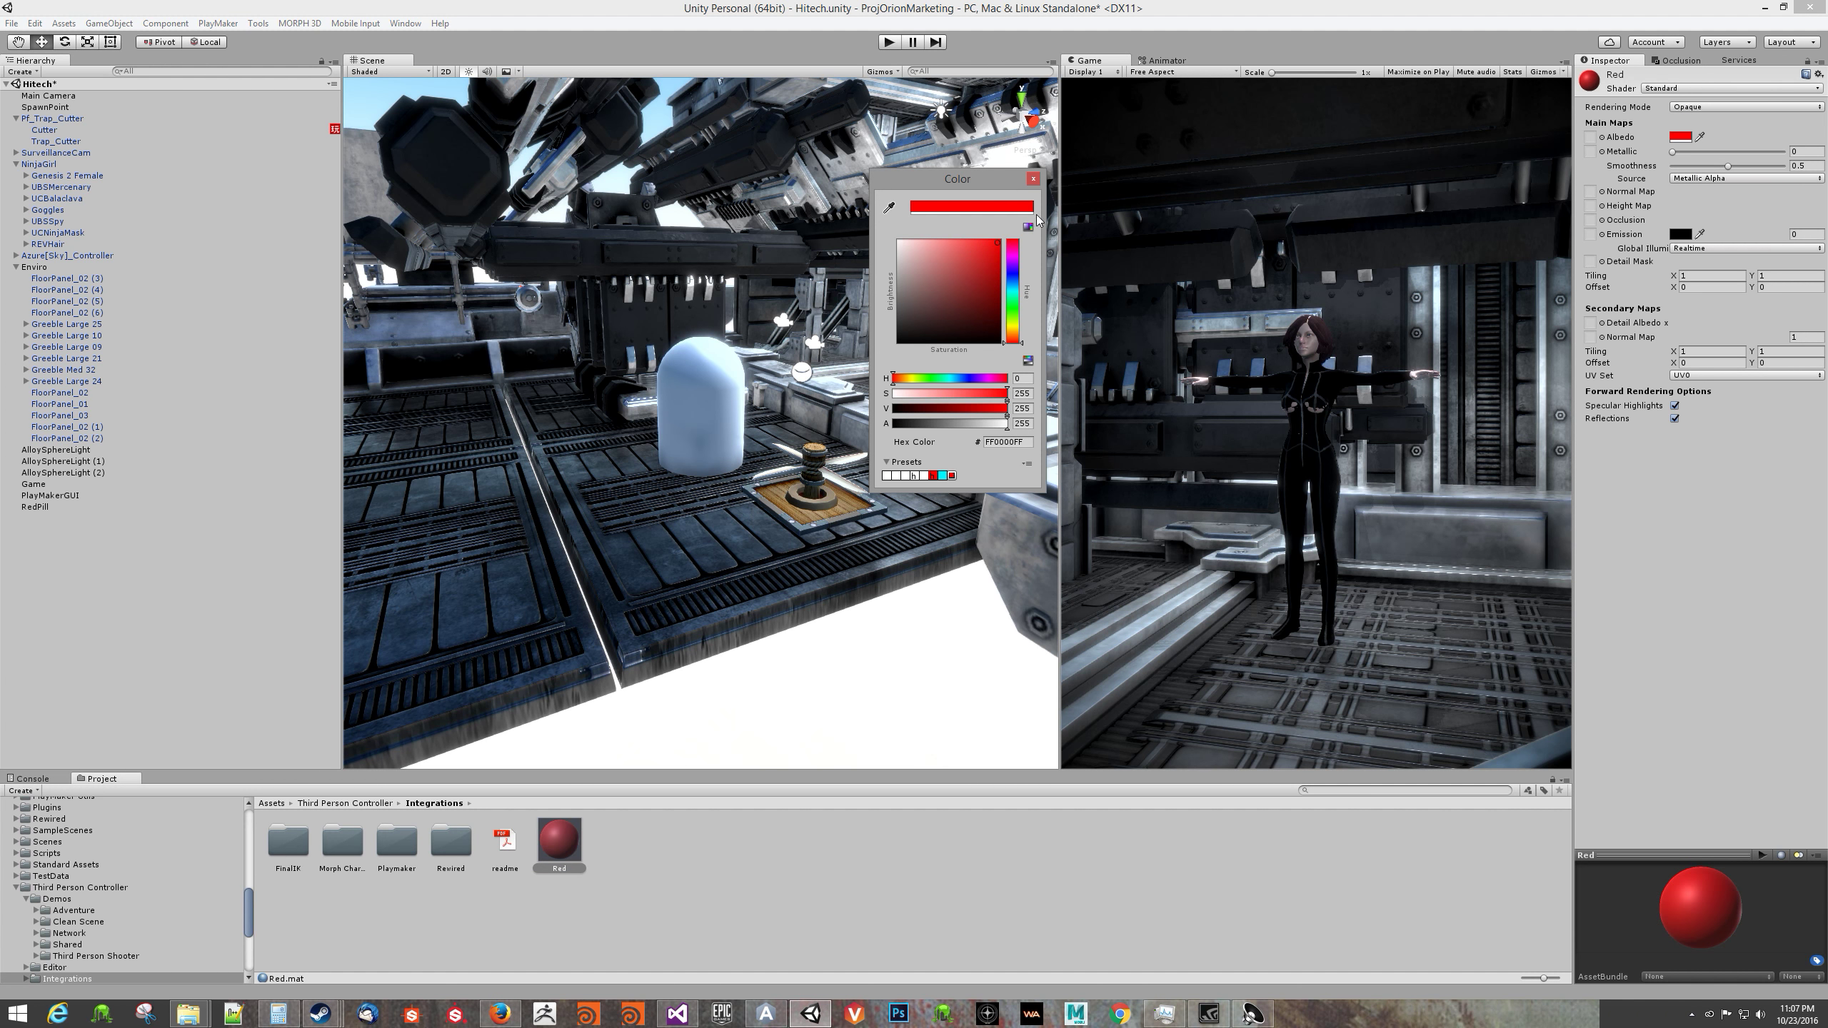
Step: Assign the Red material to the RedPill capsule's mesh renderer
click(714, 398)
click(712, 366)
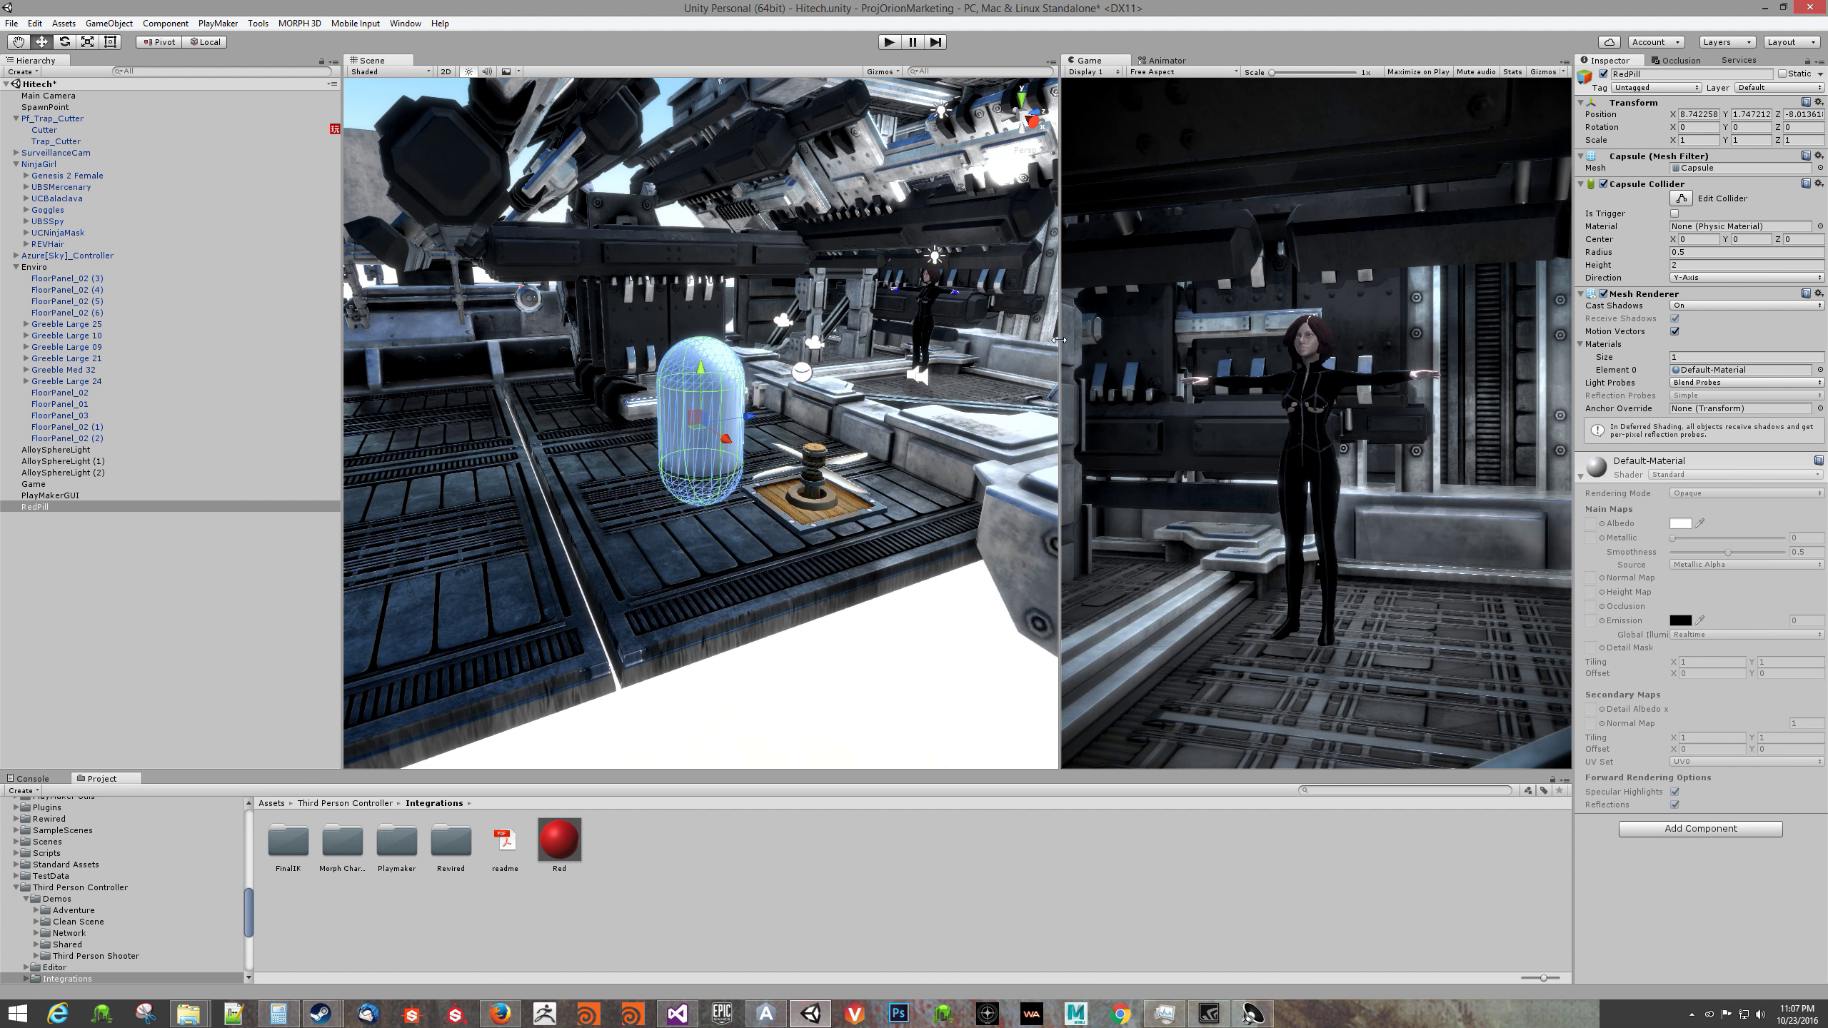
click(1717, 371)
click(1819, 370)
text(re)
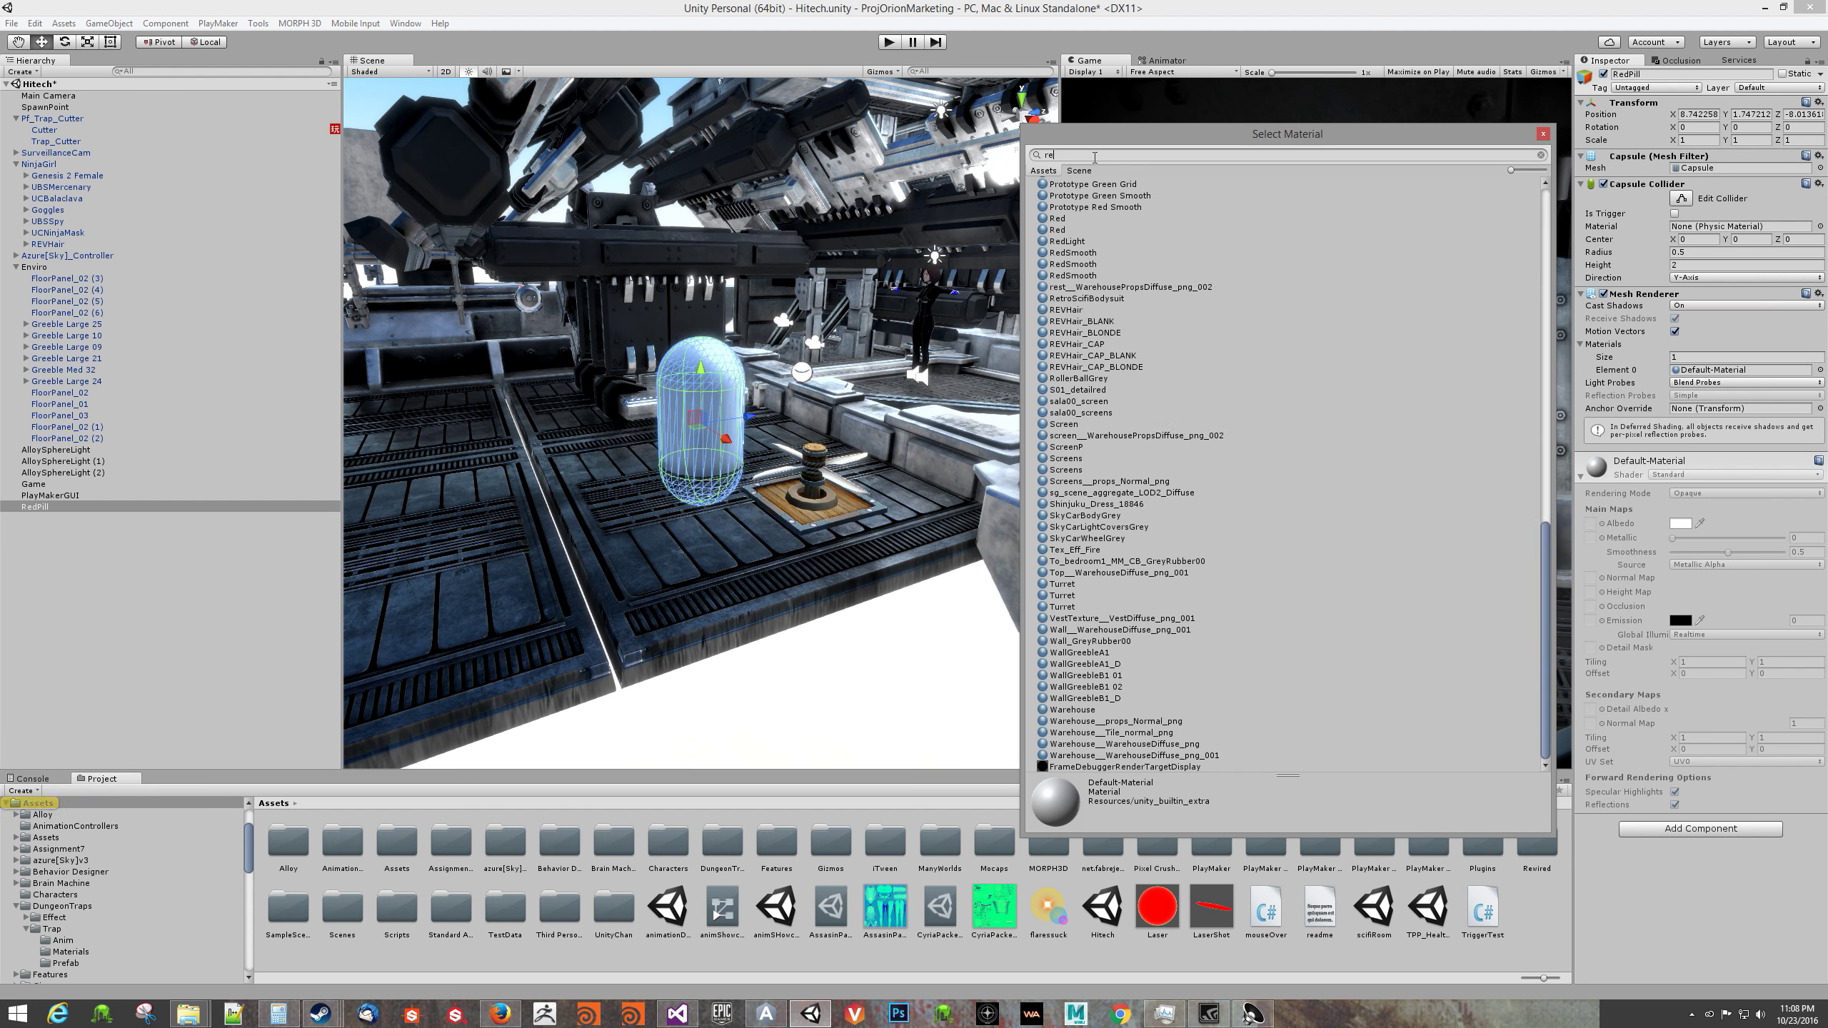
text(d)
click(1058, 229)
click(1058, 219)
double_click(1058, 228)
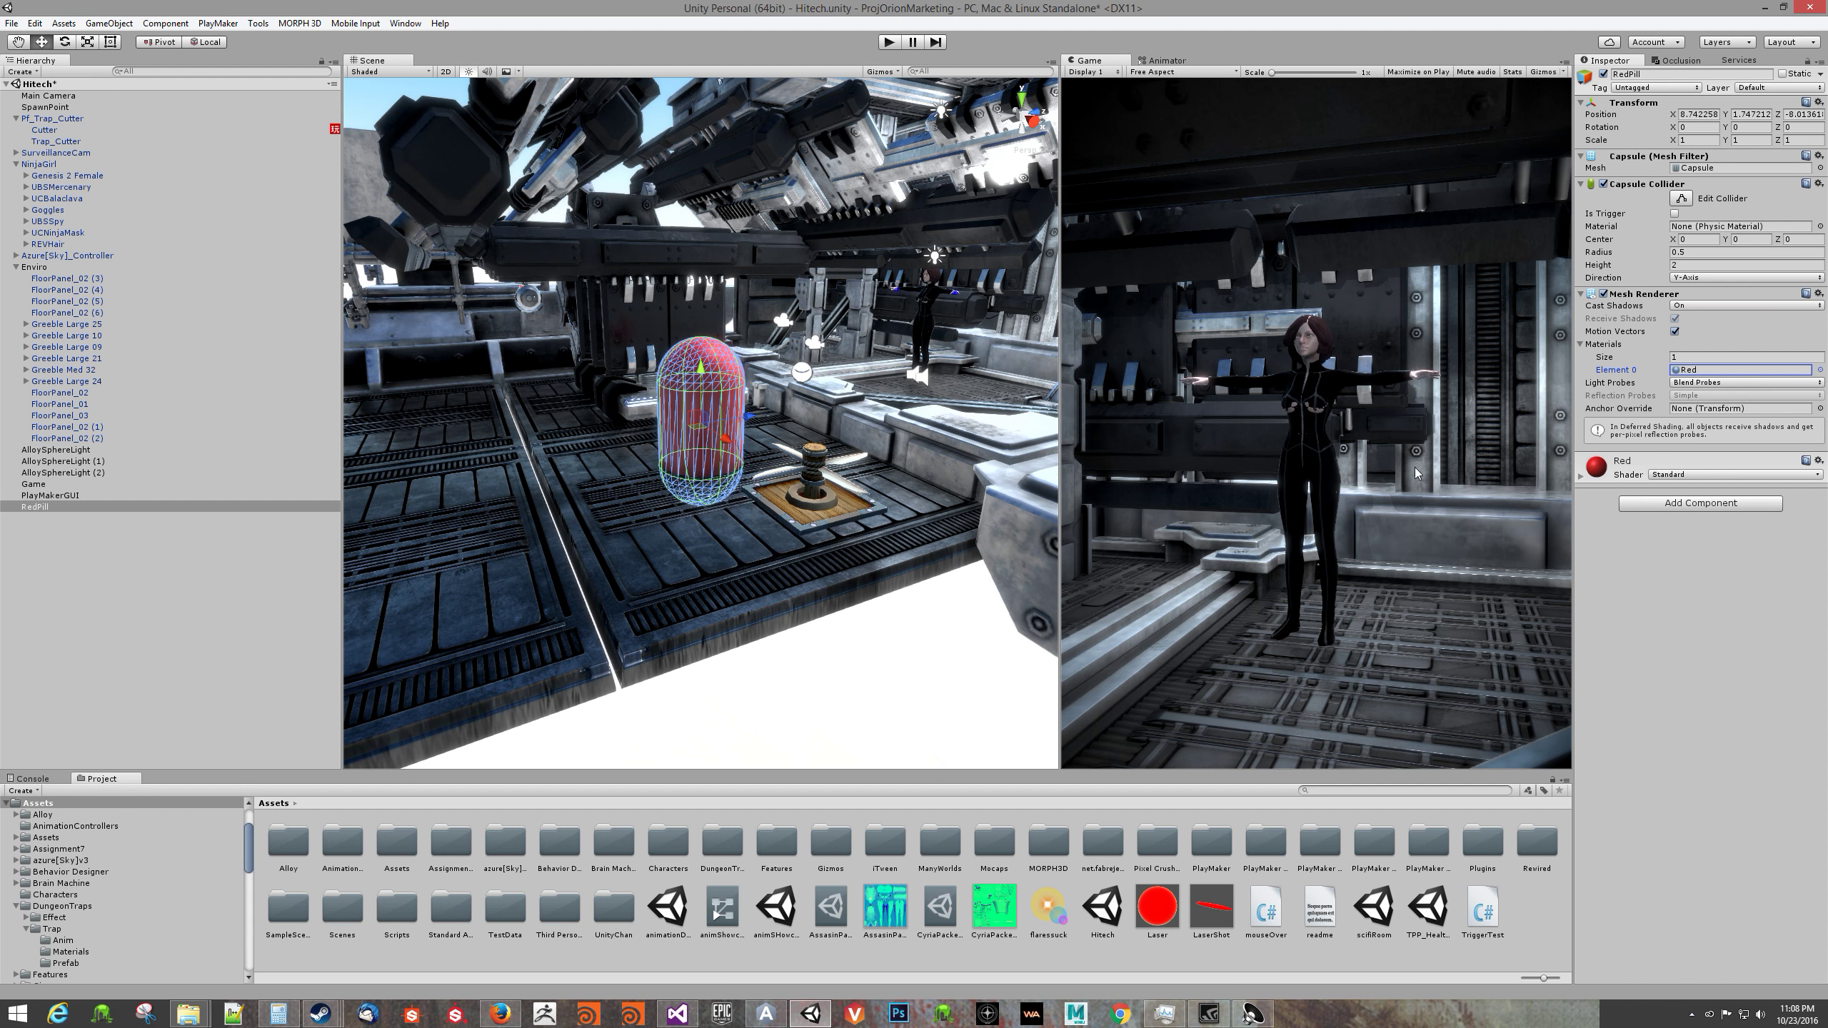
Step: Set the RedPill's scale to 0.2 on the X, Y and Z axes
click(1687, 140)
text(.2)
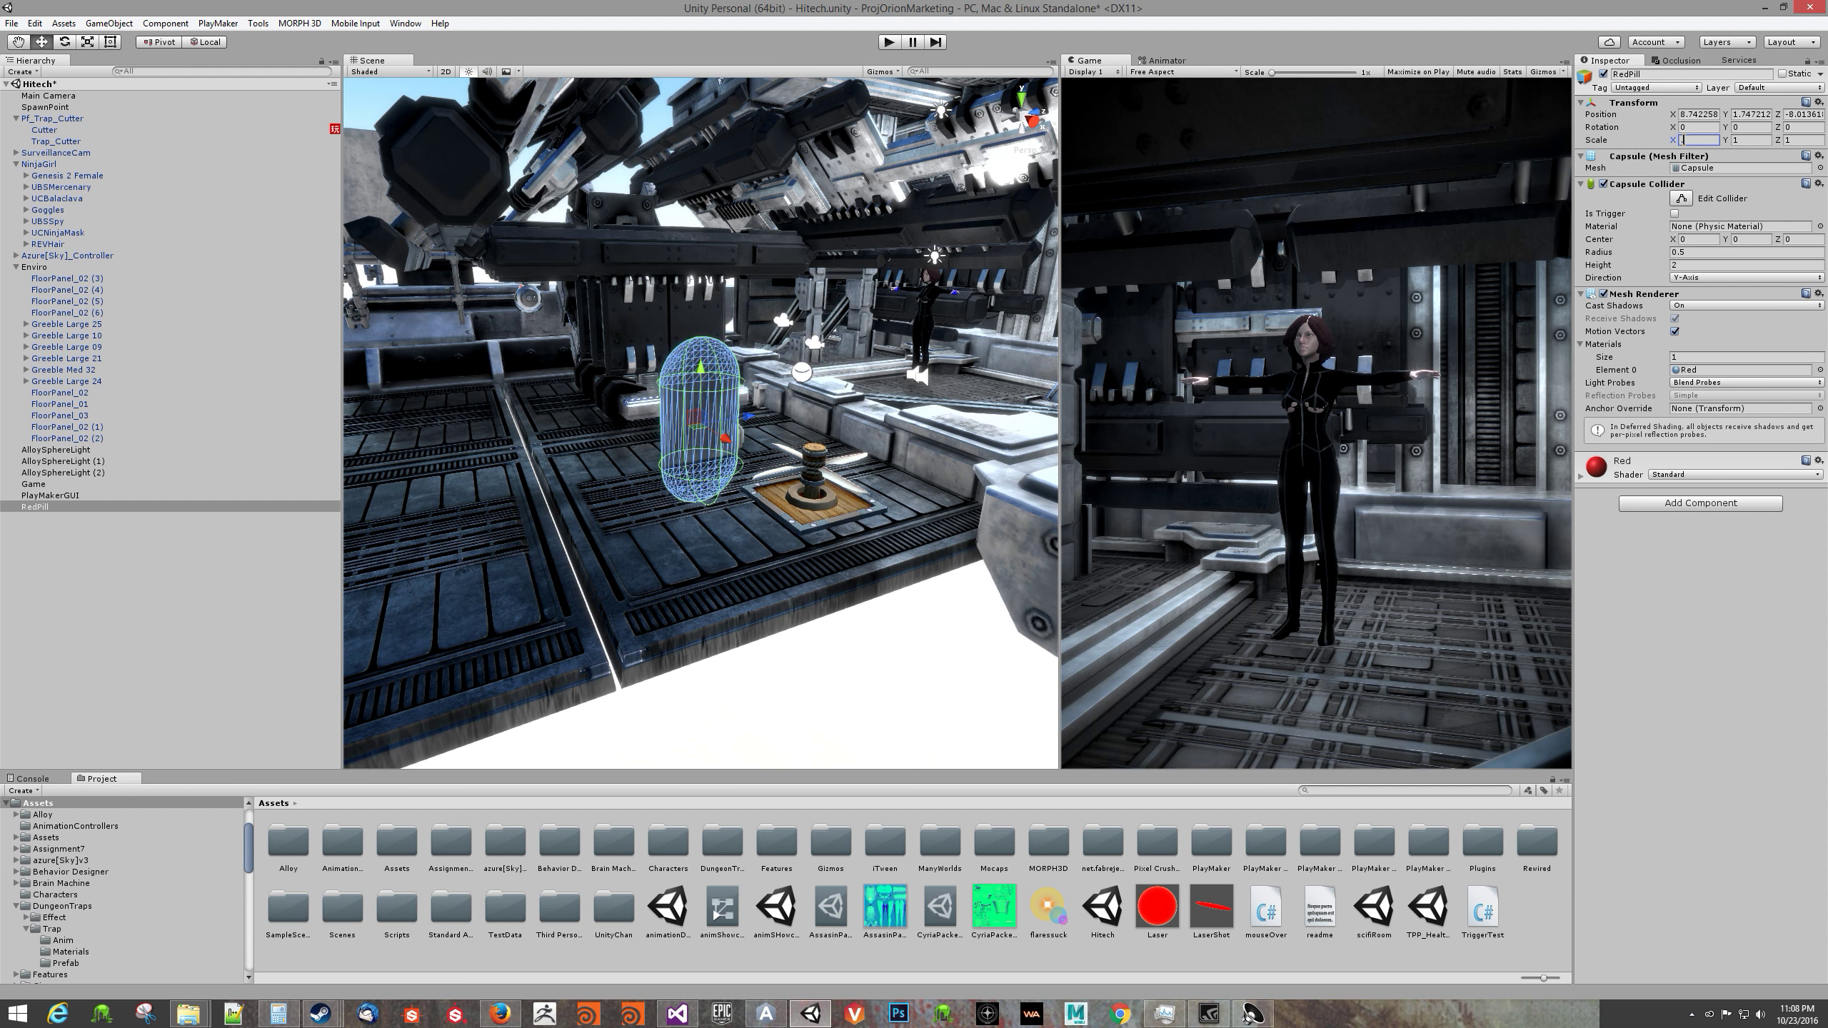
key(Tab)
text(.2)
key(Tab)
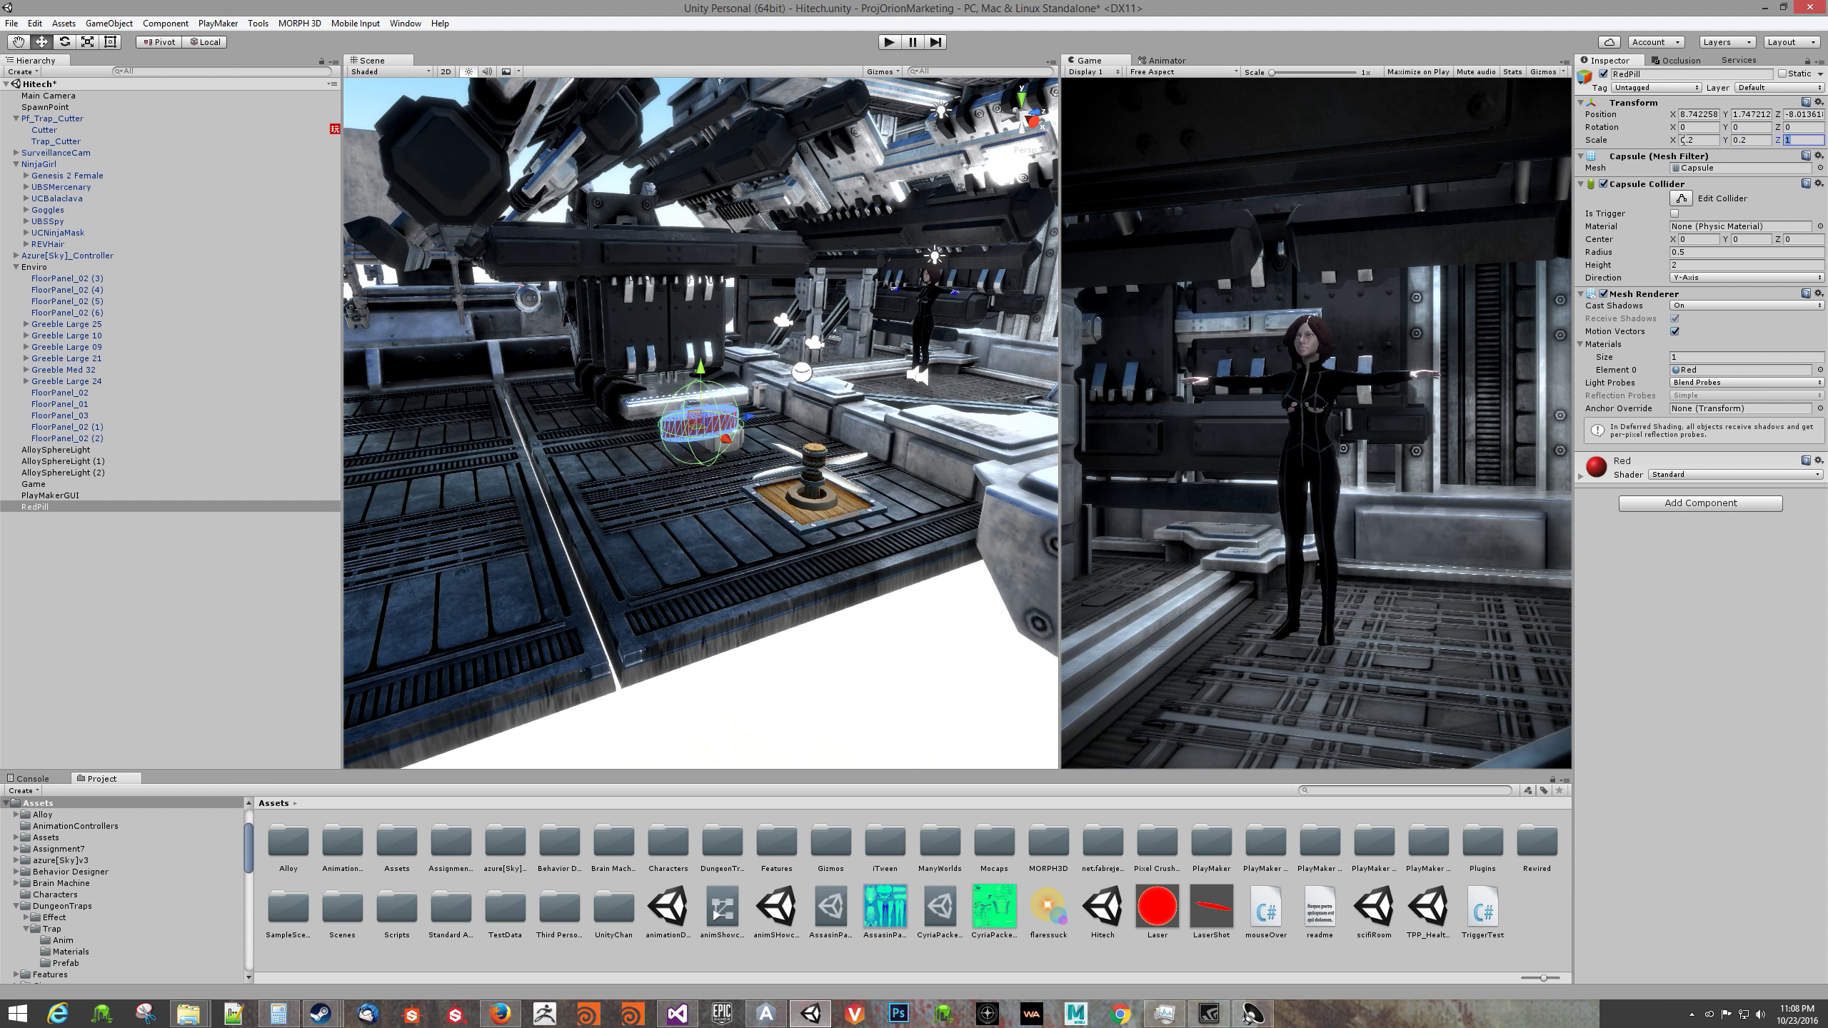
text(.2)
key(Return)
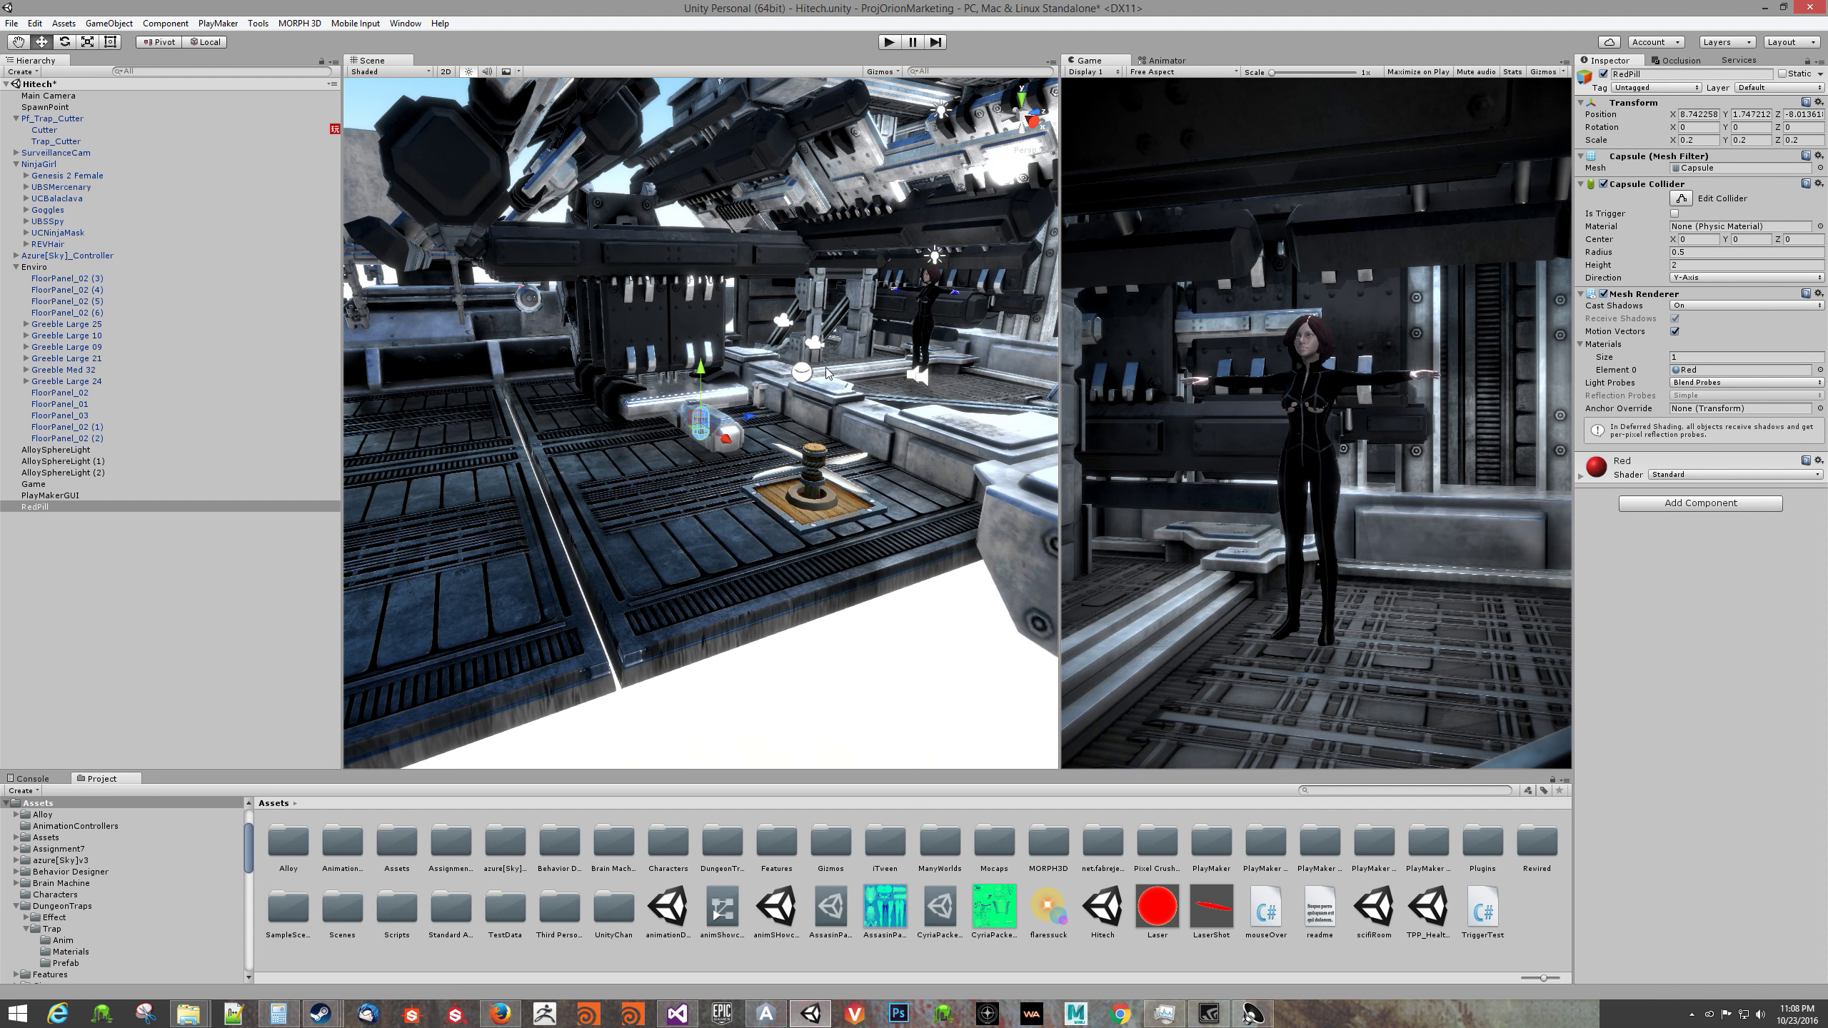
Step: Move RedPill across the floor to just beside the wooden base and make its capsule collider a trigger
drag(746, 420, 1051, 404)
scroll(691, 429, up, 8)
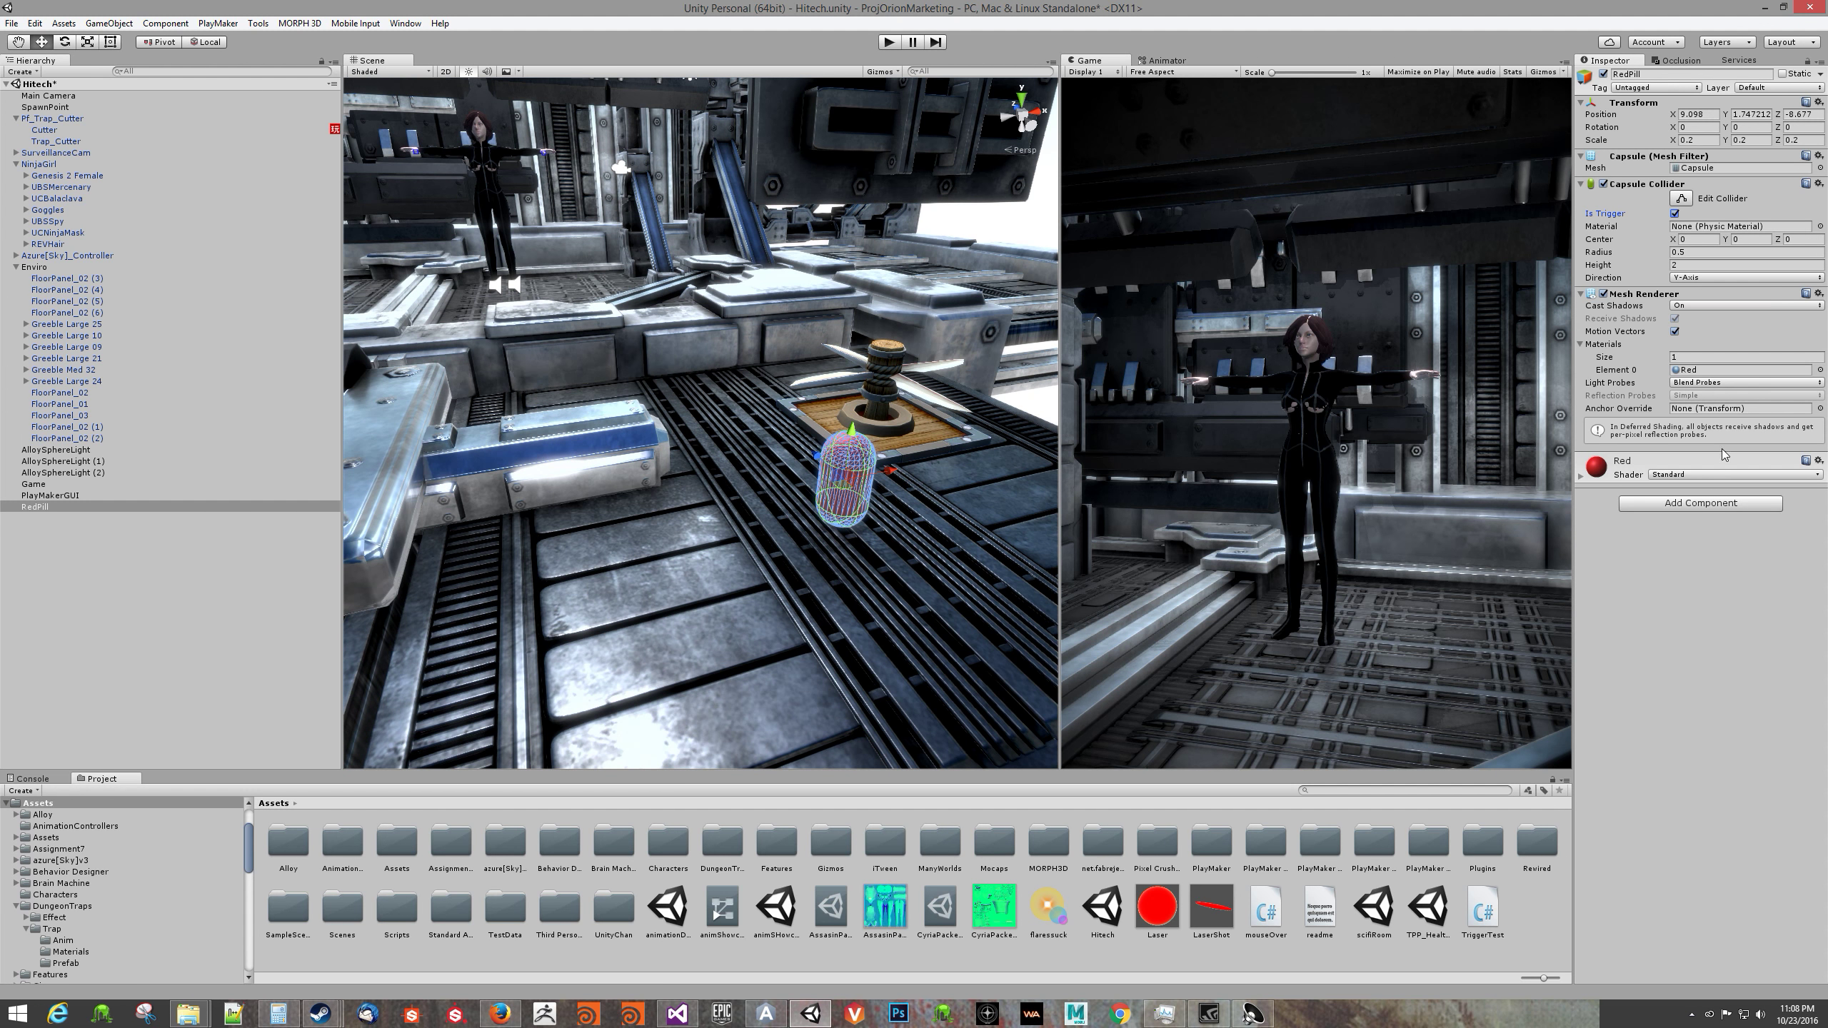
click(1691, 504)
text(fsm)
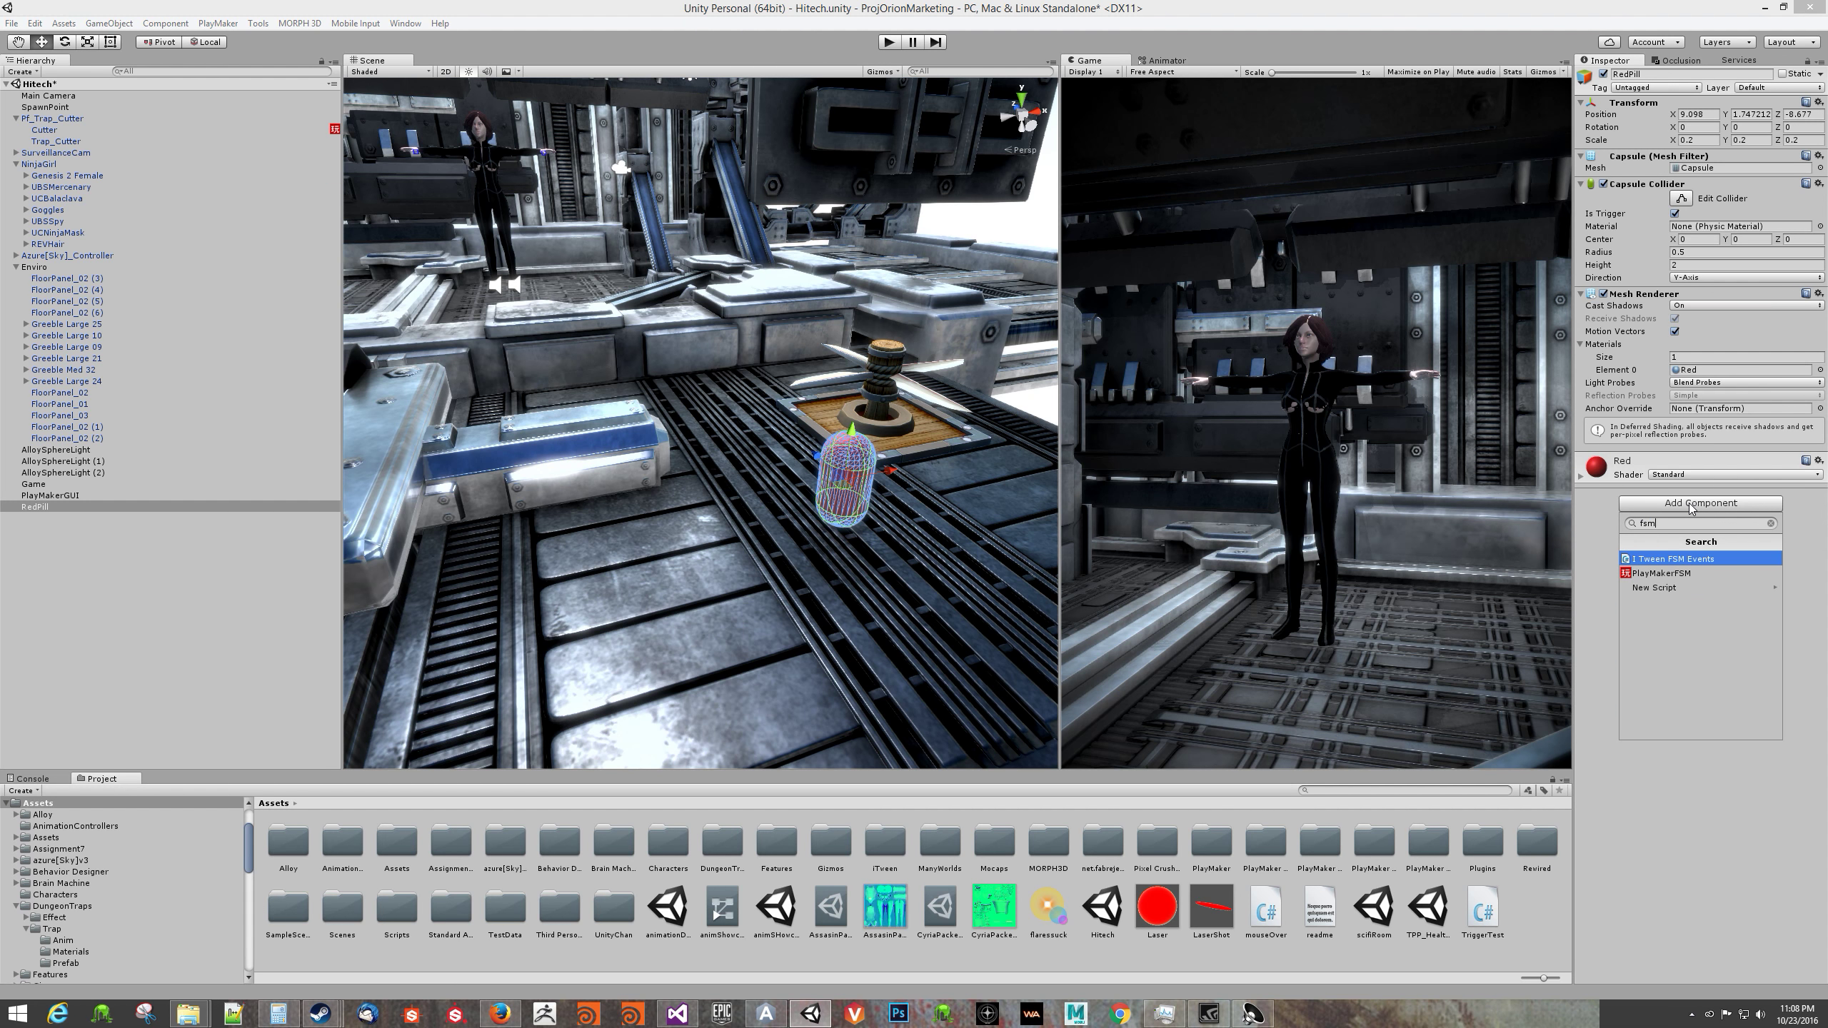
key(Return)
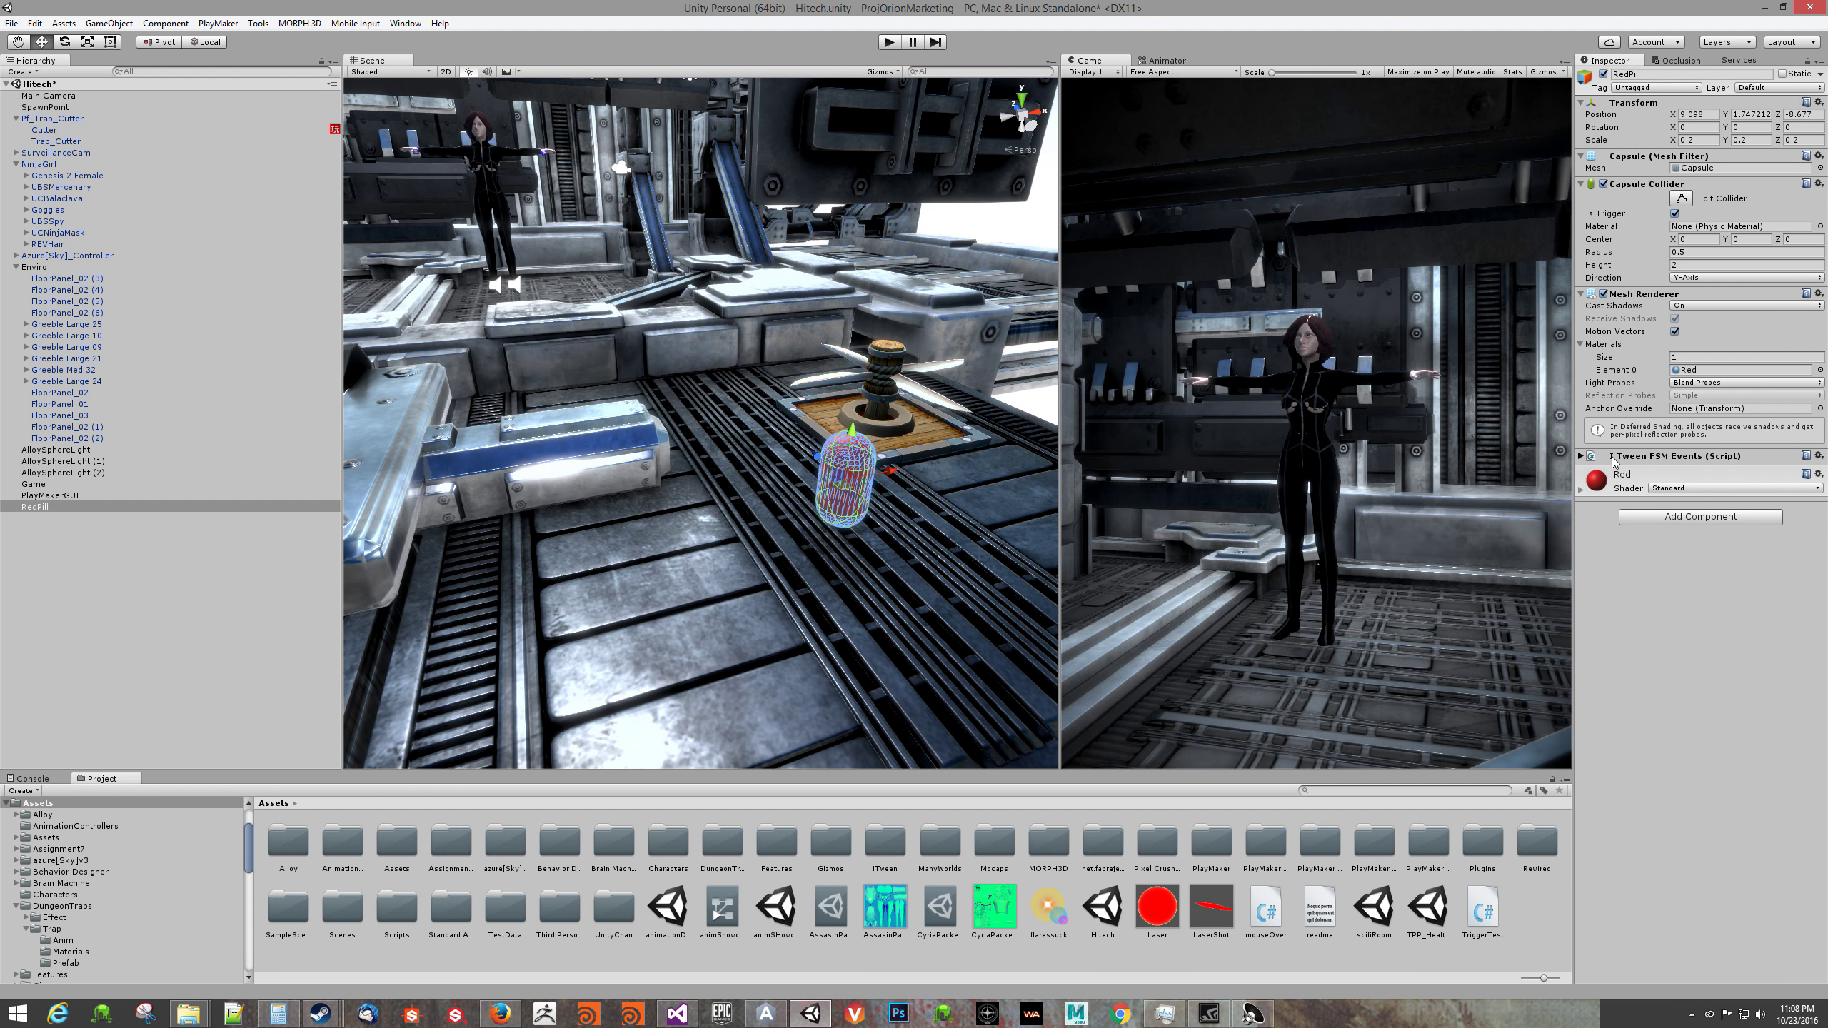
right_click(1612, 460)
click(1635, 477)
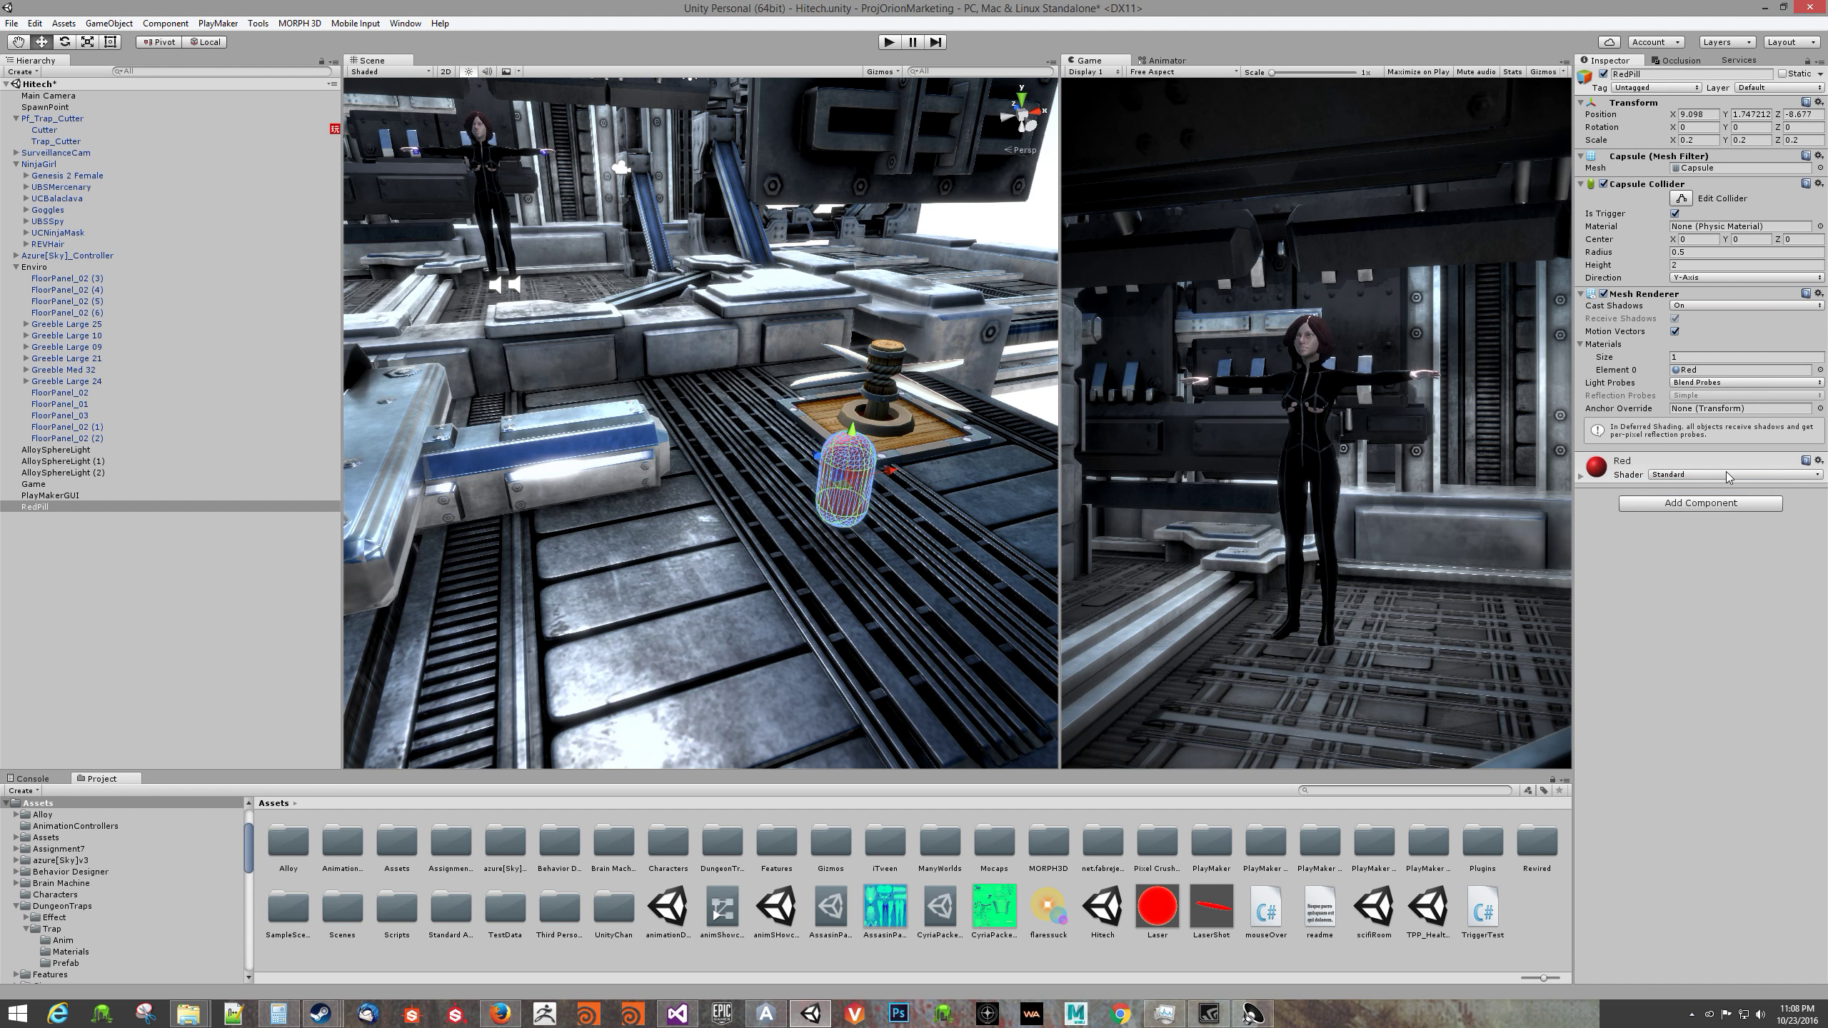
Step: Add a PlayMakerFSM component named HealPlayer to RedPill and open its graph for editing
click(1703, 504)
click(1662, 573)
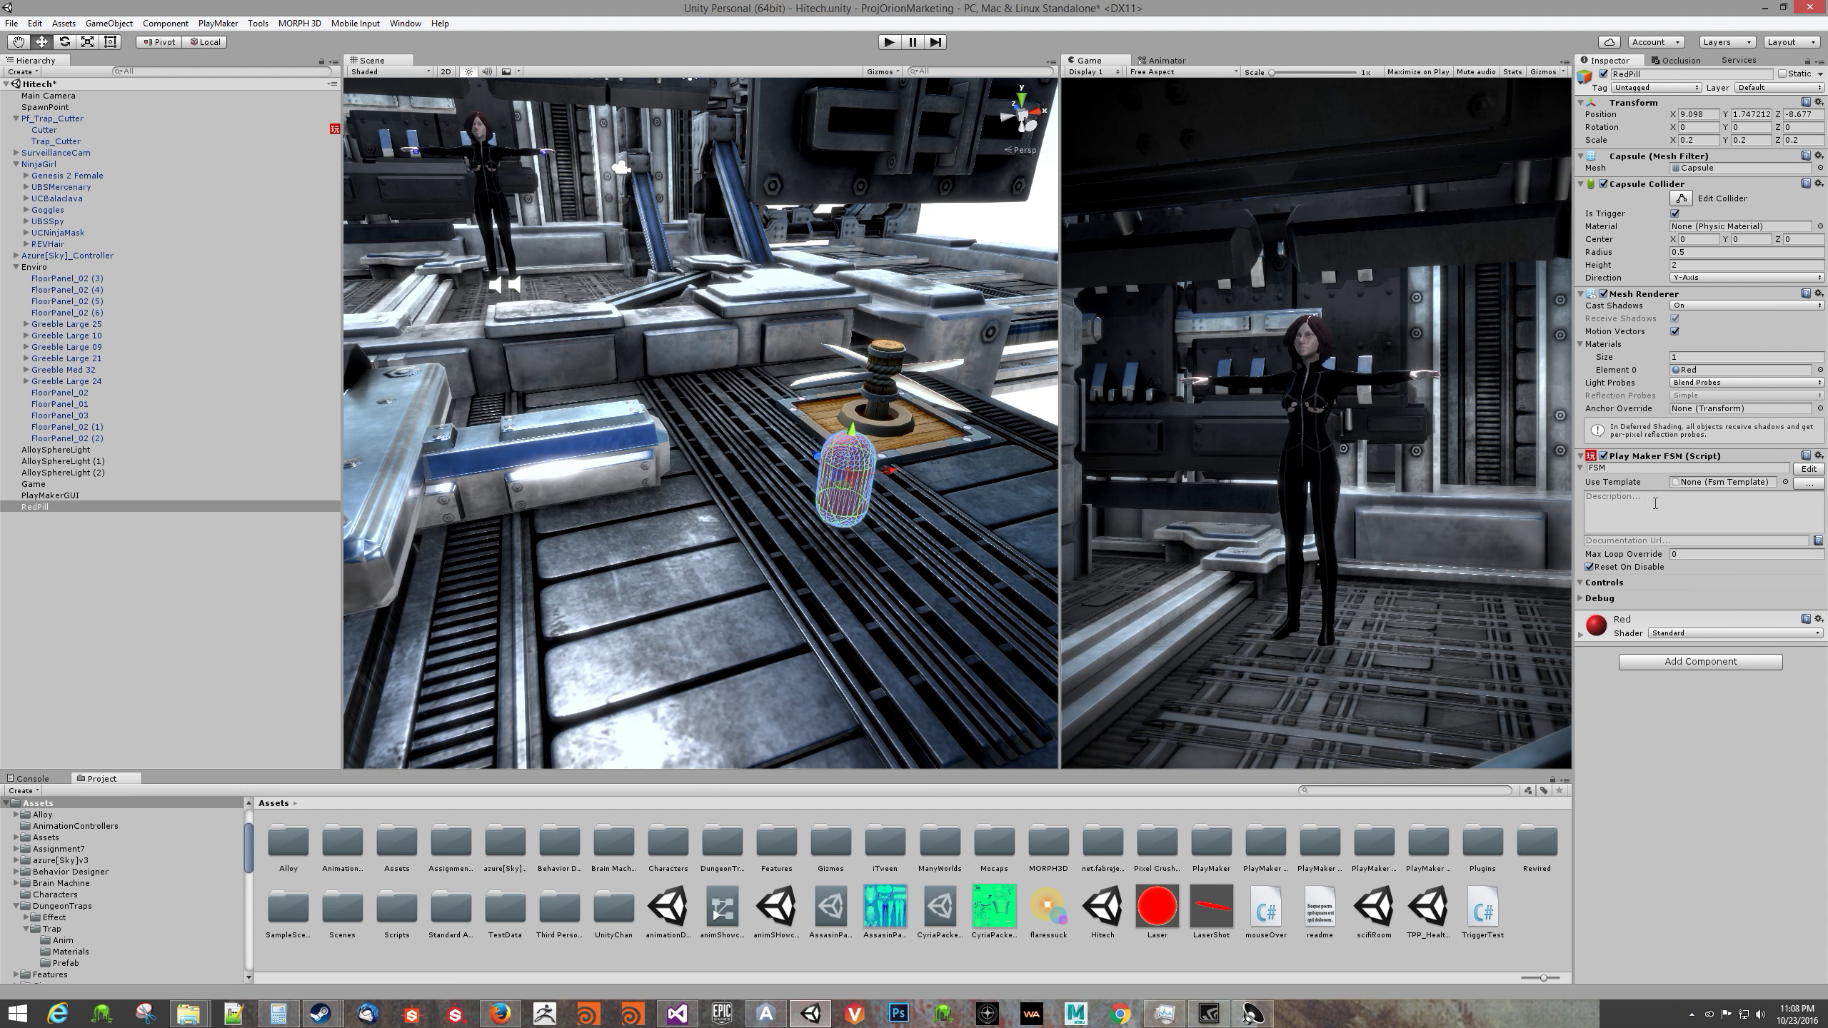
click(1634, 467)
text(Heal)
text(Pi)
click(1820, 468)
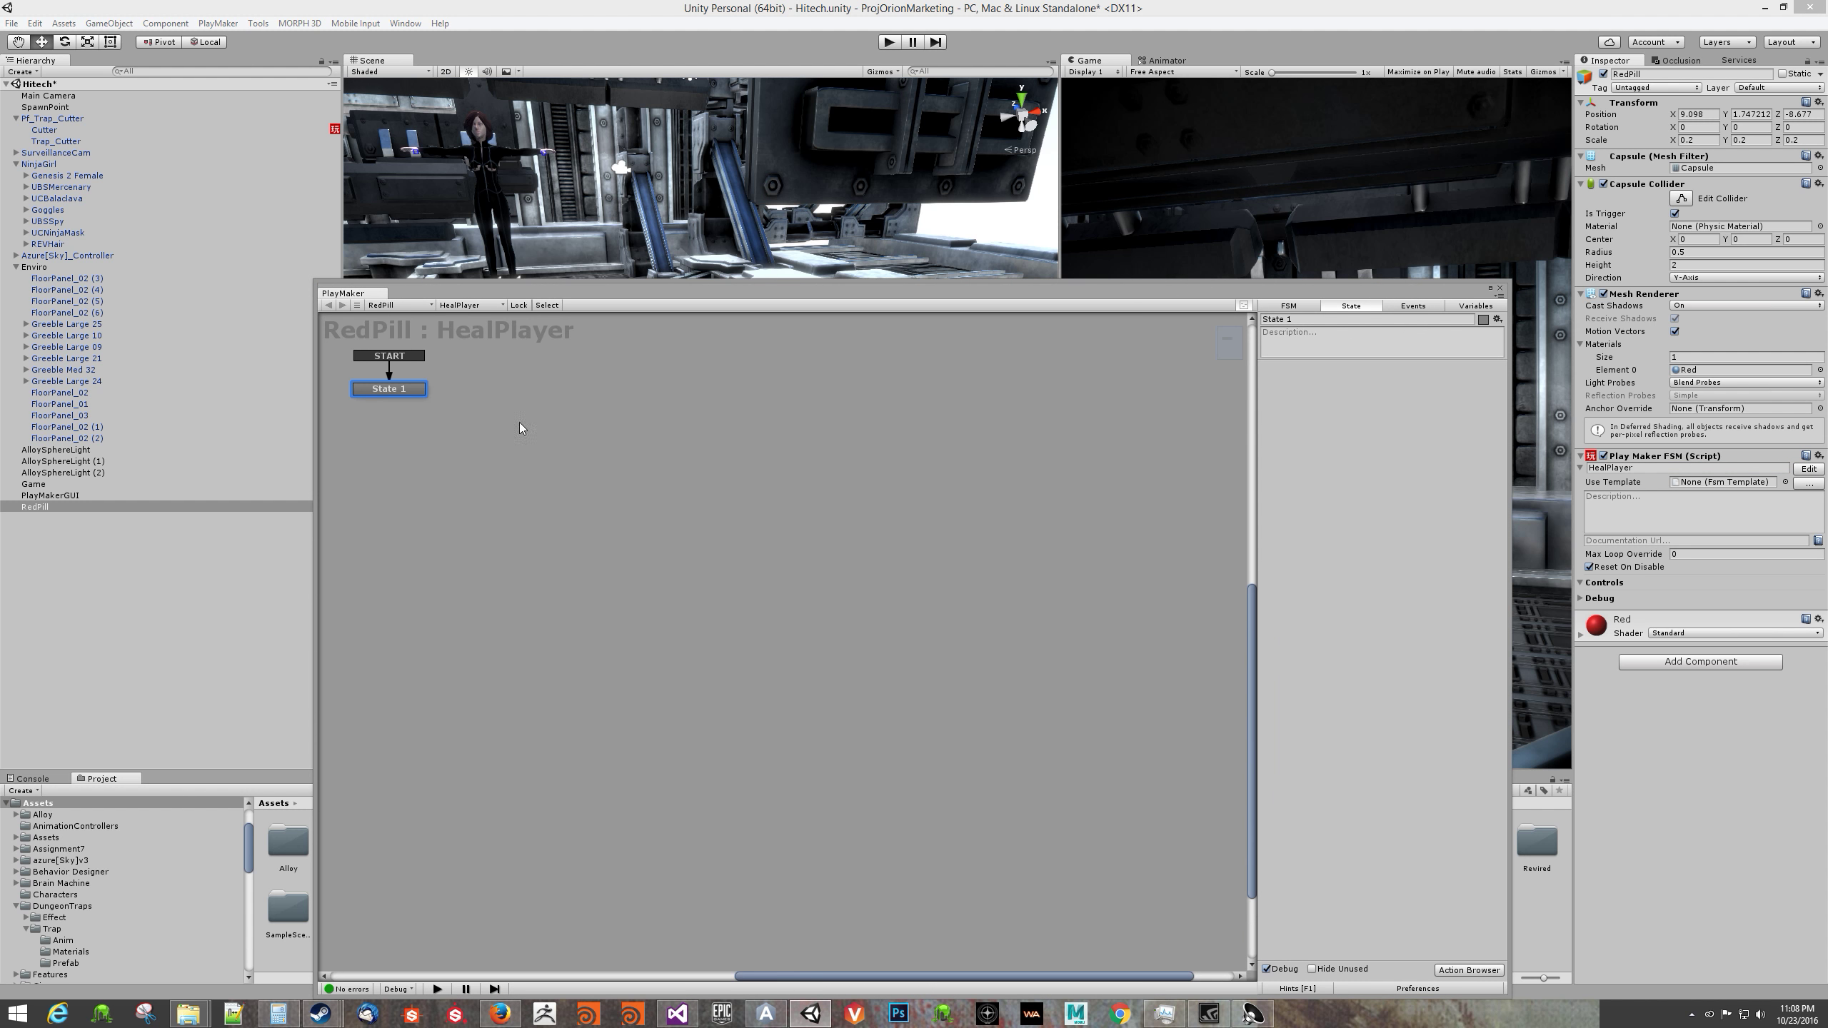
Step: Add a second state to the HealPlayer graph and rename the start state init
right_click(488, 500)
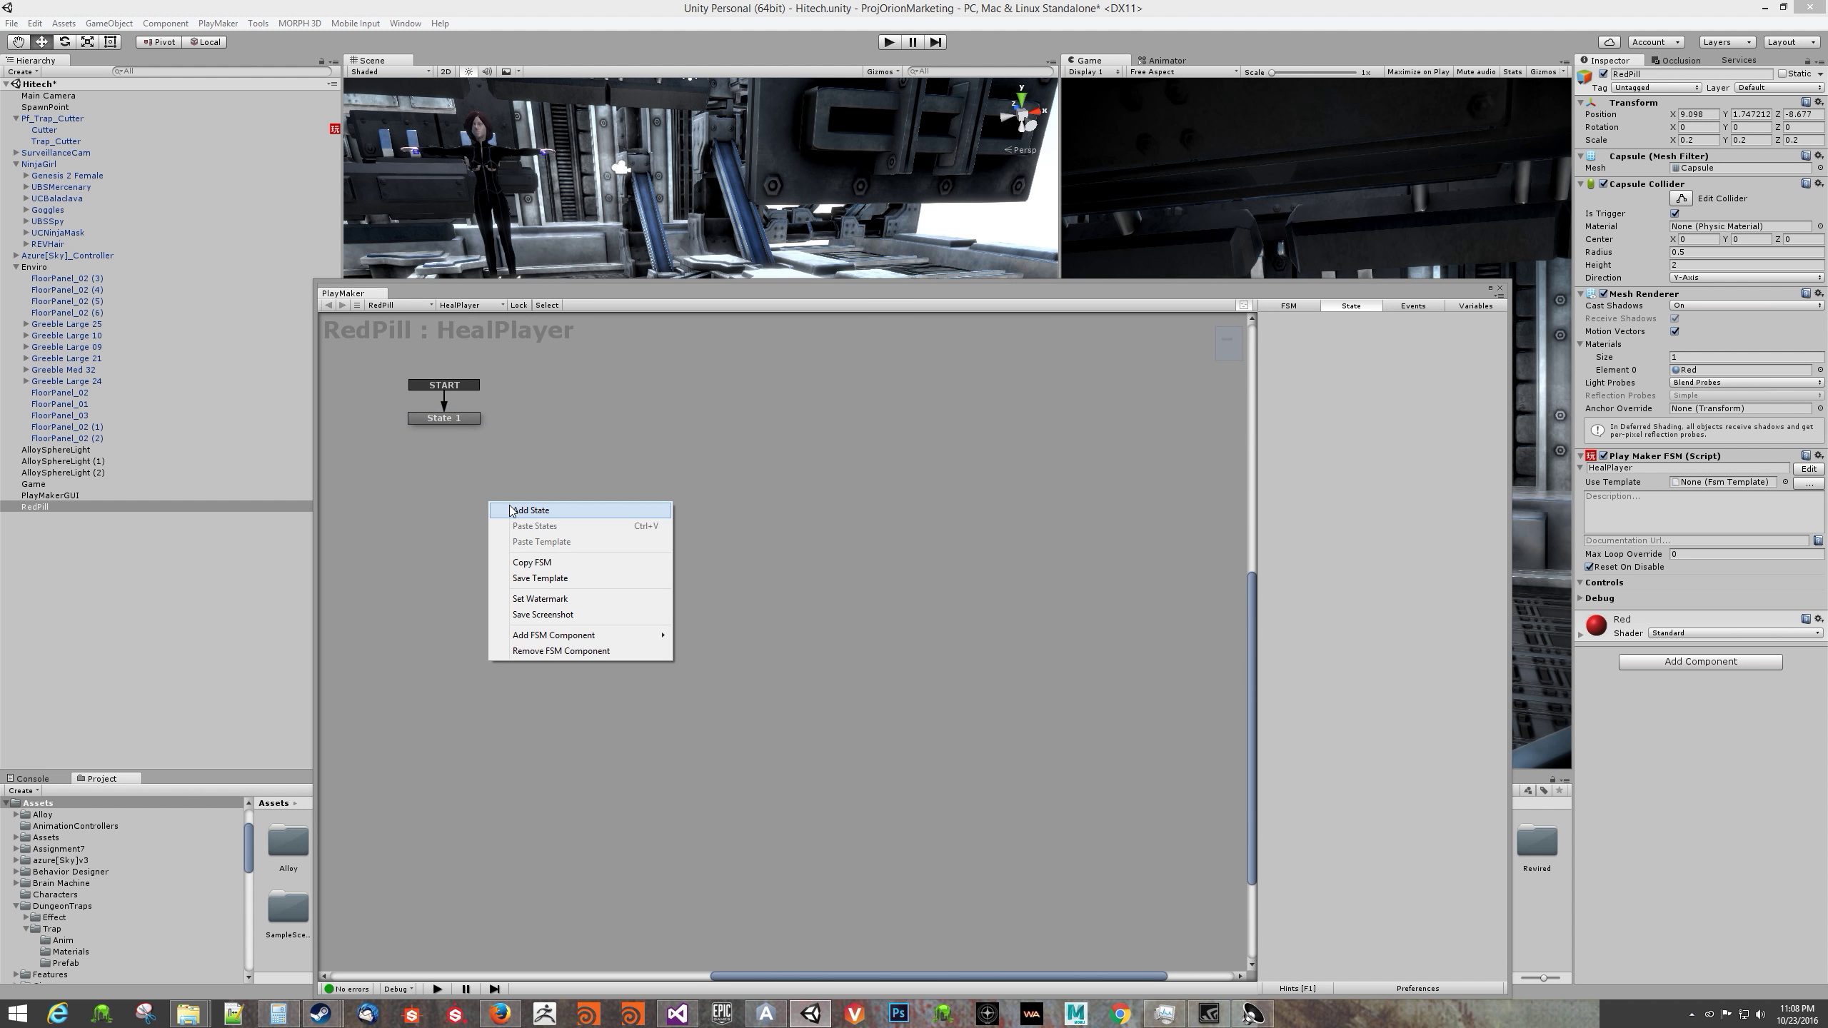
click(509, 509)
click(455, 421)
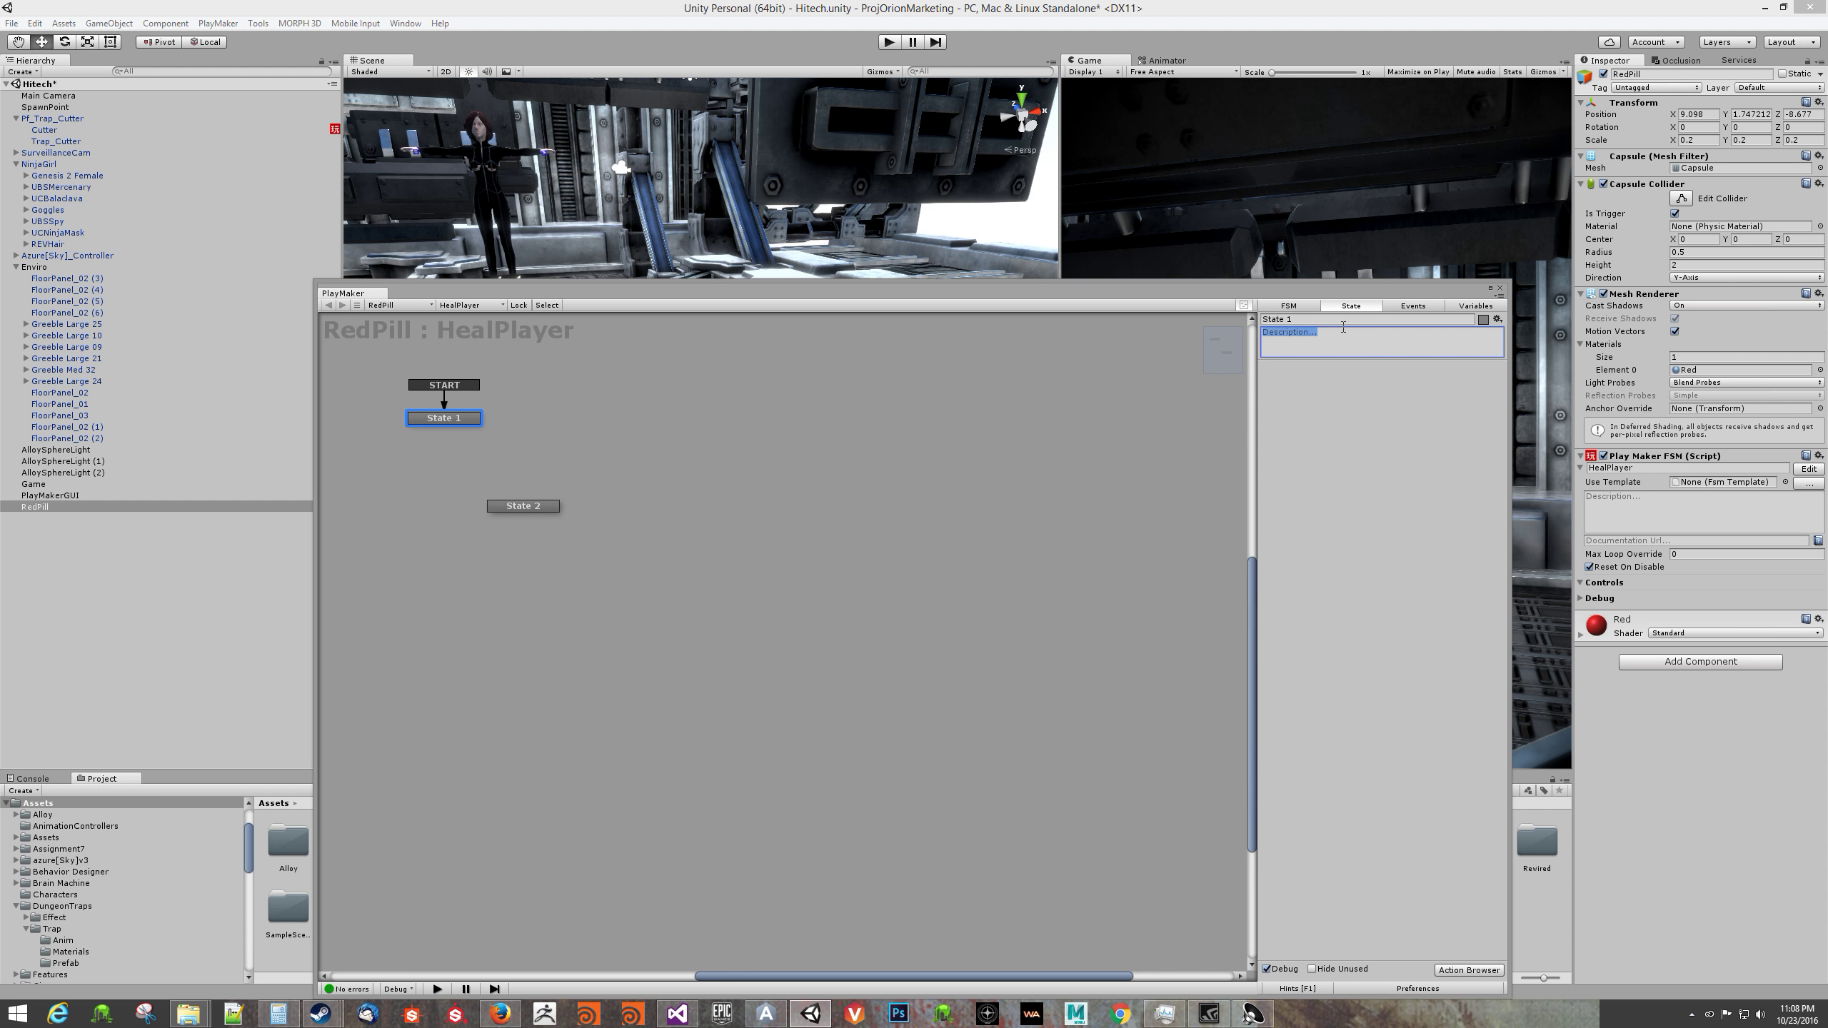
click(1311, 320)
text(init)
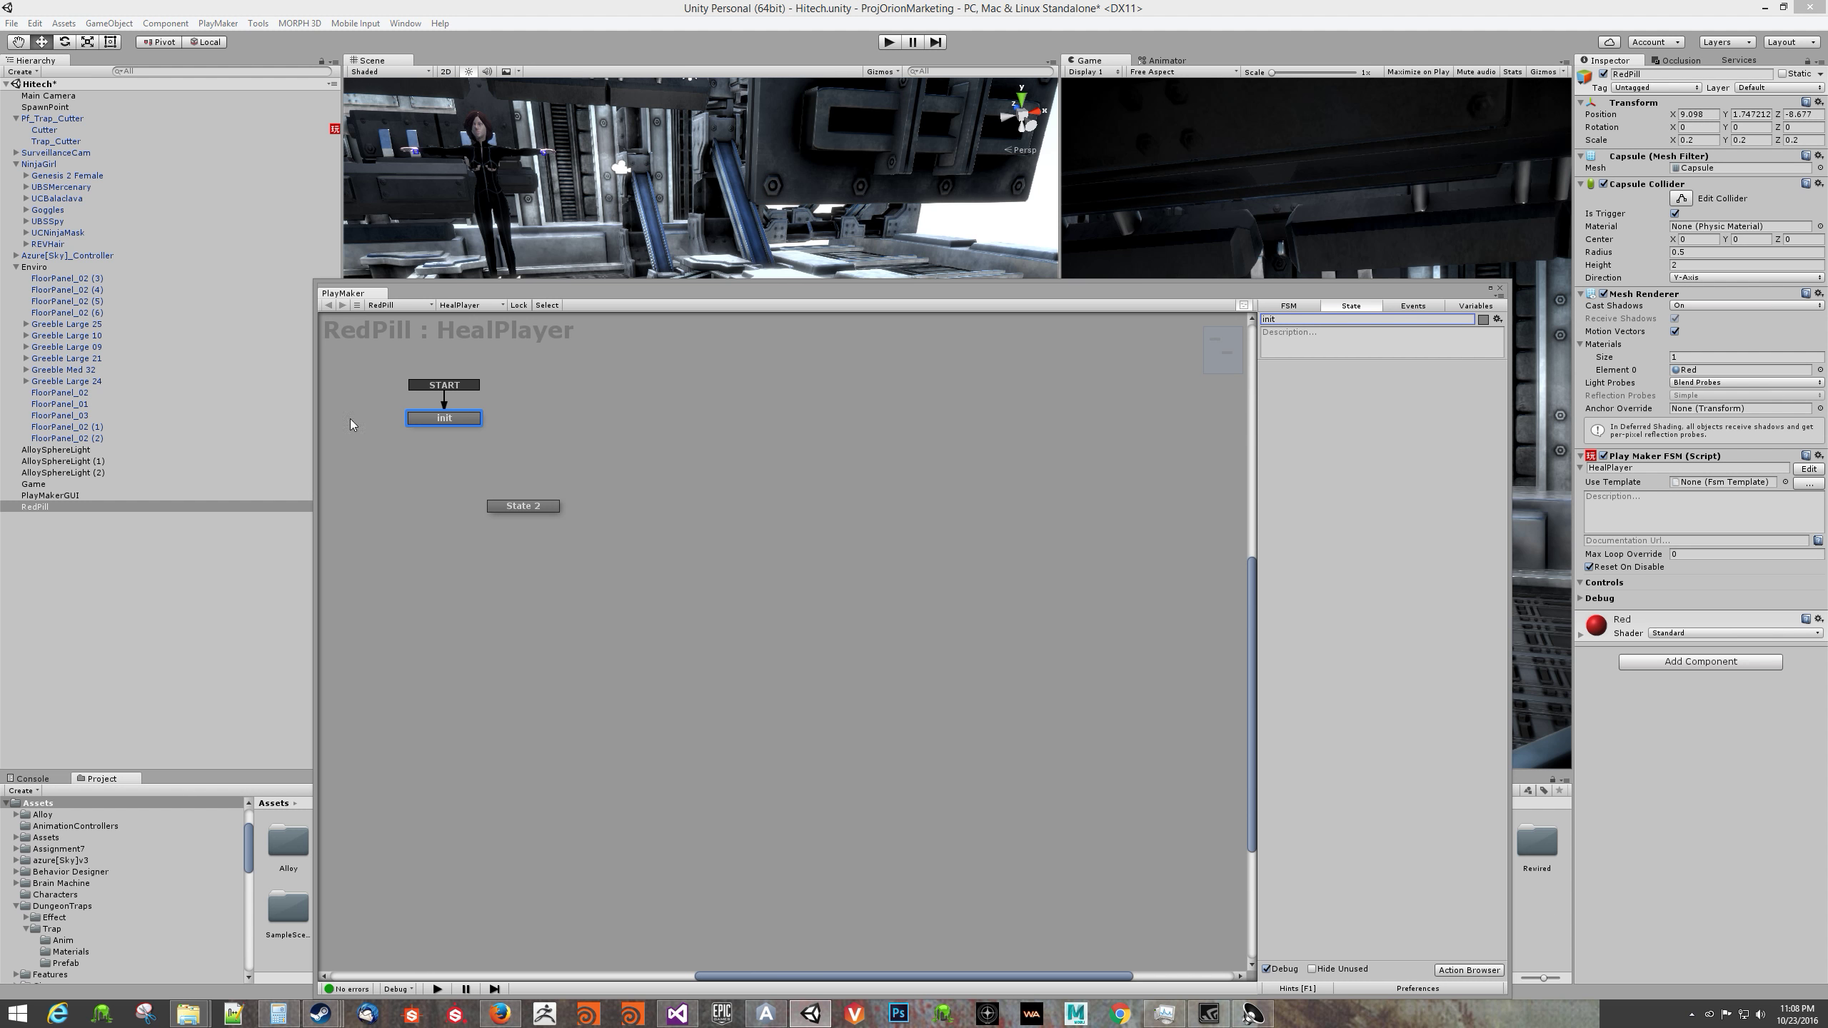
Step: Add a FINISHED transition to the init state and link it to State 2
right_click(466, 415)
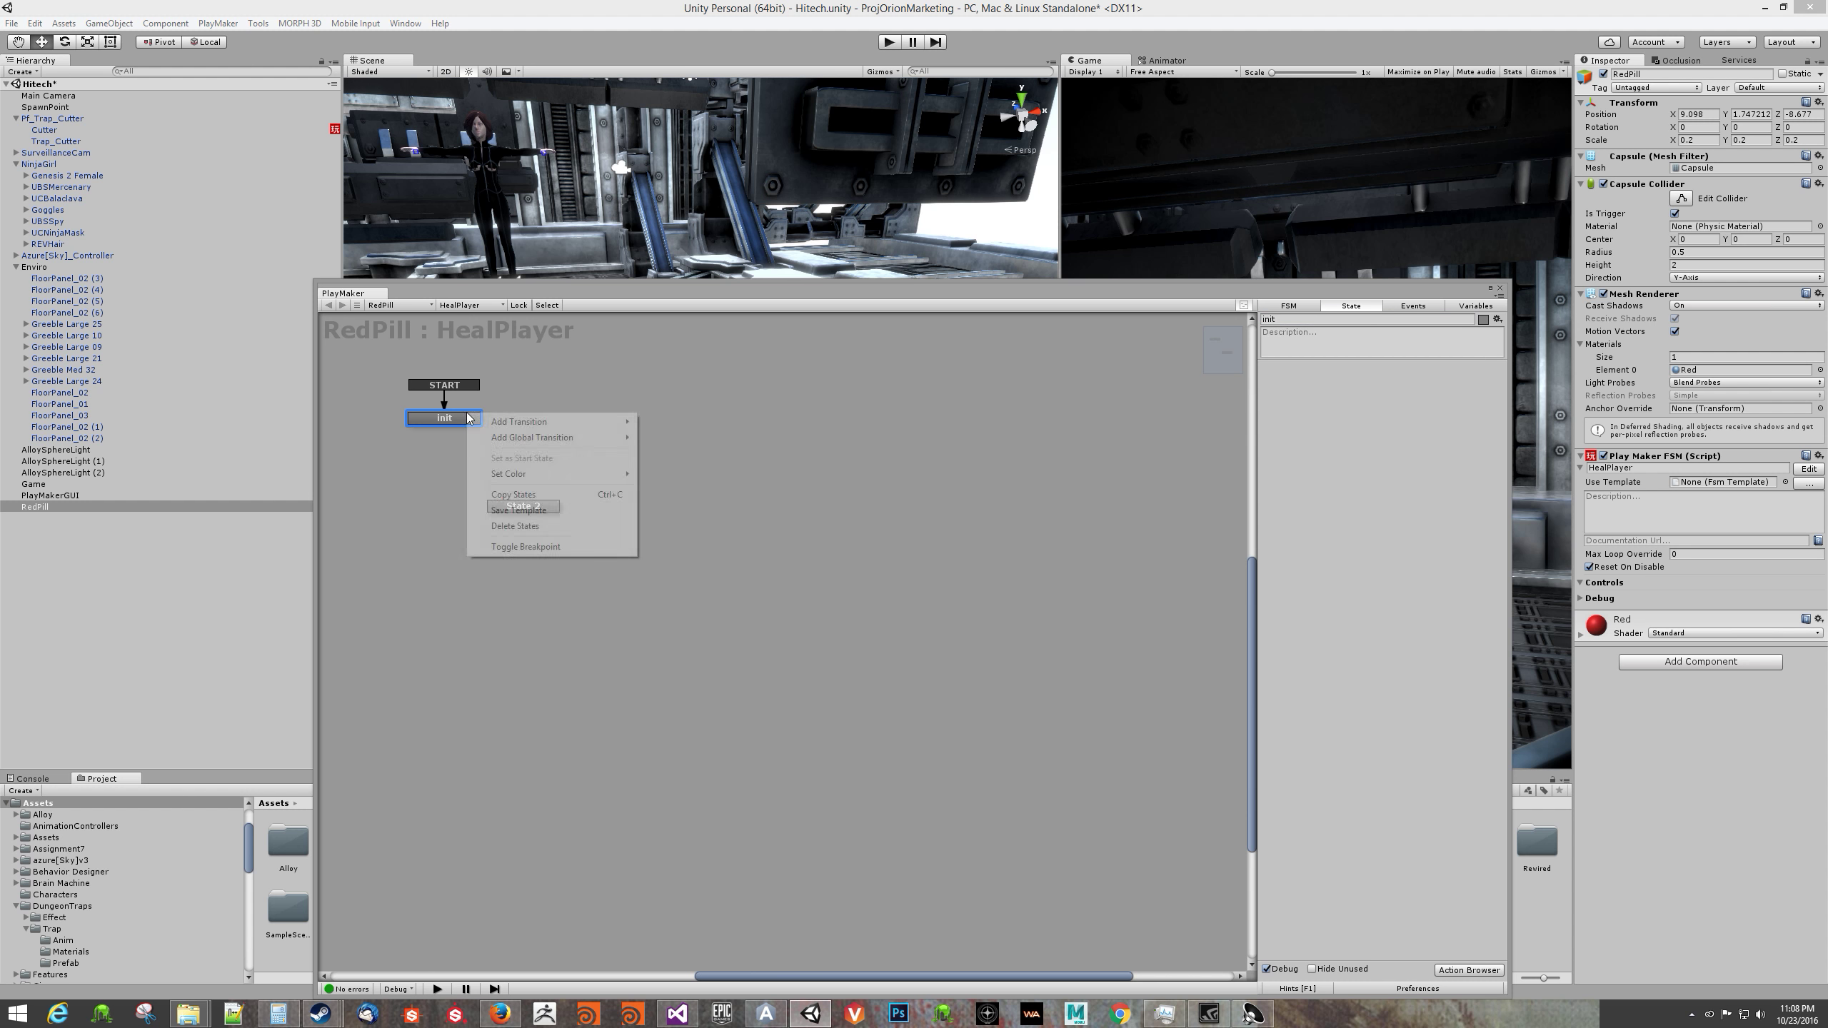
mouse_move(497, 420)
click(367, 422)
drag(440, 429, 556, 504)
drag(1029, 289, 974, 195)
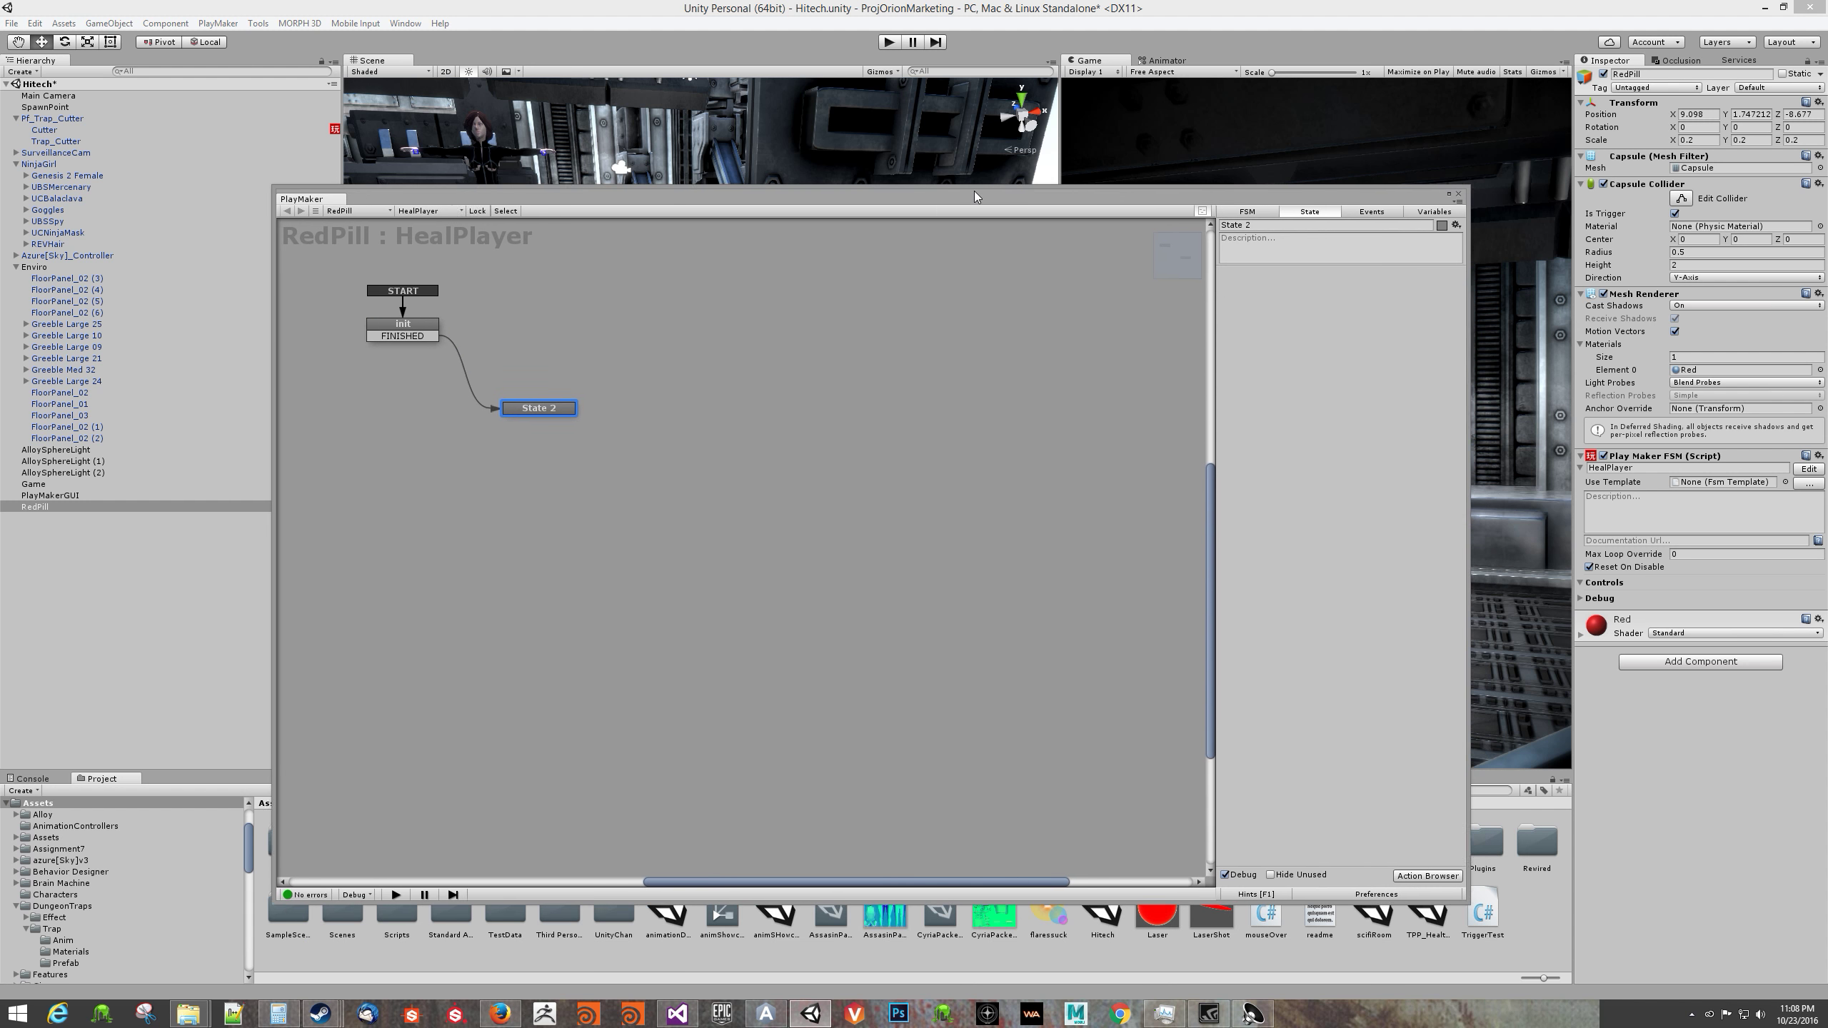
Step: Rename State 2 to Listen and add a Trigger Event action to it
click(1249, 226)
text(Listen)
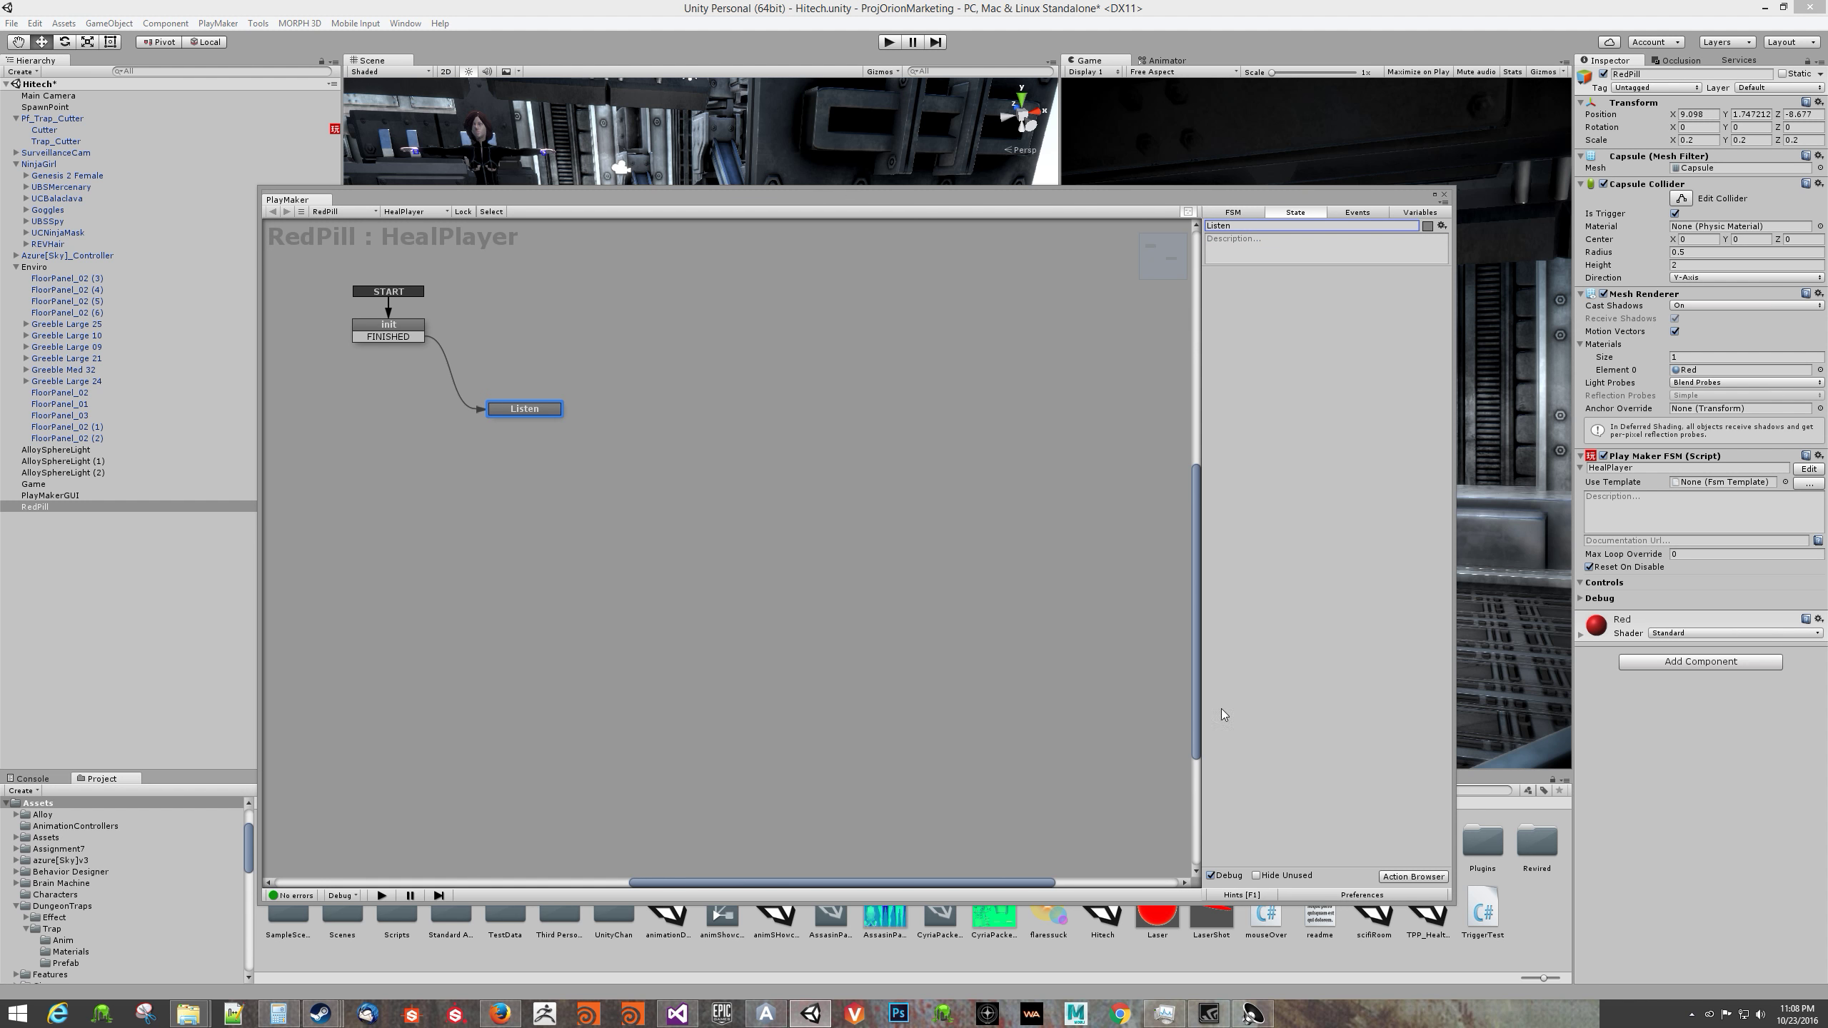
click(1411, 876)
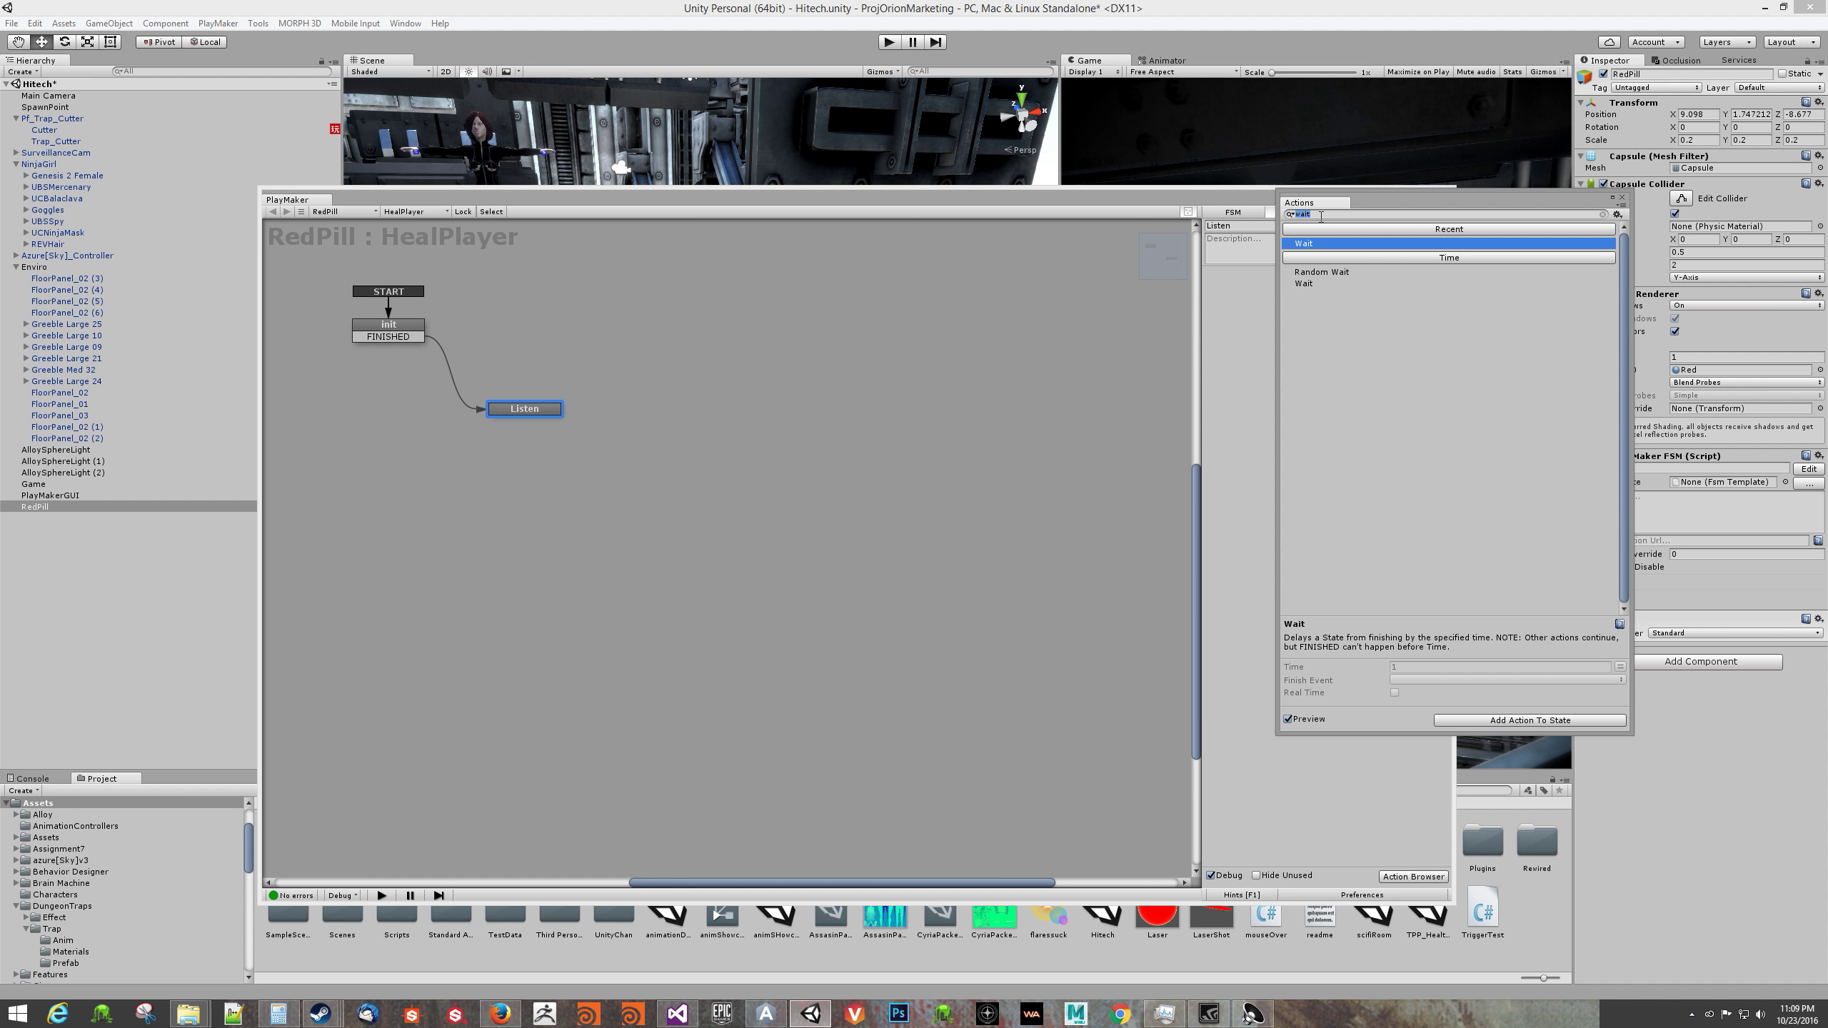
text(trig)
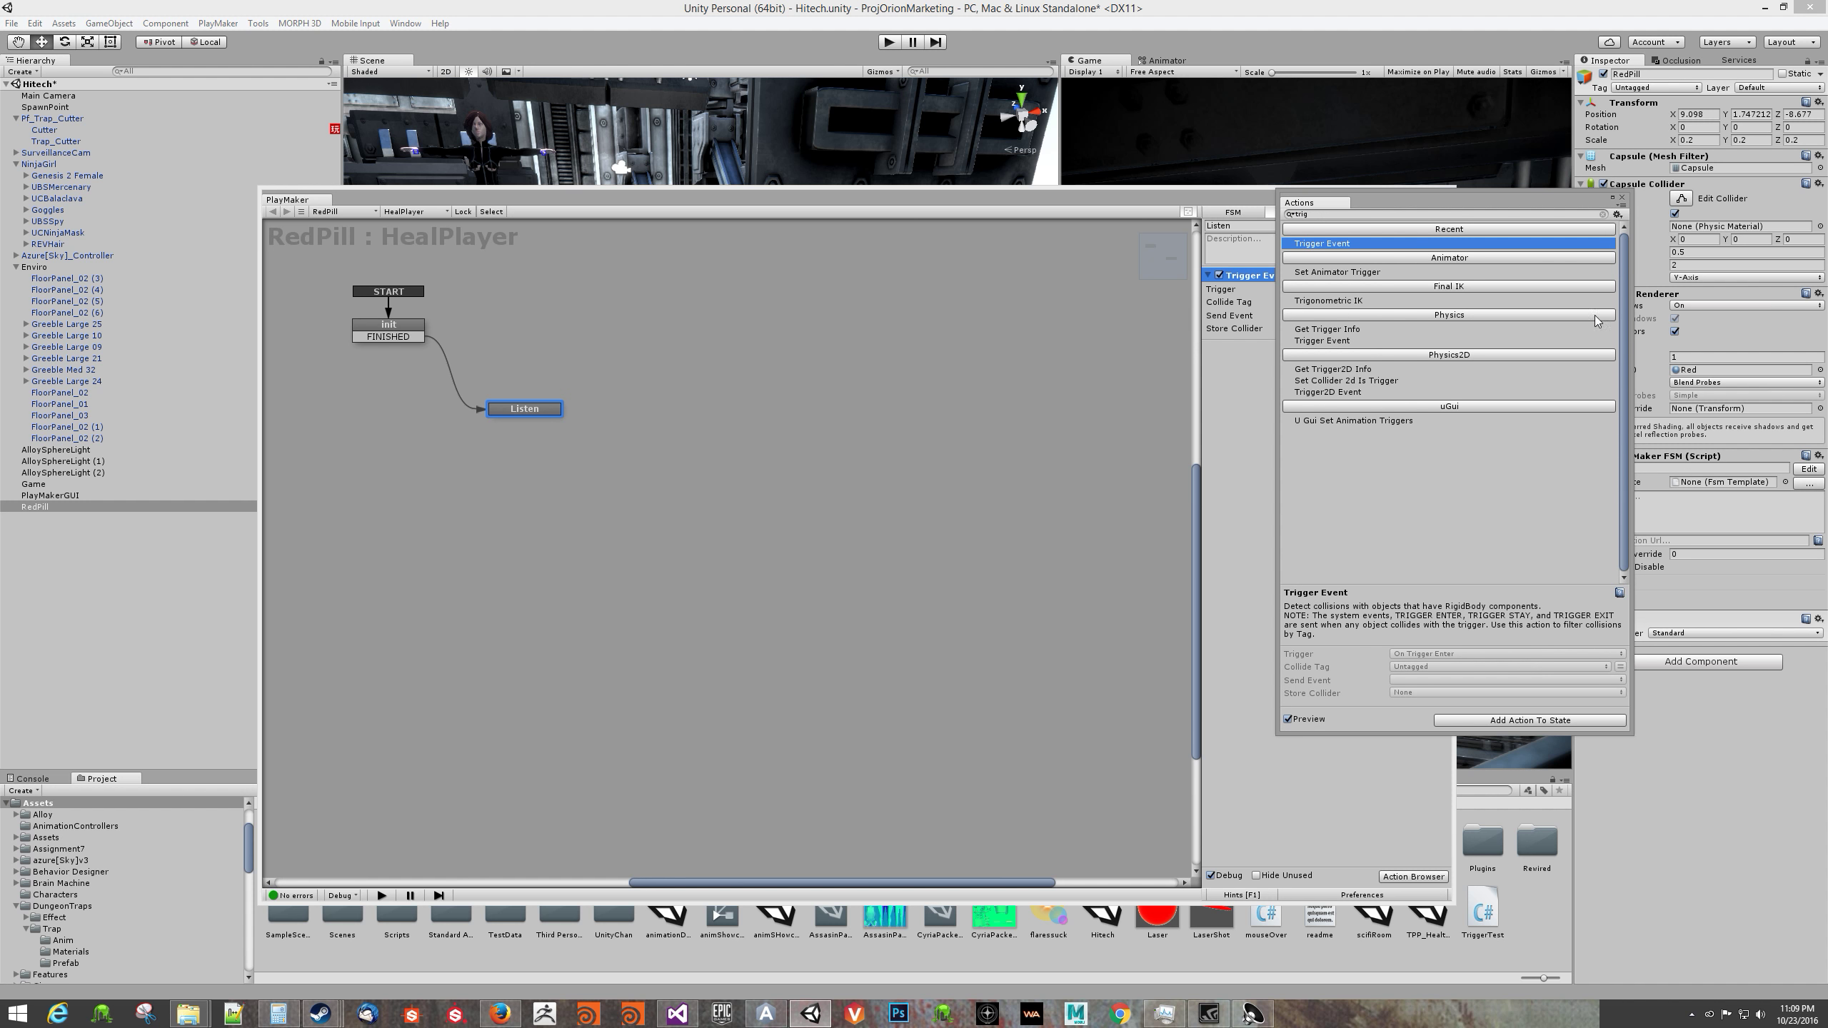
click(1621, 198)
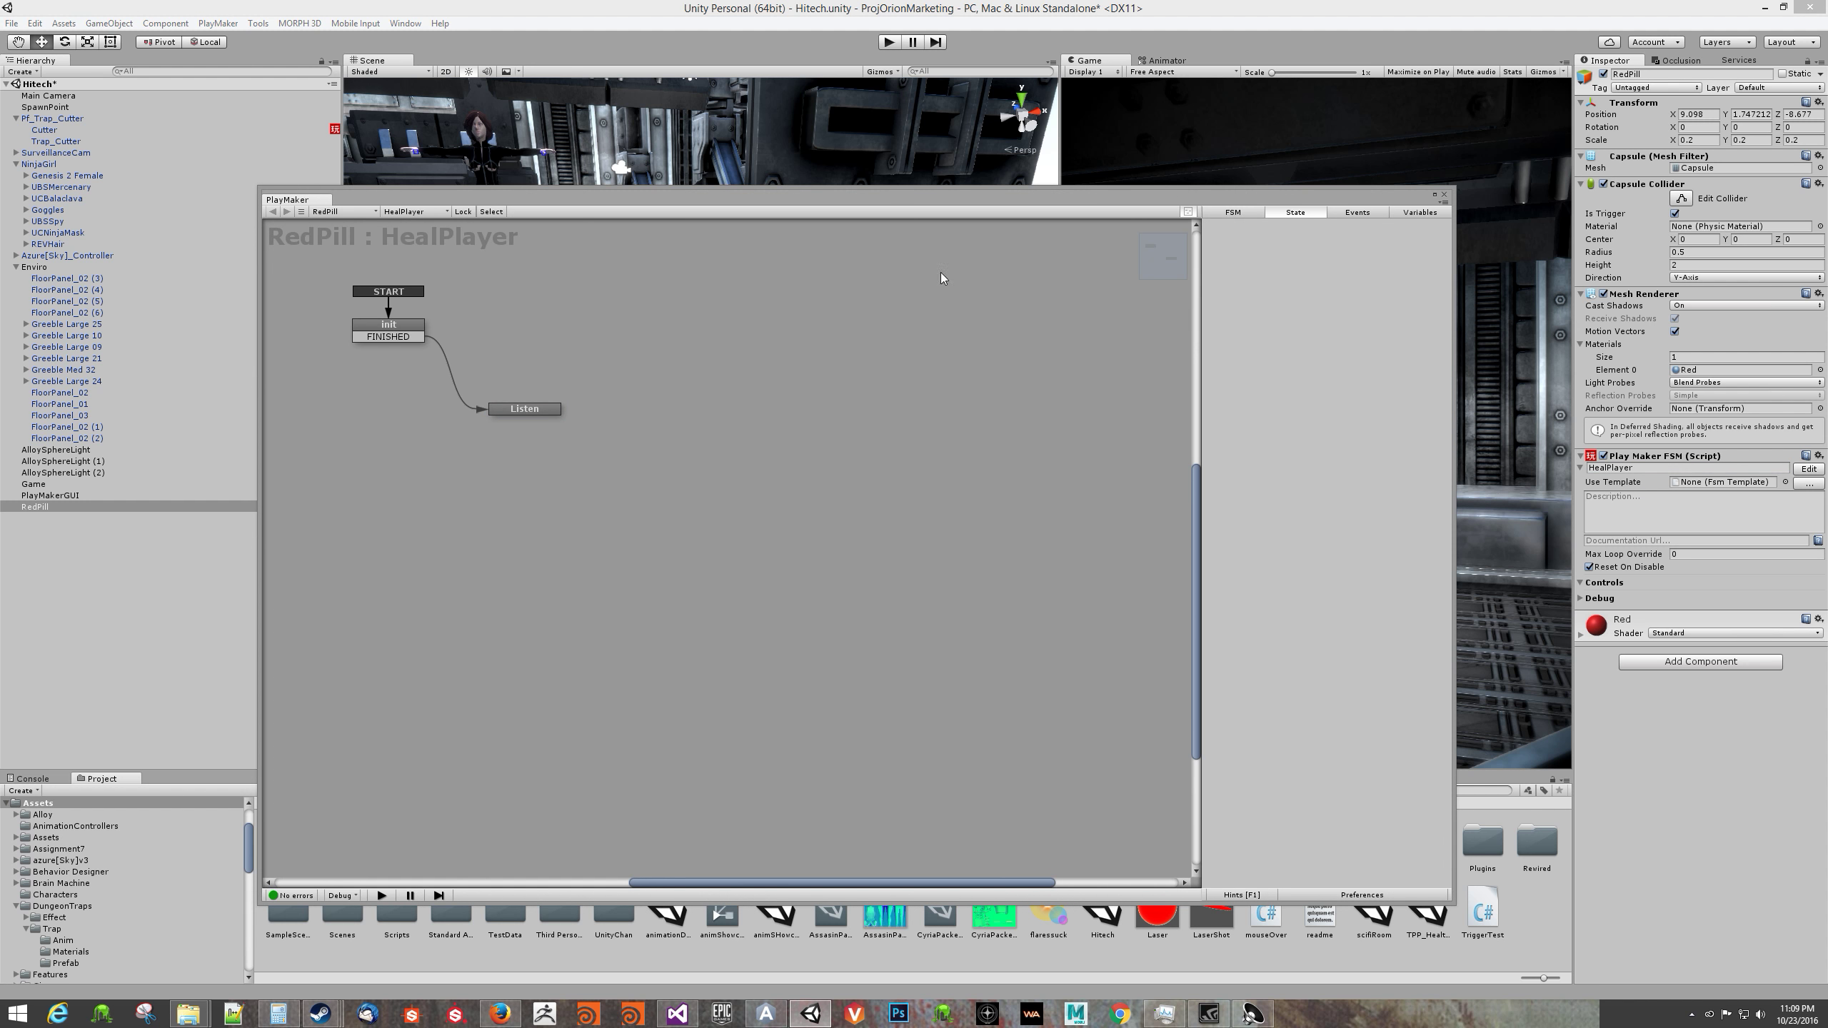
Step: Set the Trigger Event's collide tag to Player and make it send a new event named HealPlayer
click(1339, 304)
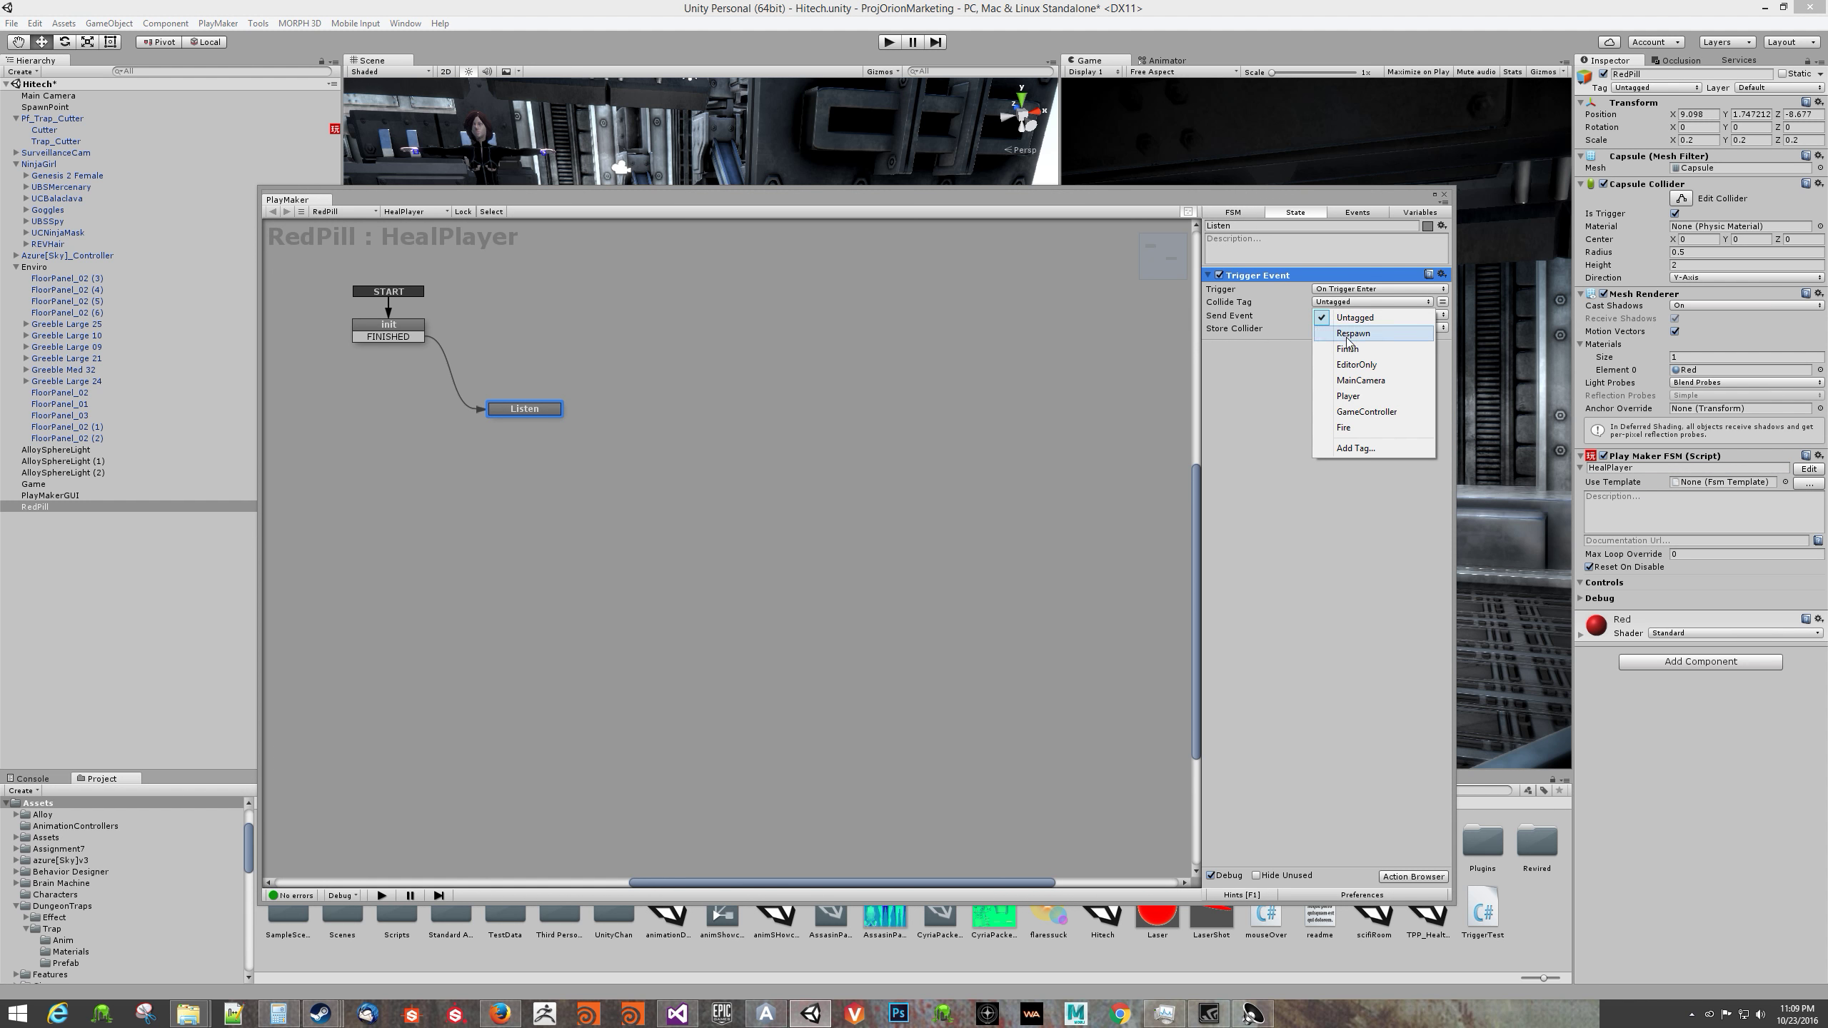
click(1345, 397)
click(1337, 317)
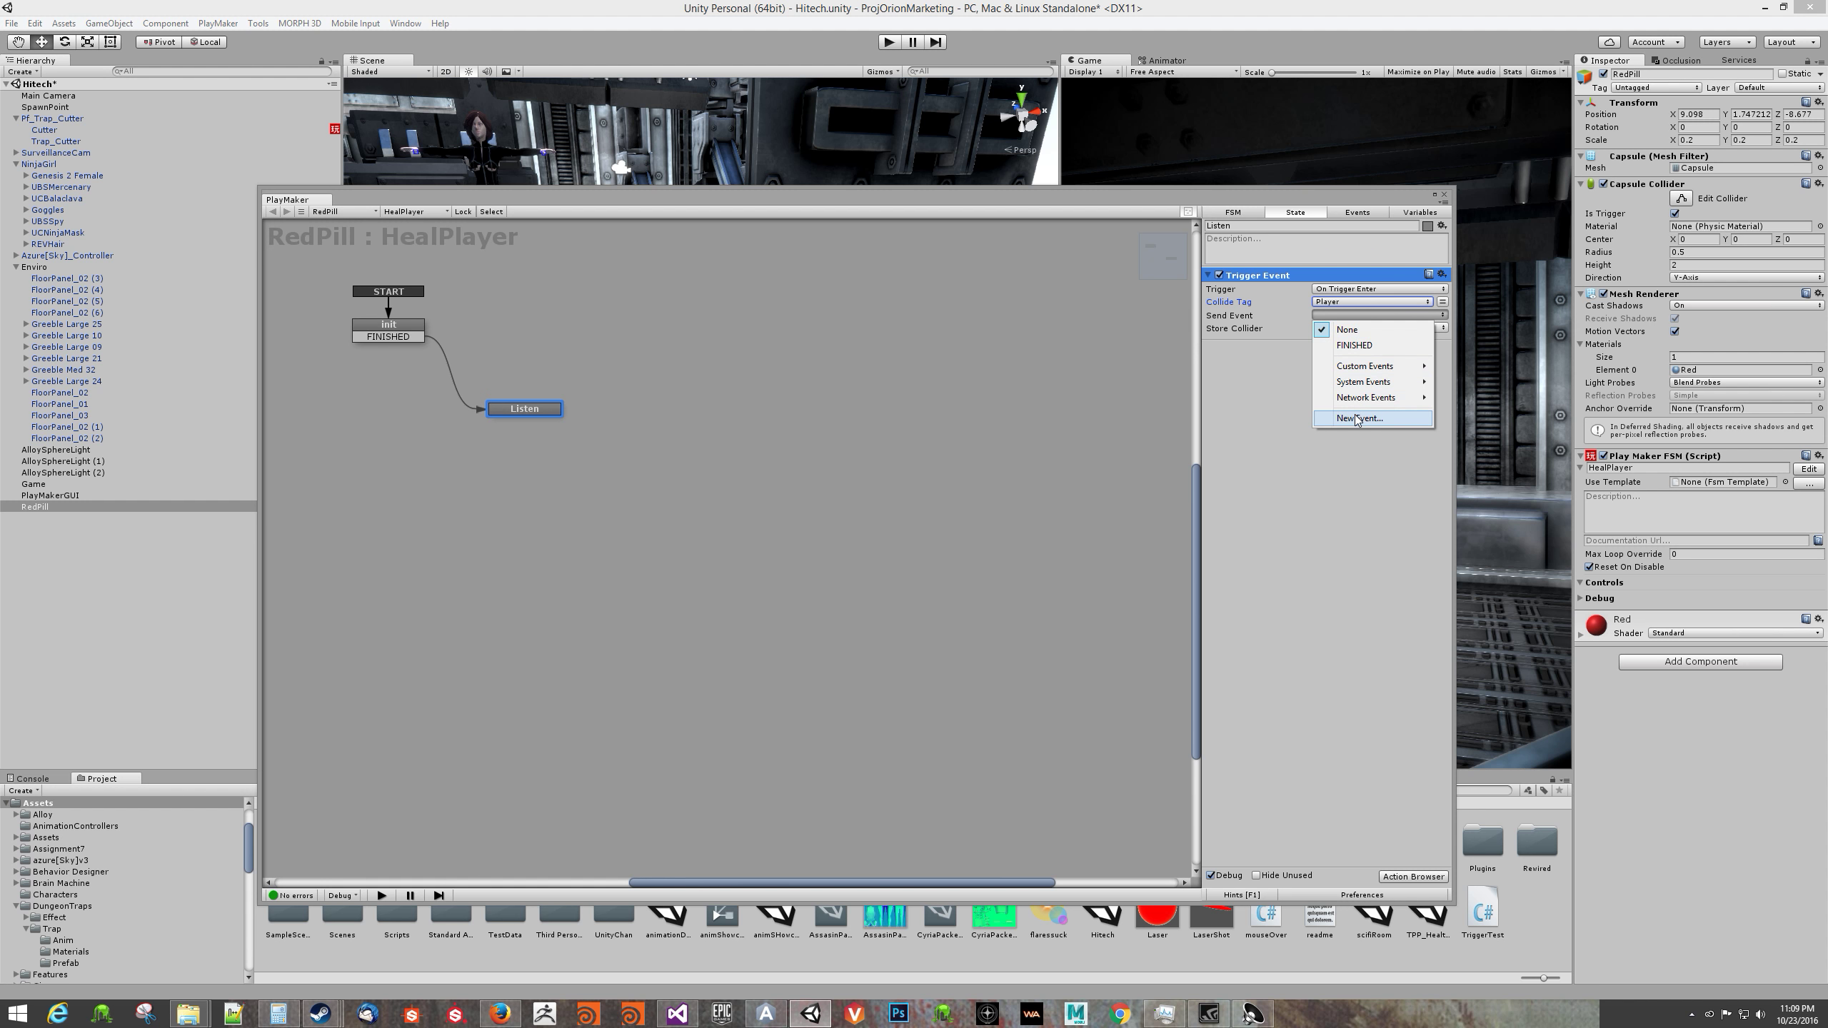
click(1359, 418)
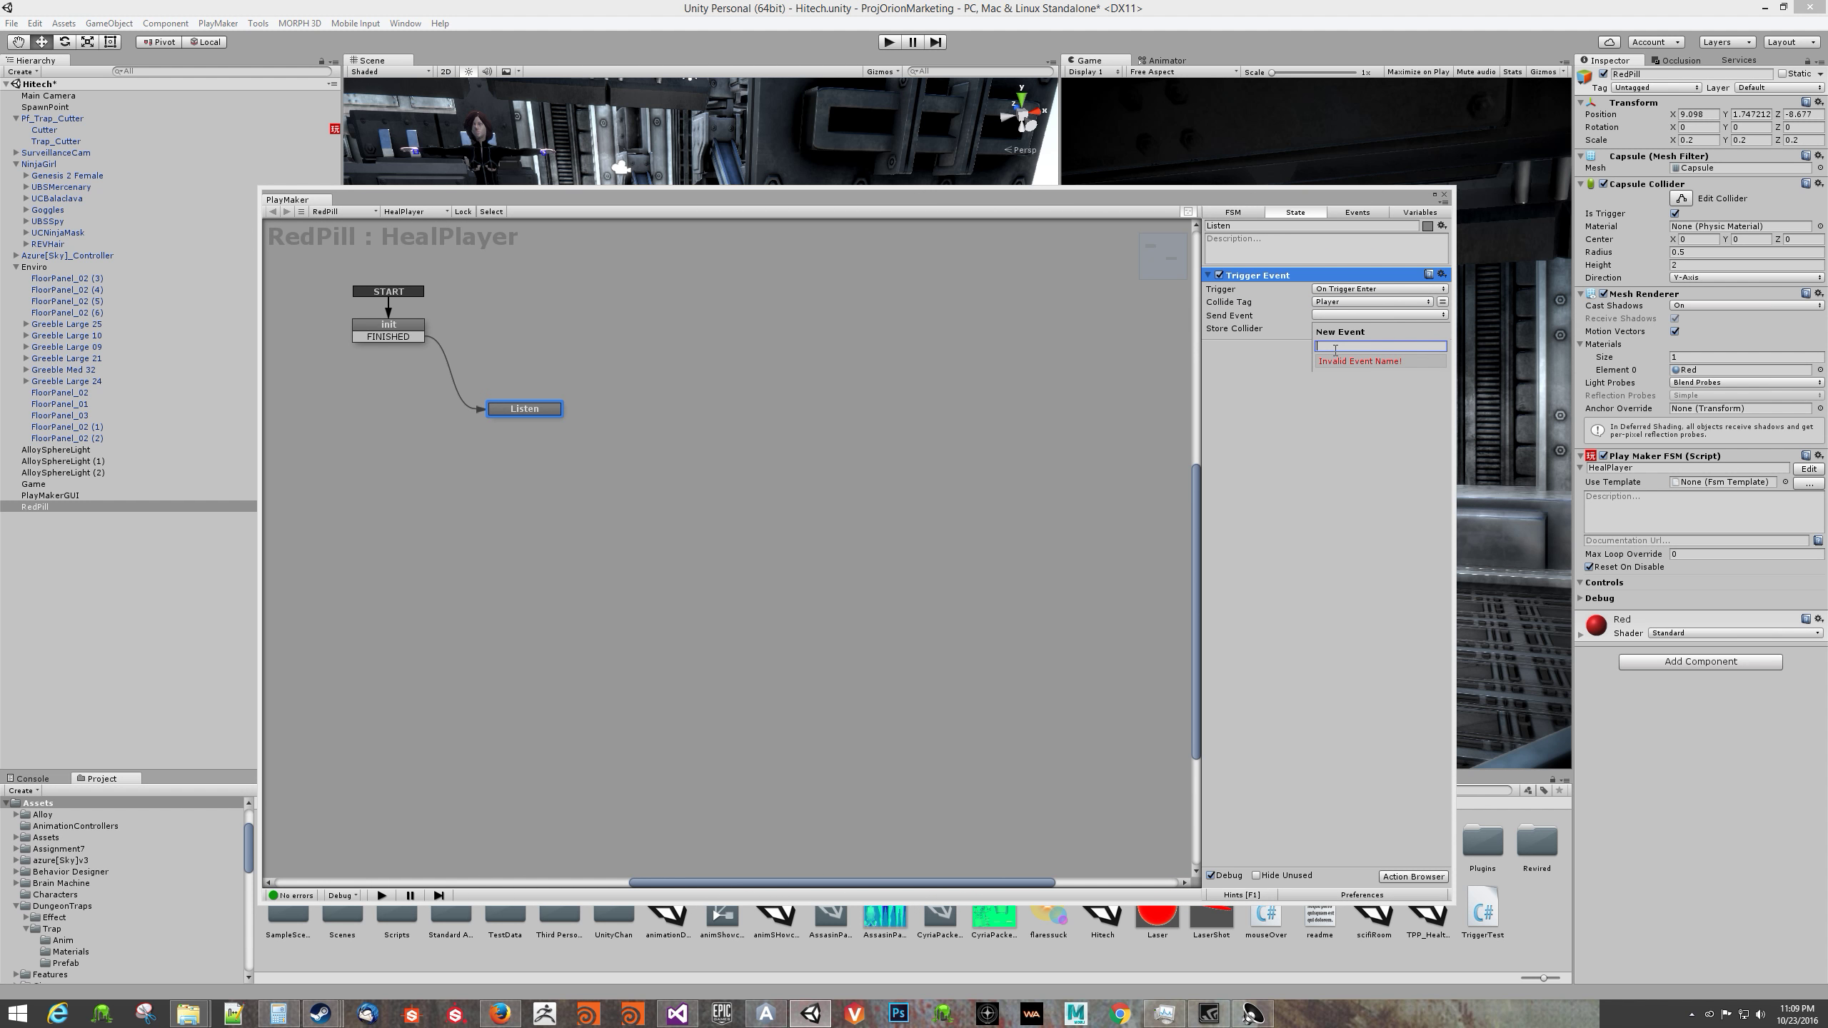
text(HealPlayer)
key(Return)
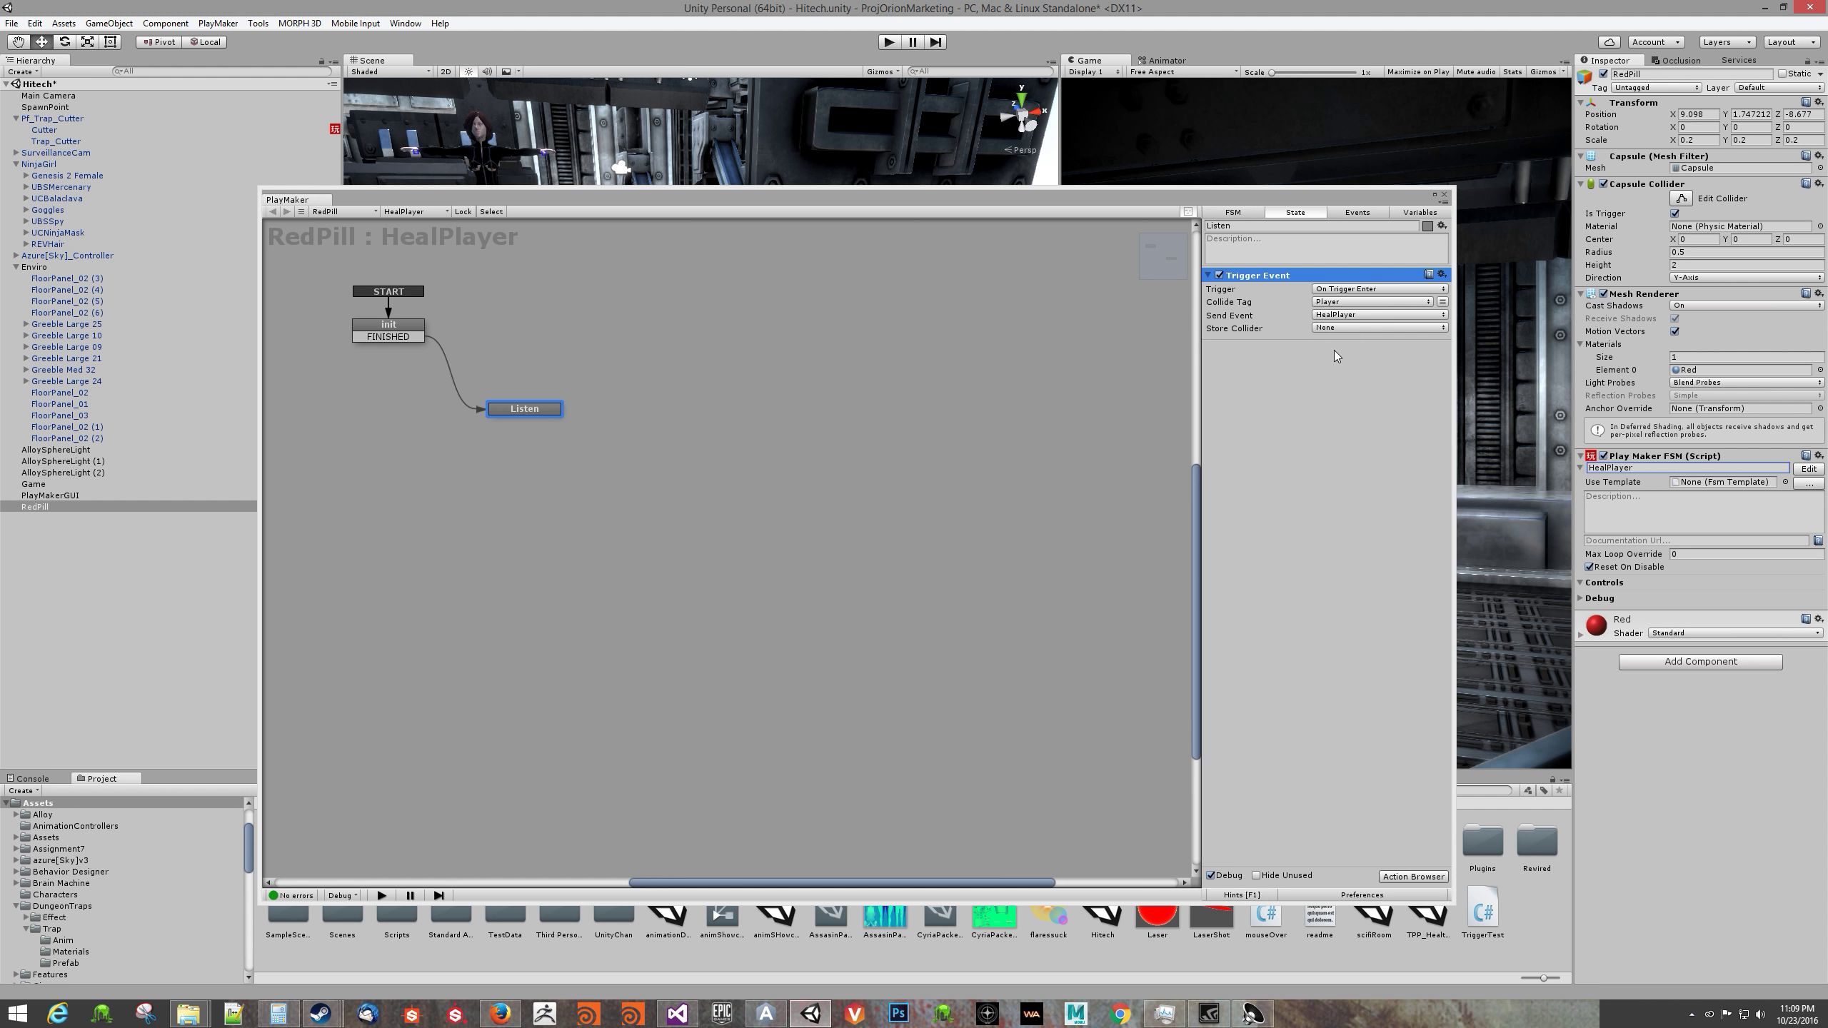
Step: Give Listen a HealPlayer transition and link it to a new state named Heal
right_click(524, 409)
mouse_move(547, 413)
click(490, 432)
right_click(642, 430)
click(665, 436)
click(1230, 226)
text(Heal)
drag(556, 421, 667, 434)
Step: Add the Third Person Controller Heal action to the Heal state, keeping Use Owner as its game object
click(1412, 876)
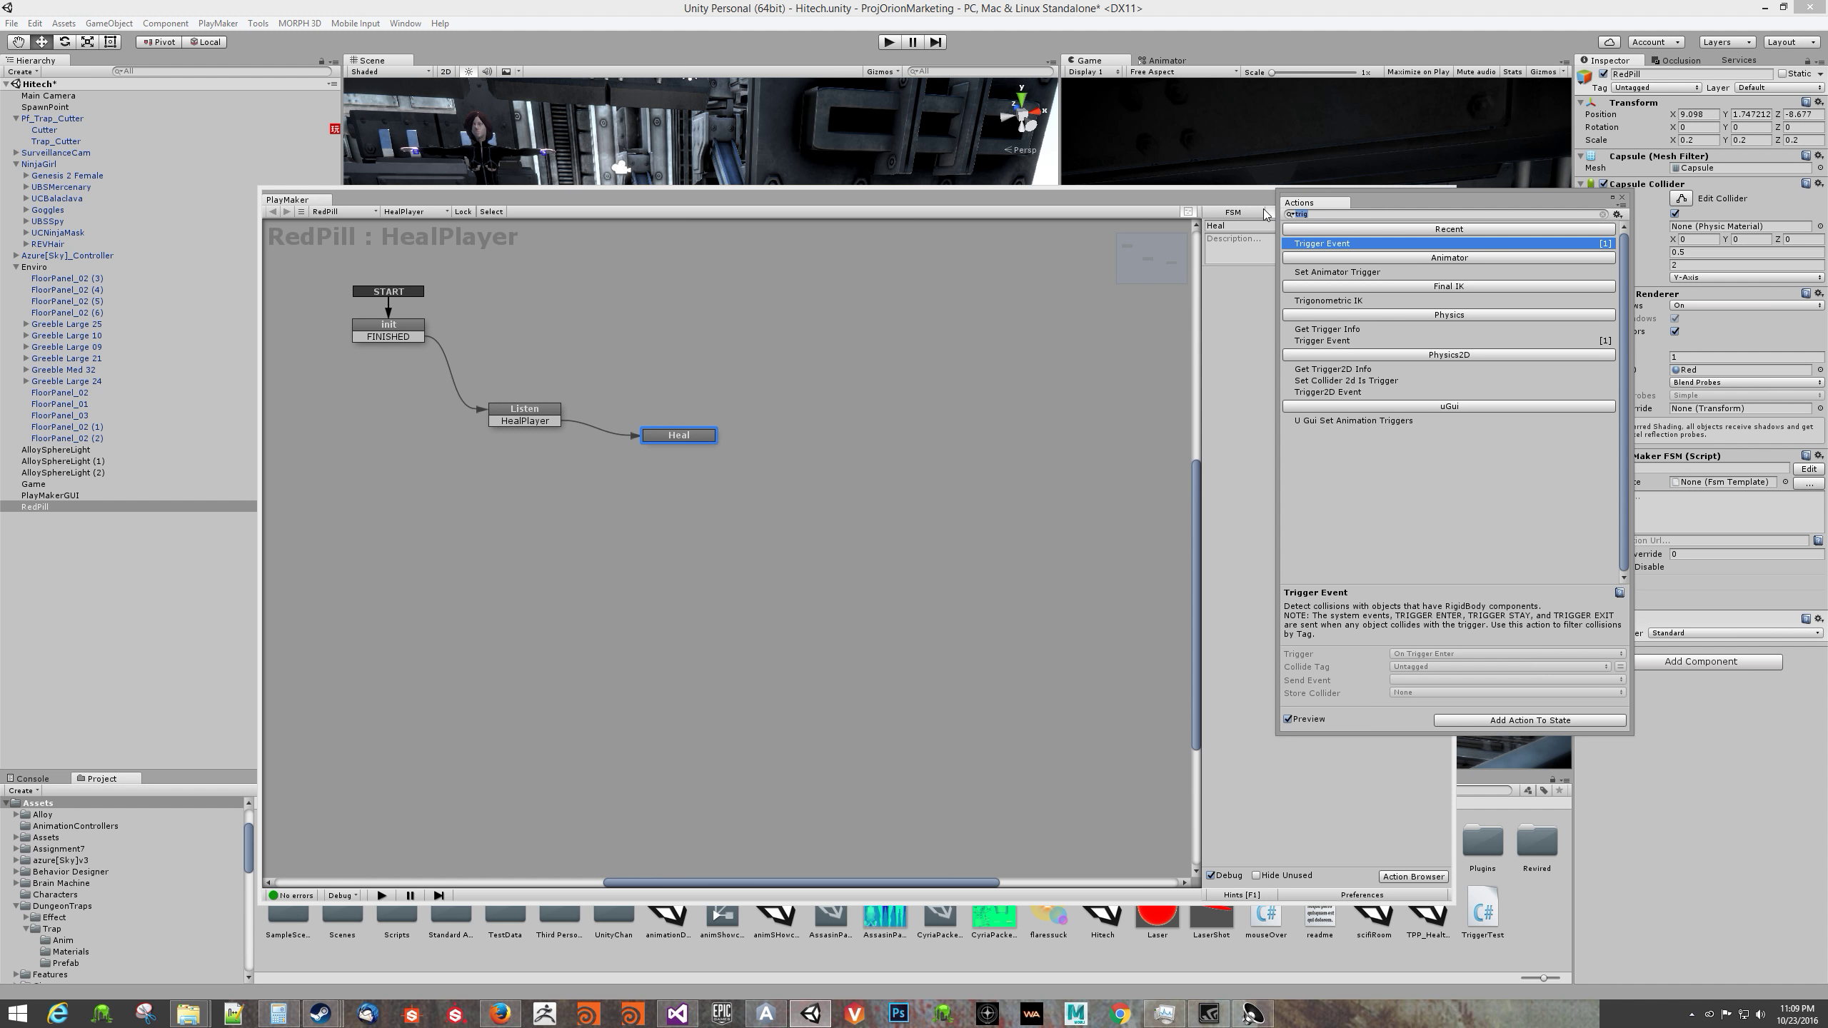
text(heal)
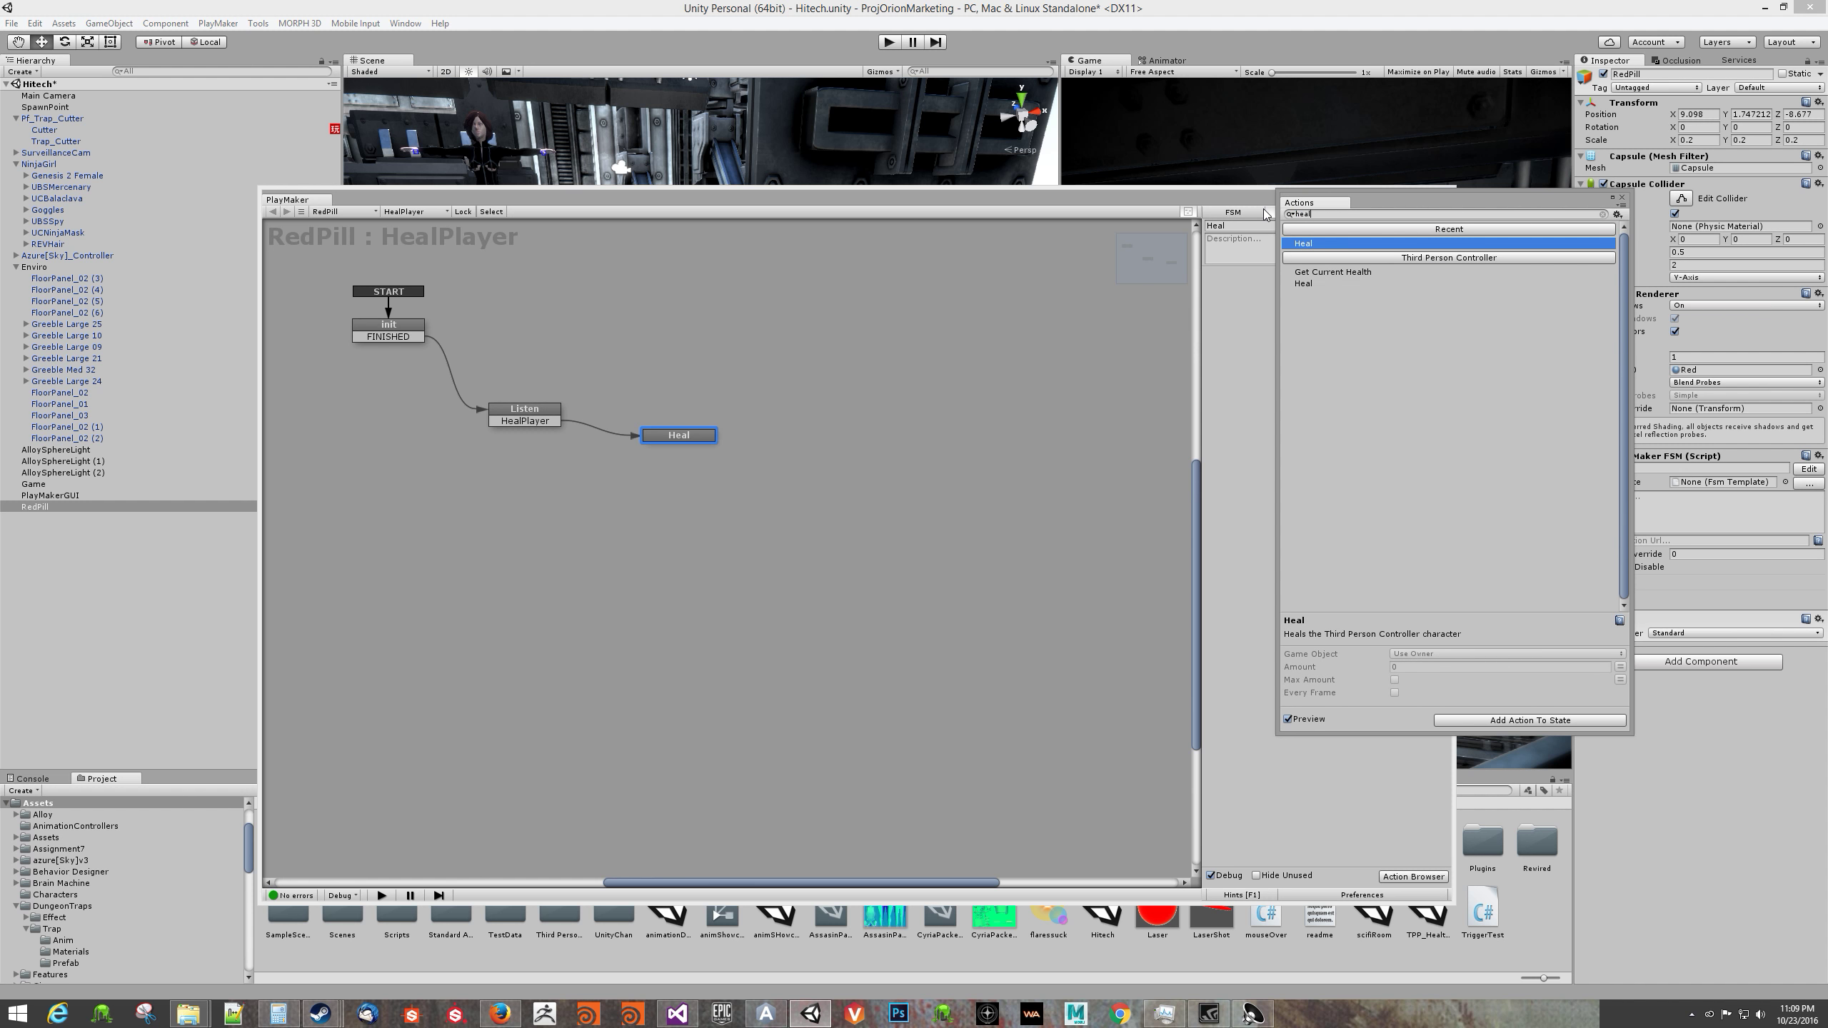
click(1305, 283)
double_click(1307, 284)
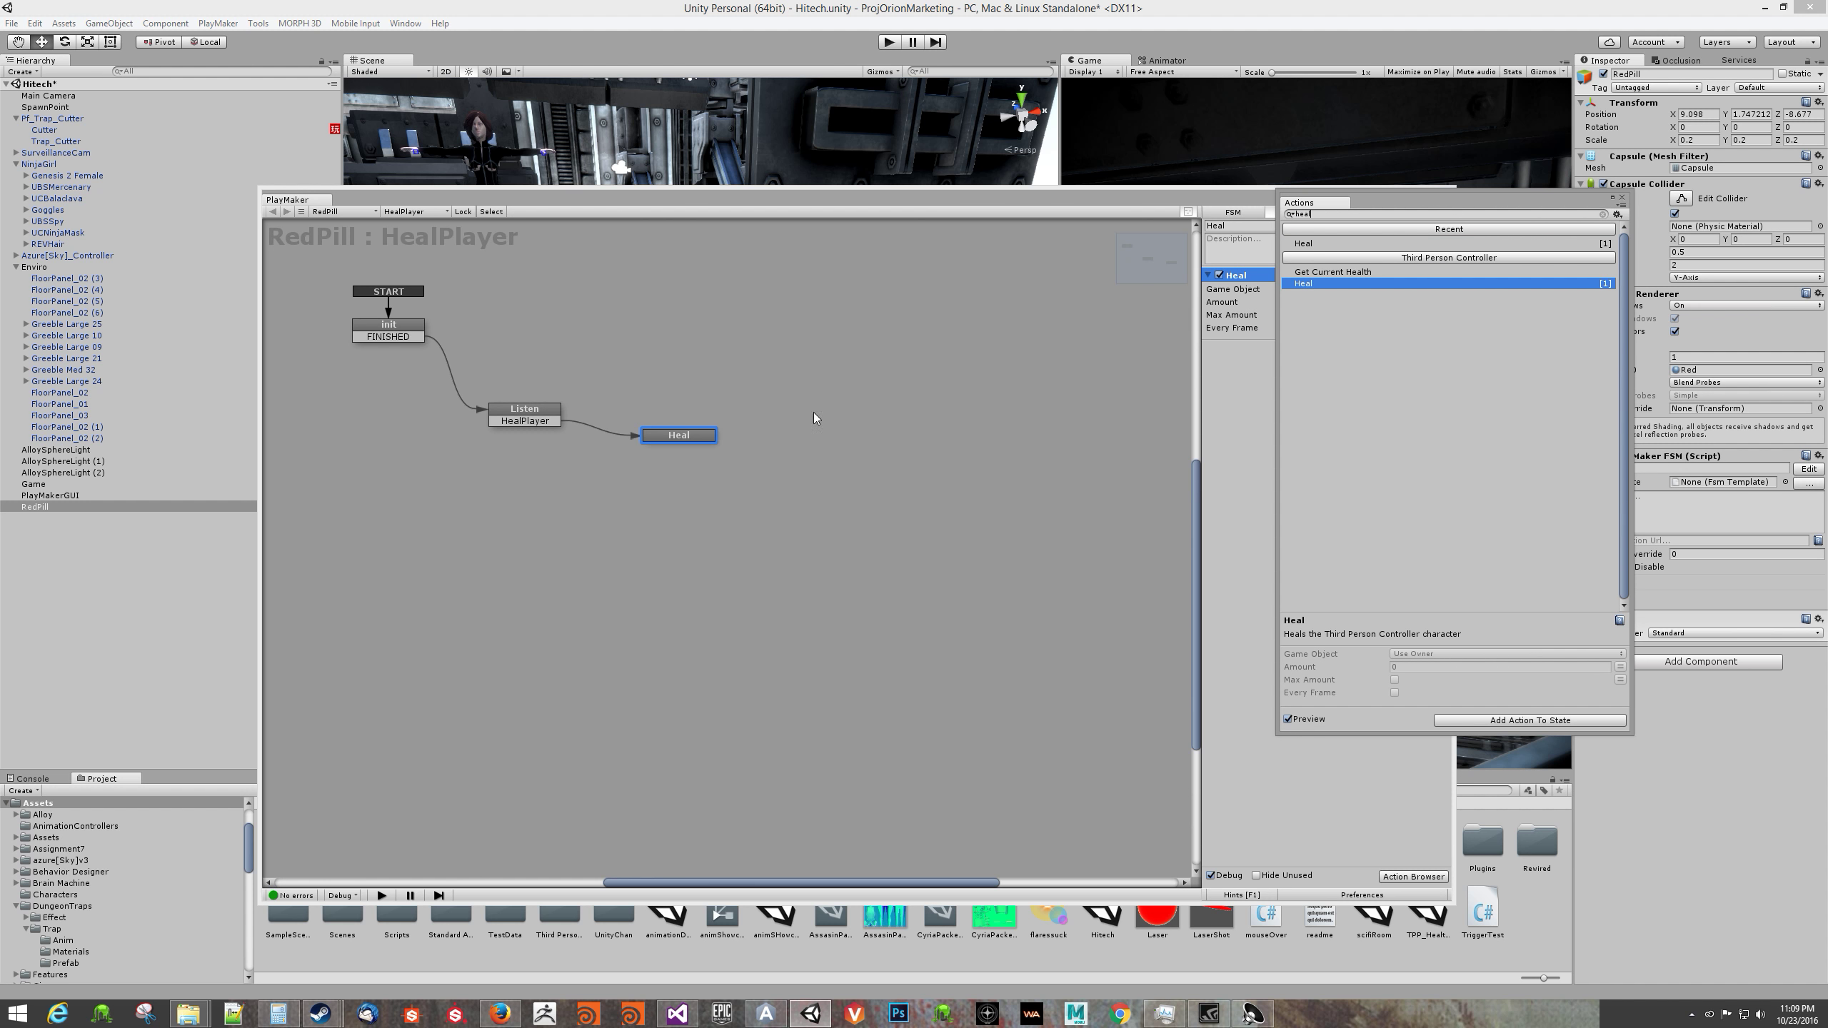
click(1624, 195)
click(1340, 289)
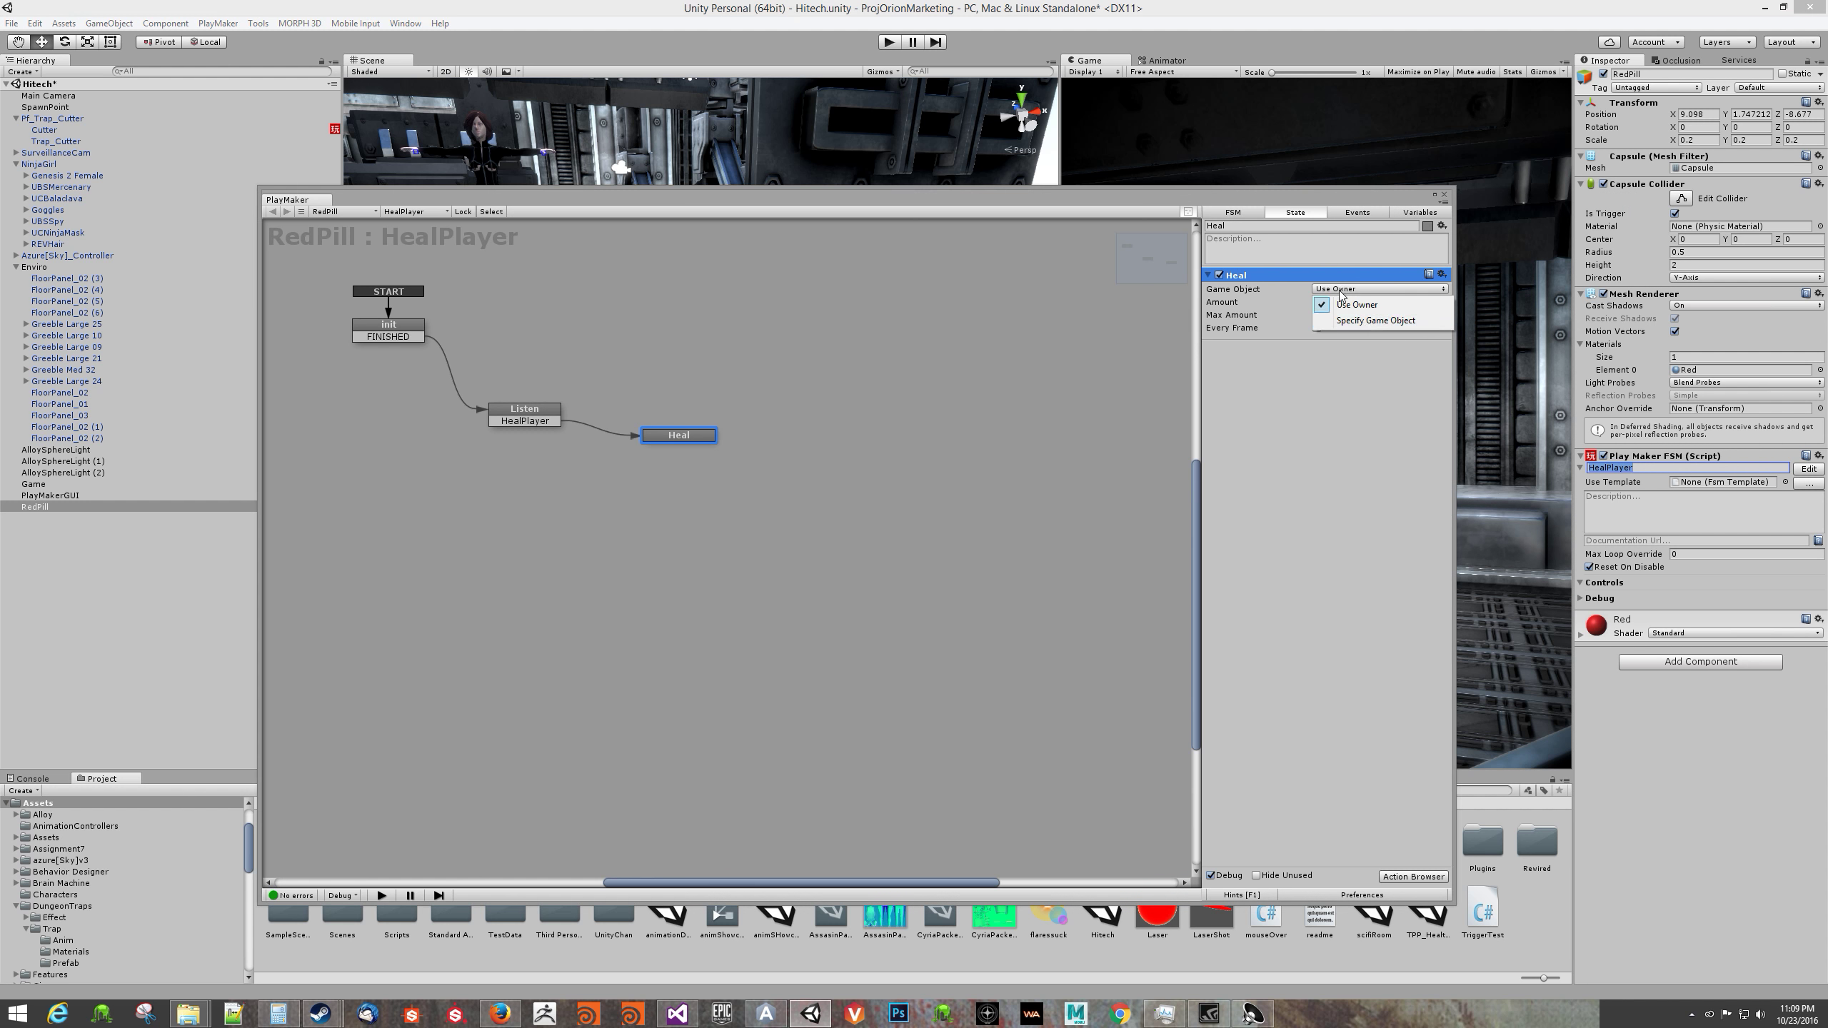
click(1346, 434)
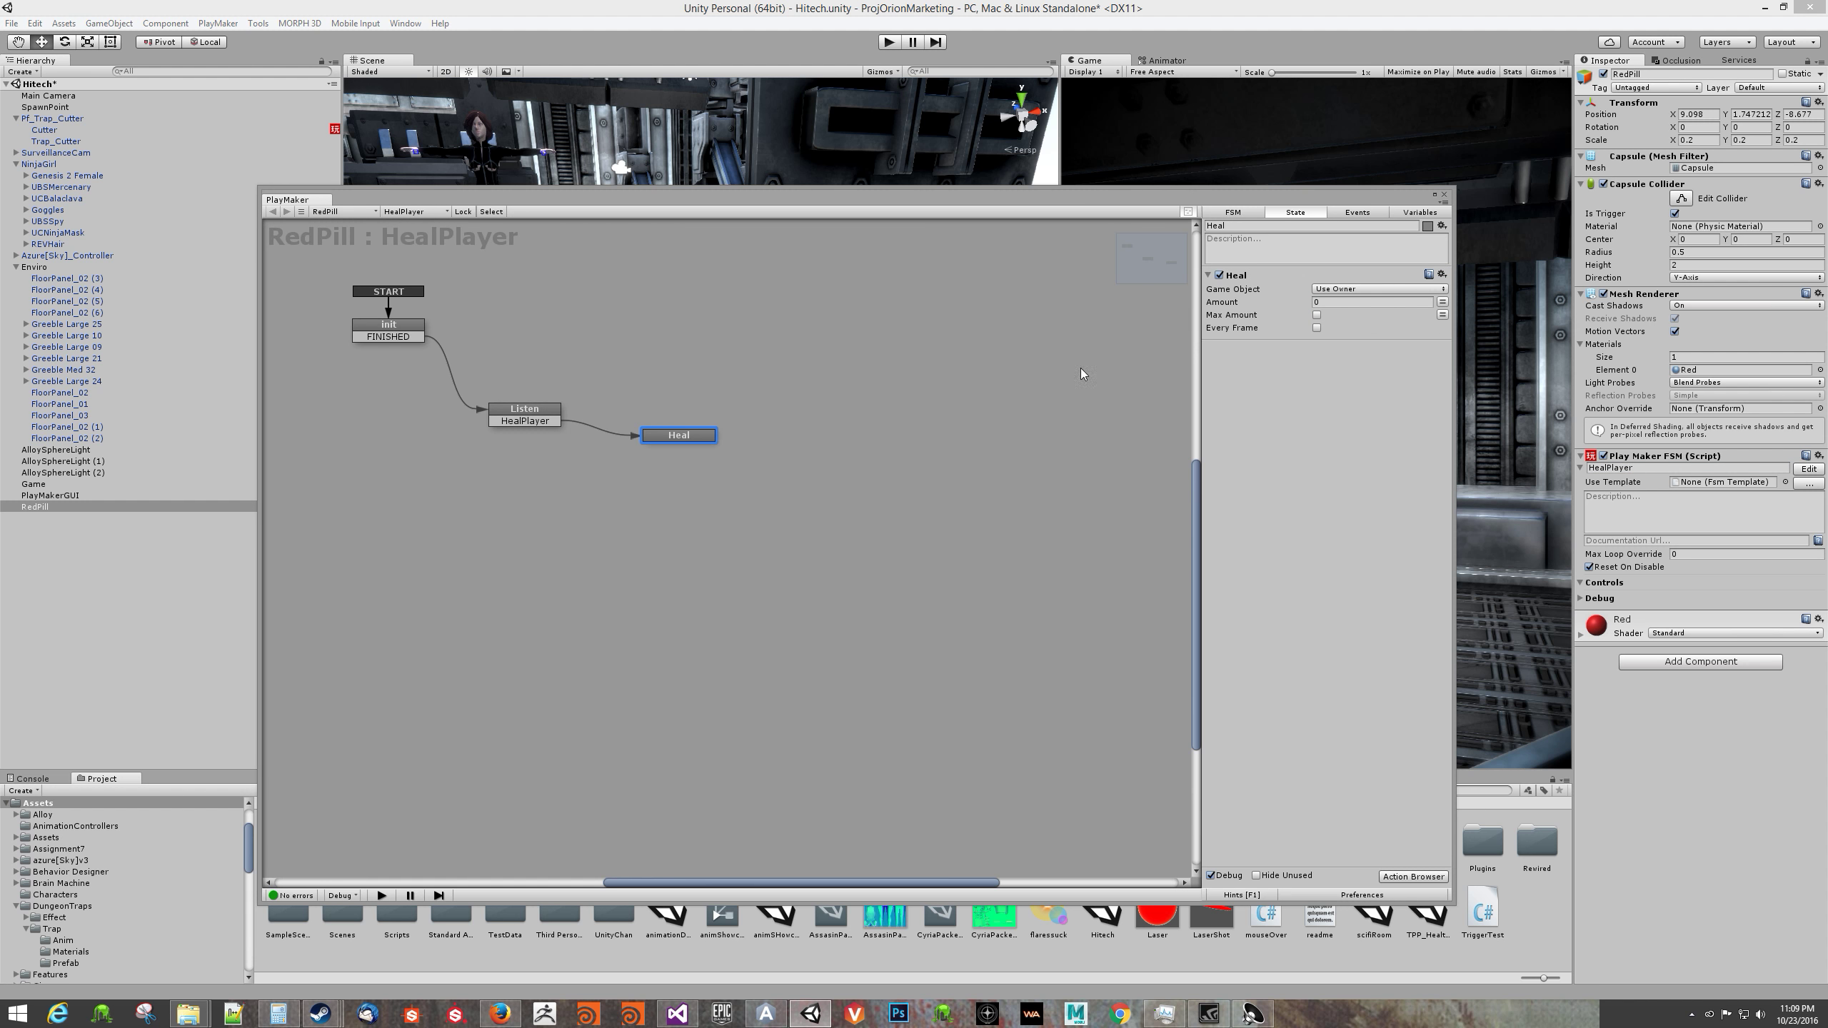
Step: Store the Listen state's trigger collider in a new variable named ObectToHeal
click(532, 421)
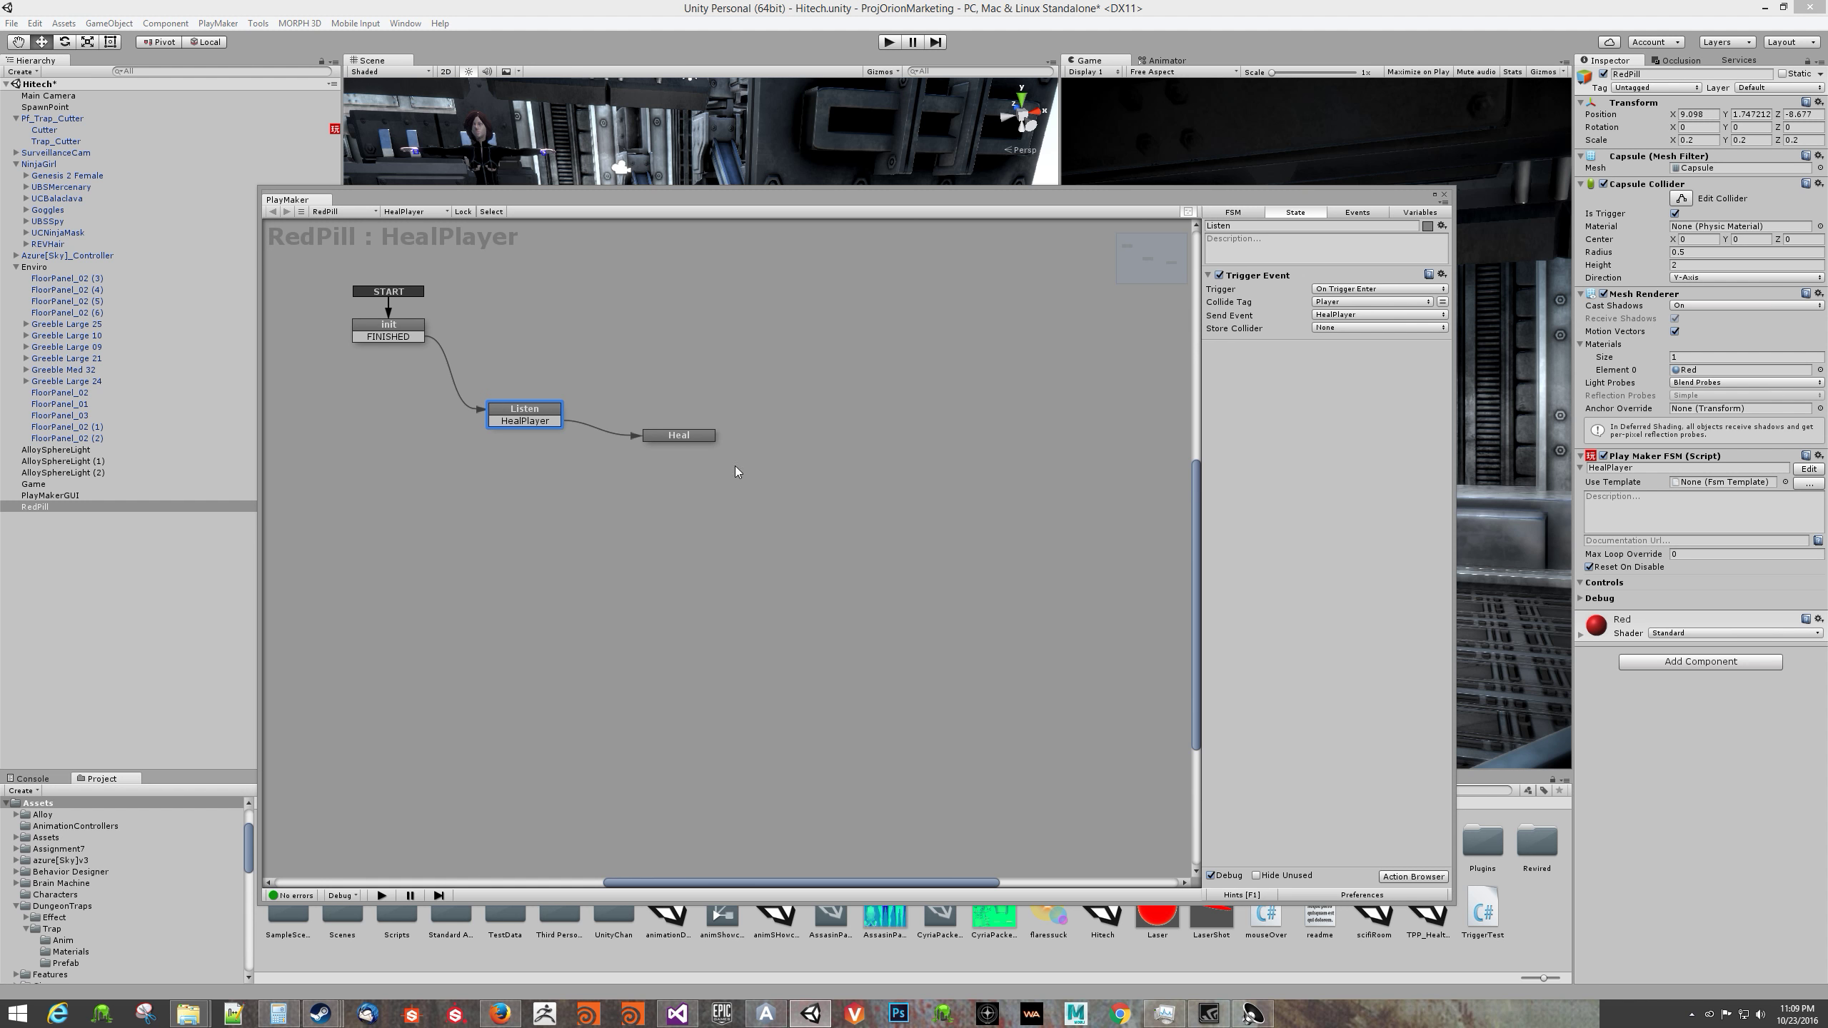
click(1326, 328)
click(1348, 370)
text(ObjectT)
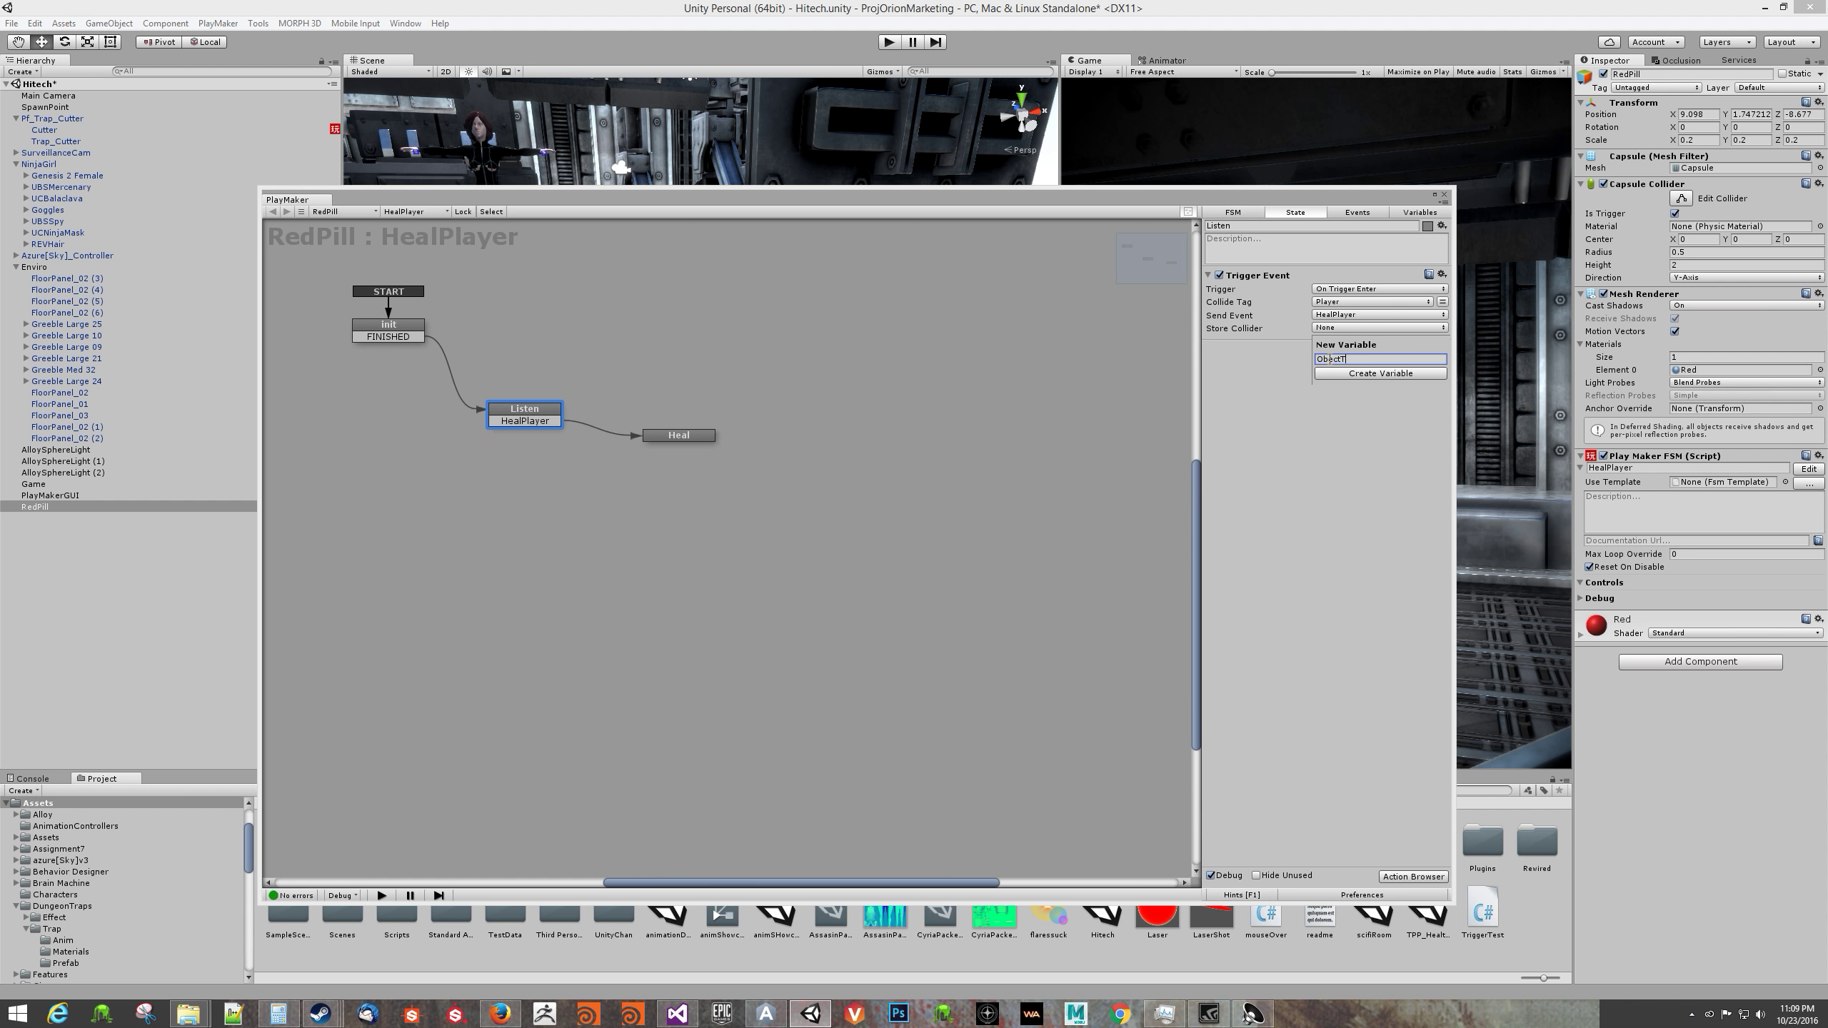
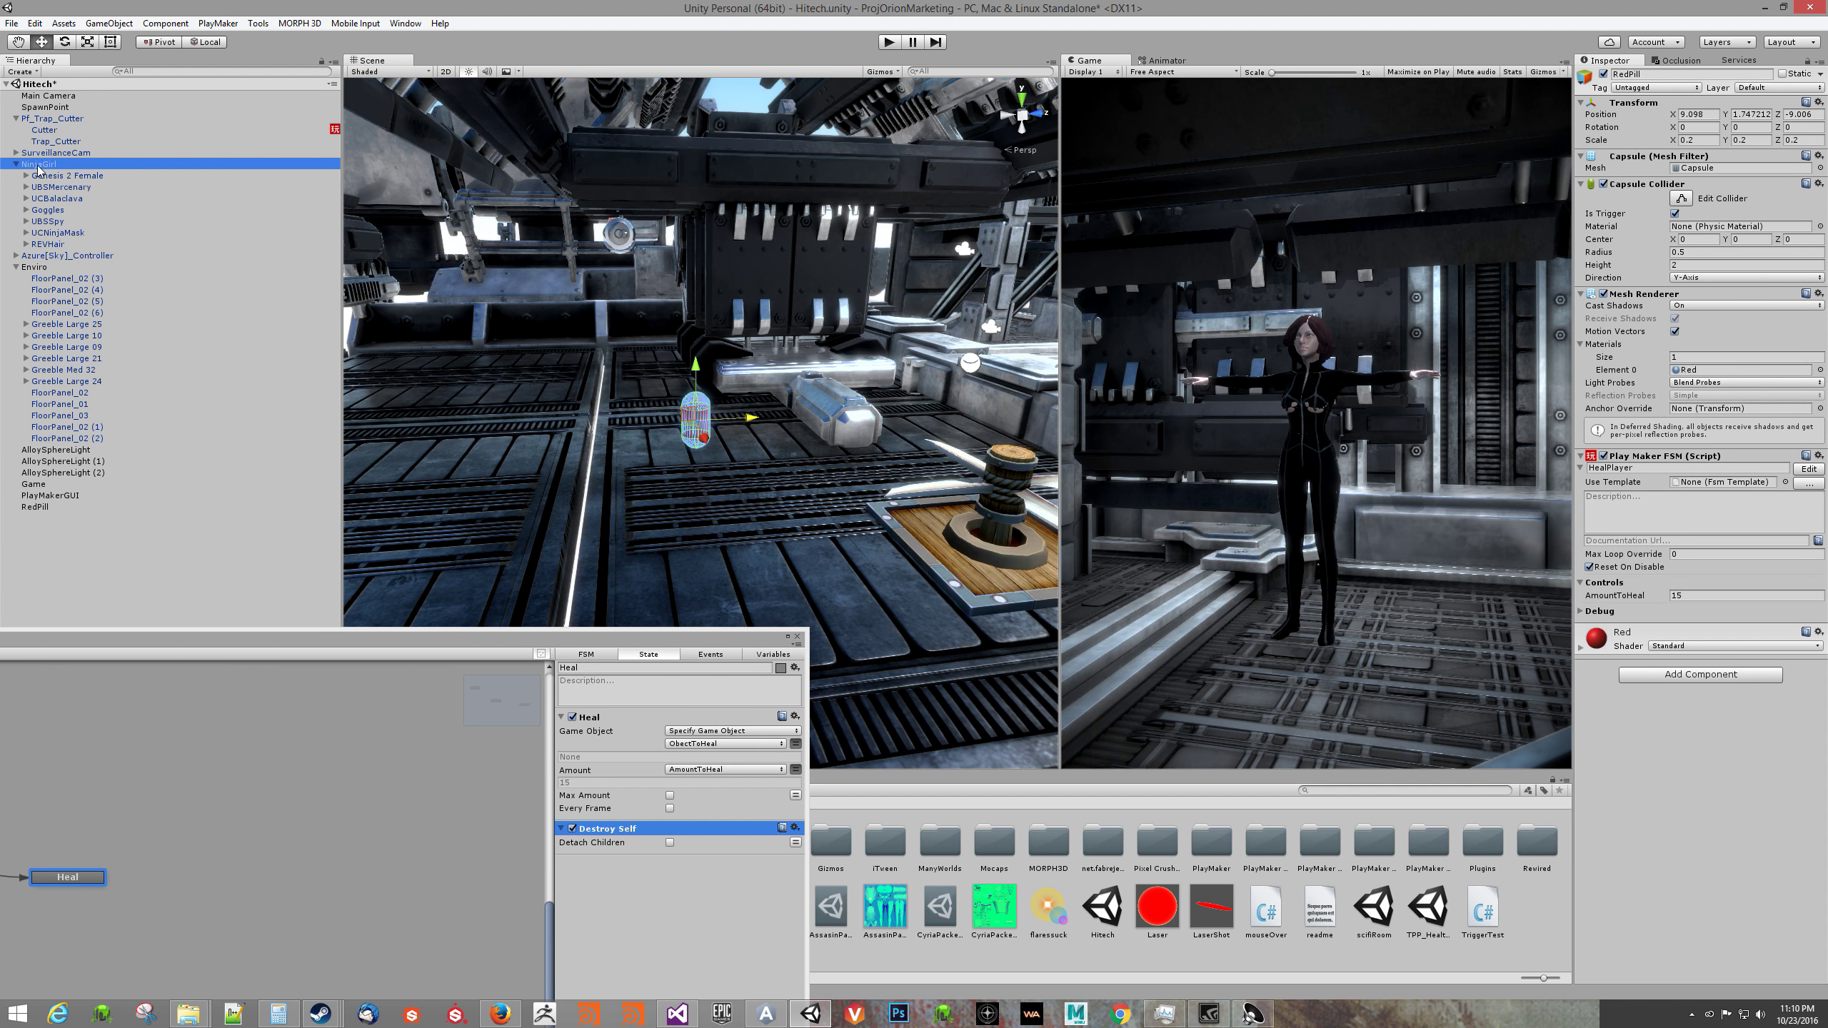
Step: Check NinjaGirl's Character Health settings and start play mode to test the pill
scroll(1650, 485, down, 5)
scroll(1650, 486, up, 2)
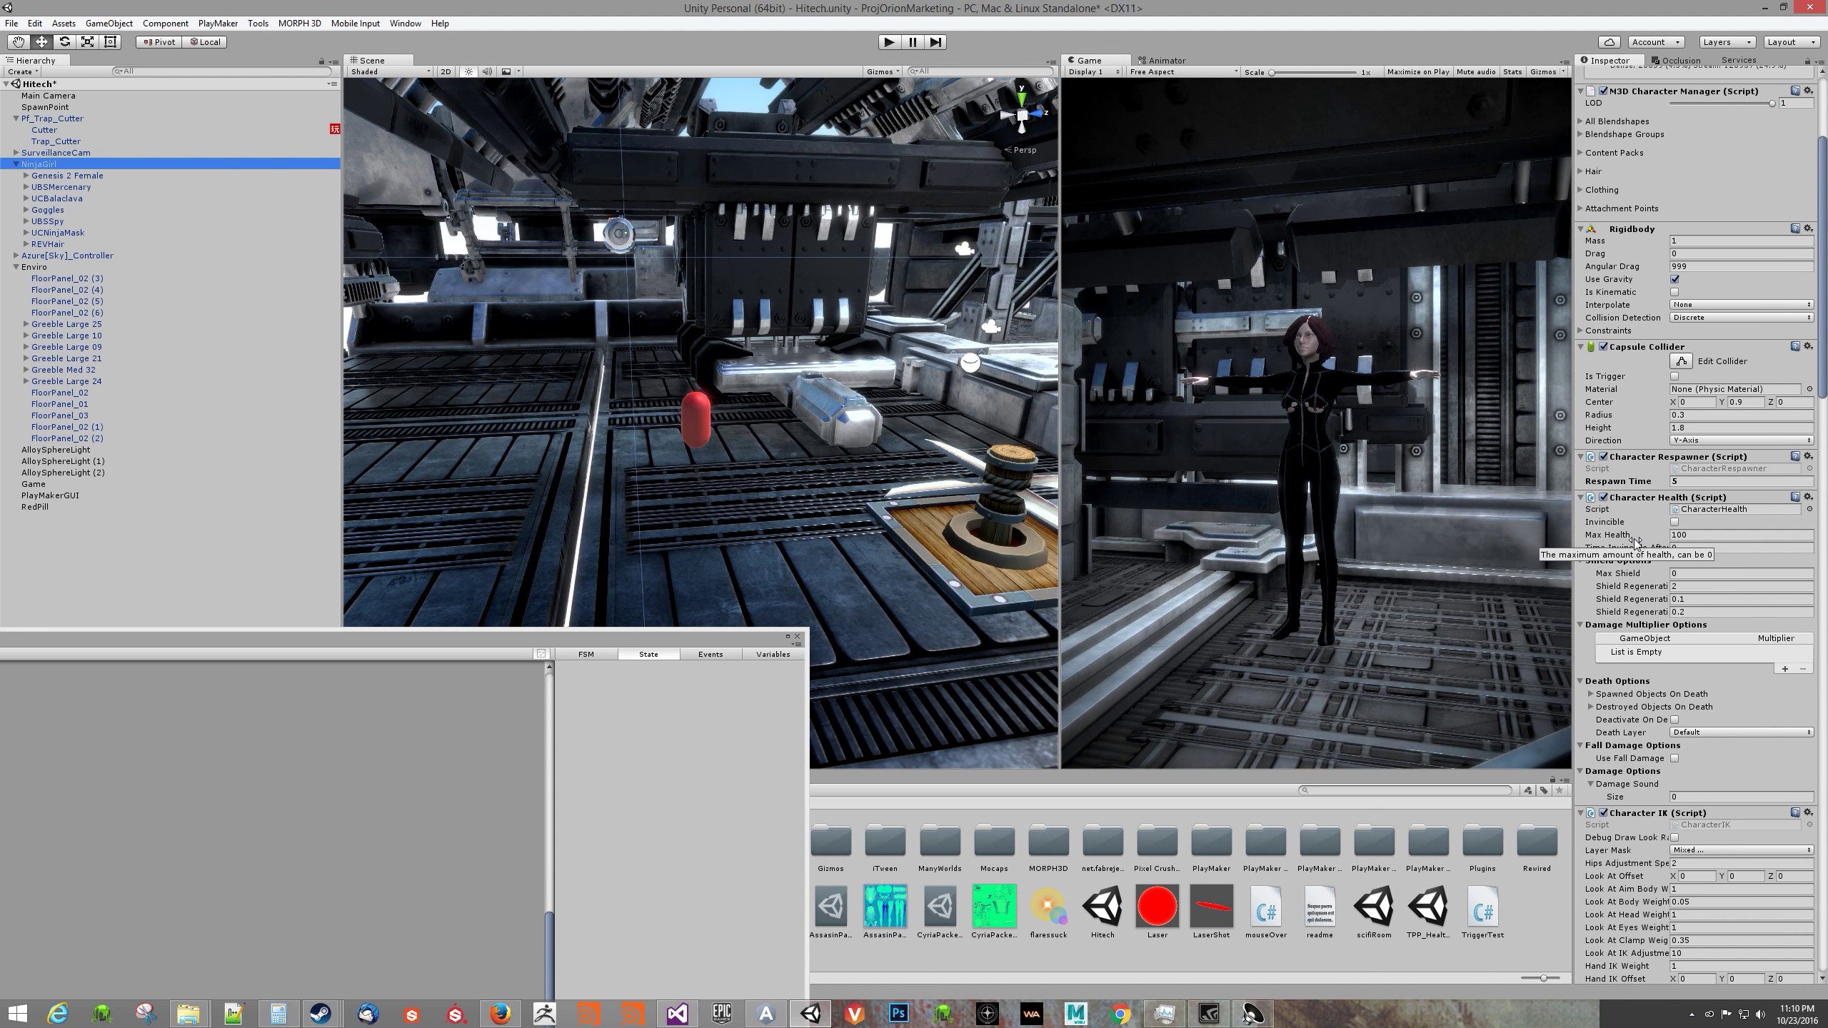
click(889, 42)
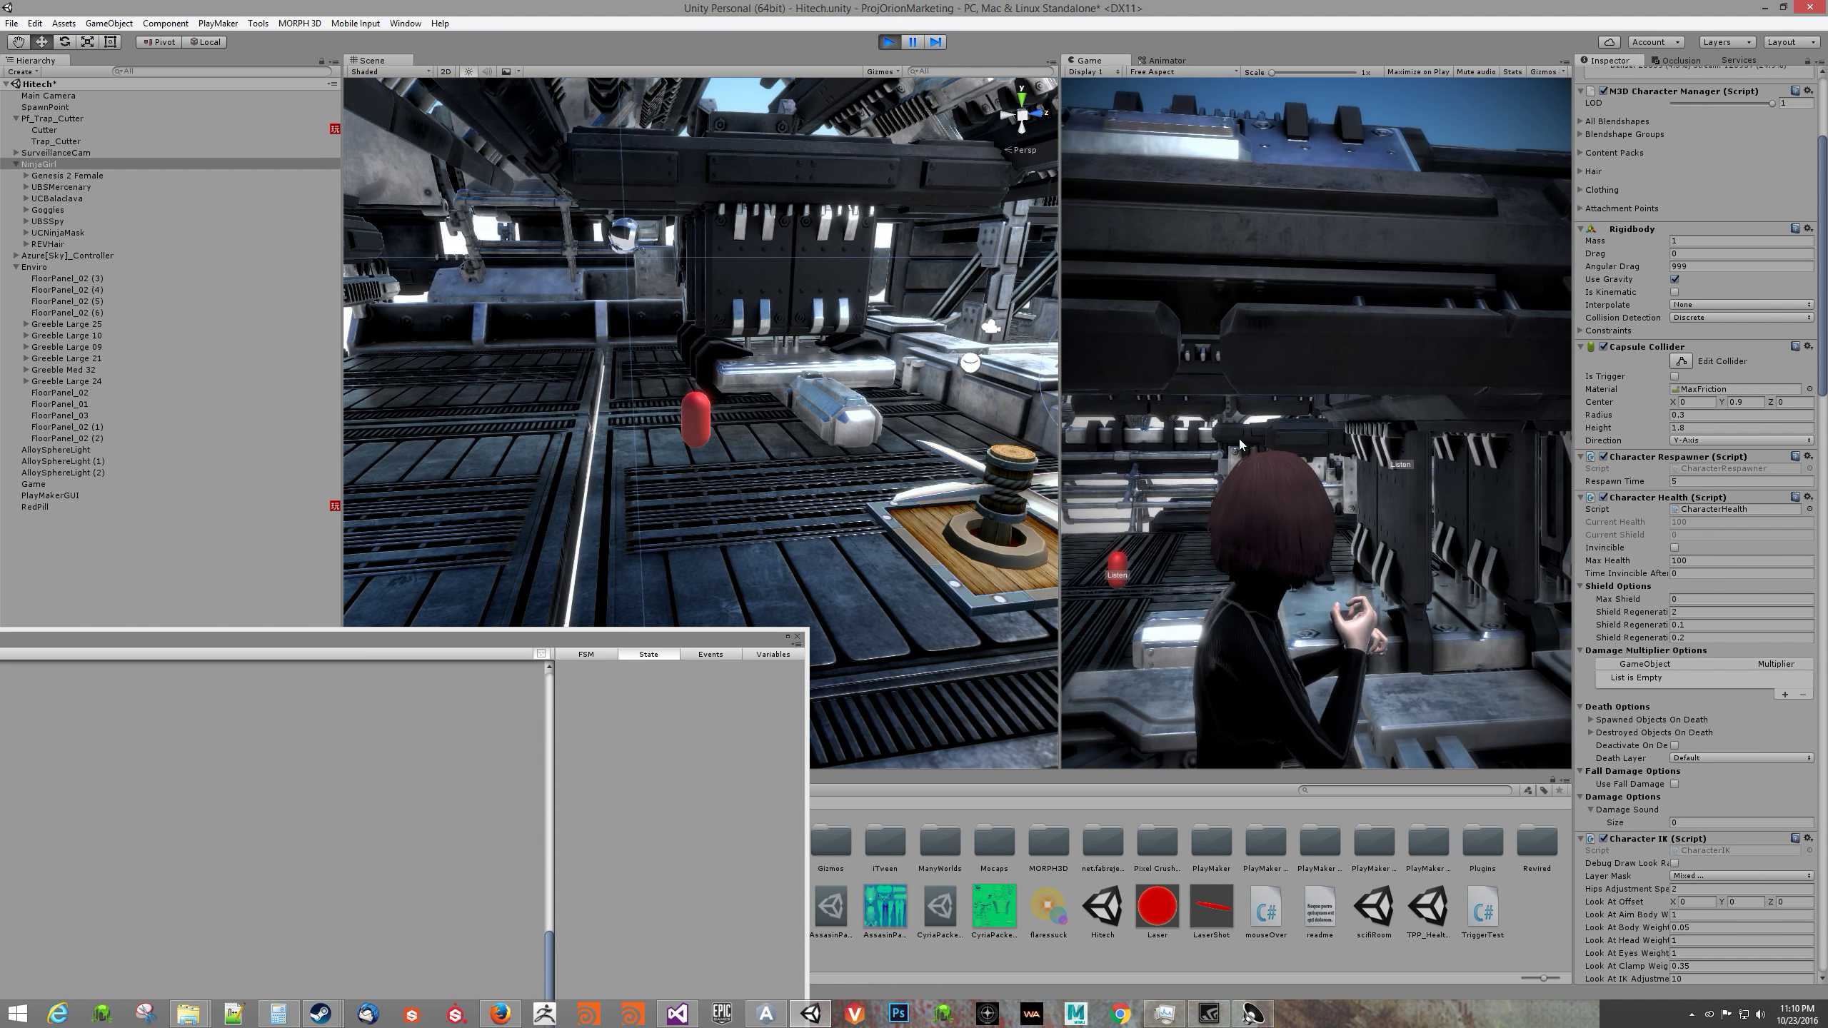
Step: Run NinjaGirl past the cutter trap and into the red pill to test damage and healing, and end play mode
key(w)
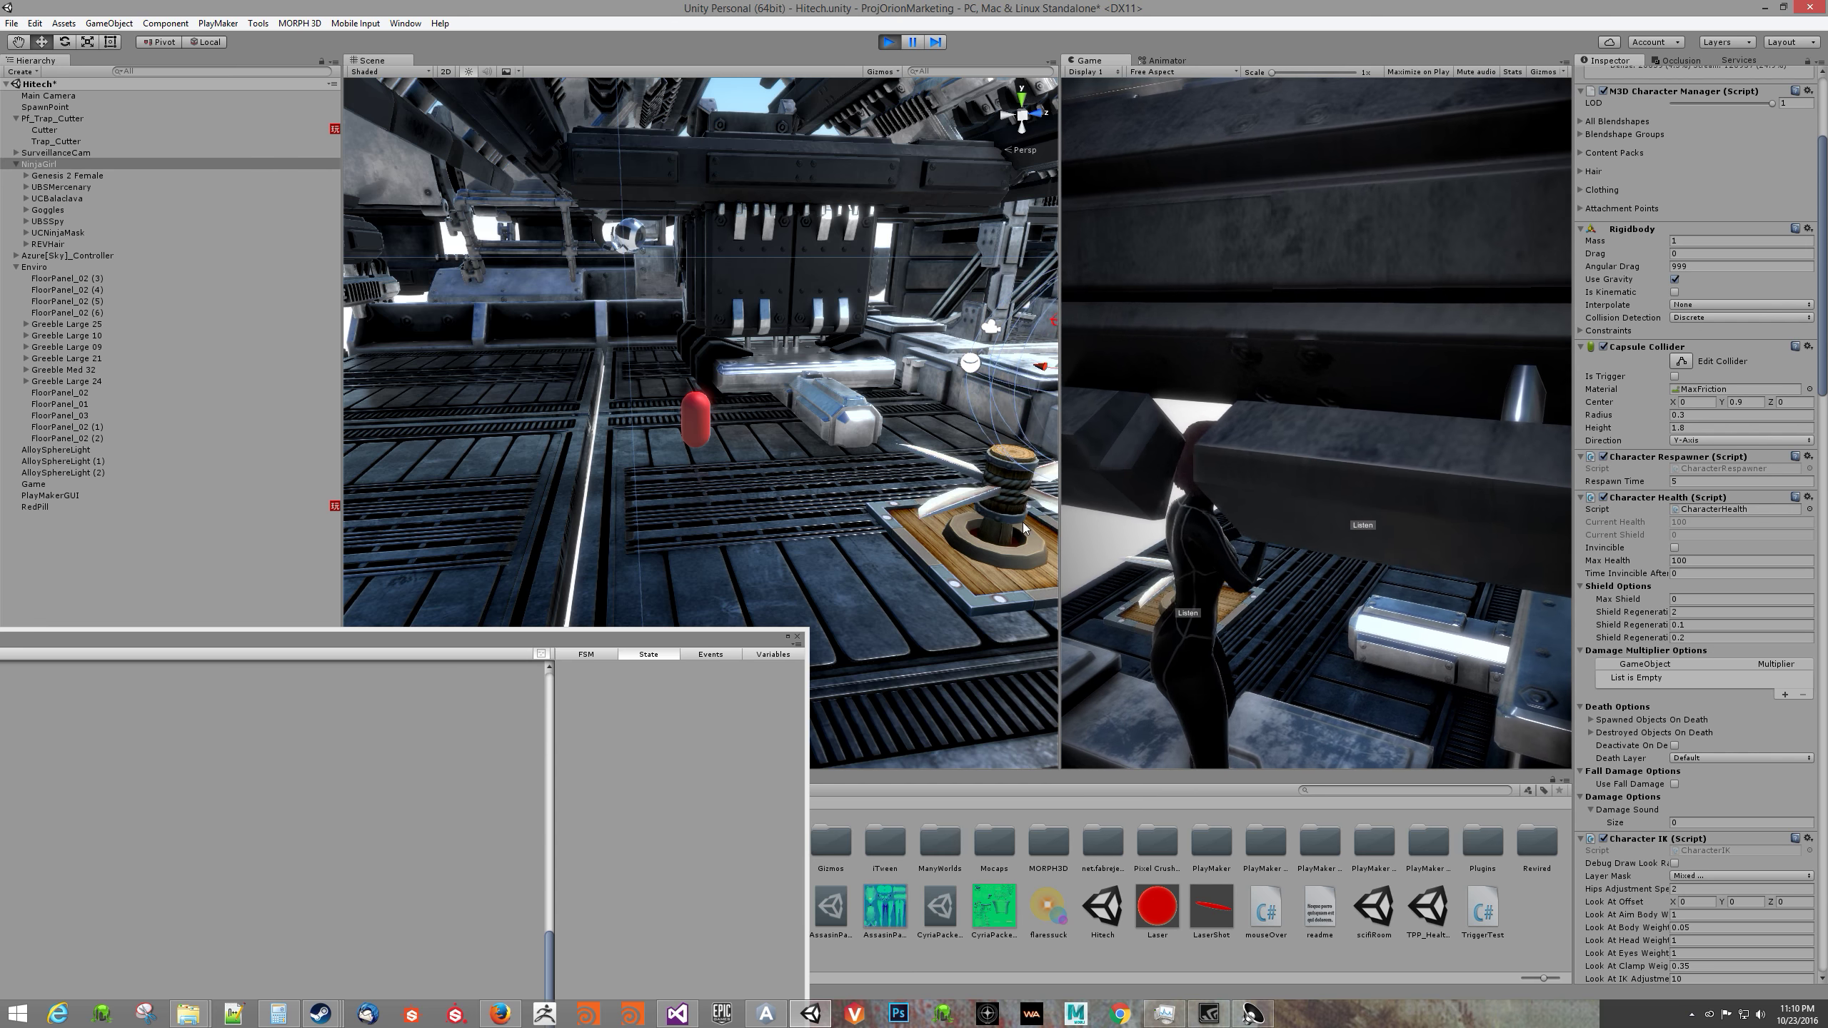
key(w)
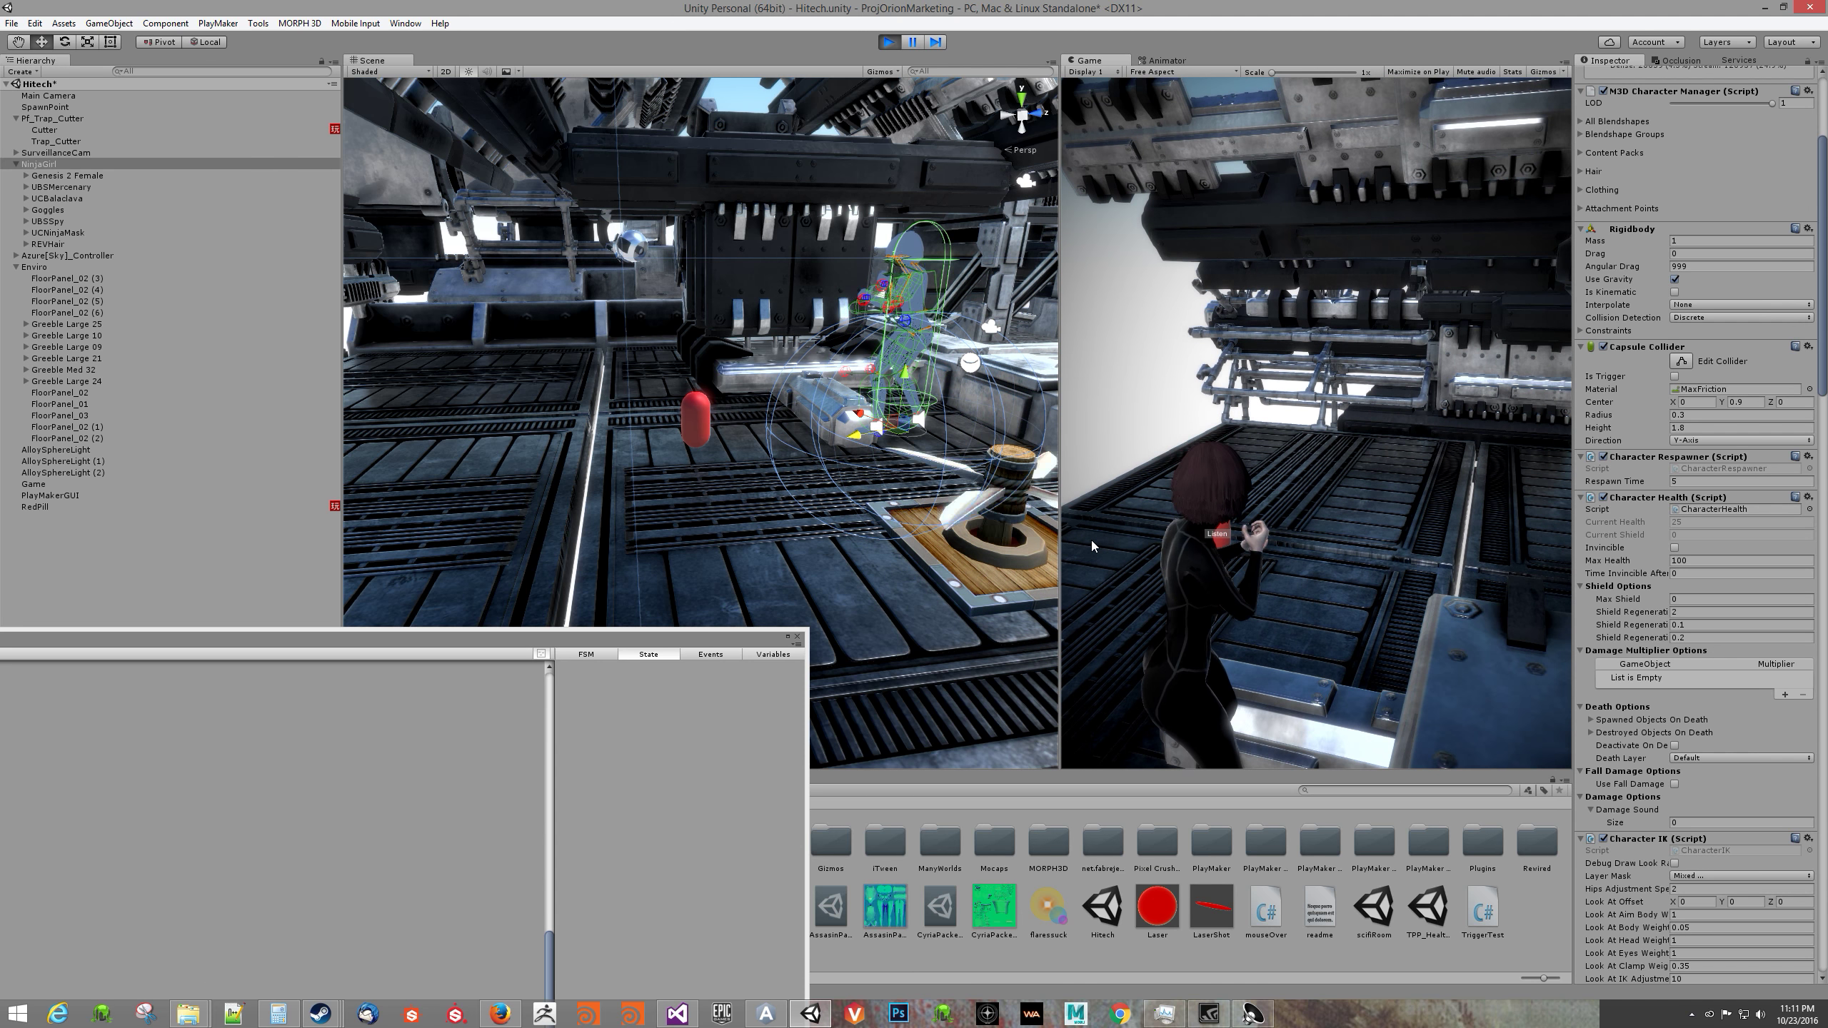
key(space)
key(w)
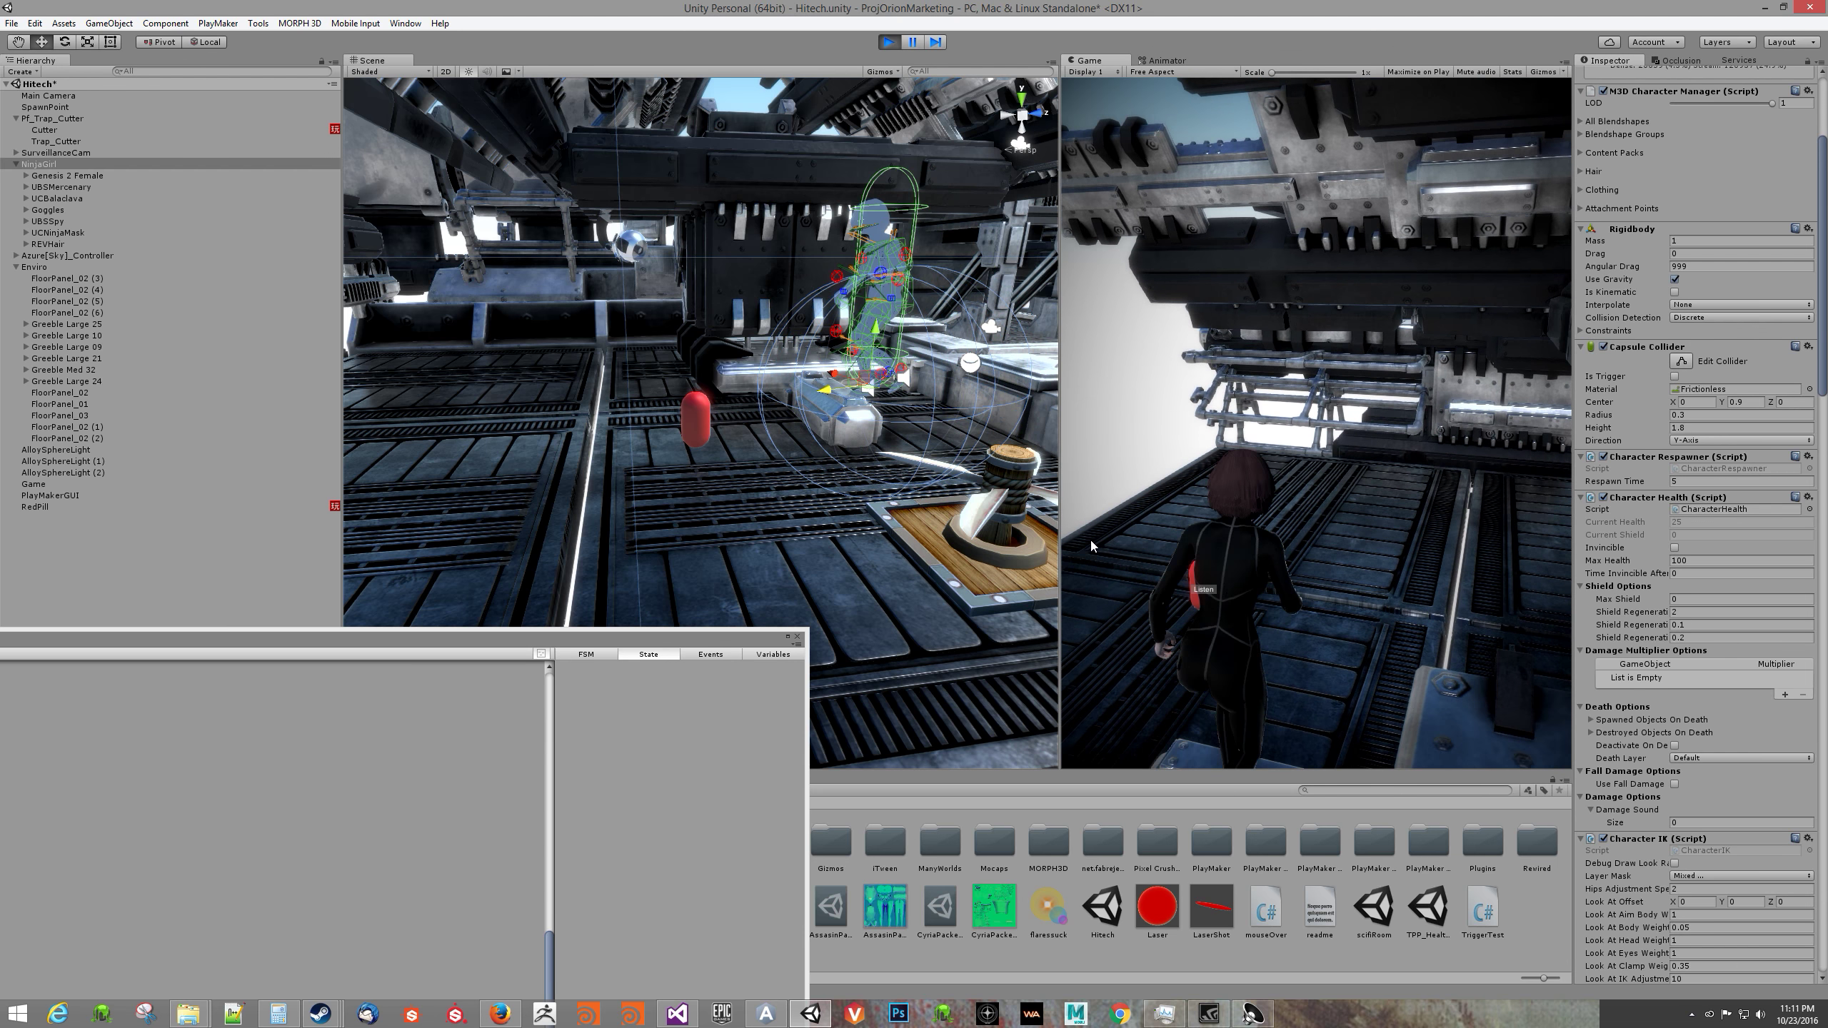
key(w)
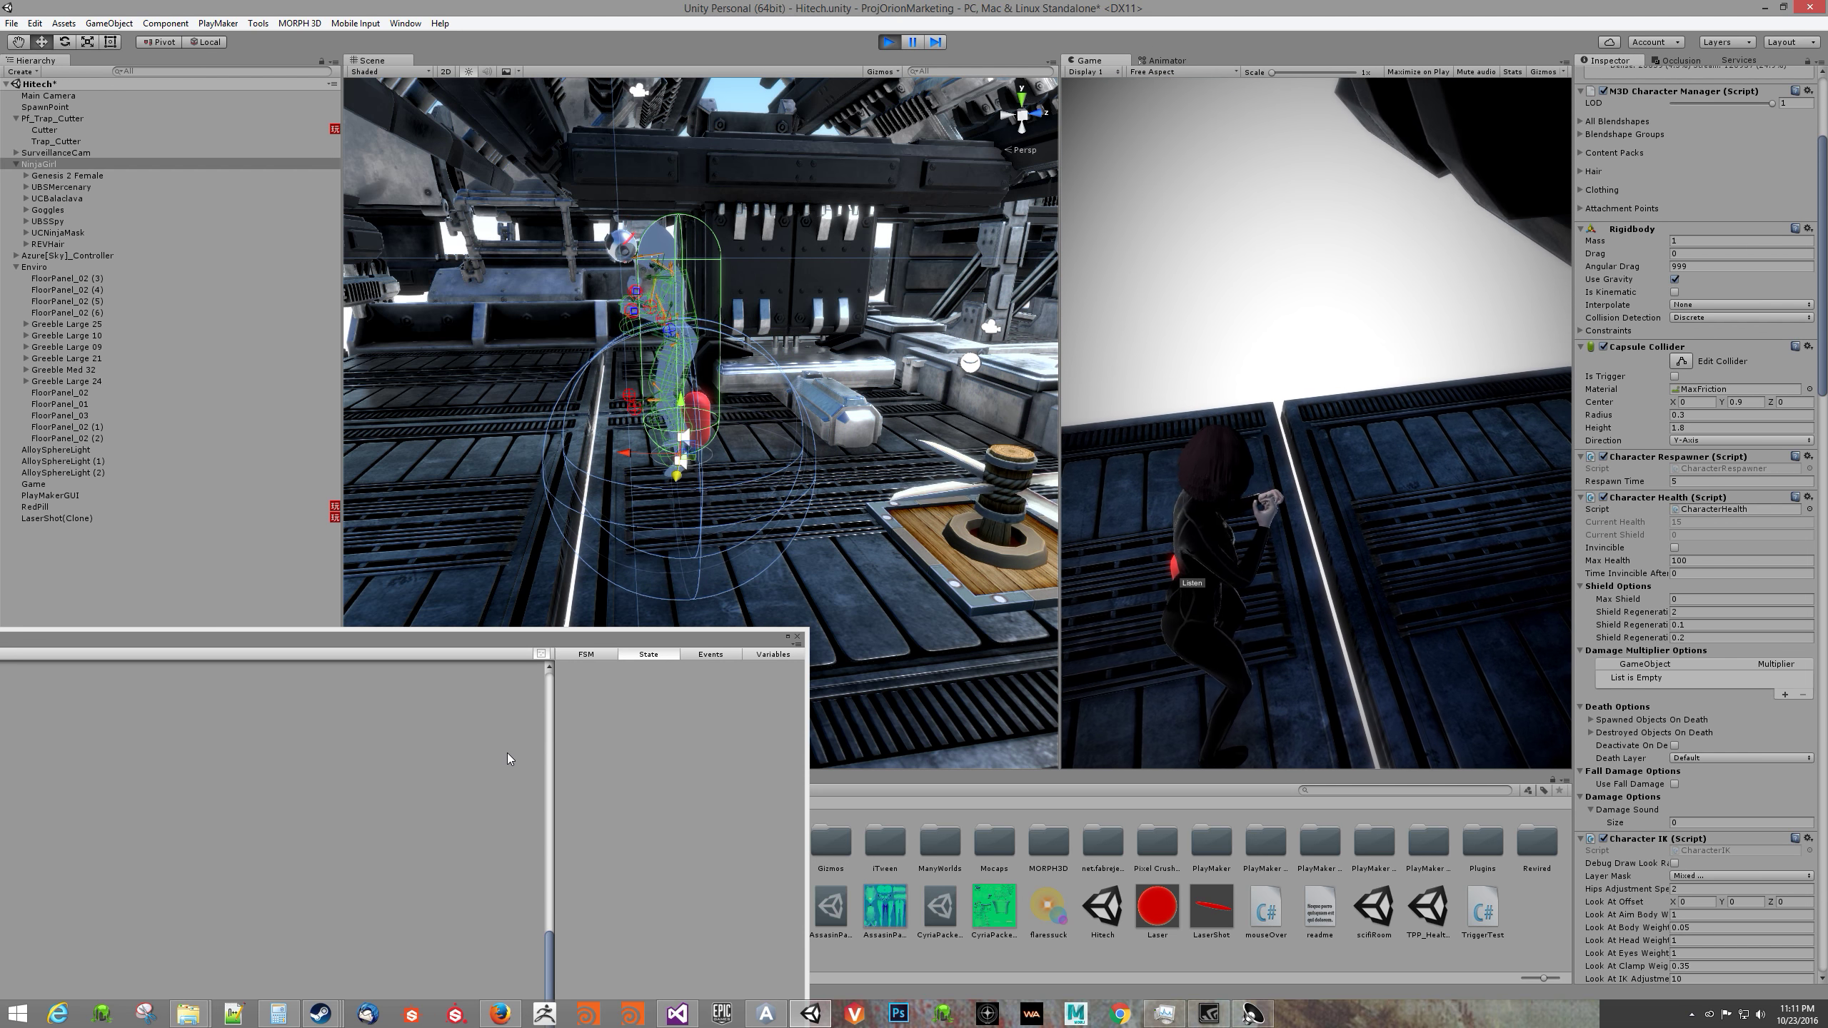
key(w)
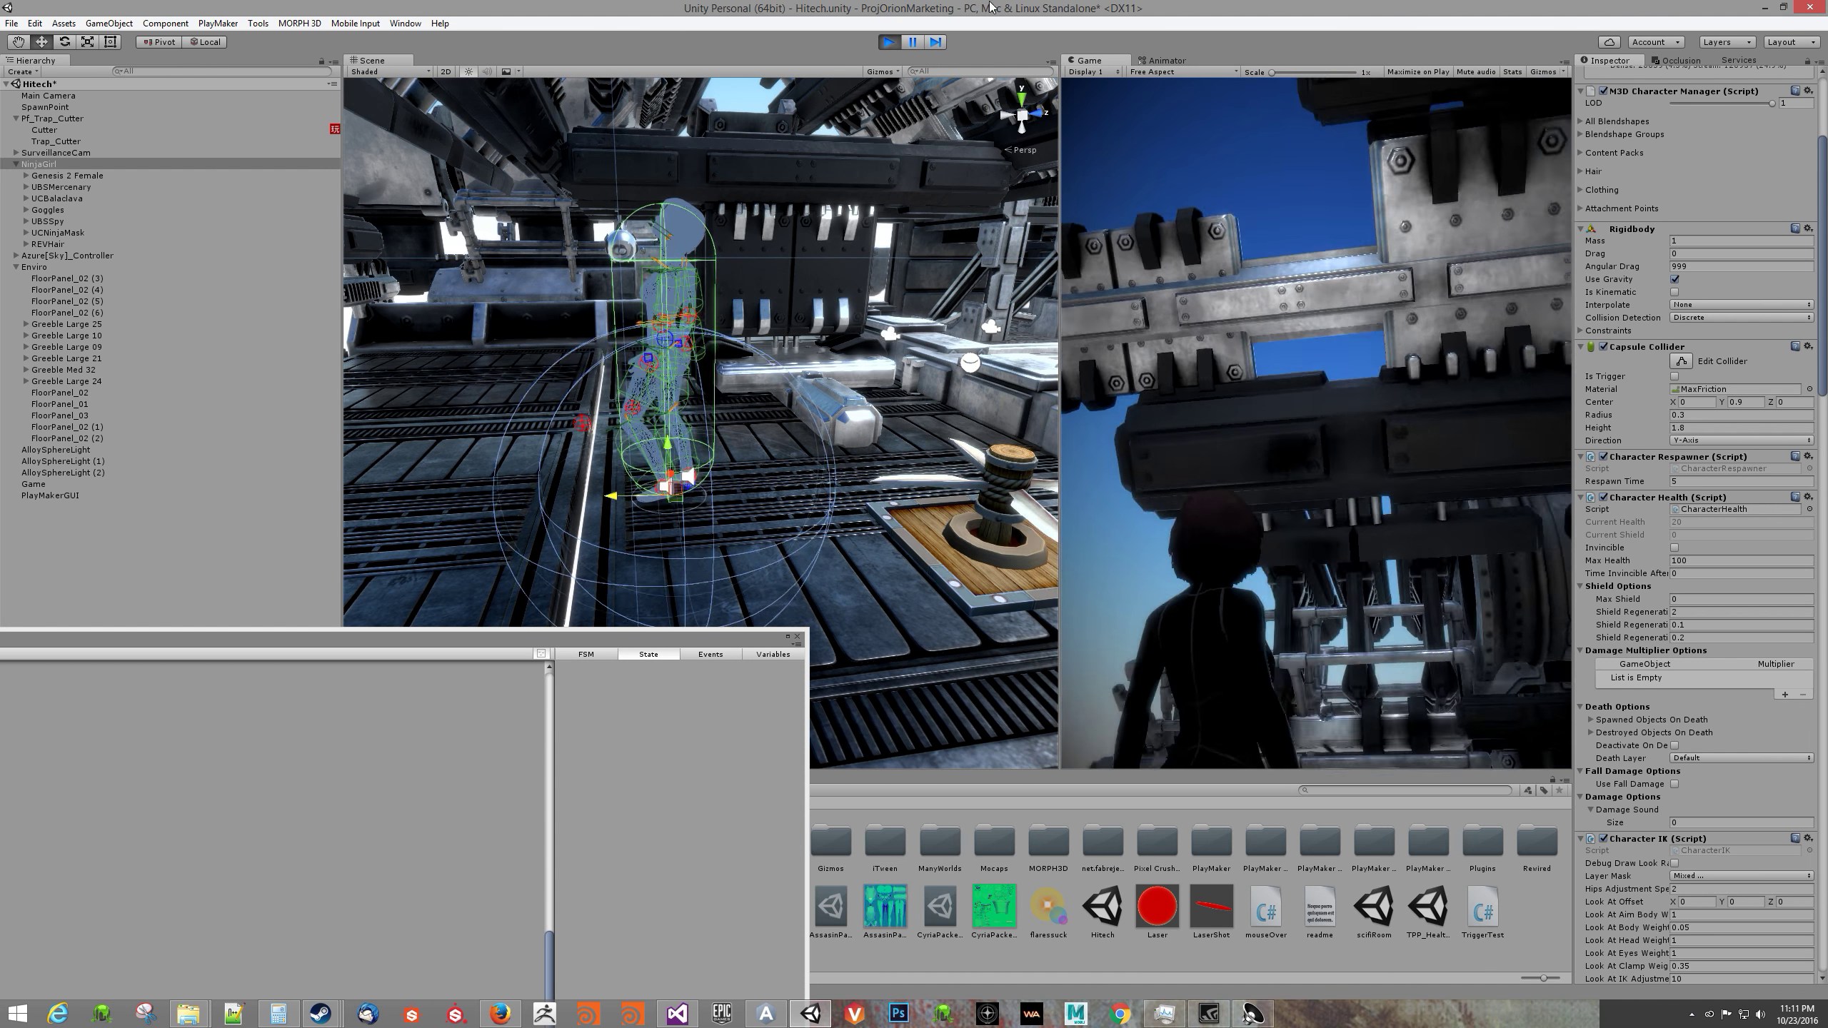
key(ctrl+p)
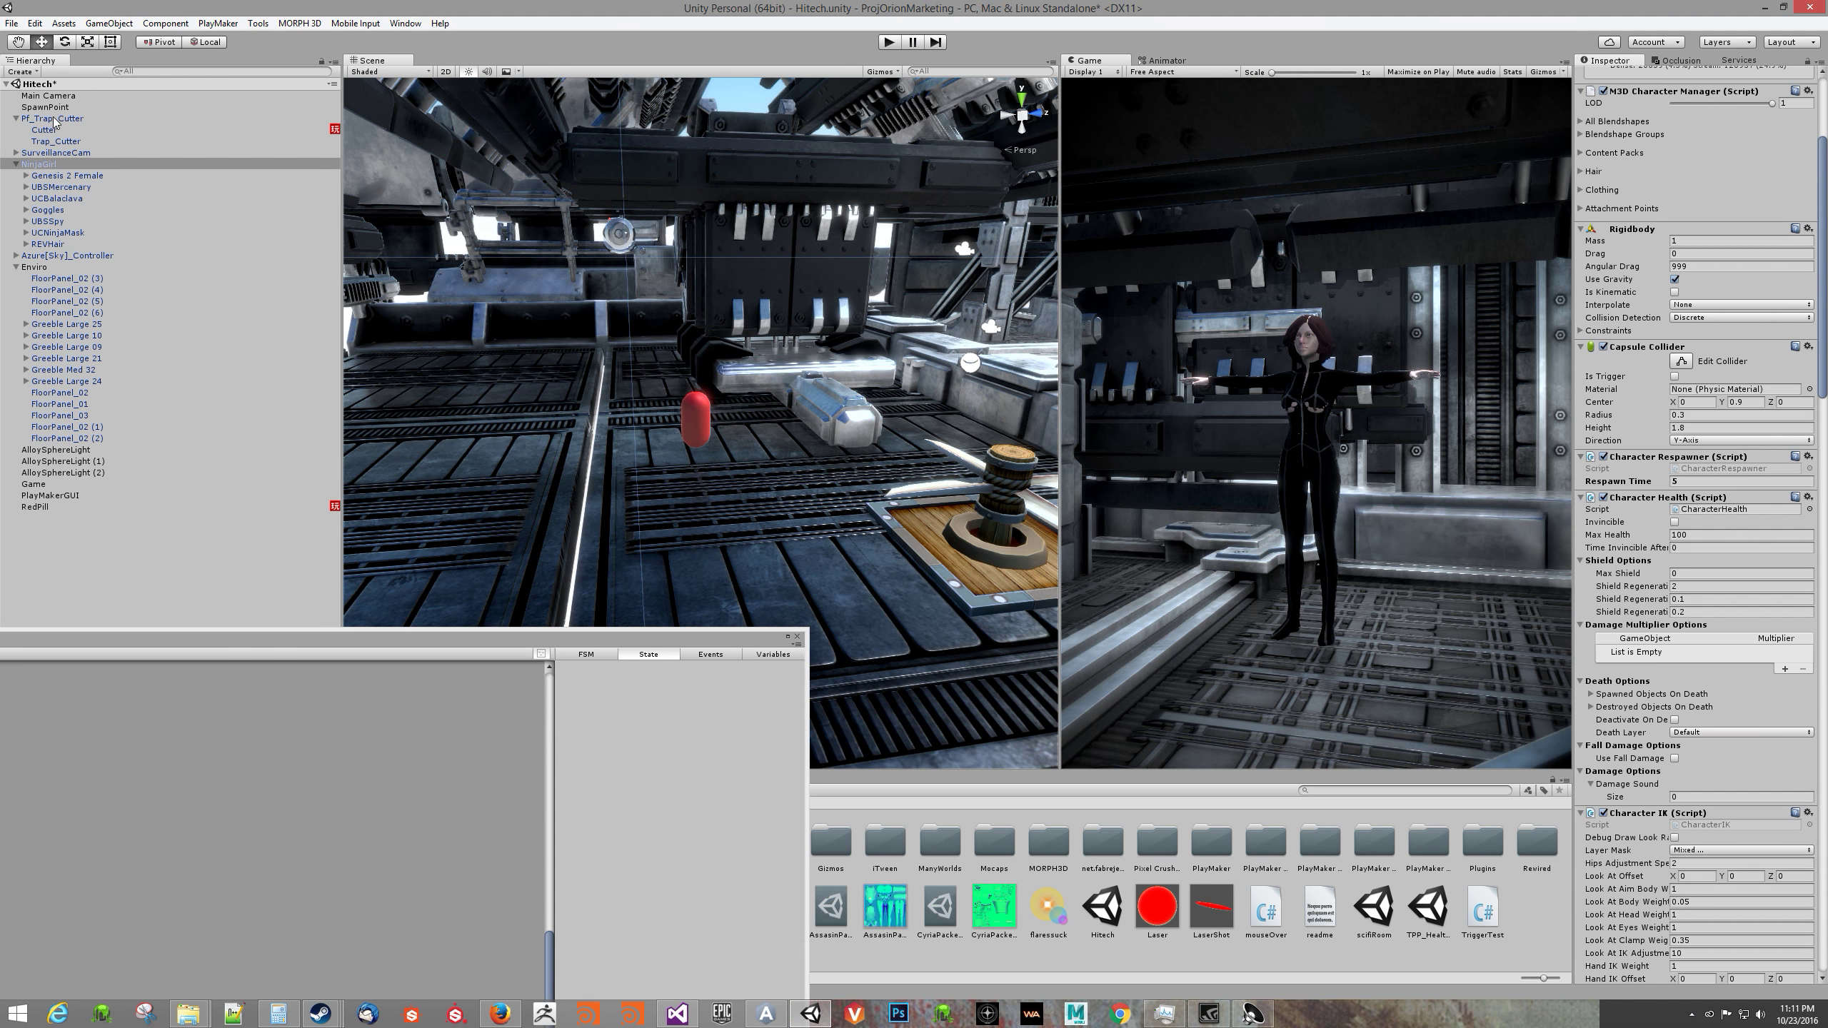
Step: Deactivate the SurveillanceCam object in the scene
click(57, 152)
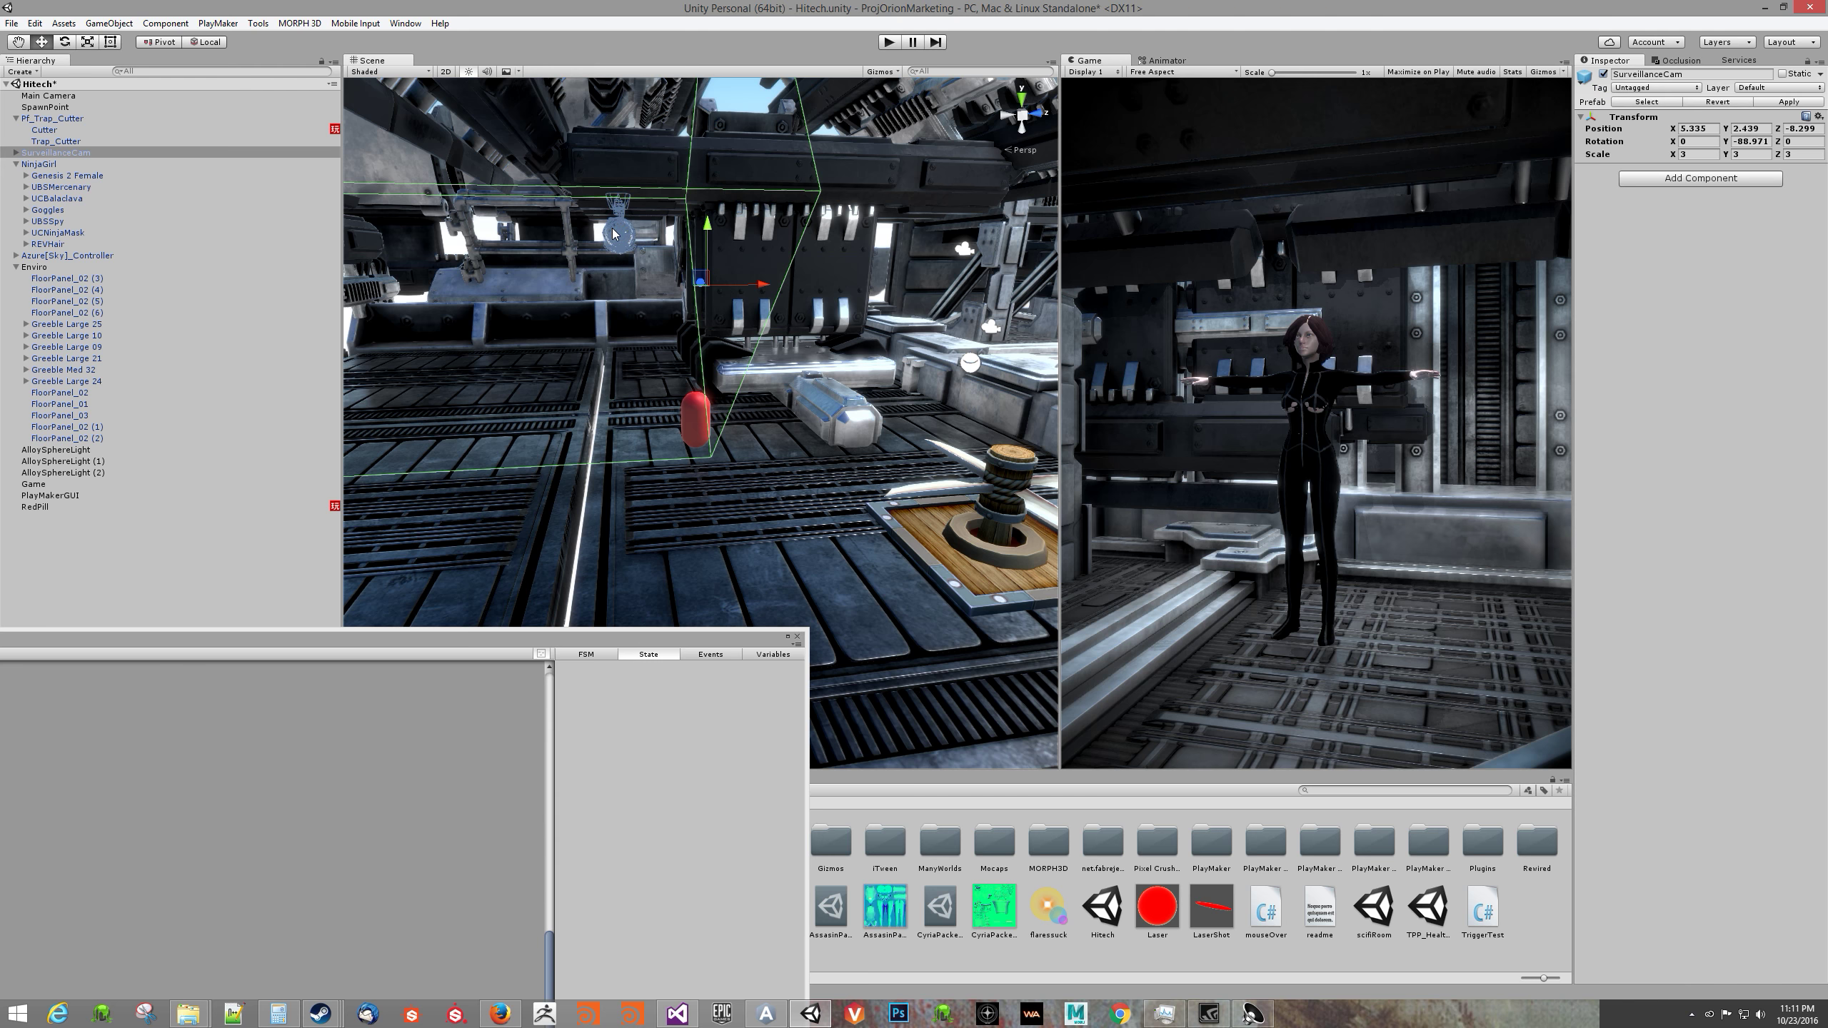
click(75, 155)
click(1607, 74)
click(1607, 74)
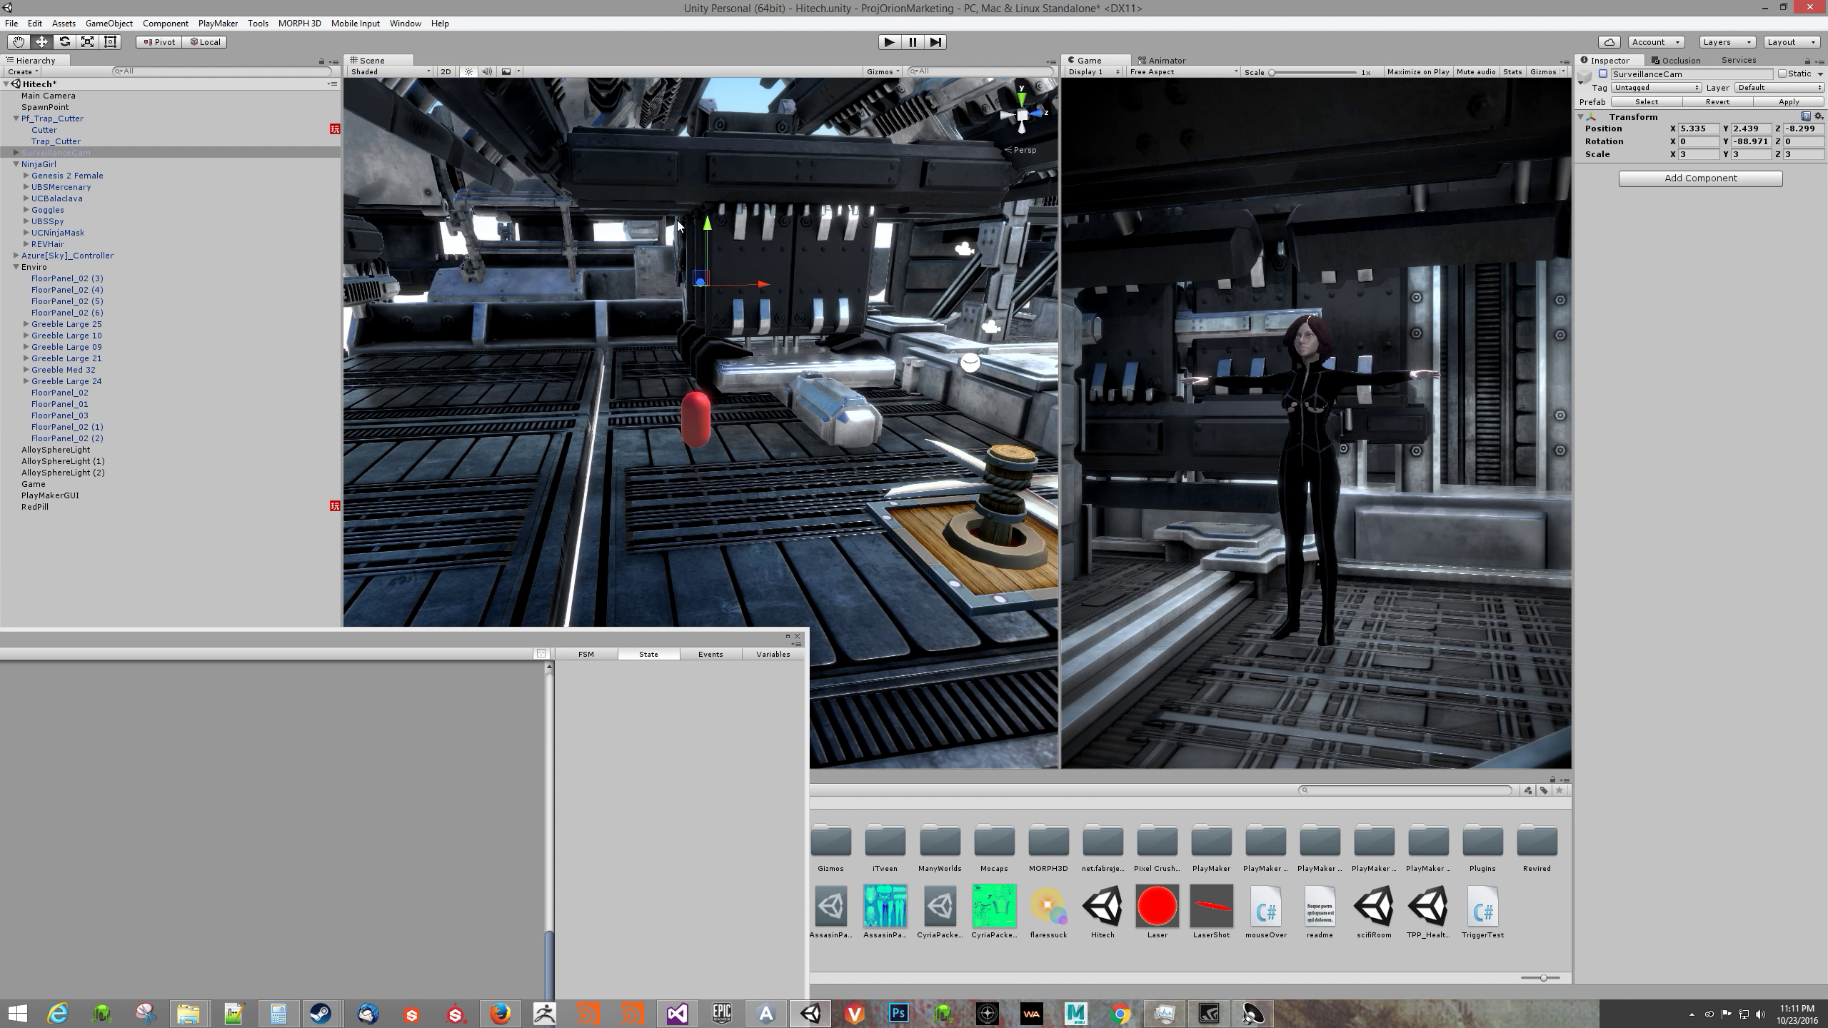
scroll(876, 219, up, 2)
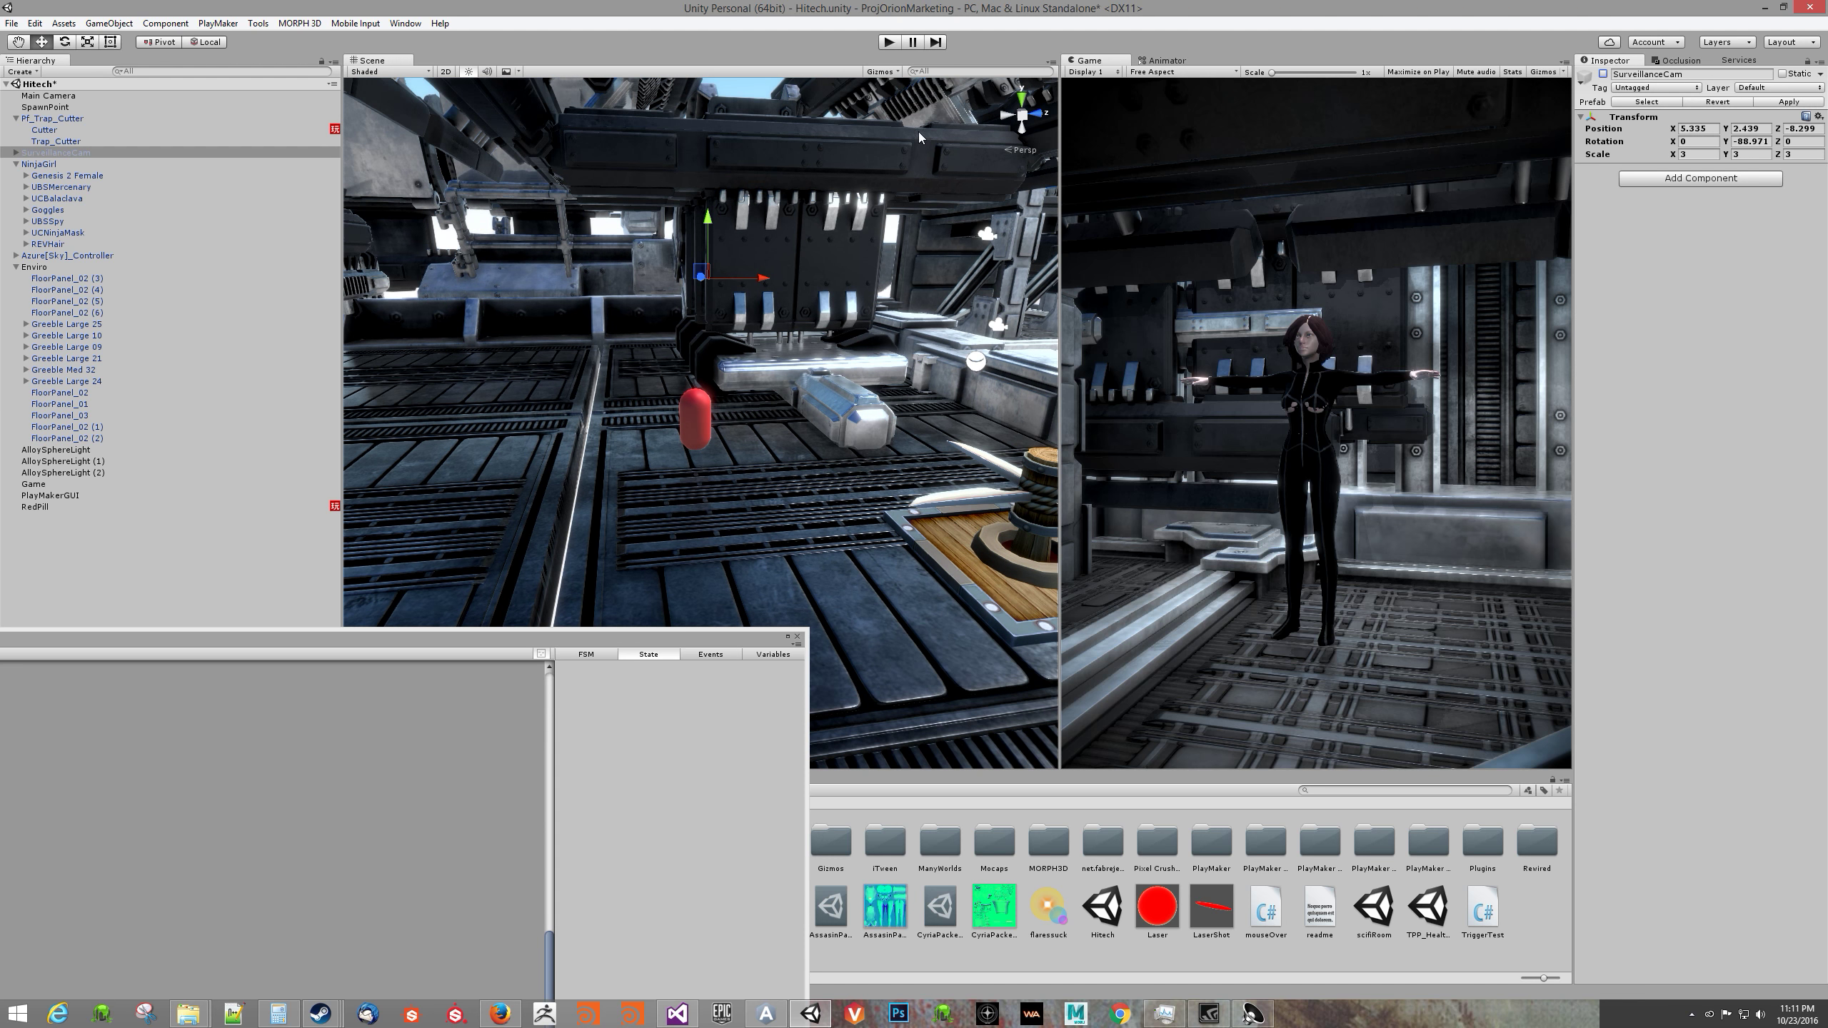
Step: Play-test the scene with the surveillance camera disabled by moving NinjaGirl toward the trap, and end play mode
click(890, 41)
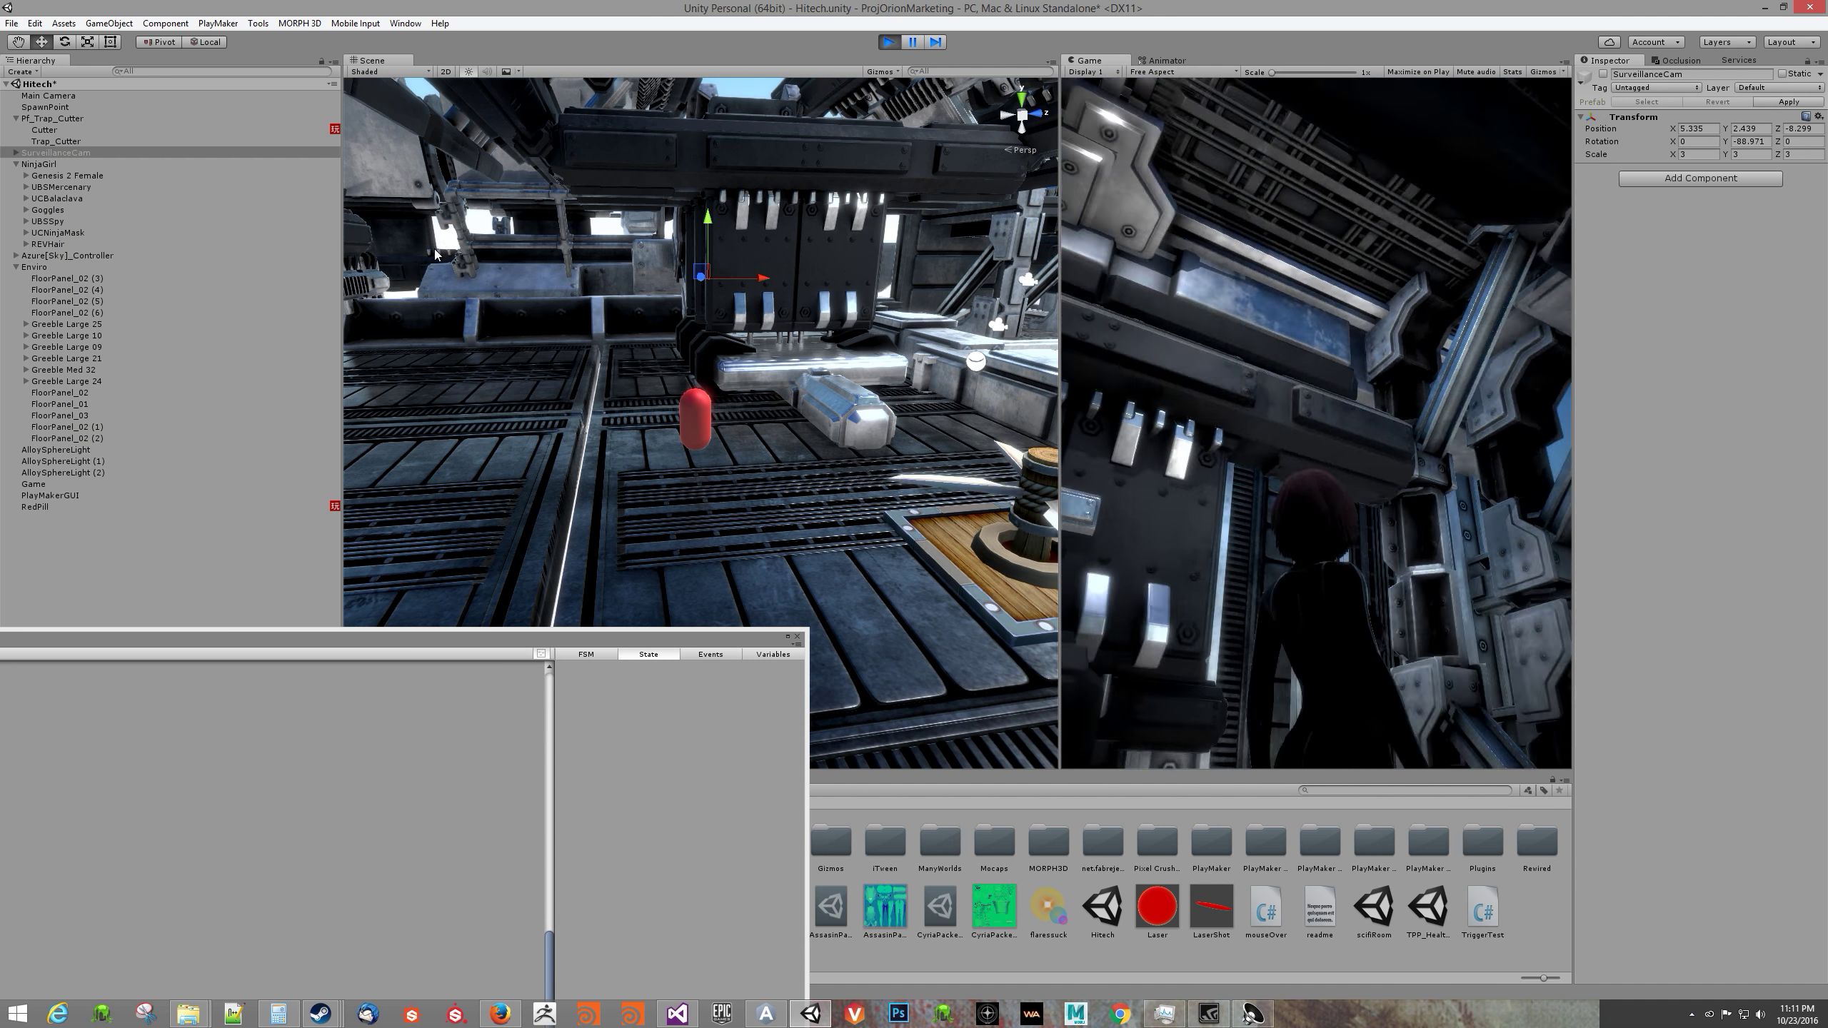
click(1271, 475)
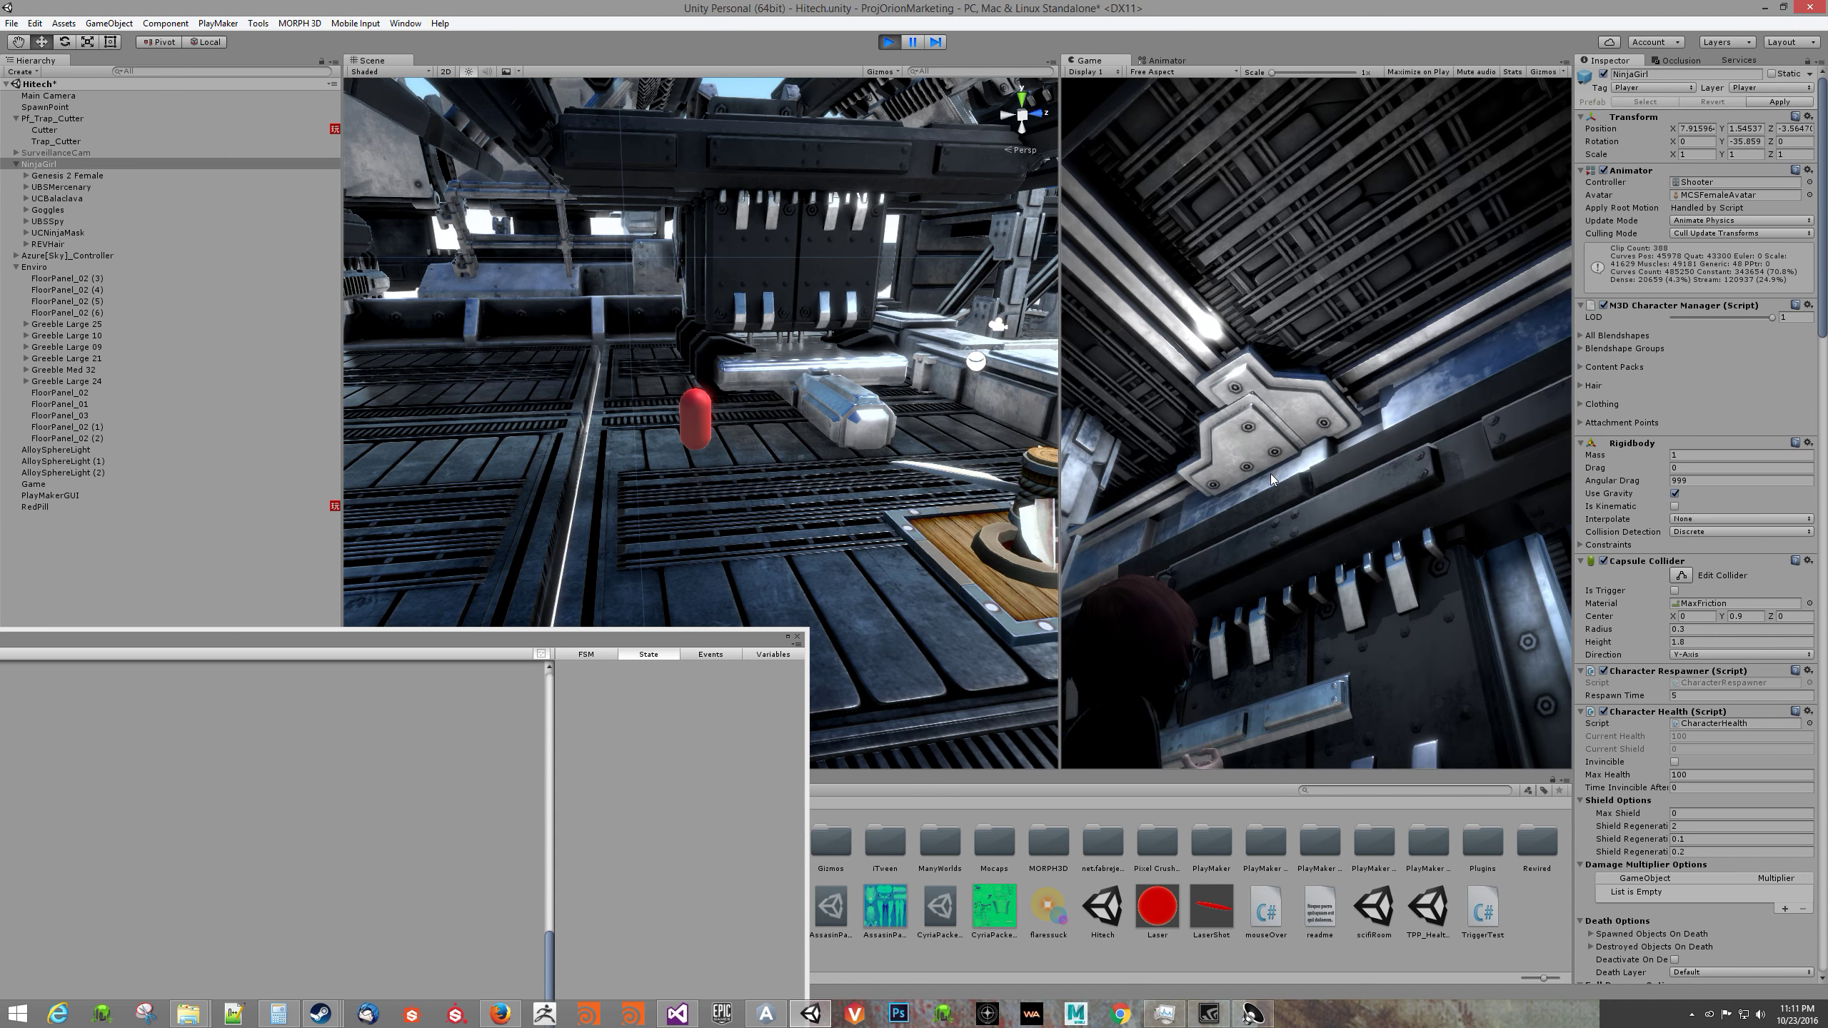
key(w)
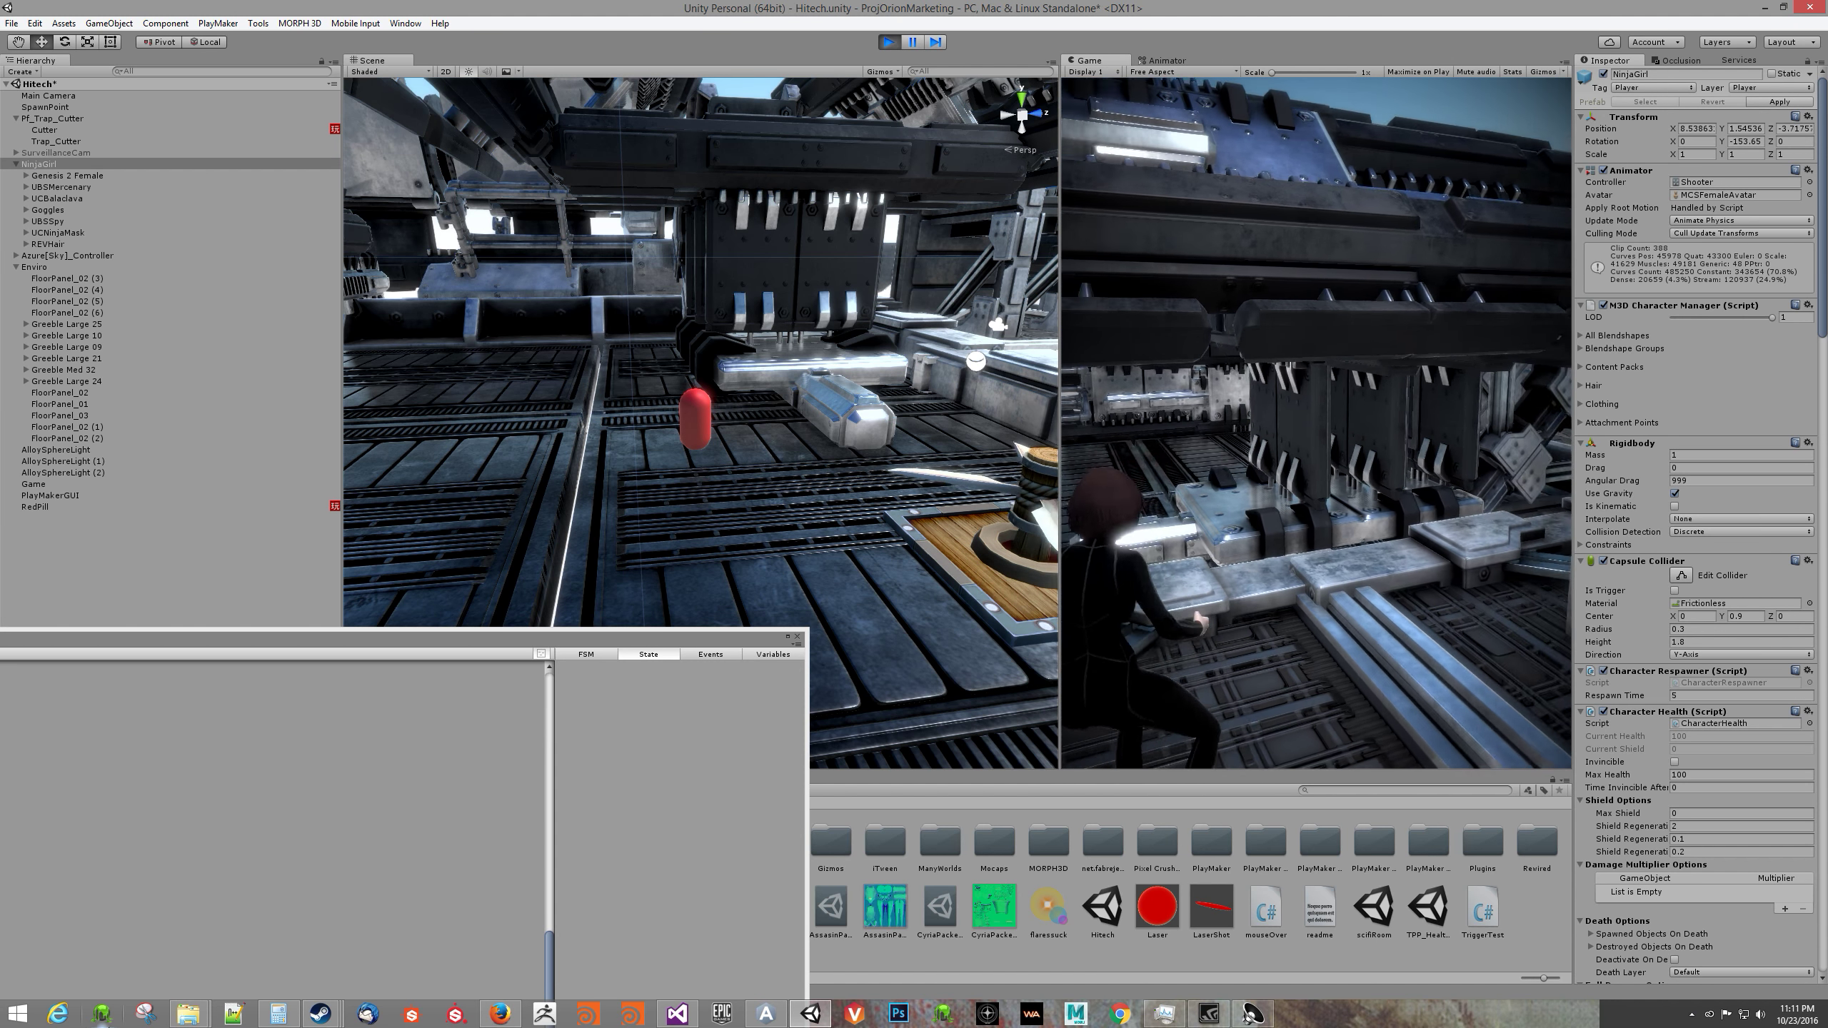
key(w)
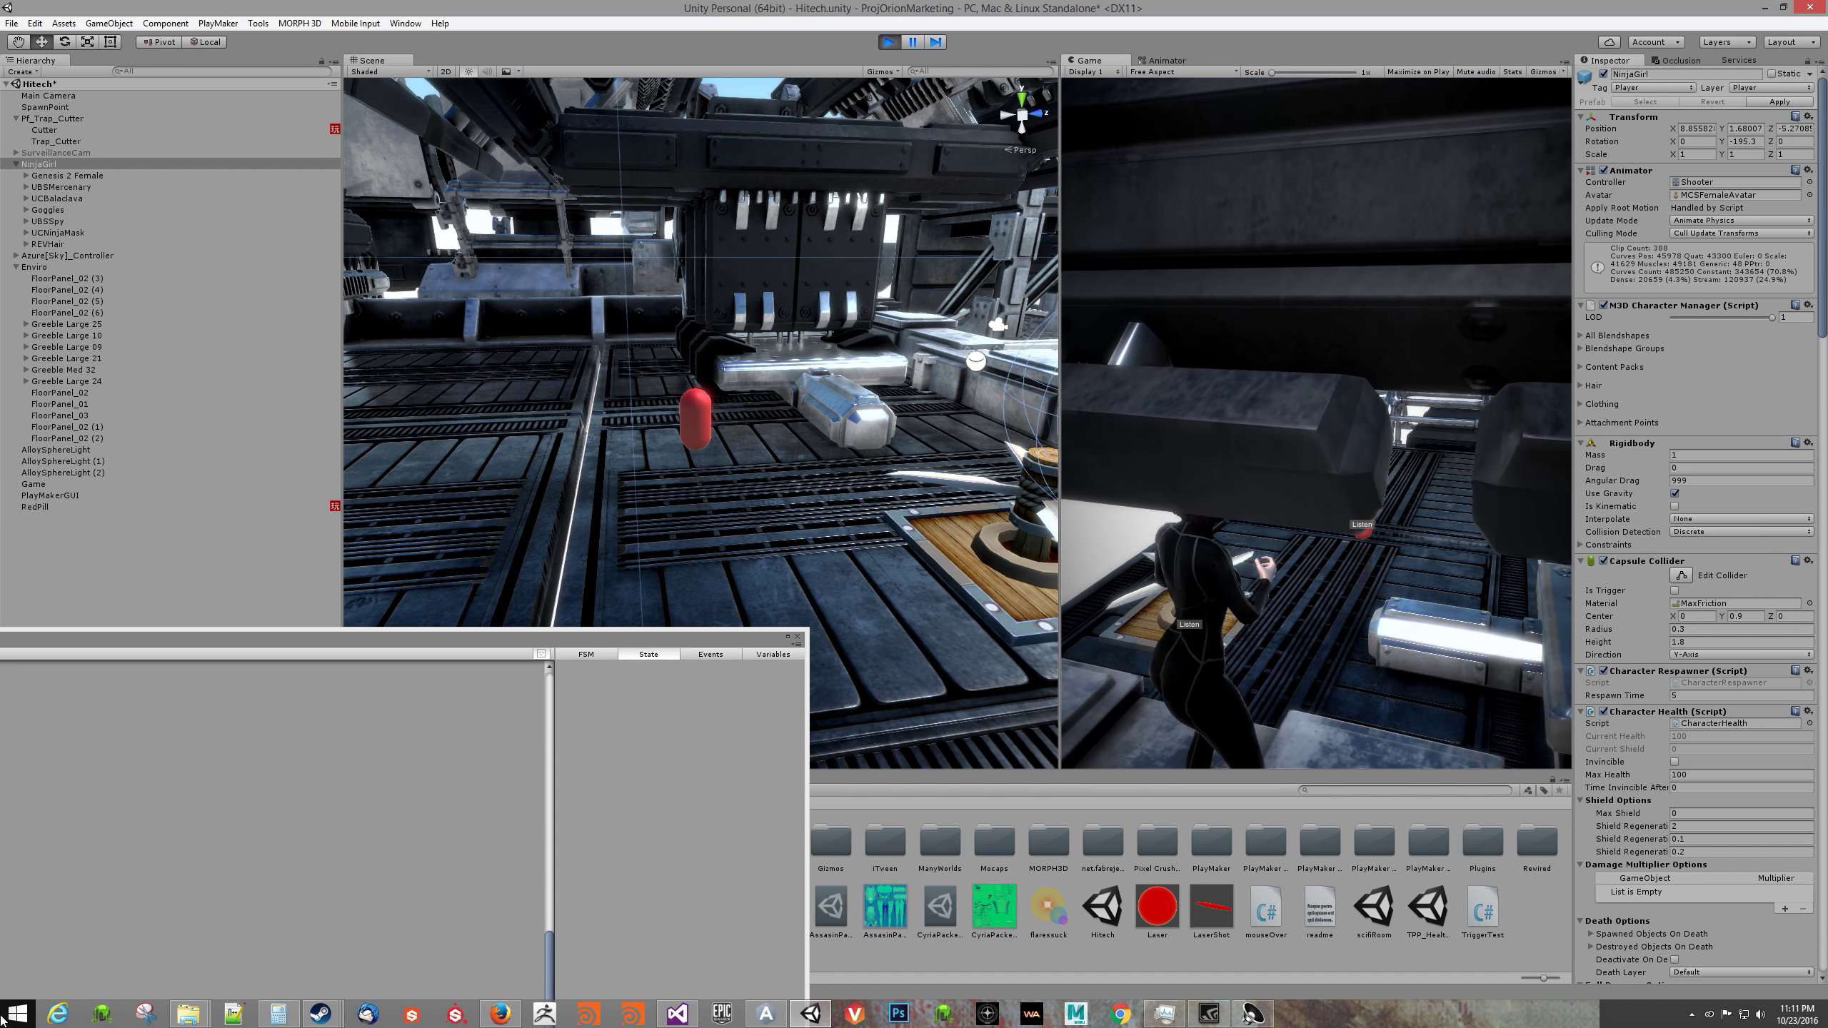
click(889, 42)
Step: Duplicate the RedPill object three times and space the copies in a row across the floor
click(700, 447)
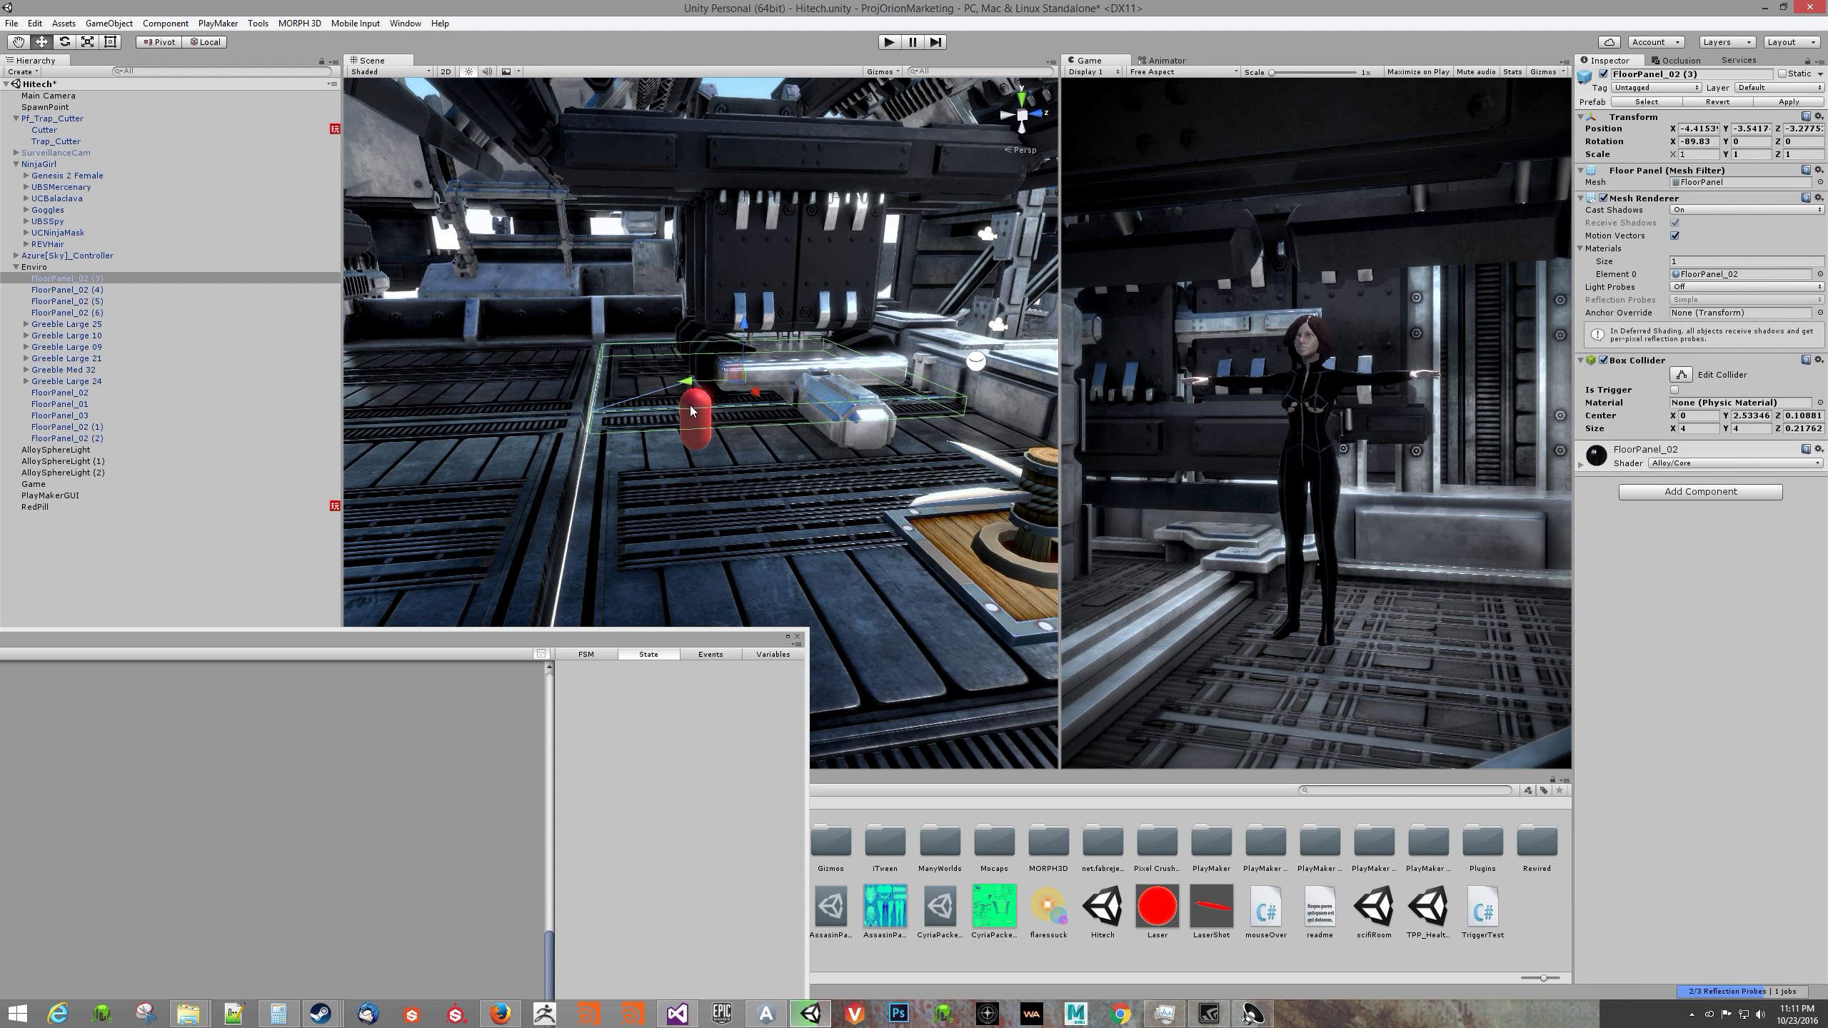
click(702, 448)
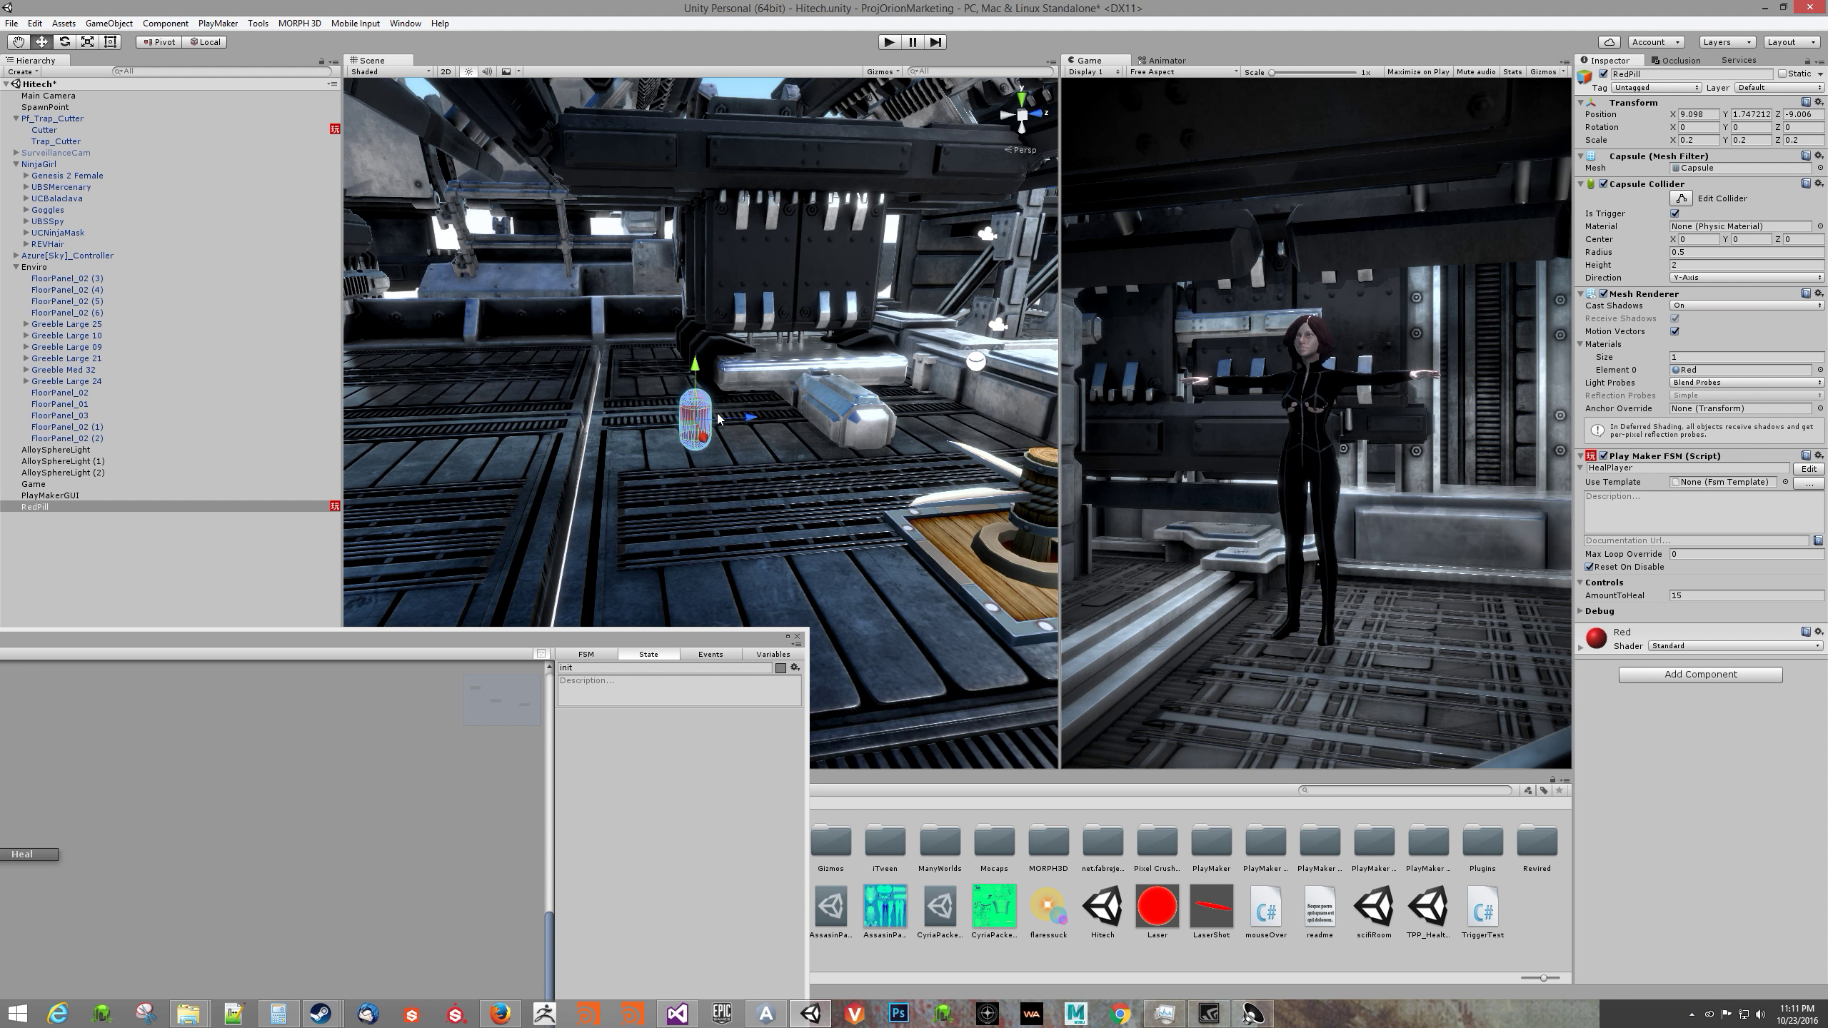
key(ctrl+d)
drag(757, 420, 504, 474)
key(ctrl+d)
key(ctrl+d)
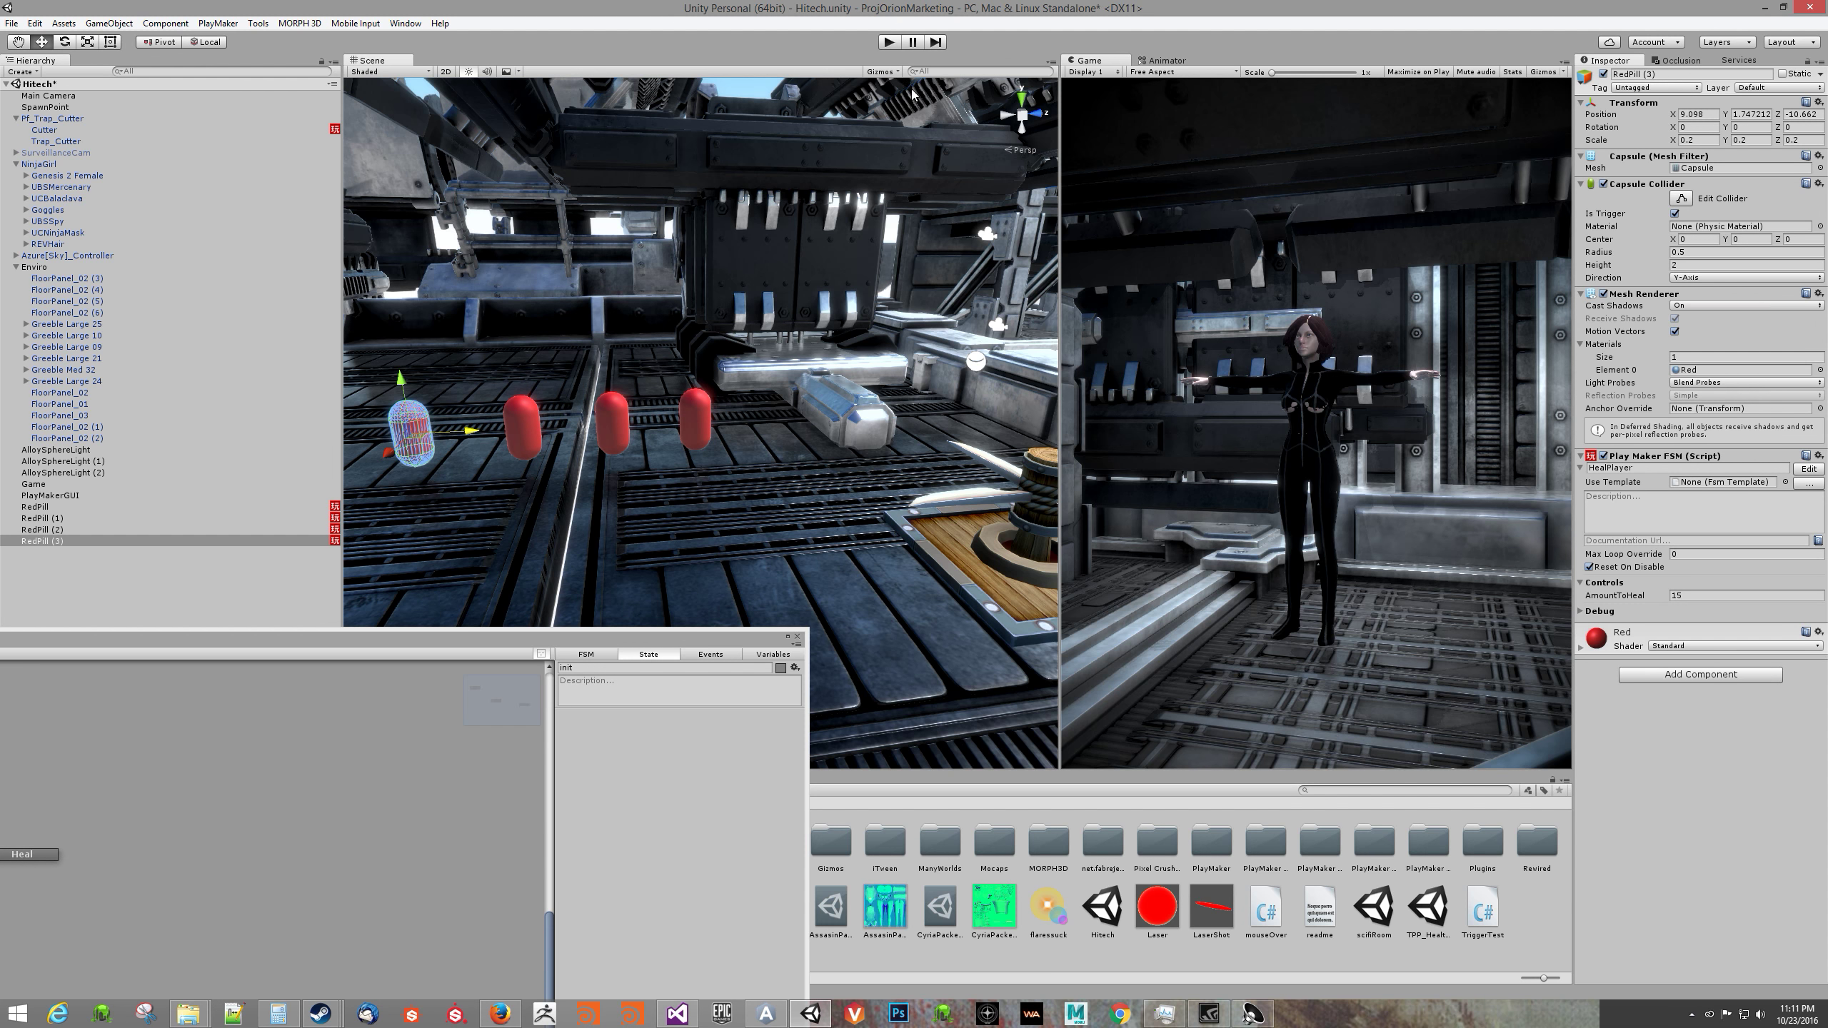
Step: Widen the Game view and briefly play-test the scene with the four red pills
drag(1061, 198, 931, 216)
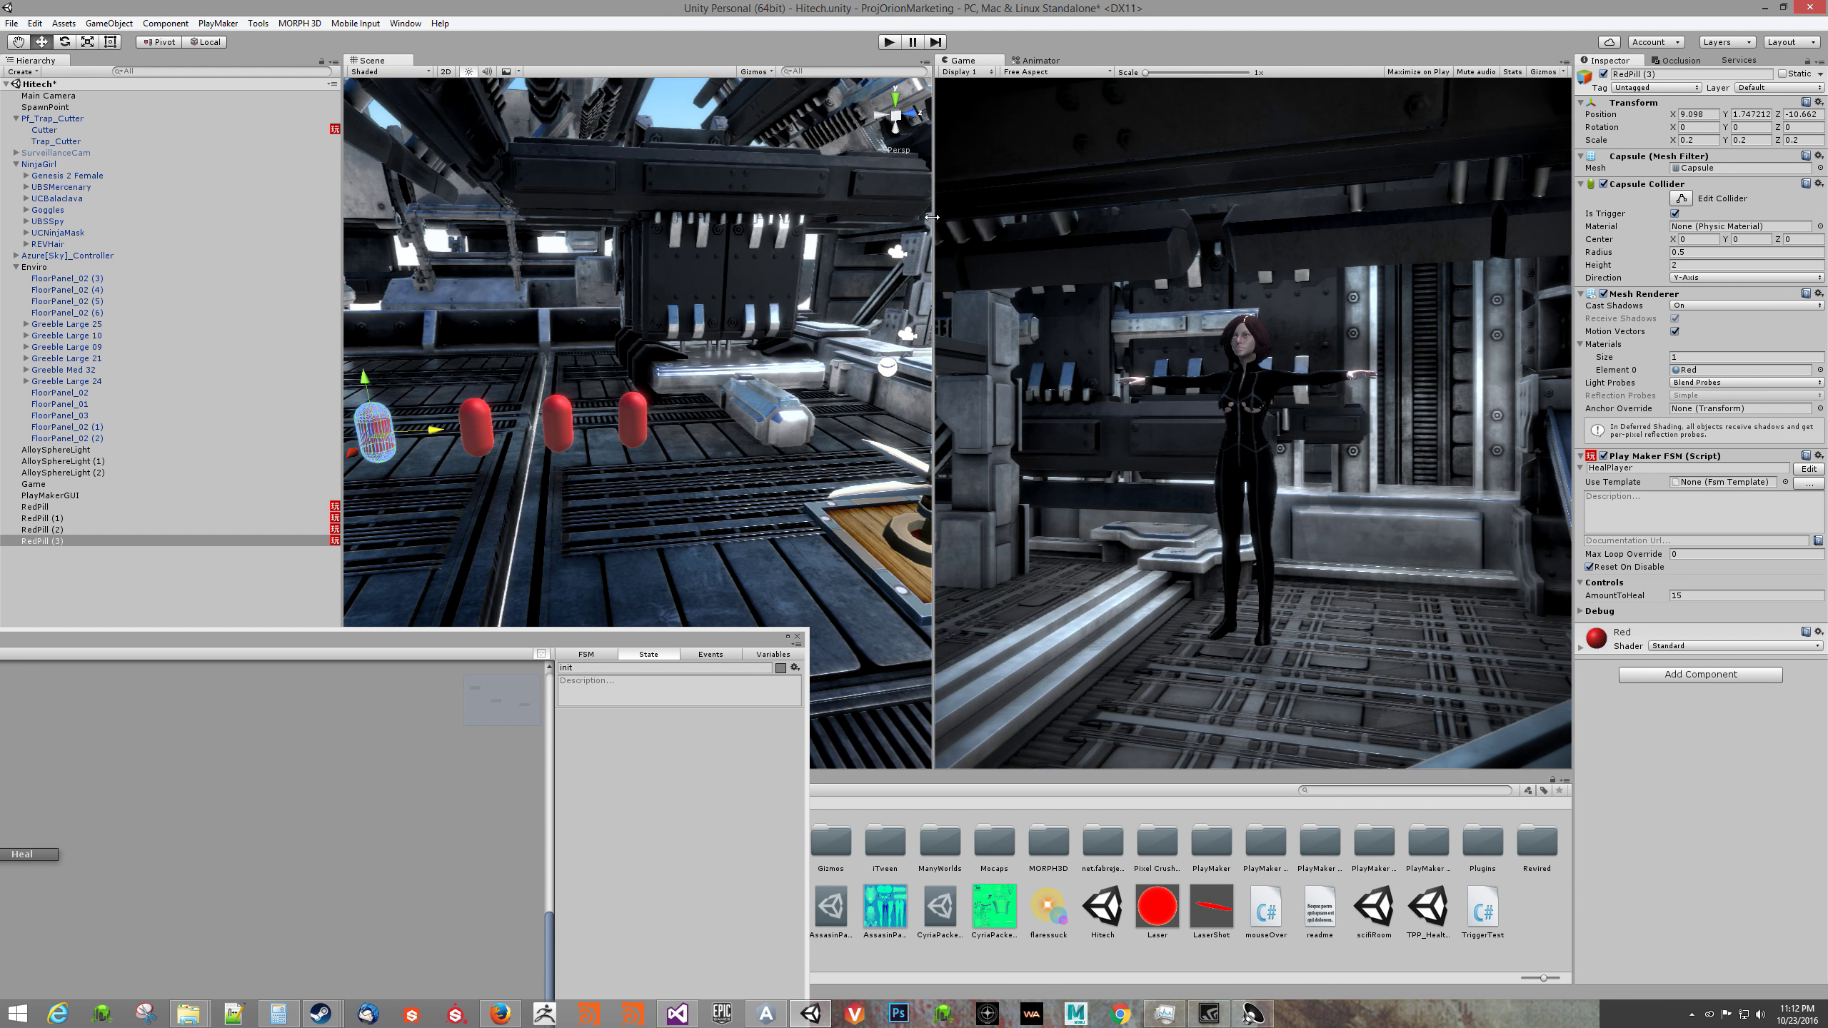
click(889, 42)
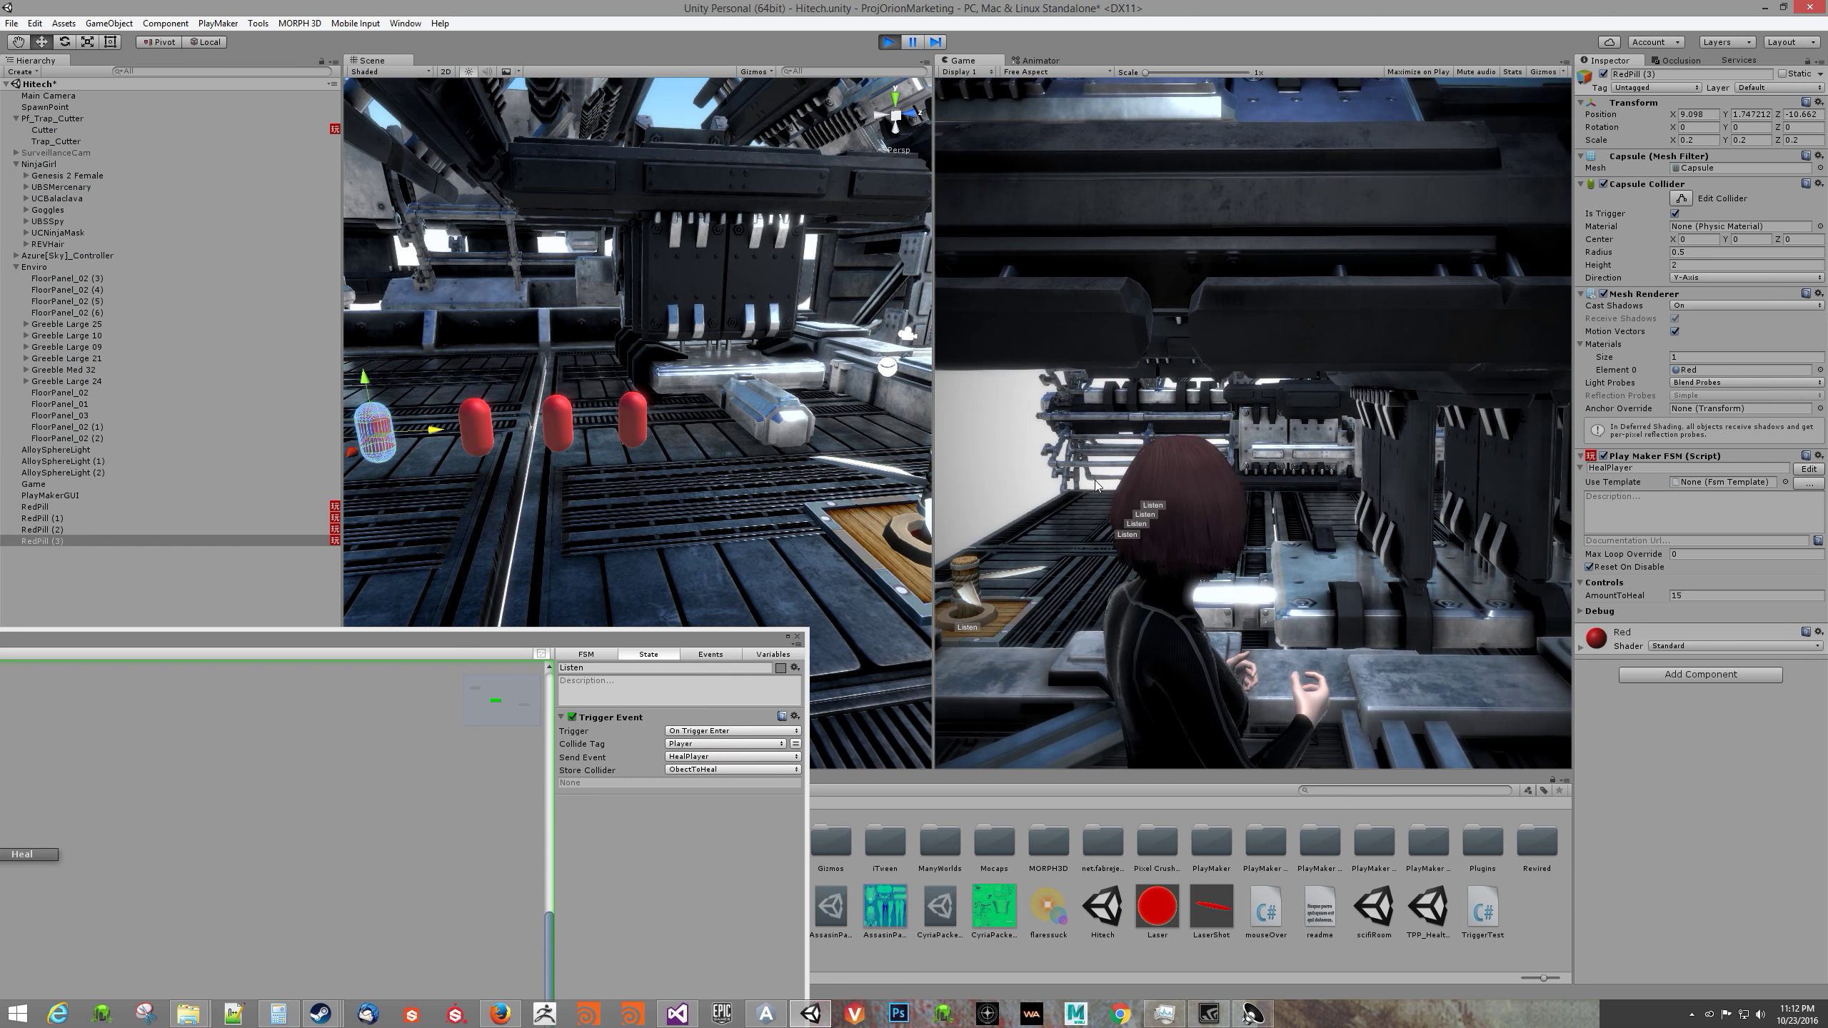
key(w)
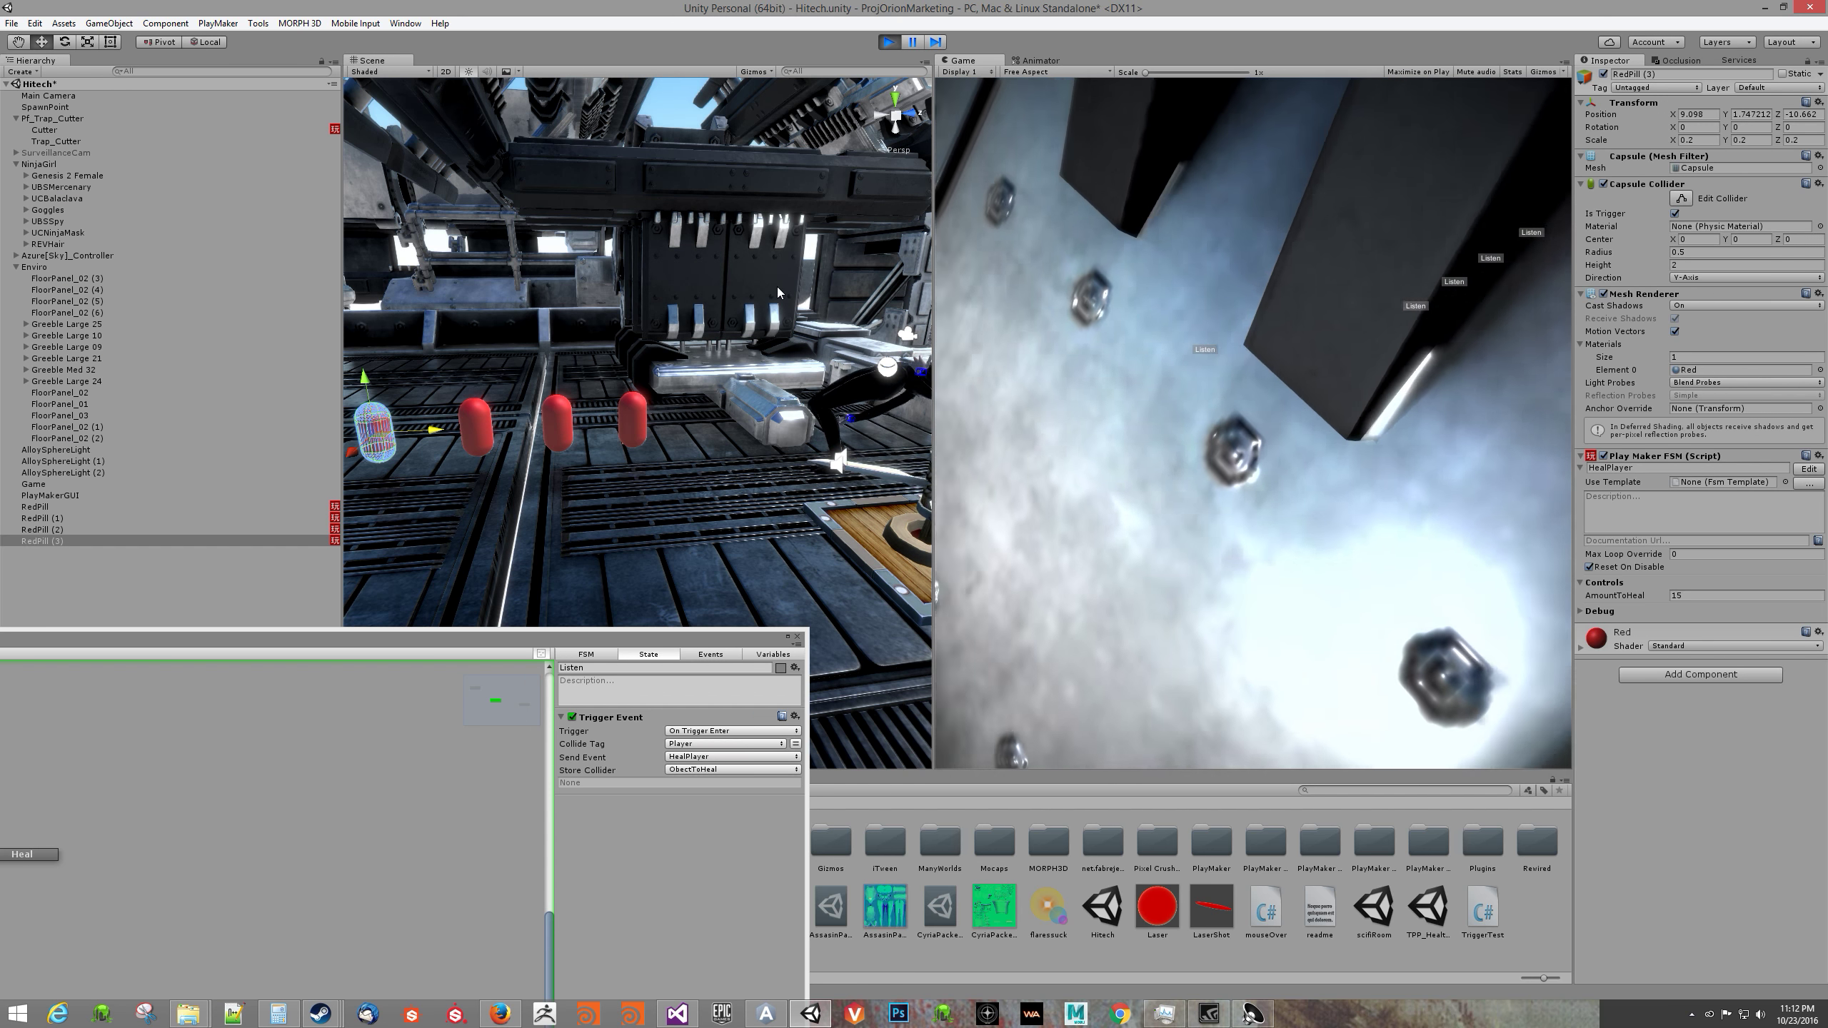
click(890, 42)
Step: Close the floating PlayMaker editor and move RedPill (3) closer to its neighbour, to Z -10.577
drag(531, 641, 1094, 339)
click(1349, 329)
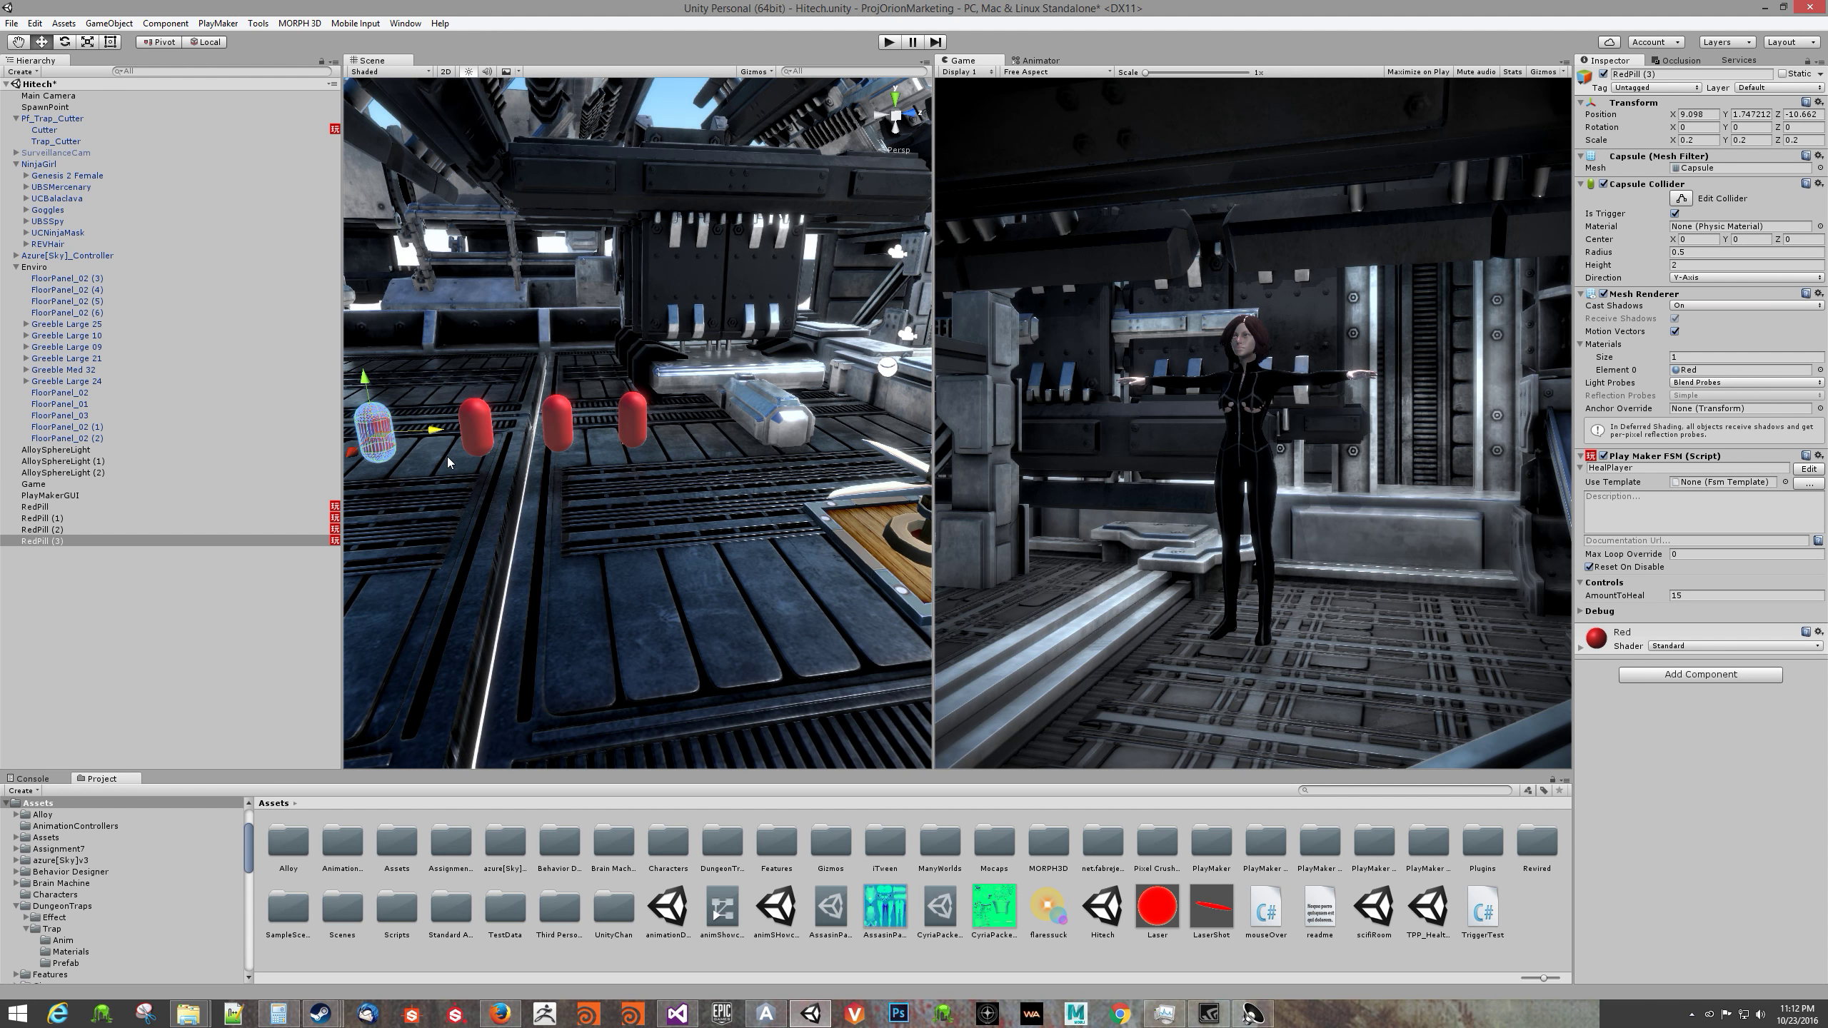
drag(438, 430, 453, 428)
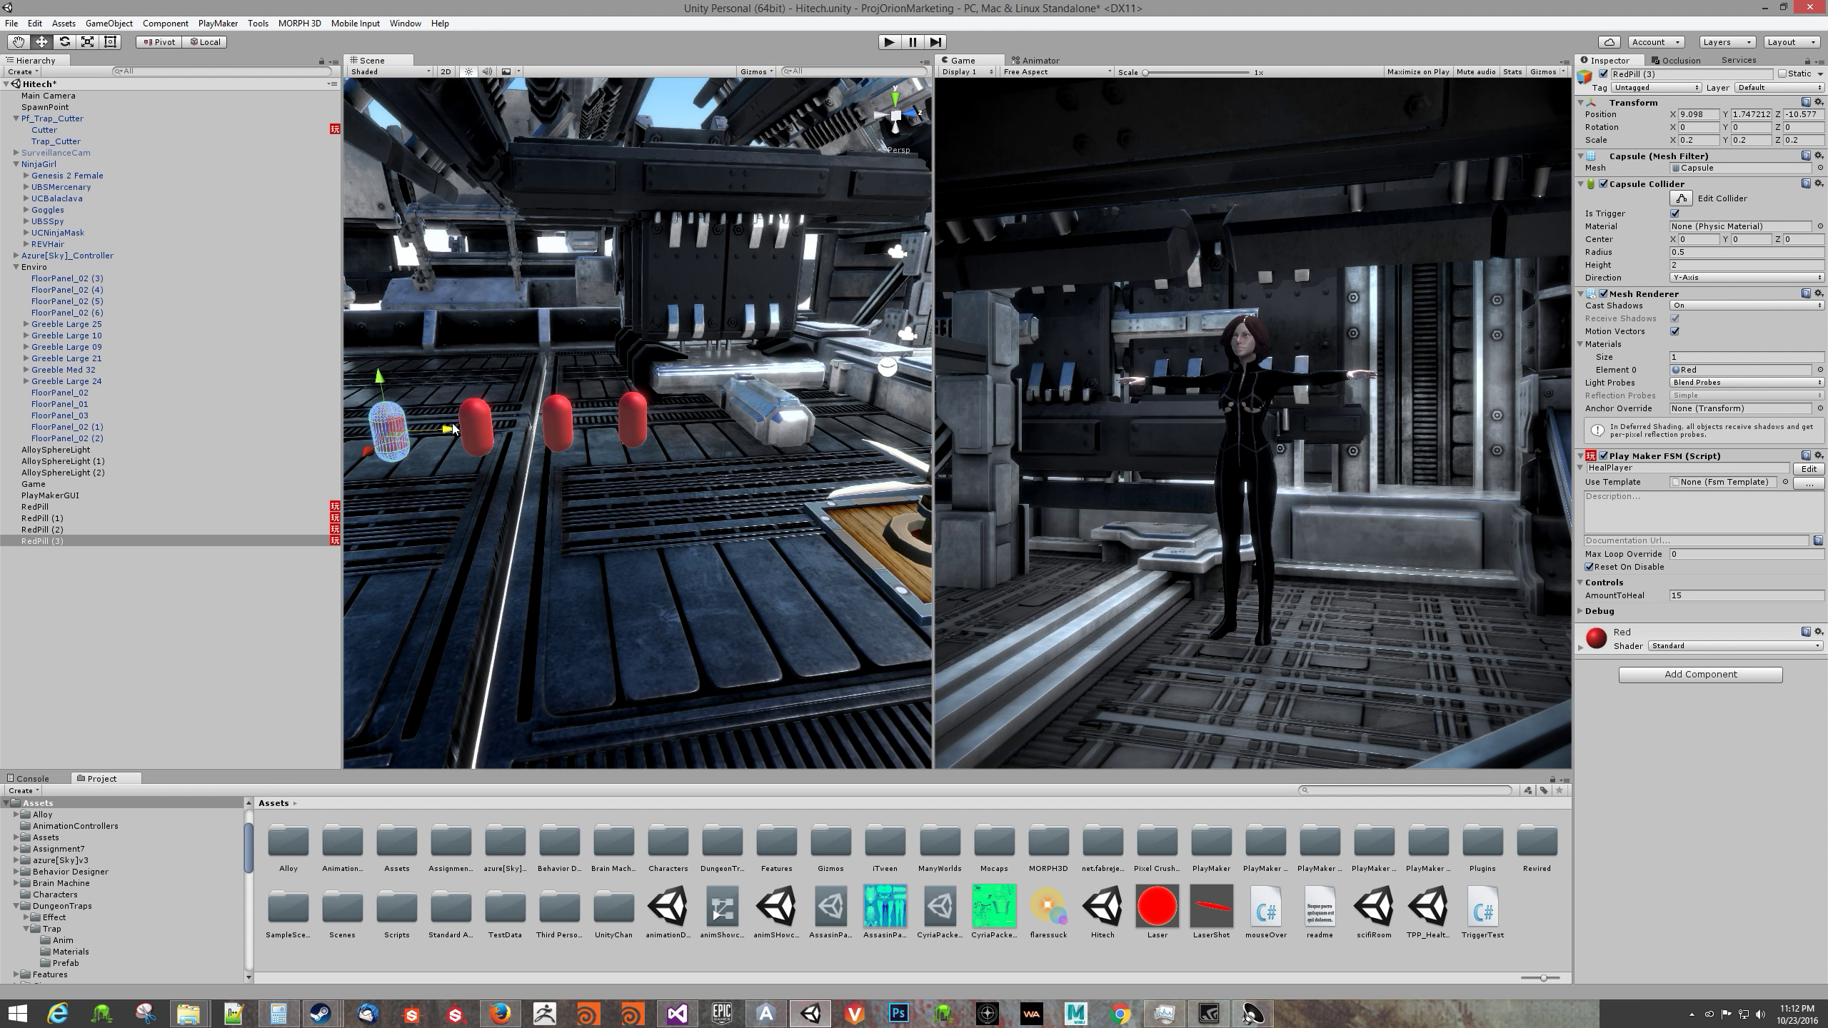
Step: Inspect the red pills in the row one by one to compare their HealPlayer settings
click(472, 422)
click(561, 411)
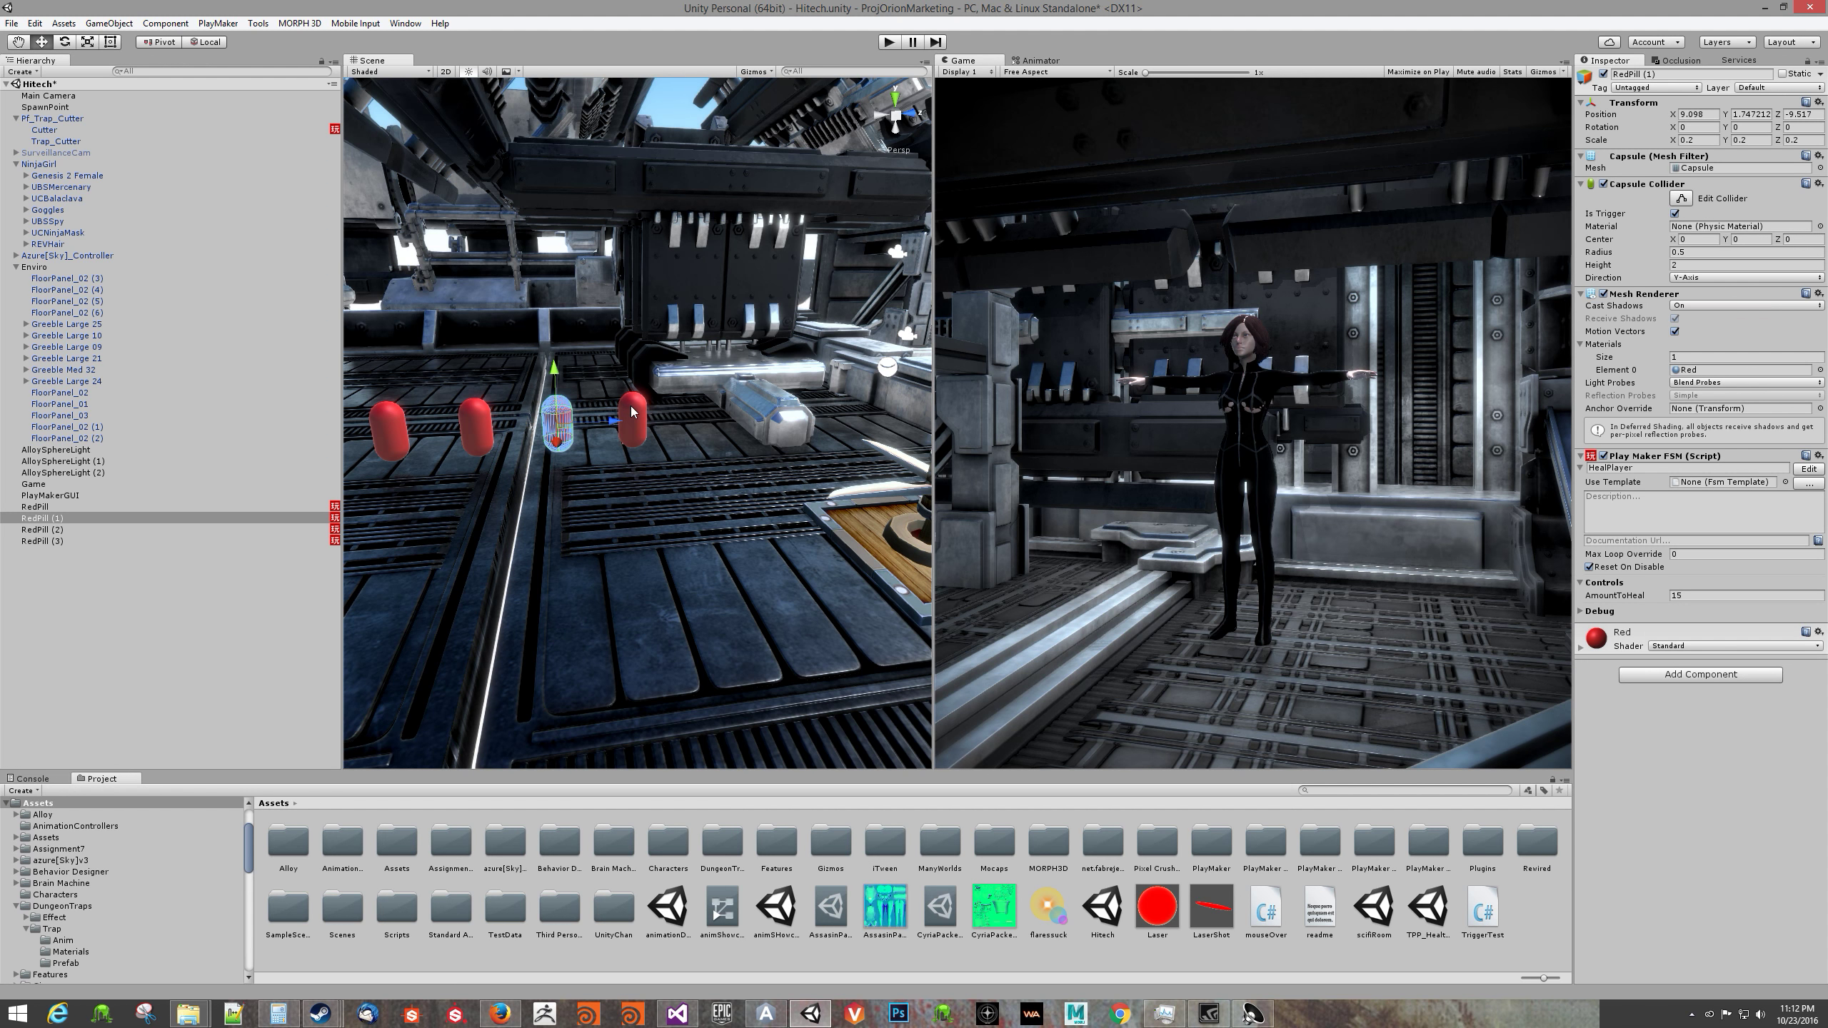
click(632, 412)
click(564, 415)
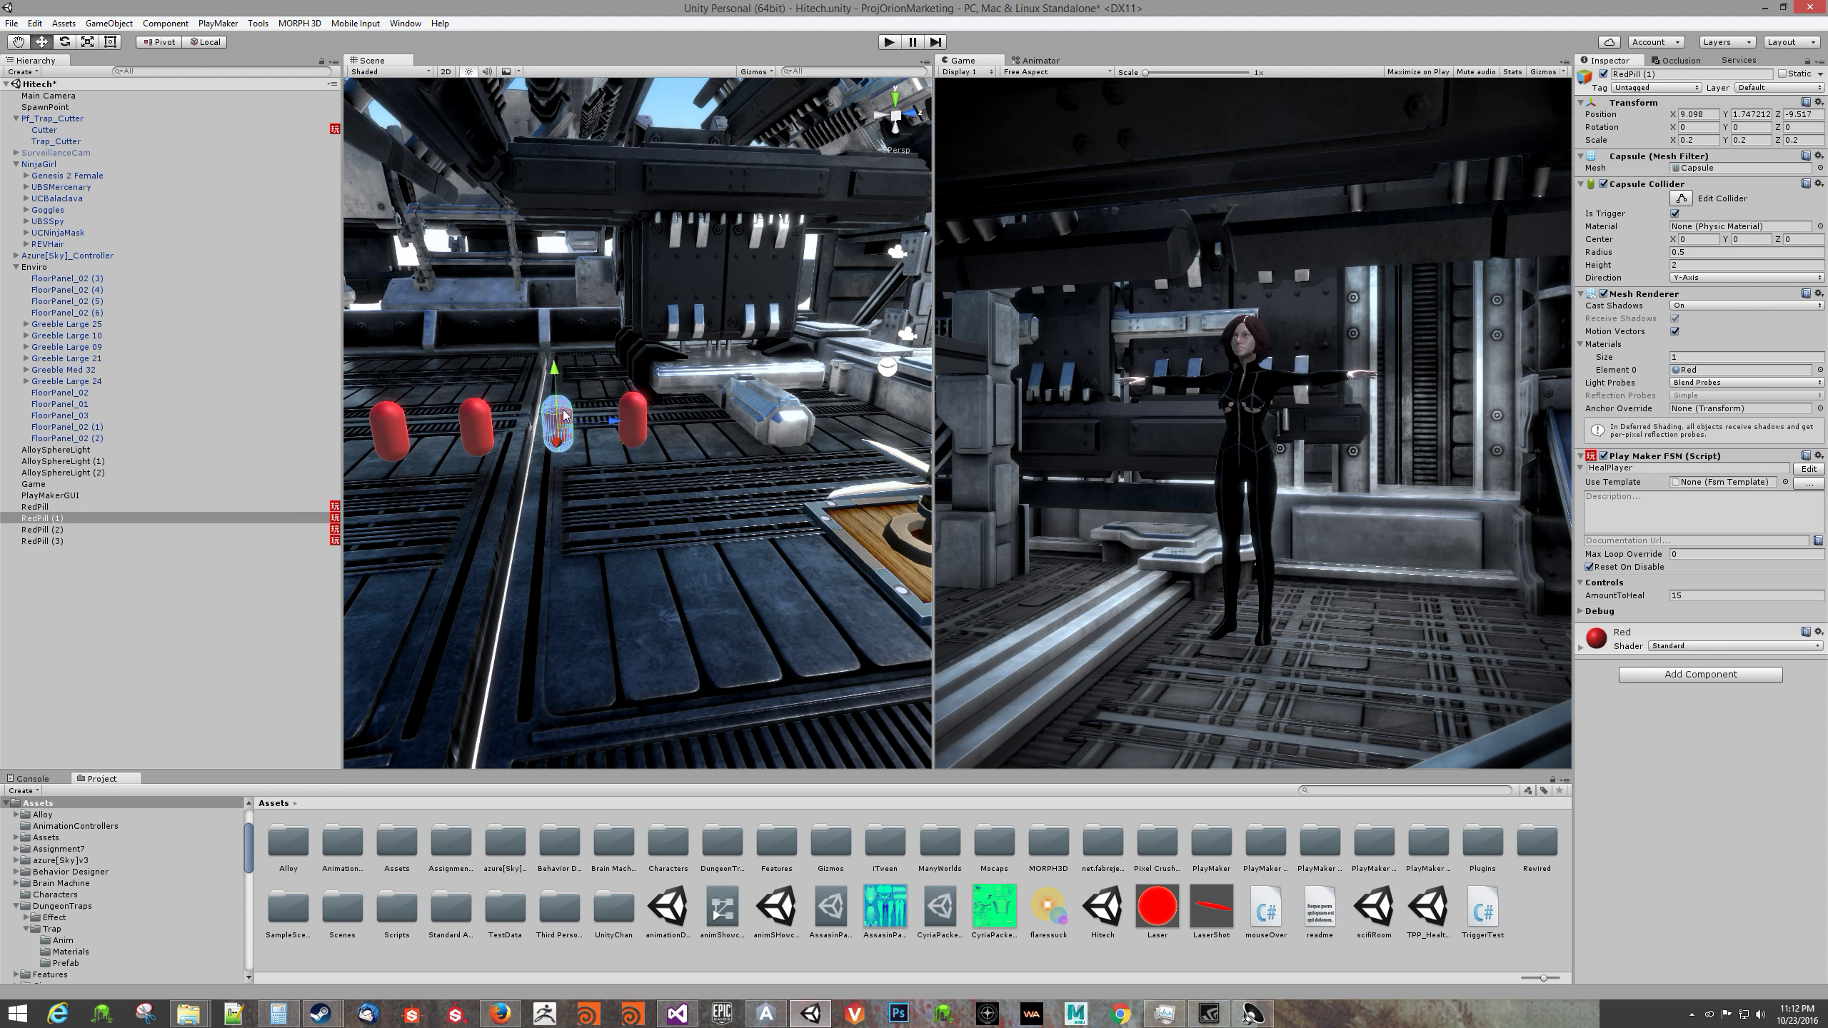
click(633, 414)
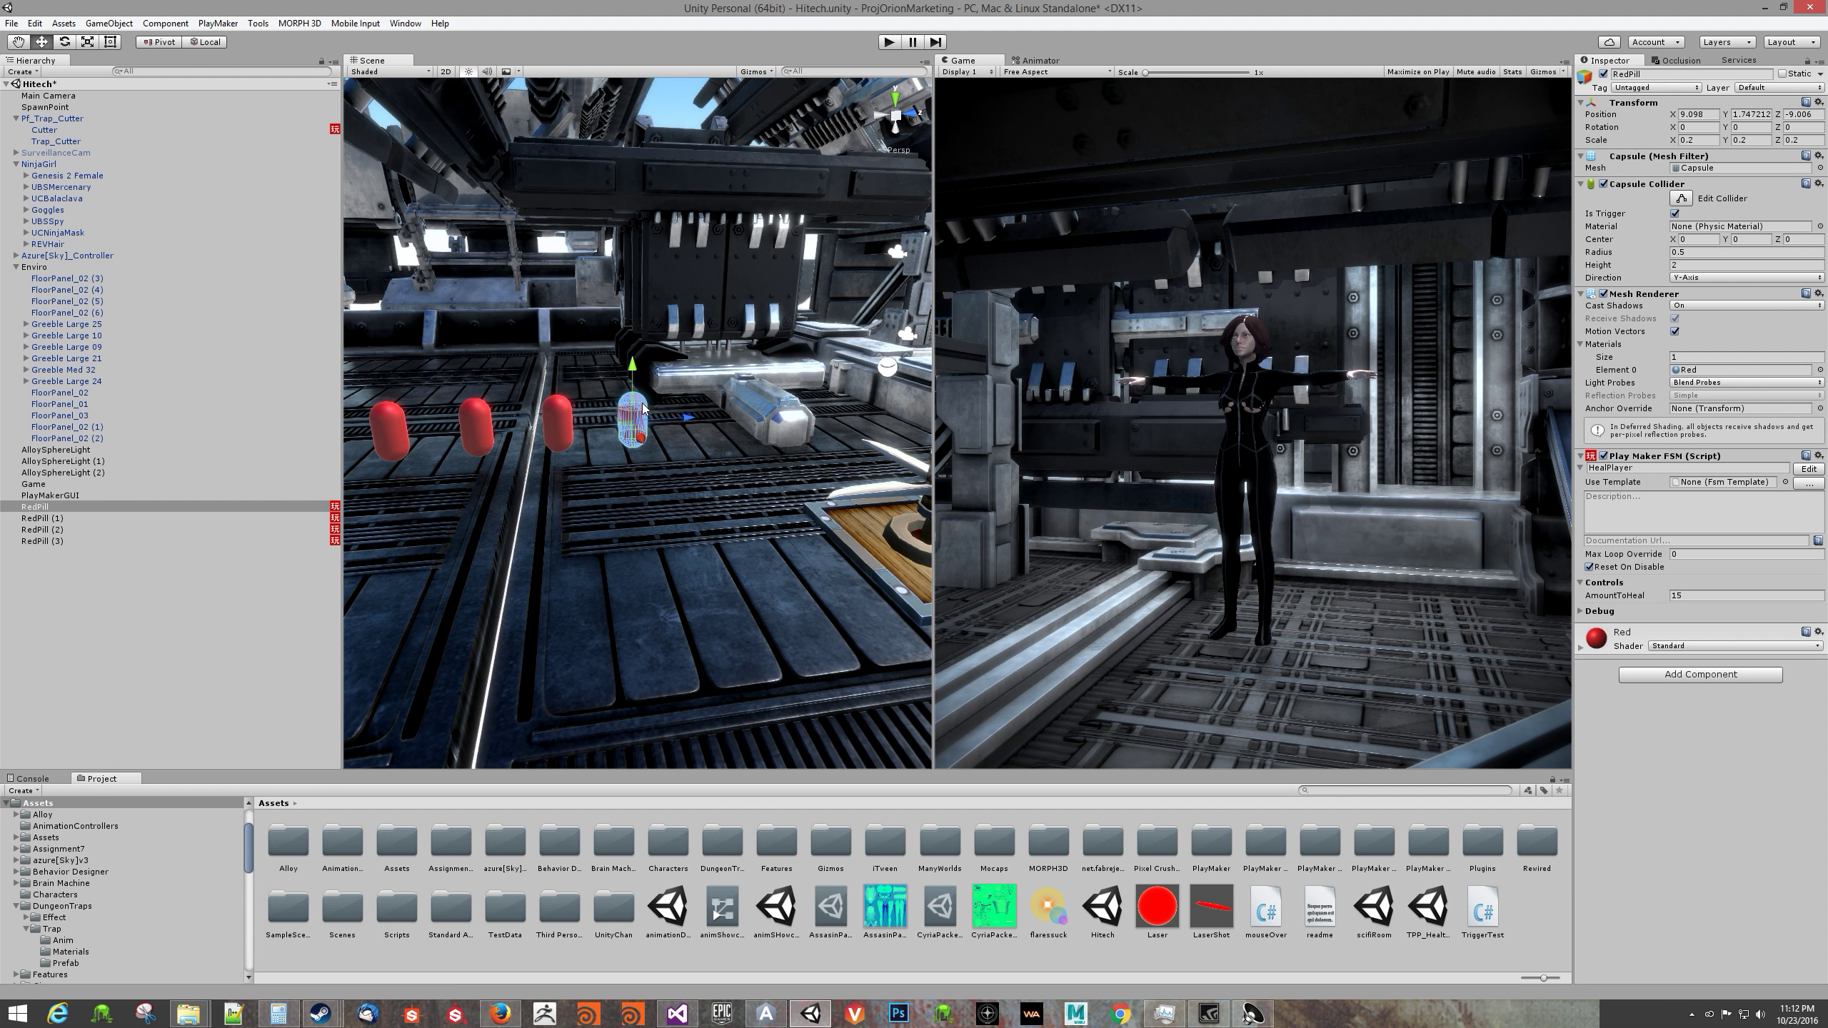
click(562, 417)
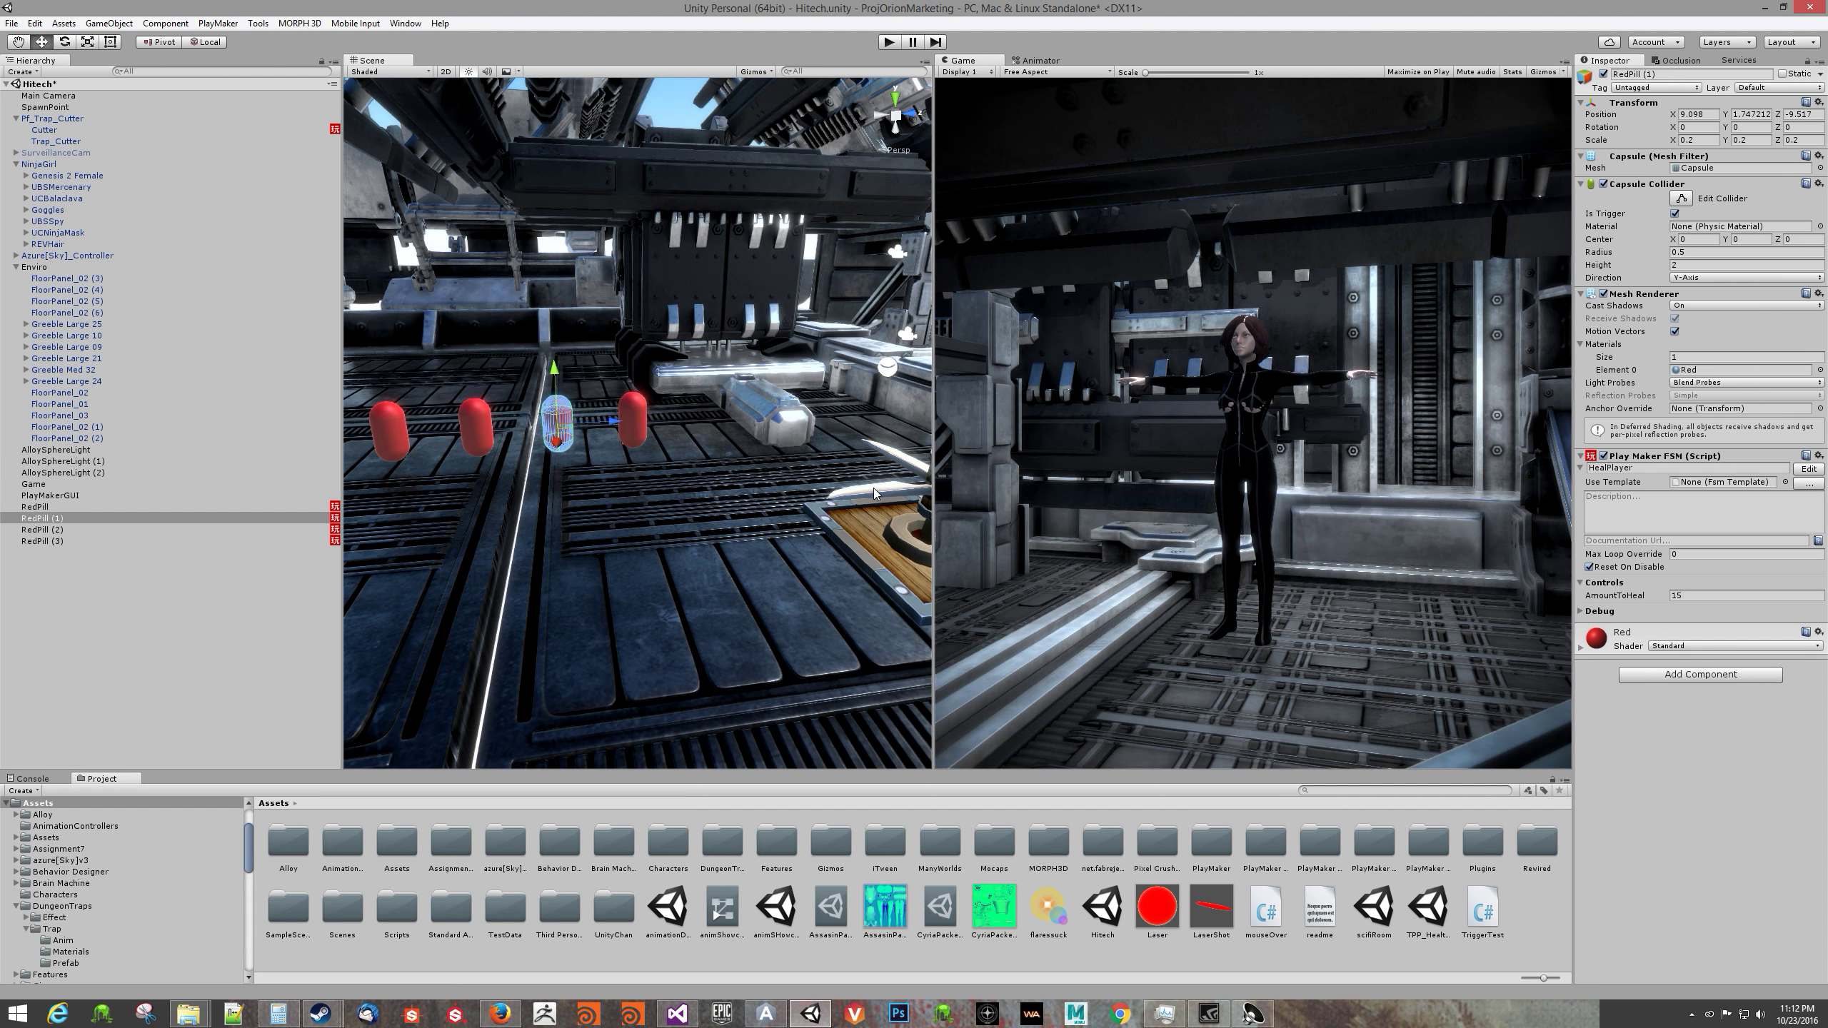
click(643, 412)
click(561, 419)
click(502, 426)
click(491, 427)
click(565, 422)
click(627, 418)
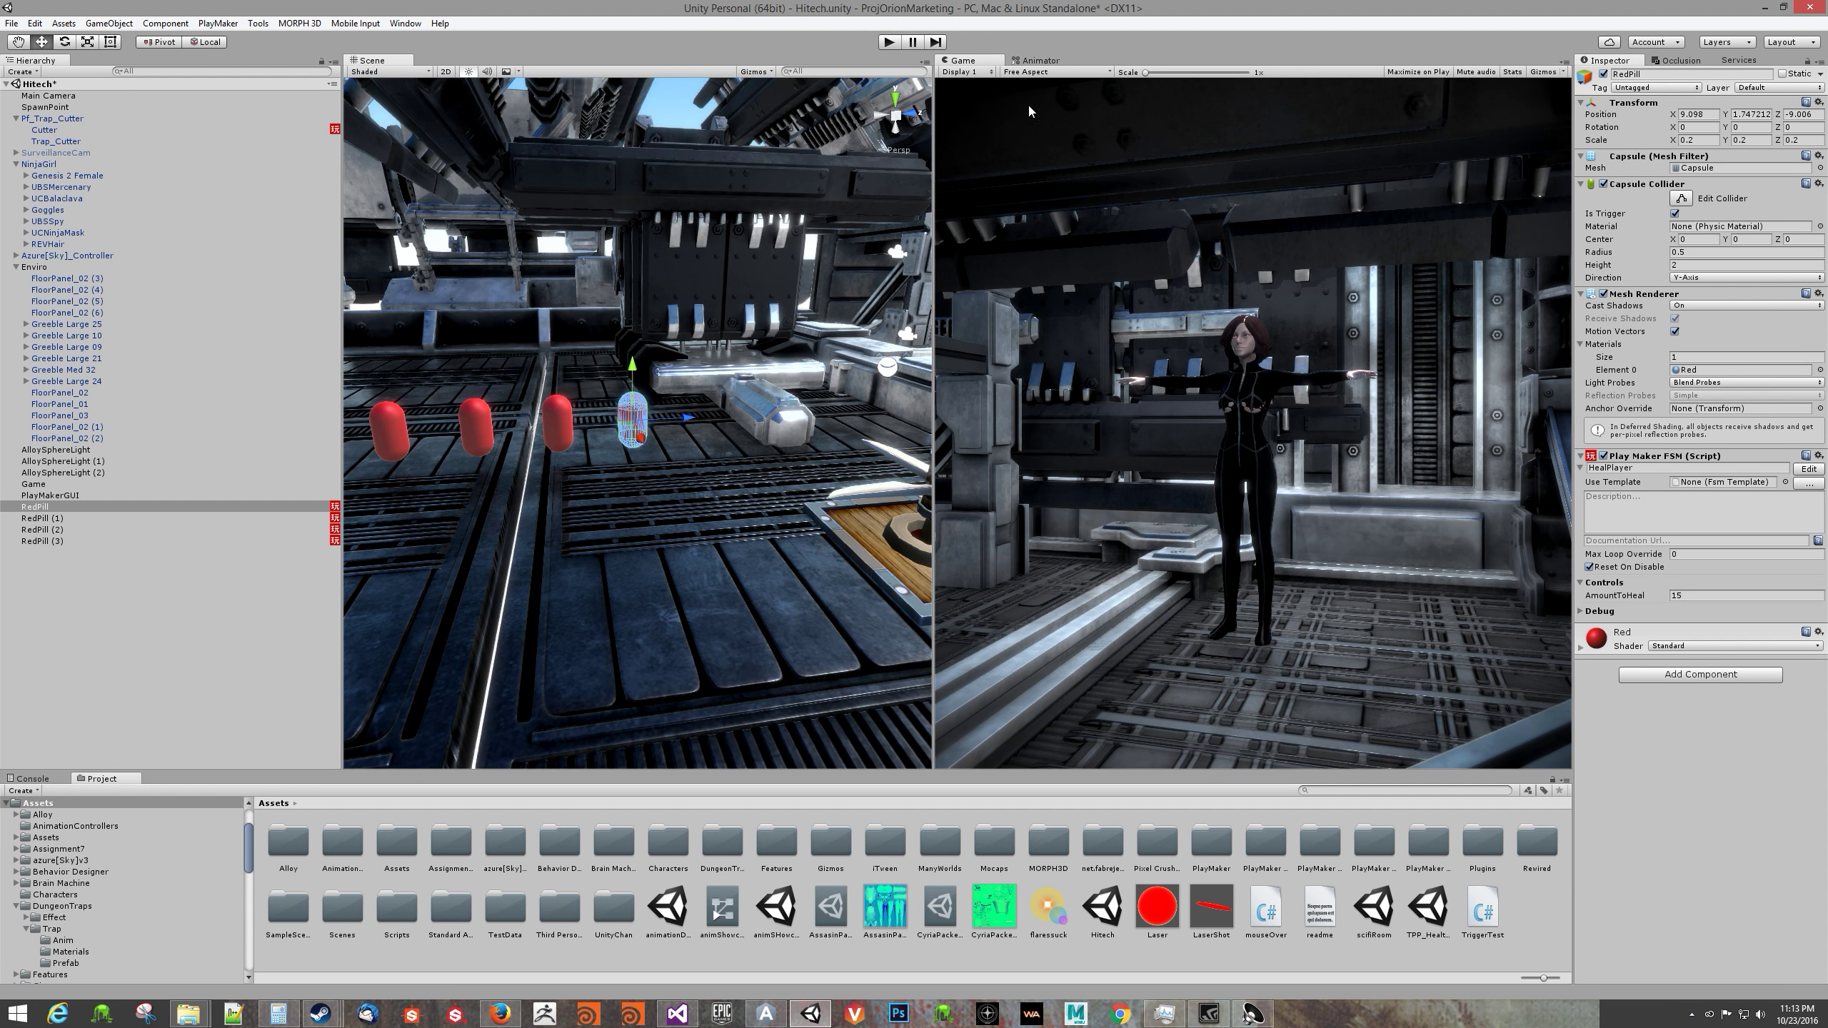
Step: Start play mode and run NinjaGirl over the cutter trap area and up to the row of red pills
click(888, 42)
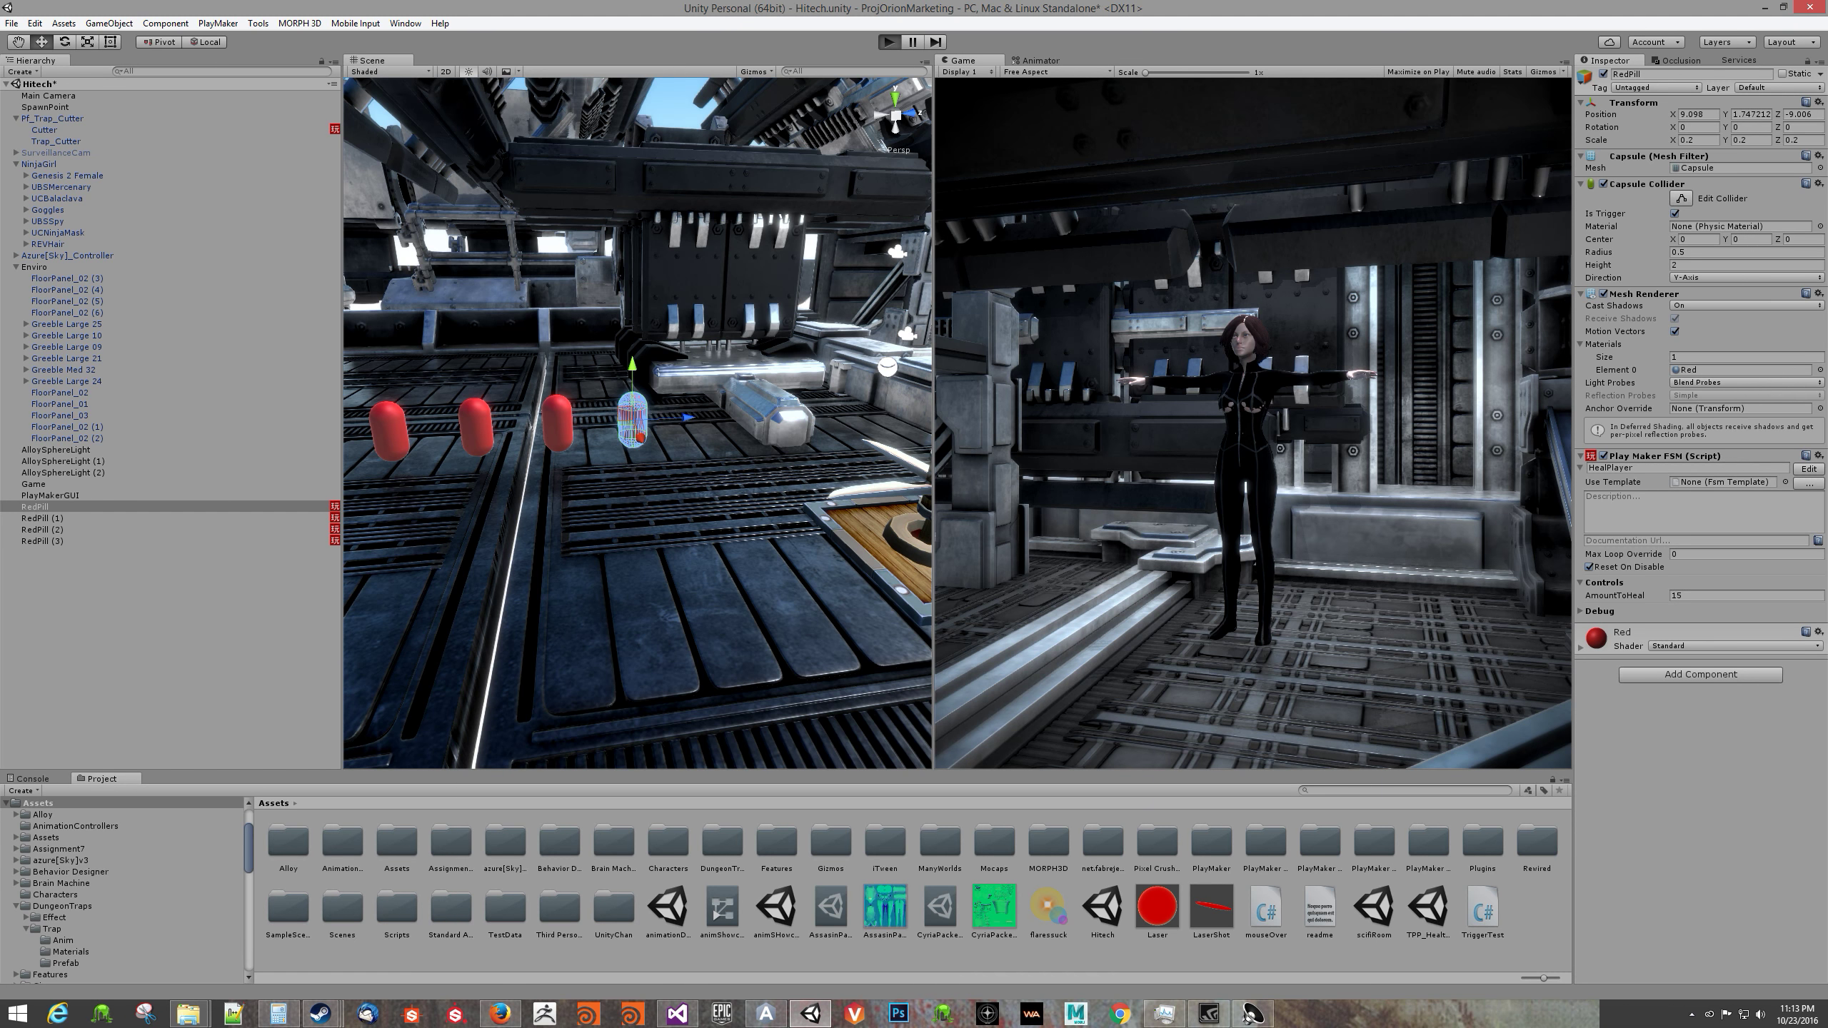
key(w)
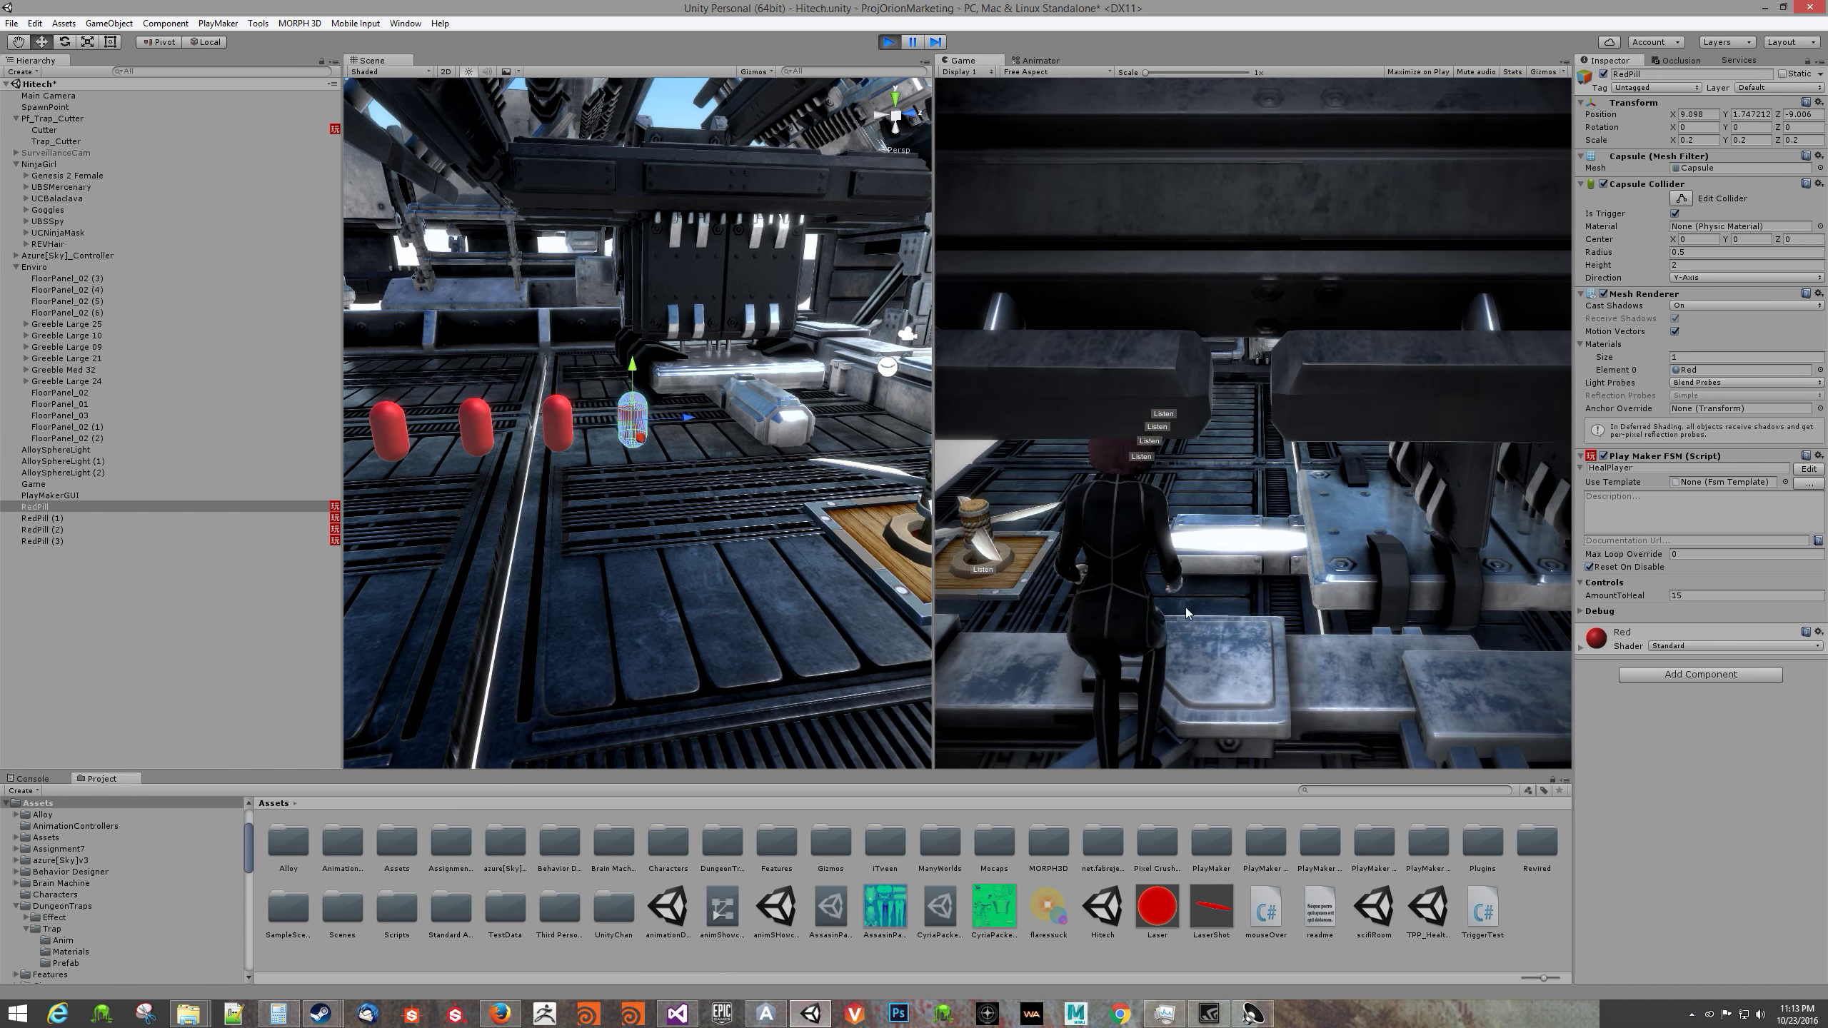
key(w)
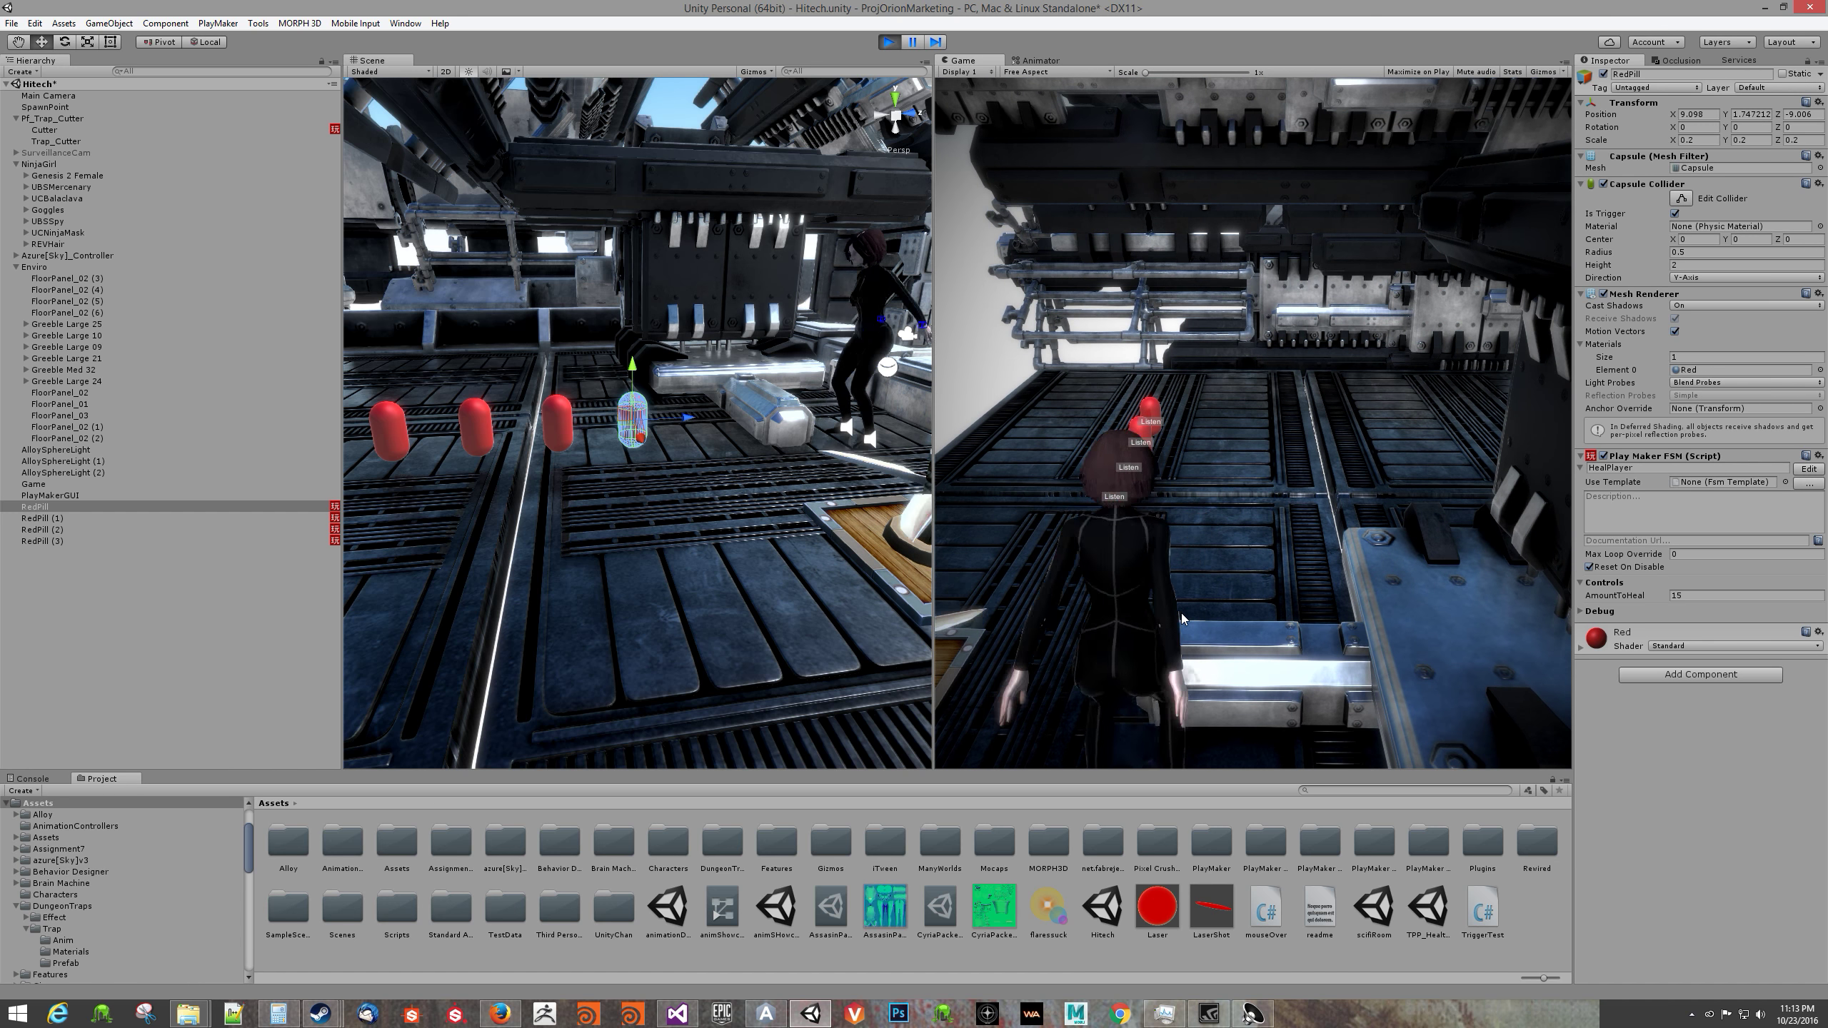
key(w)
key(space)
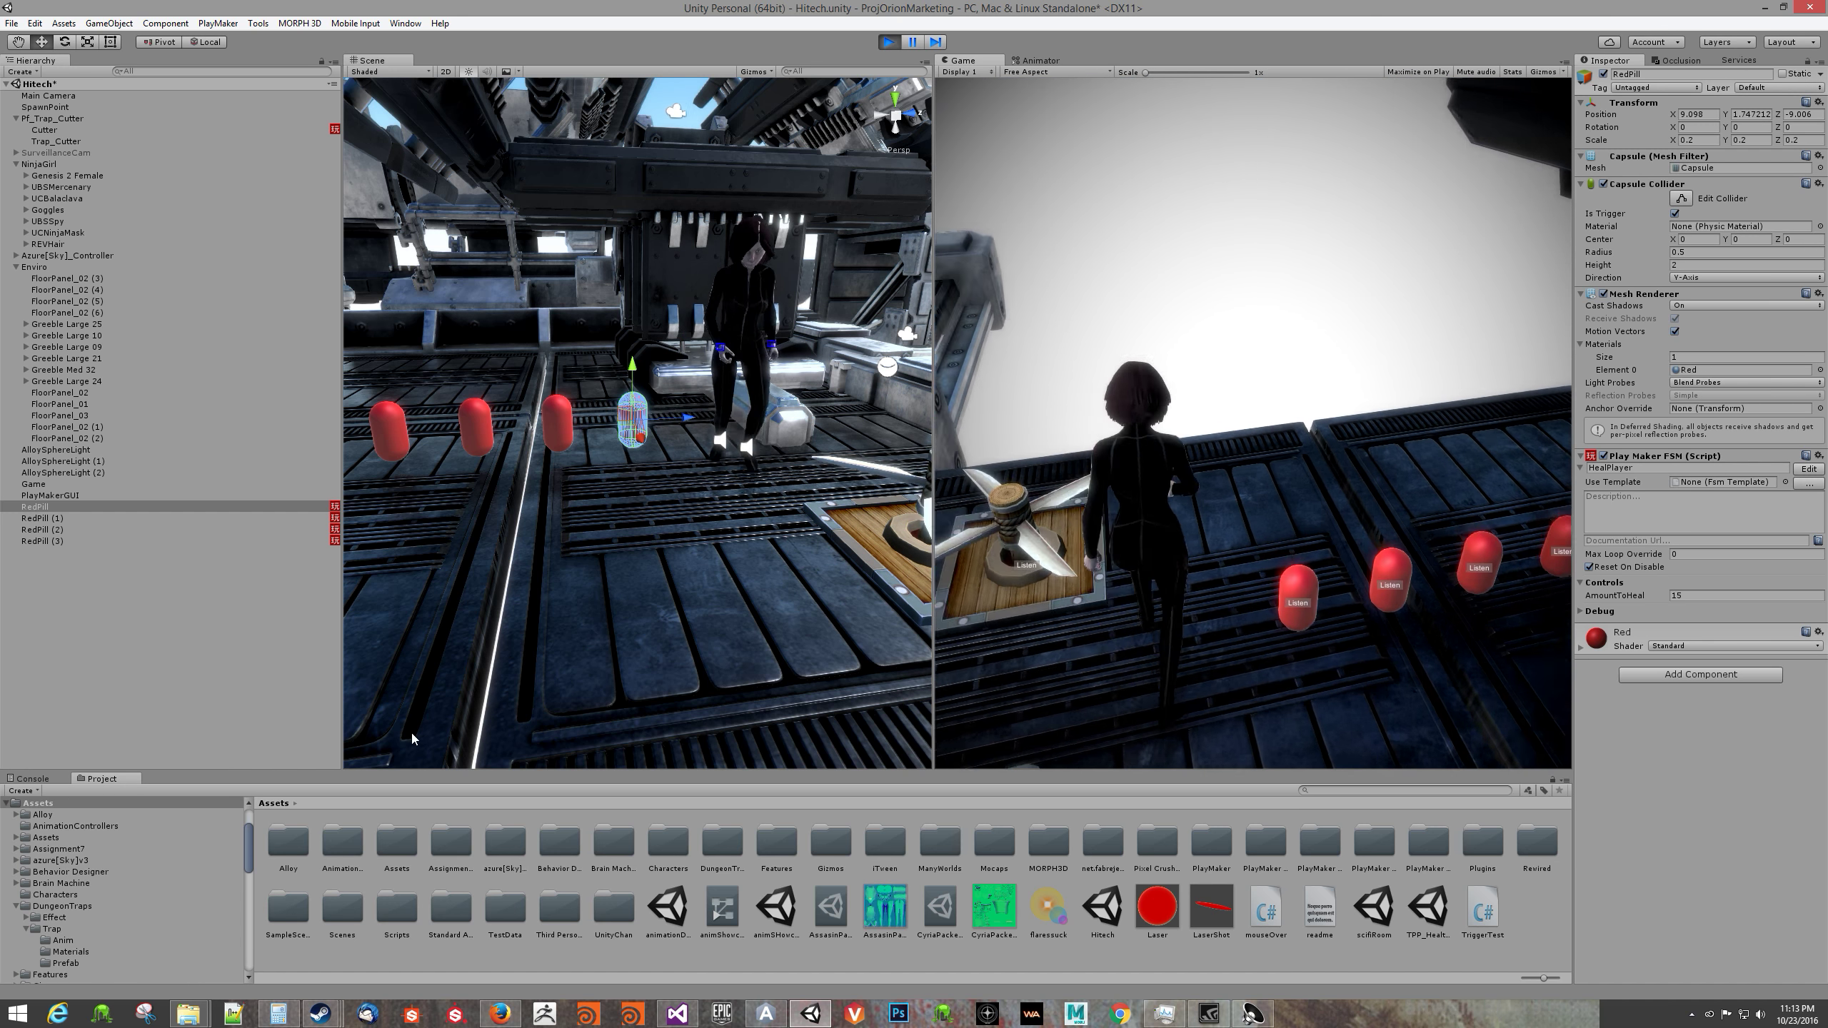
key(w)
key(w)
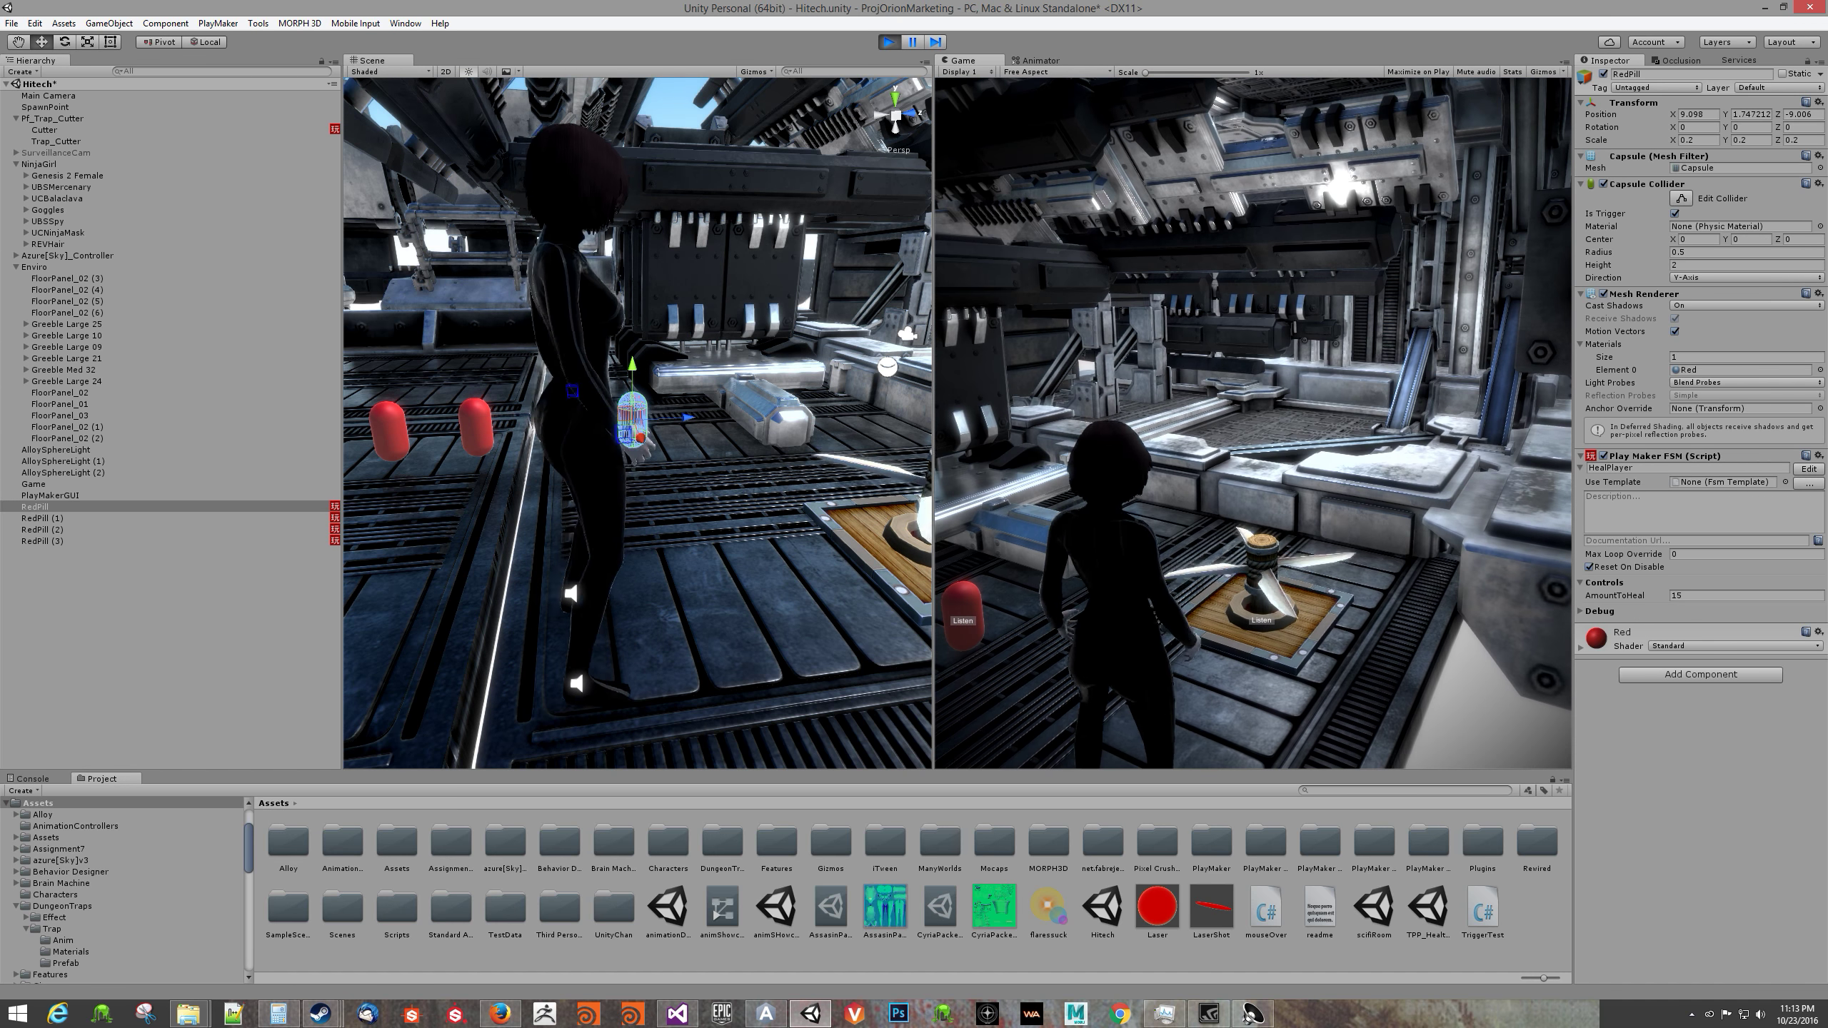
click(1253, 424)
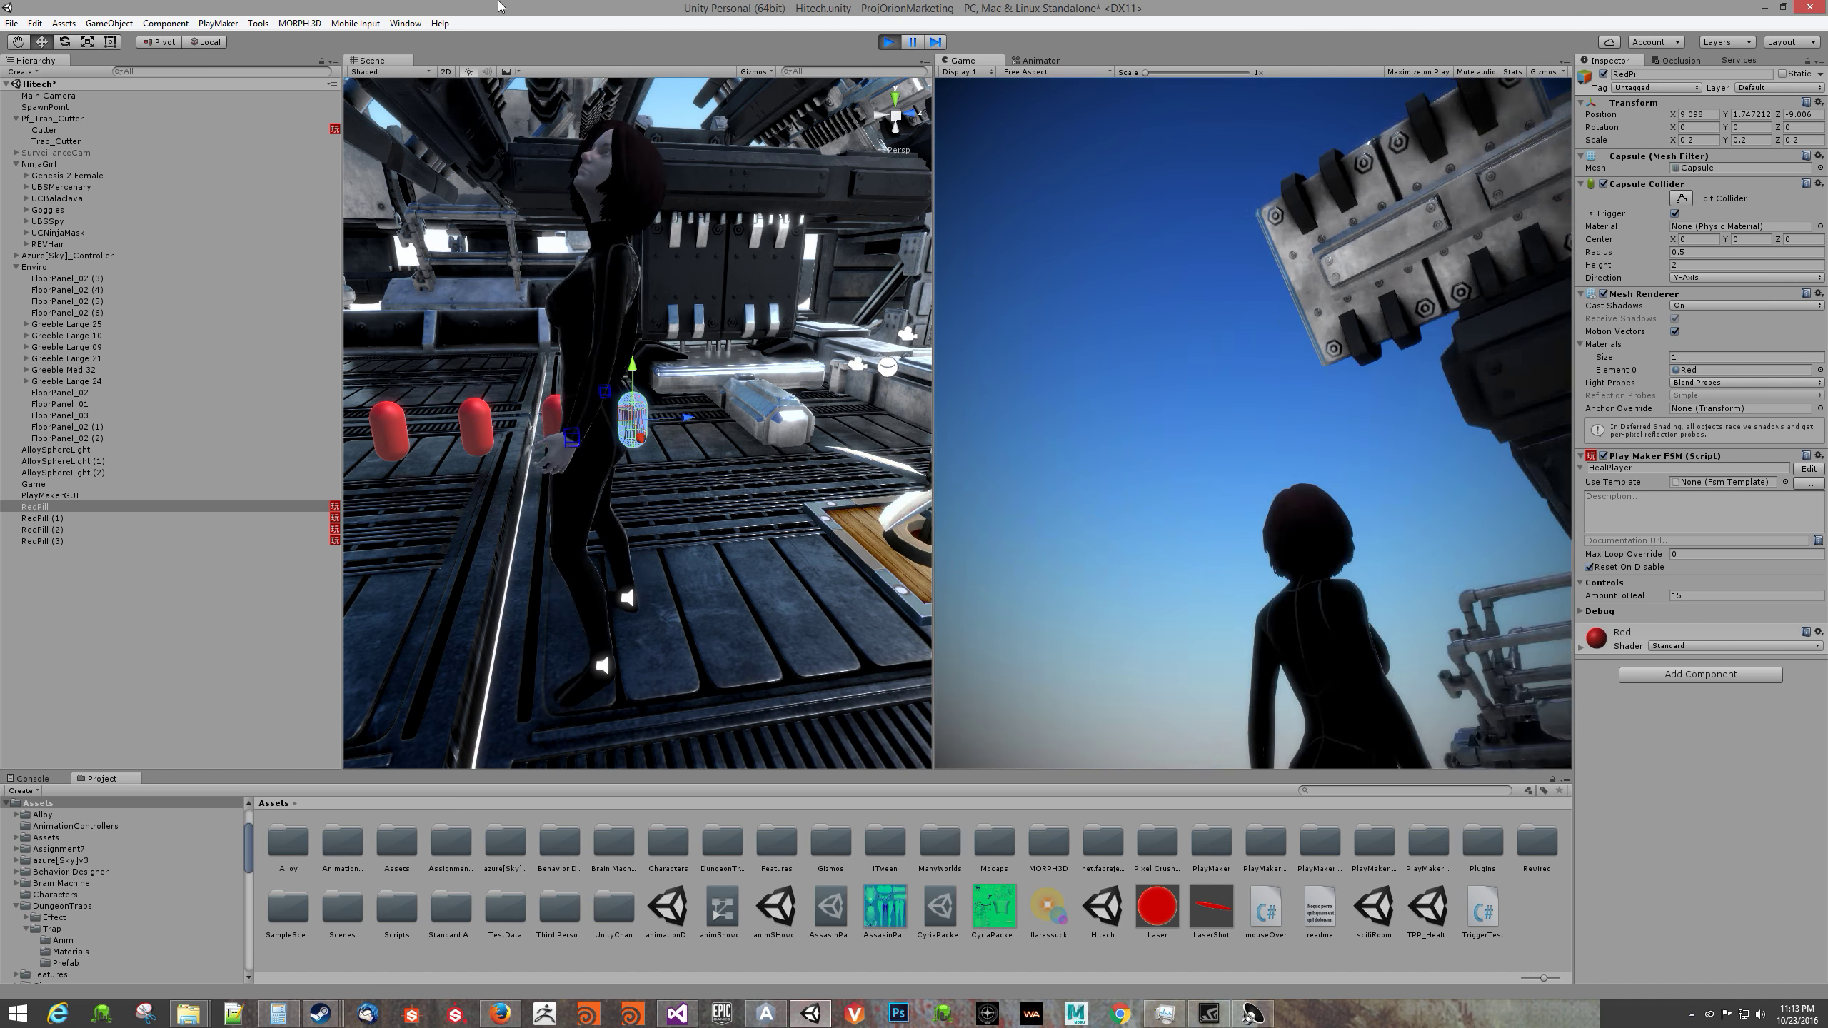
Step: Select NinjaGirl during play and look through her character component settings
click(44, 165)
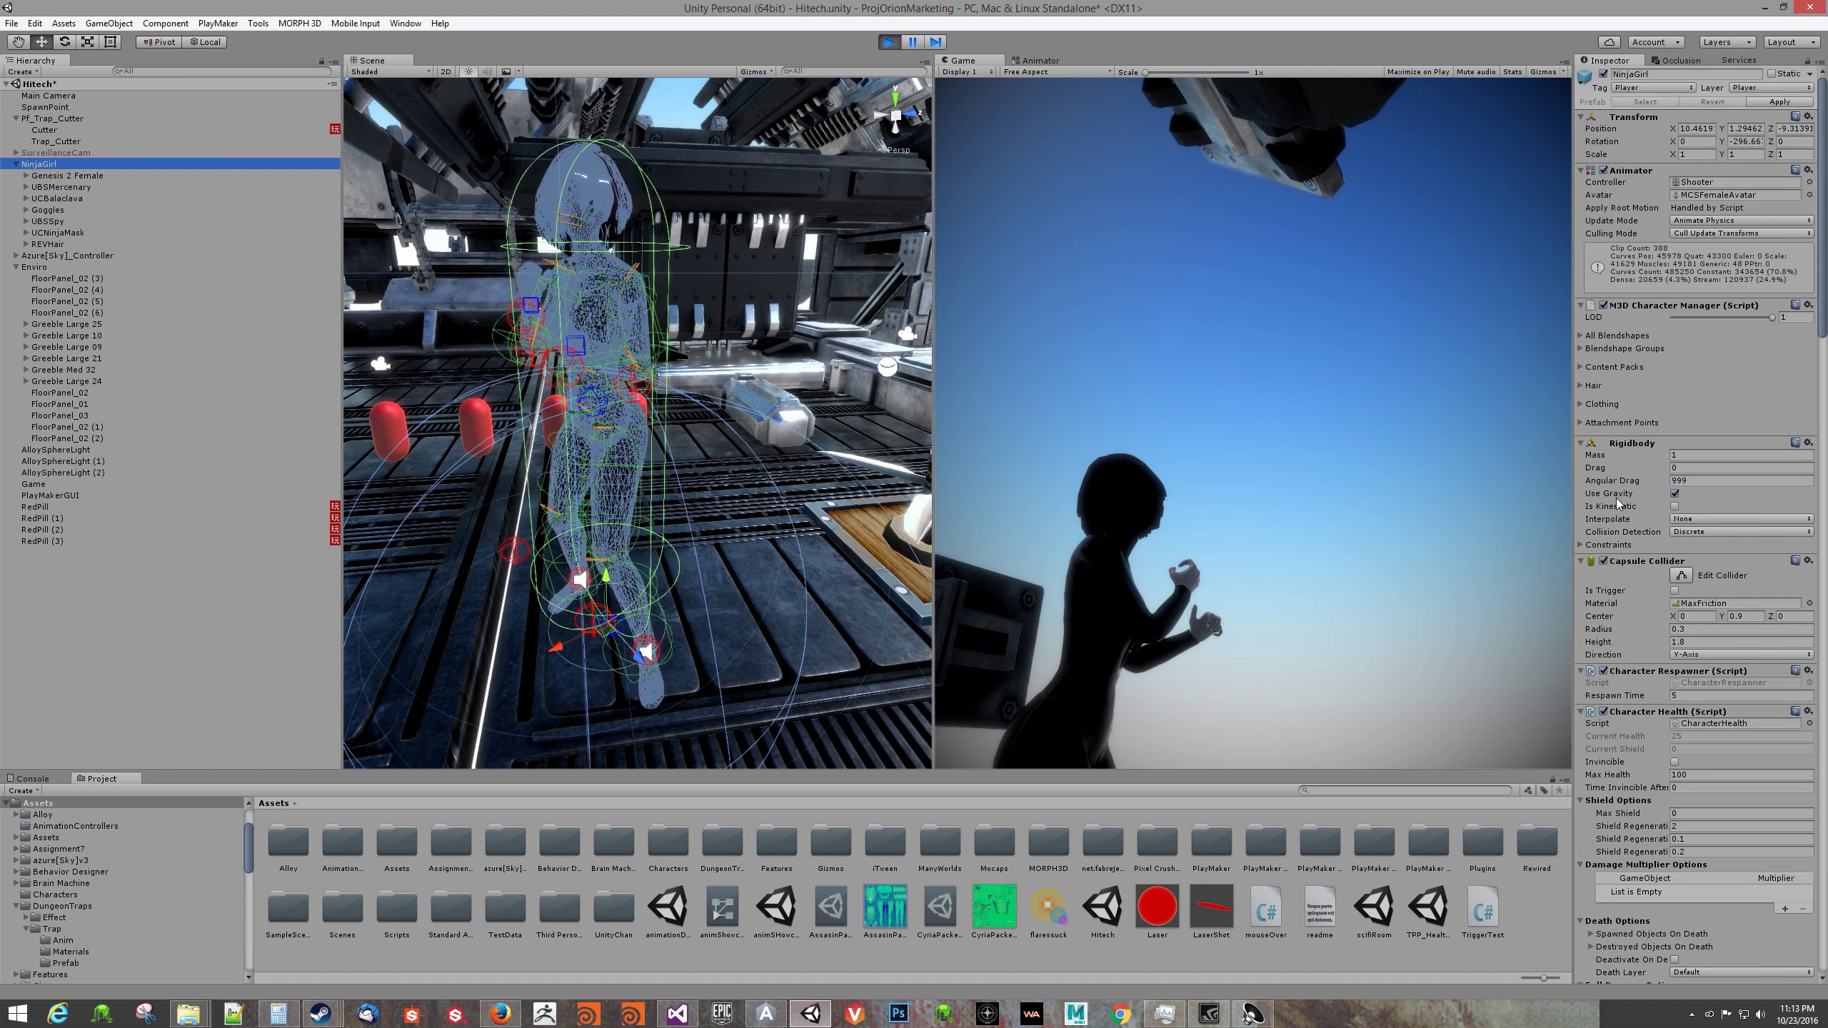
scroll(1618, 502, down, 20)
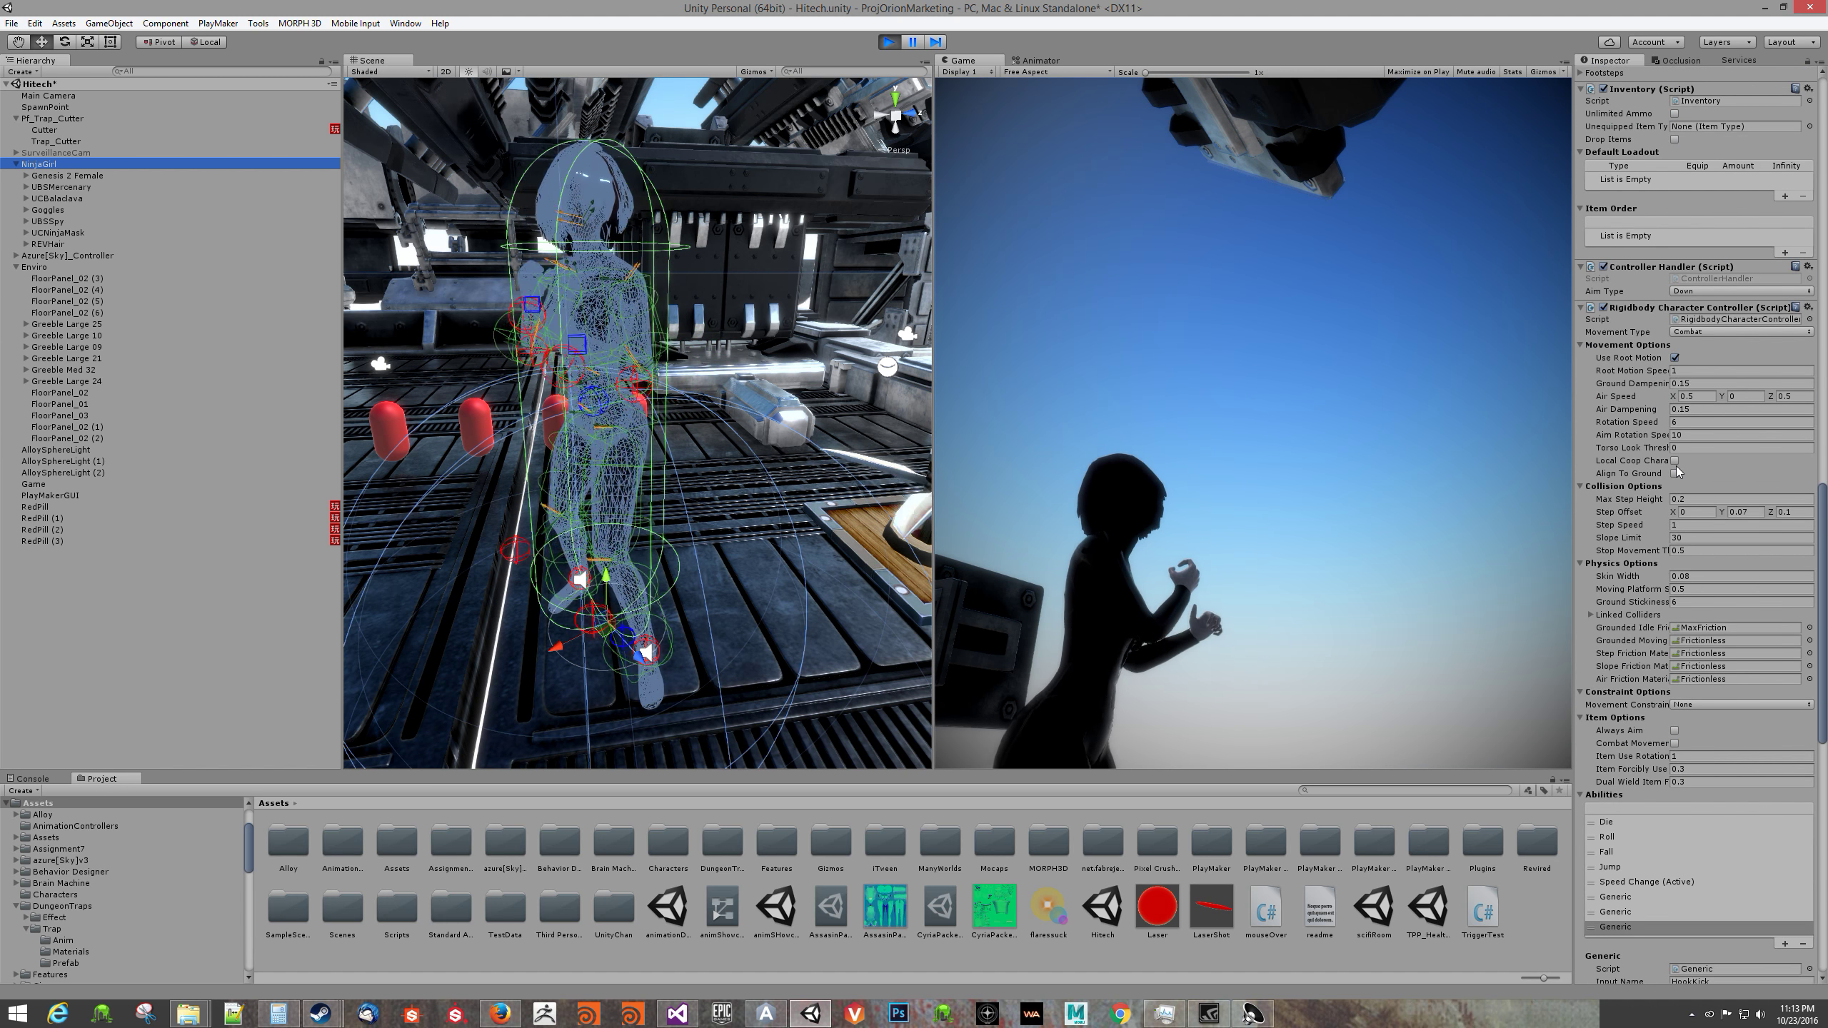
scroll(1677, 472, down, 6)
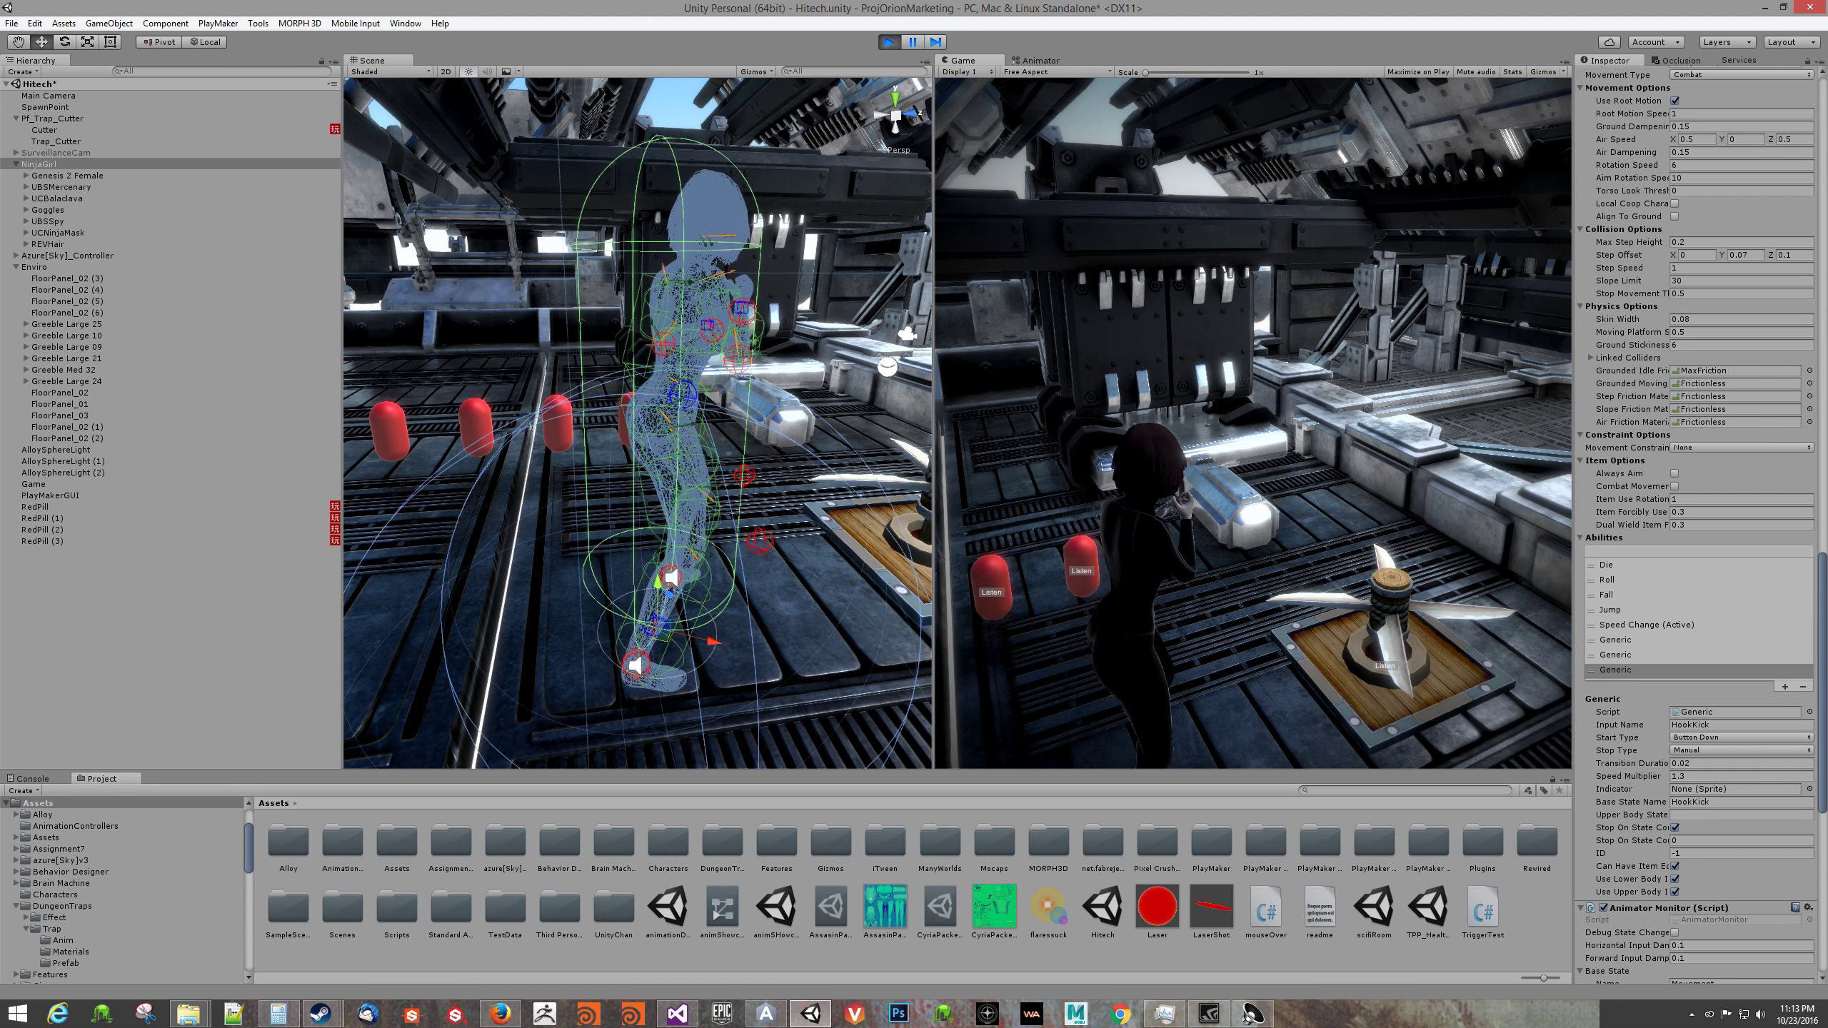
Step: Run NinjaGirl into the cutter trap to test her death and respawn, and stop play mode
key(w)
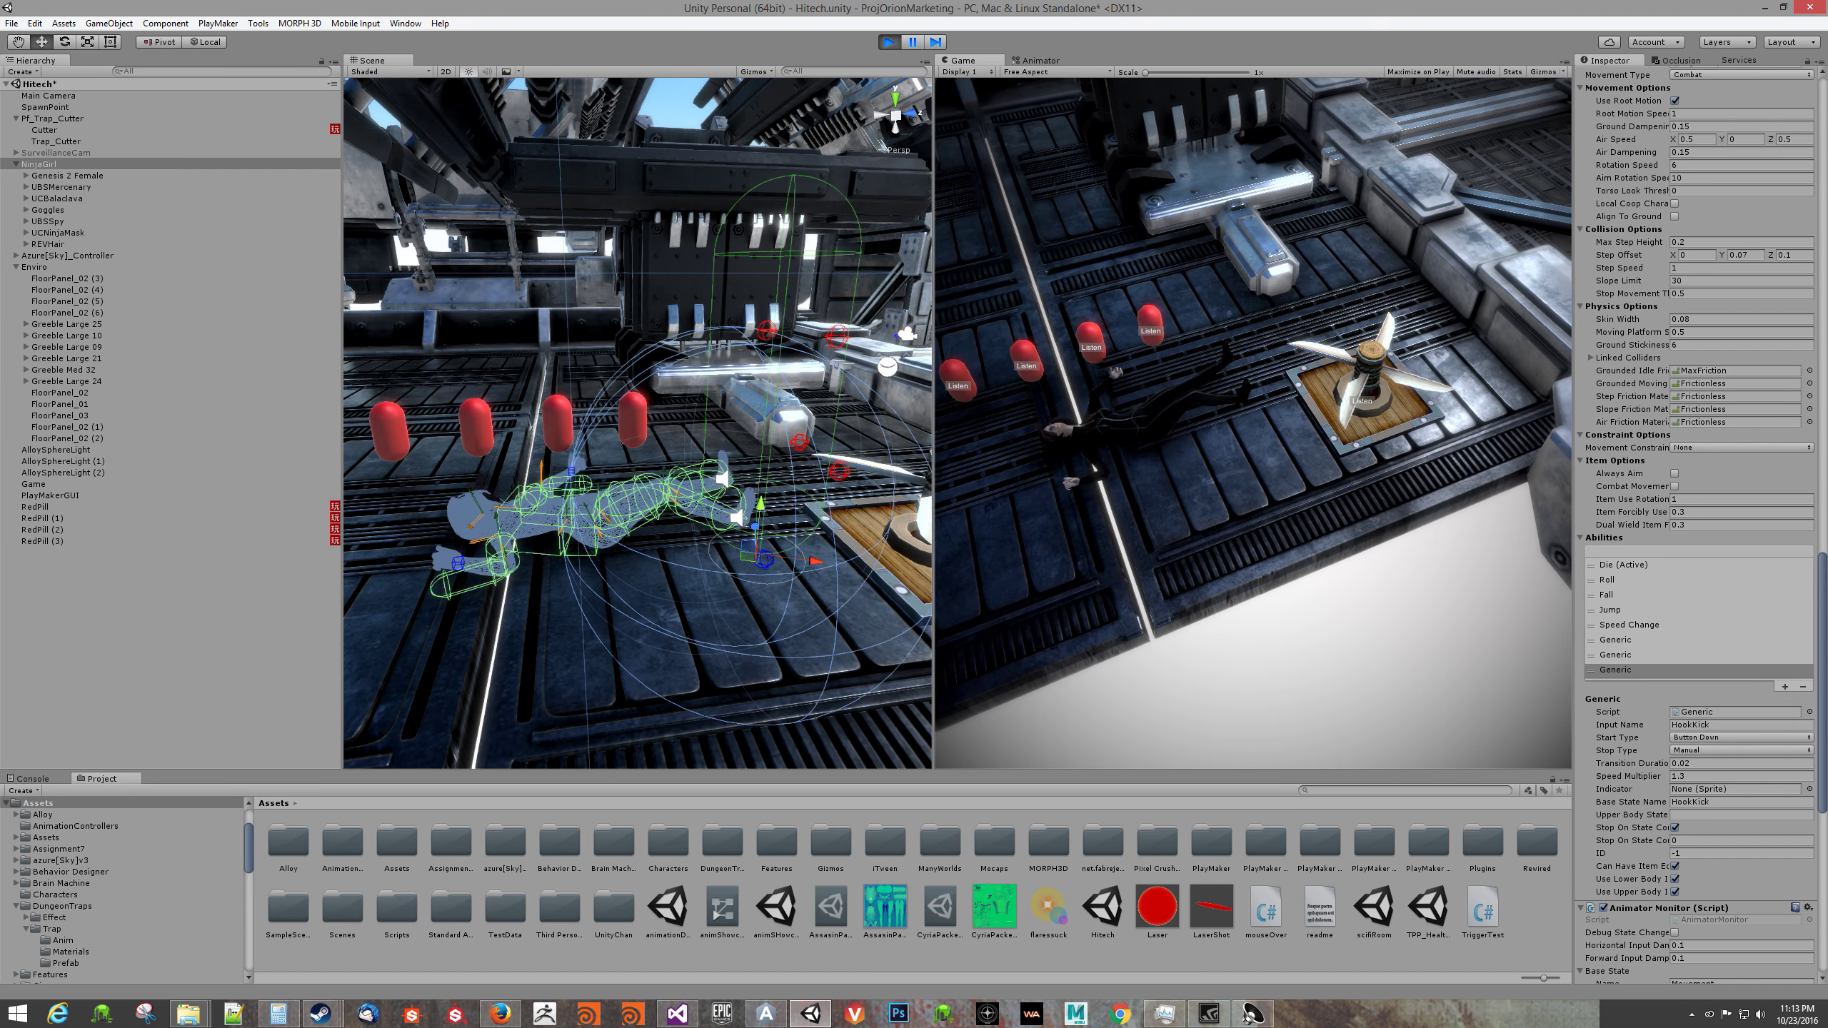
key(Escape)
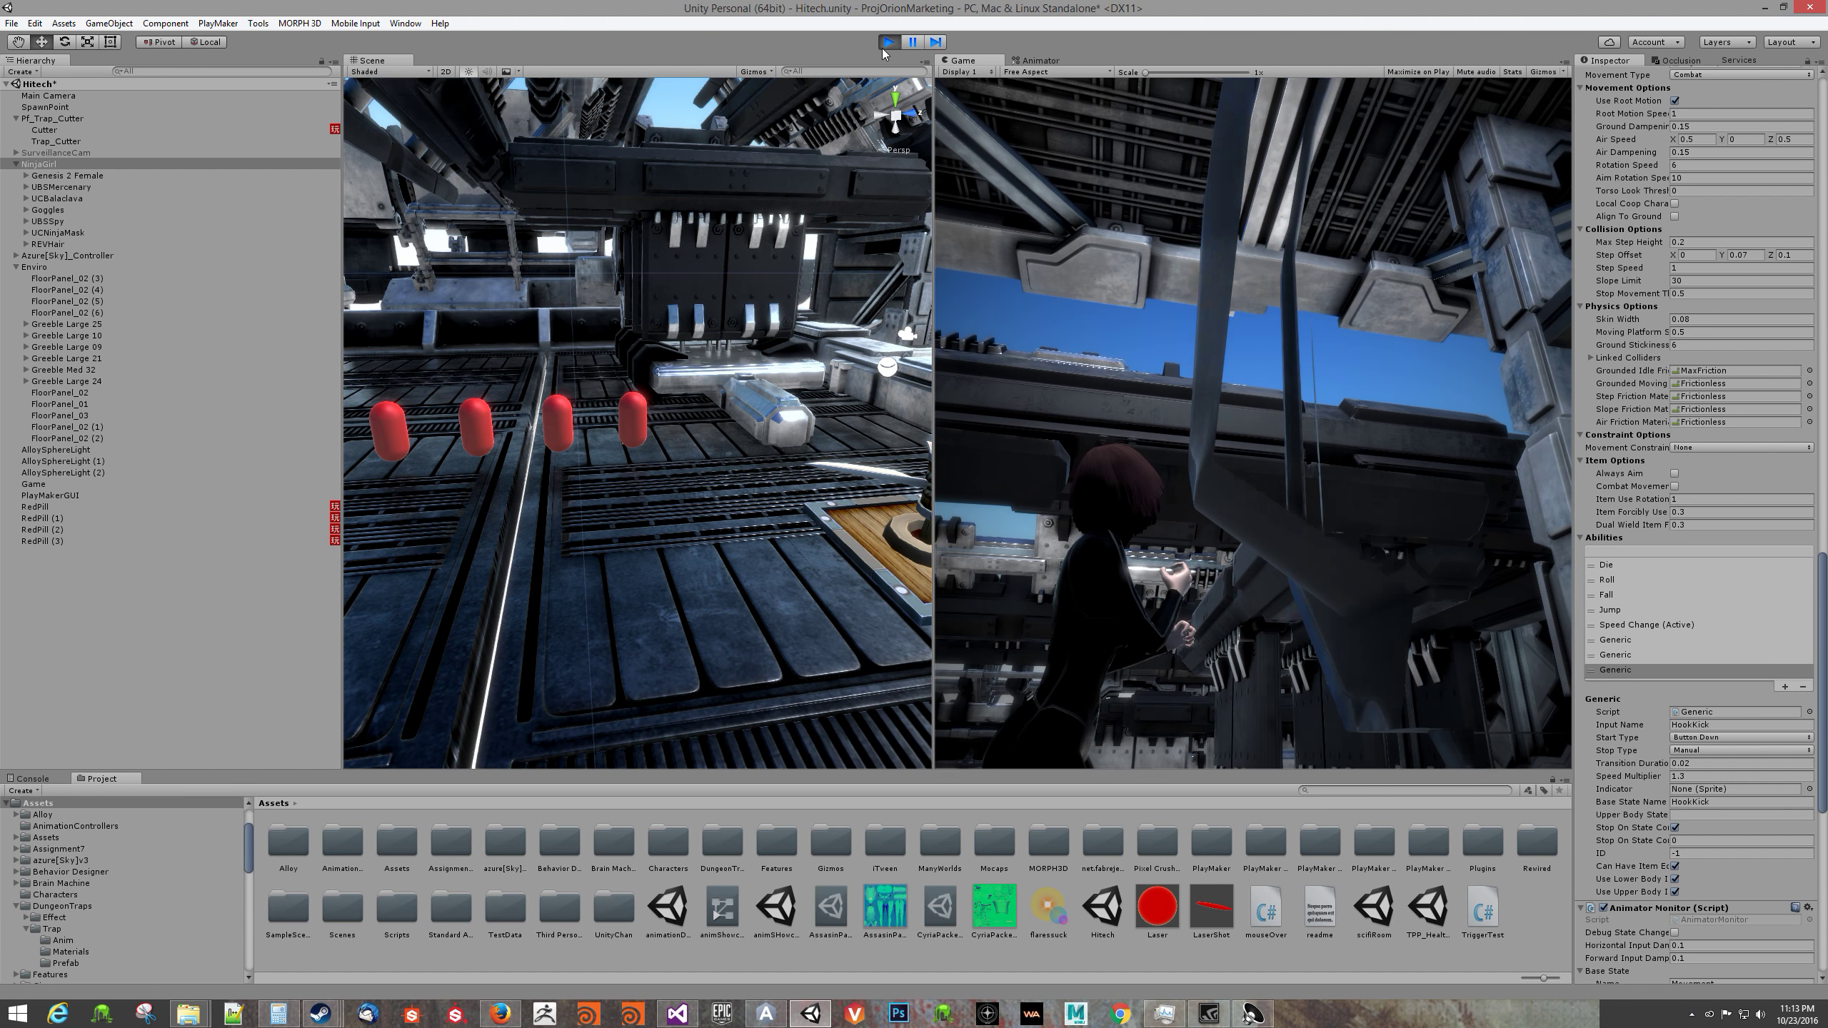
click(887, 43)
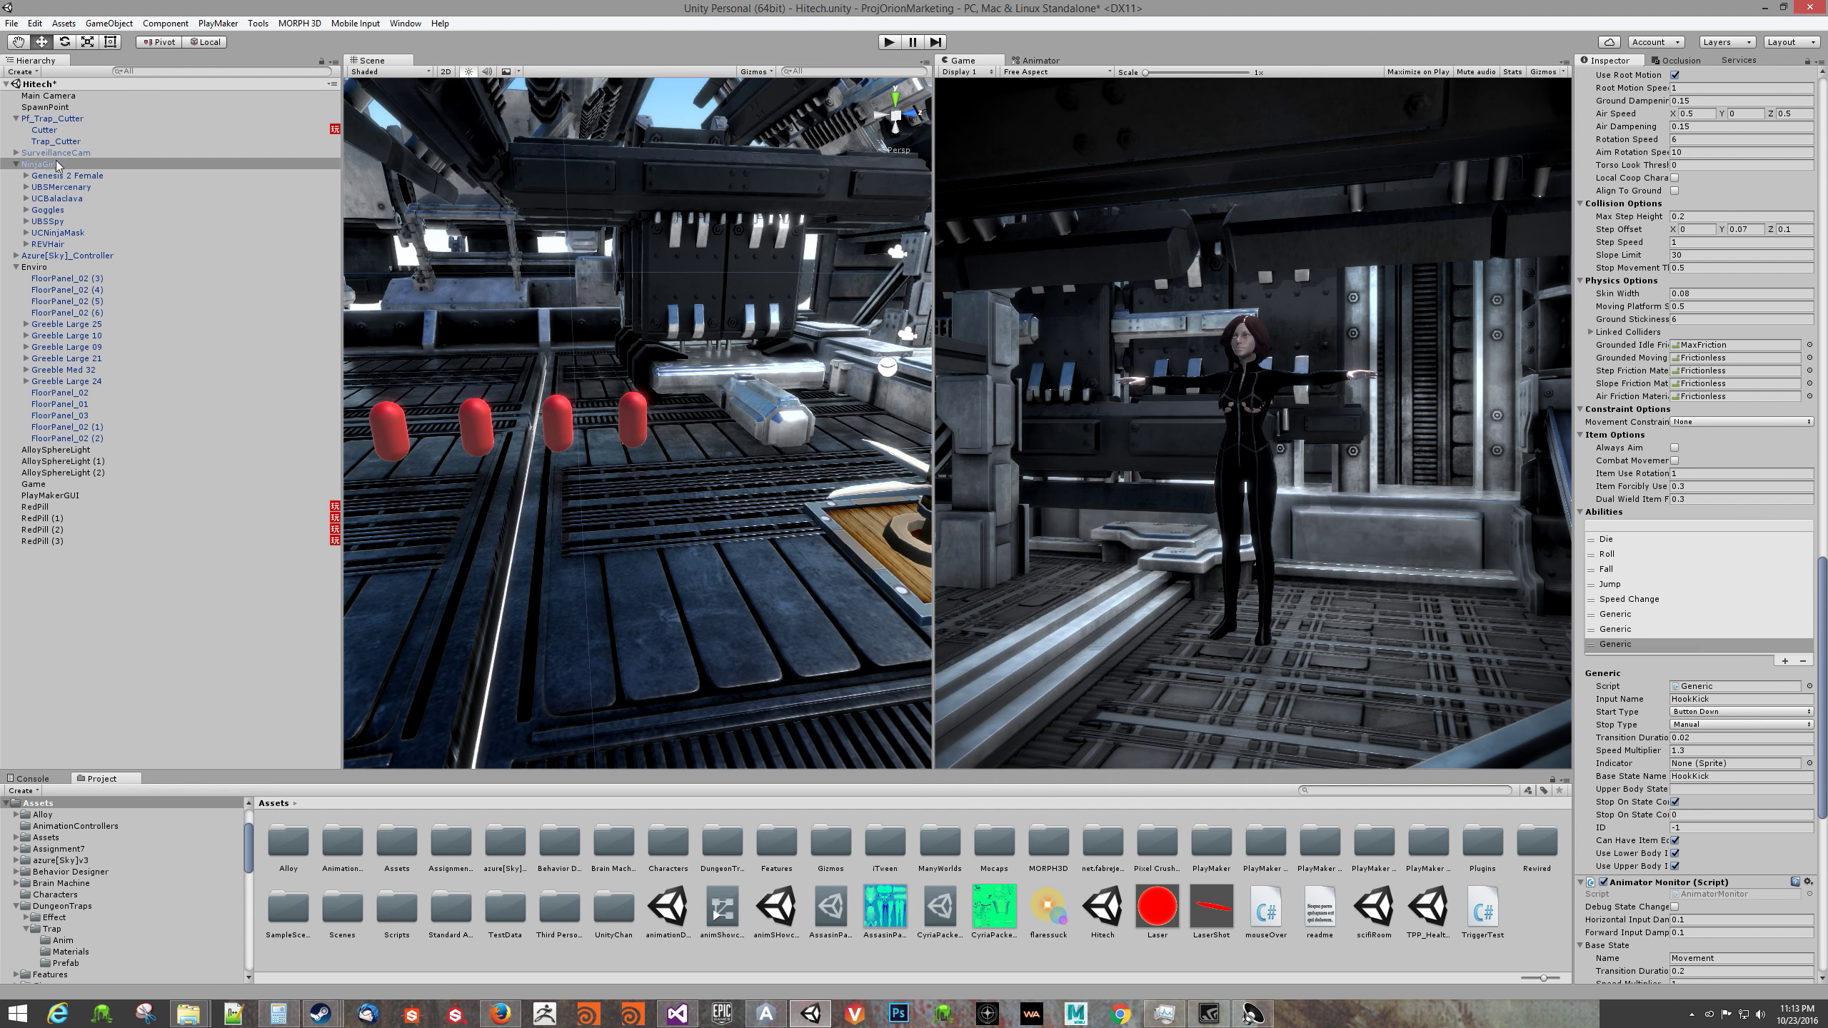
Step: Examine the Base Layer of NinjaGirl's Animator controller, covering the Movement state, ability sub-states and the separate kick states
click(1039, 61)
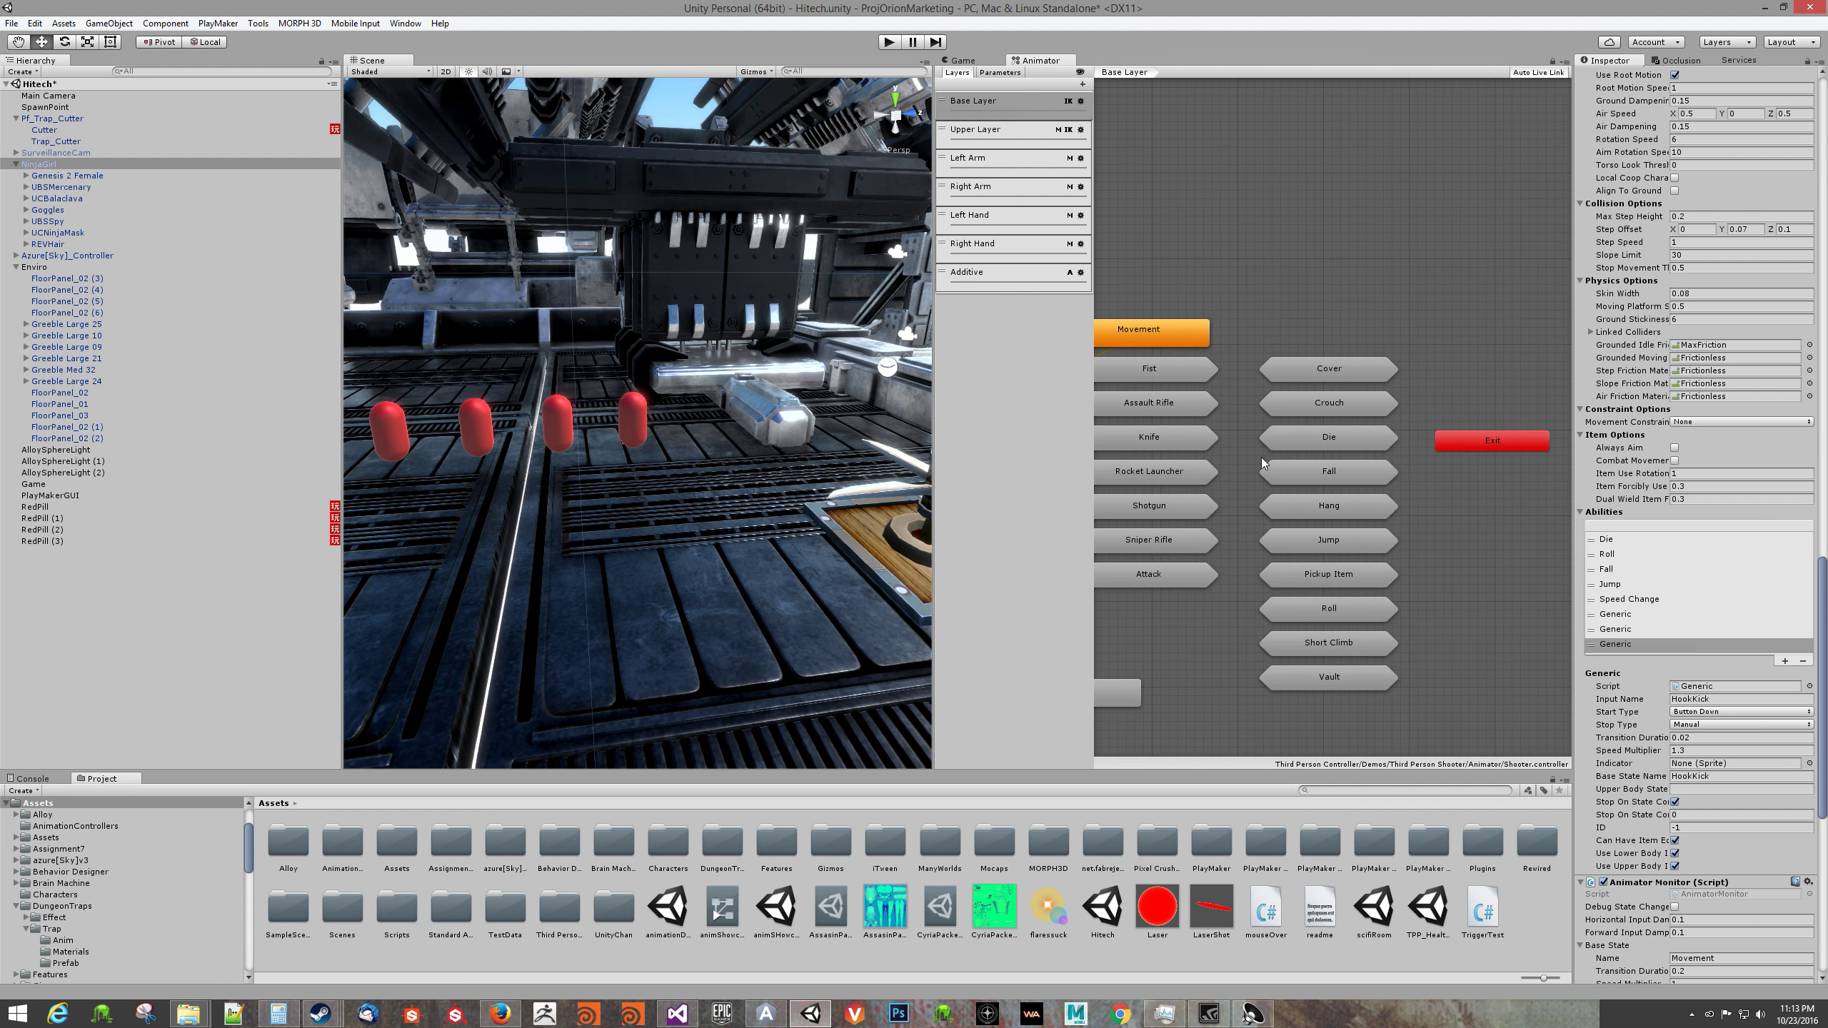
middle_drag(1176, 668, 1431, 600)
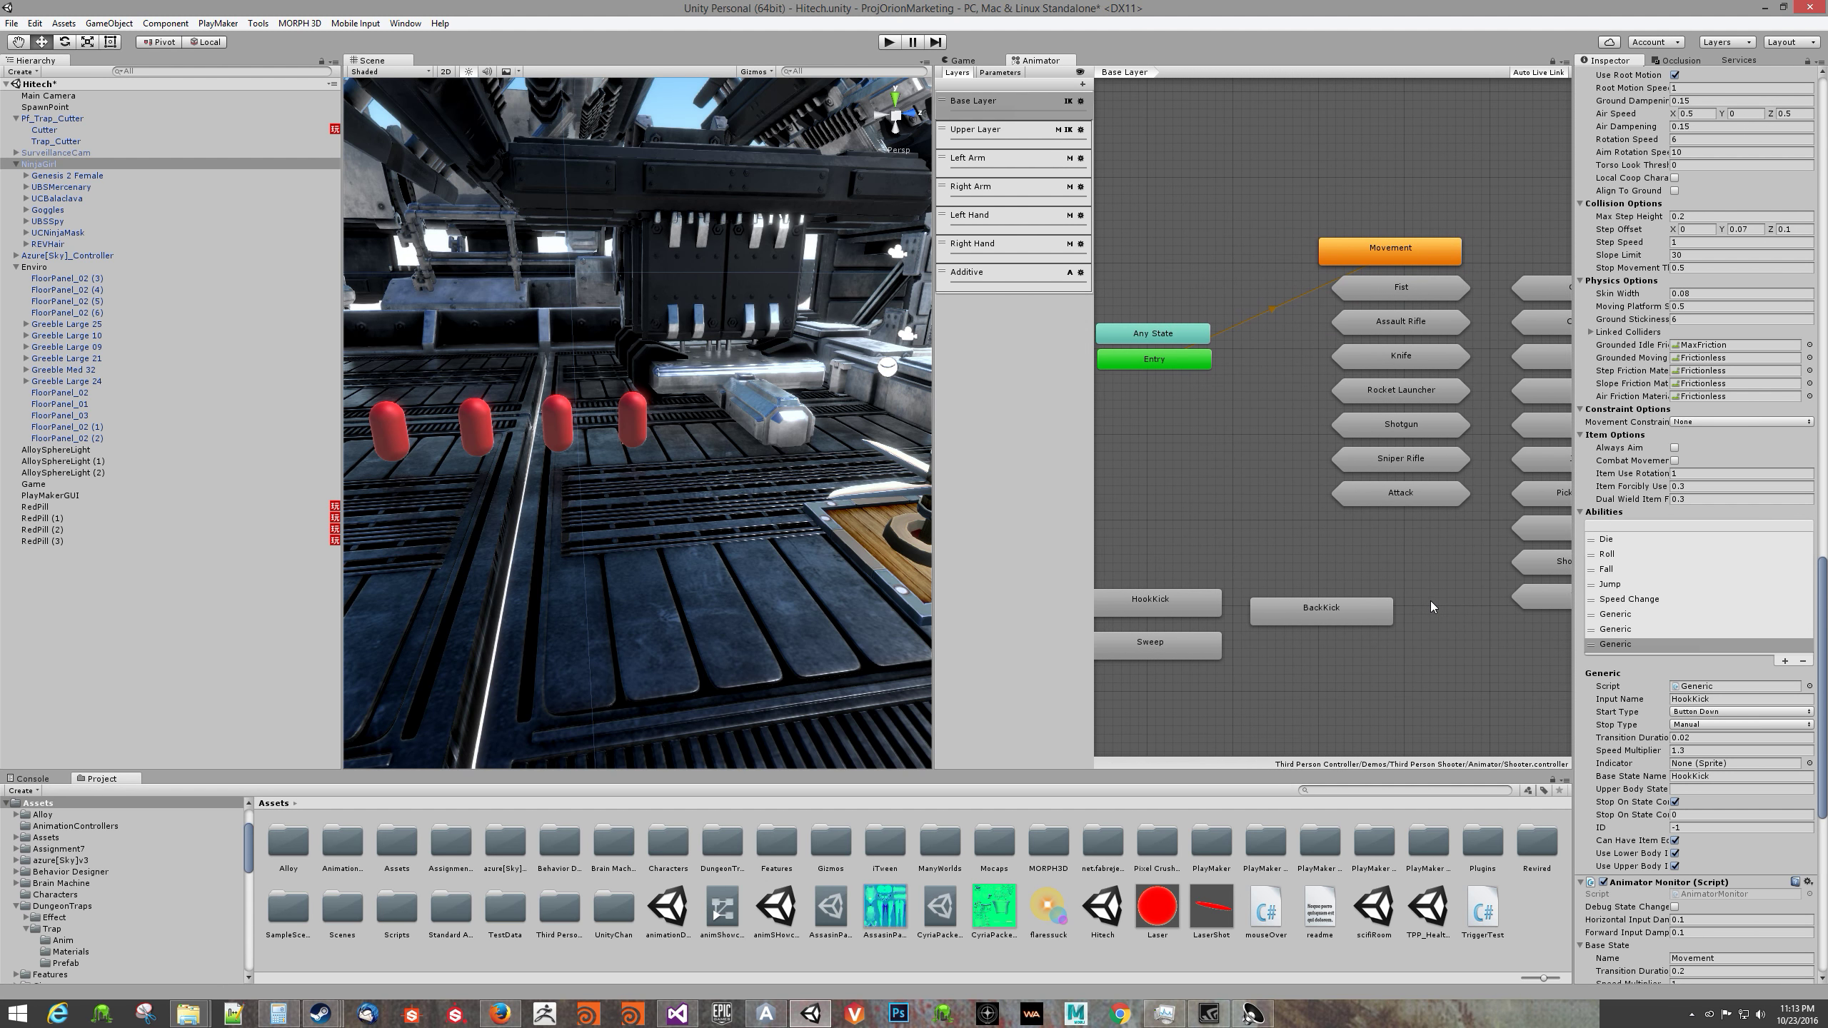
mouse_move(1267, 578)
middle_down()
mouse_move(1337, 572)
mouse_move(1242, 578)
middle_up()
mouse_move(1422, 594)
middle_down()
mouse_move(1277, 591)
mouse_move(1344, 649)
mouse_move(1317, 664)
middle_up()
middle_drag(1394, 554, 1371, 608)
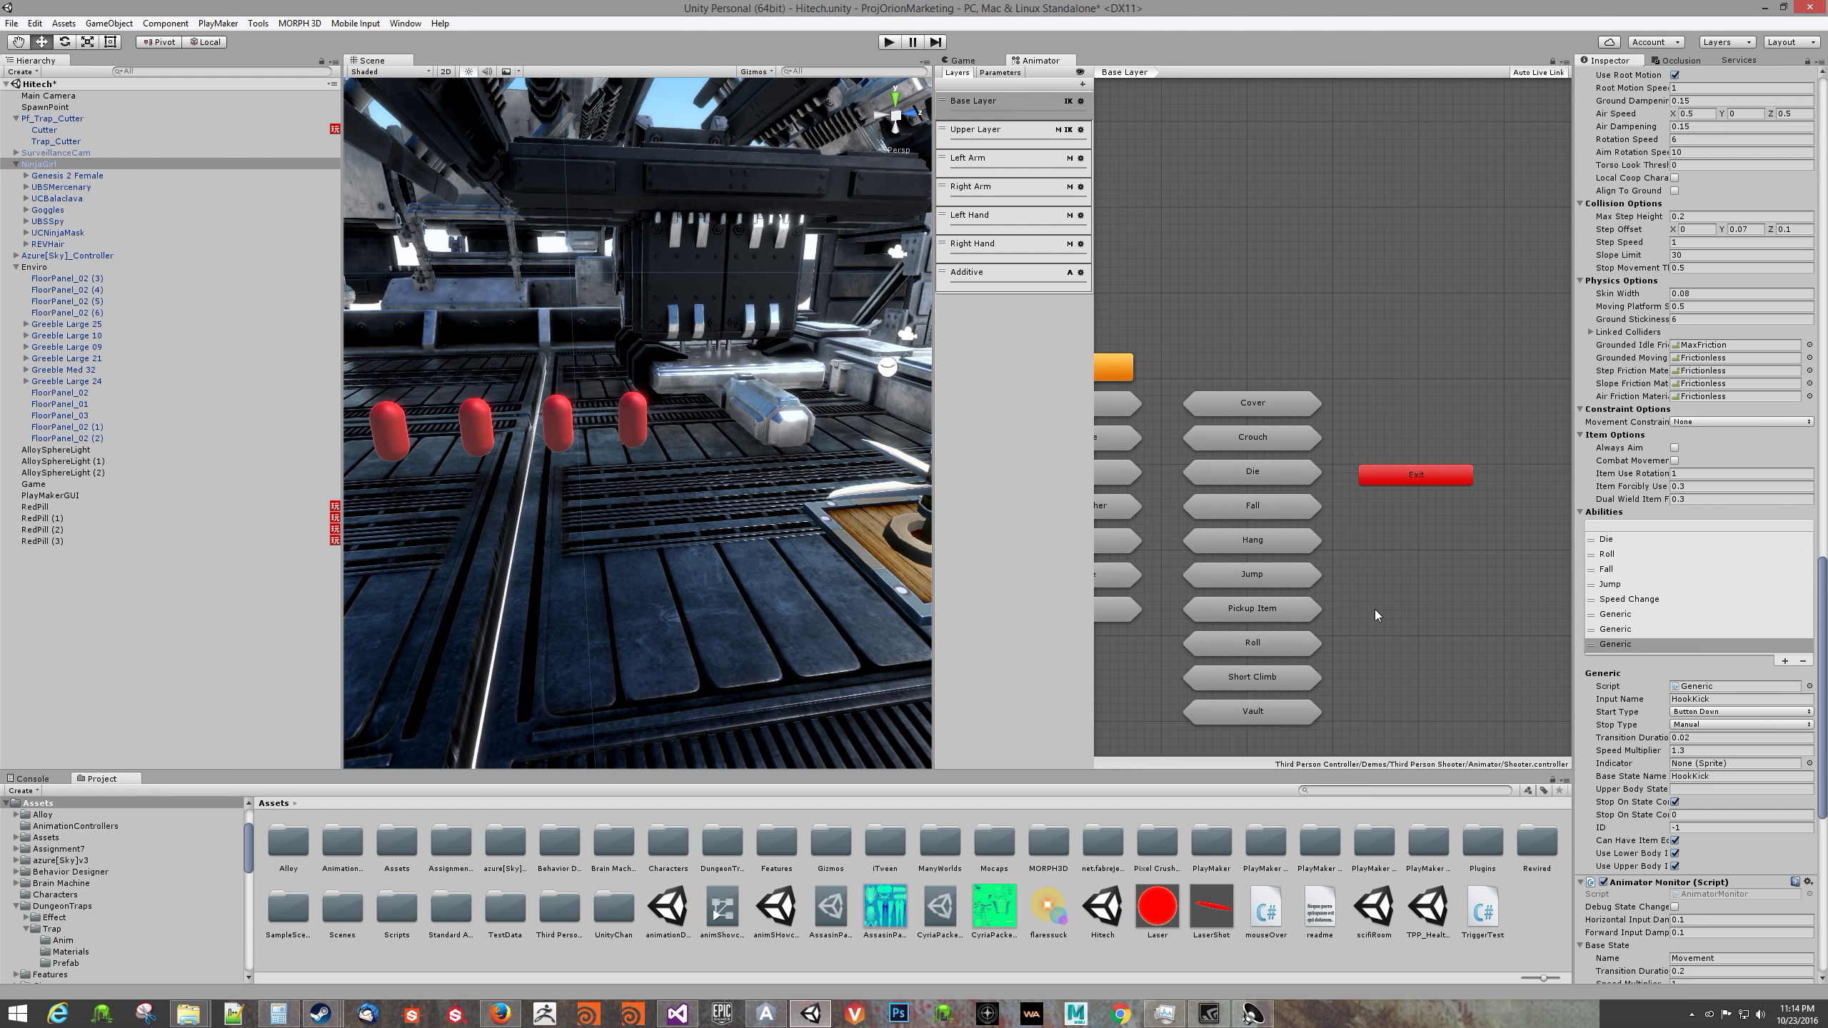
middle_drag(1374, 609, 1551, 479)
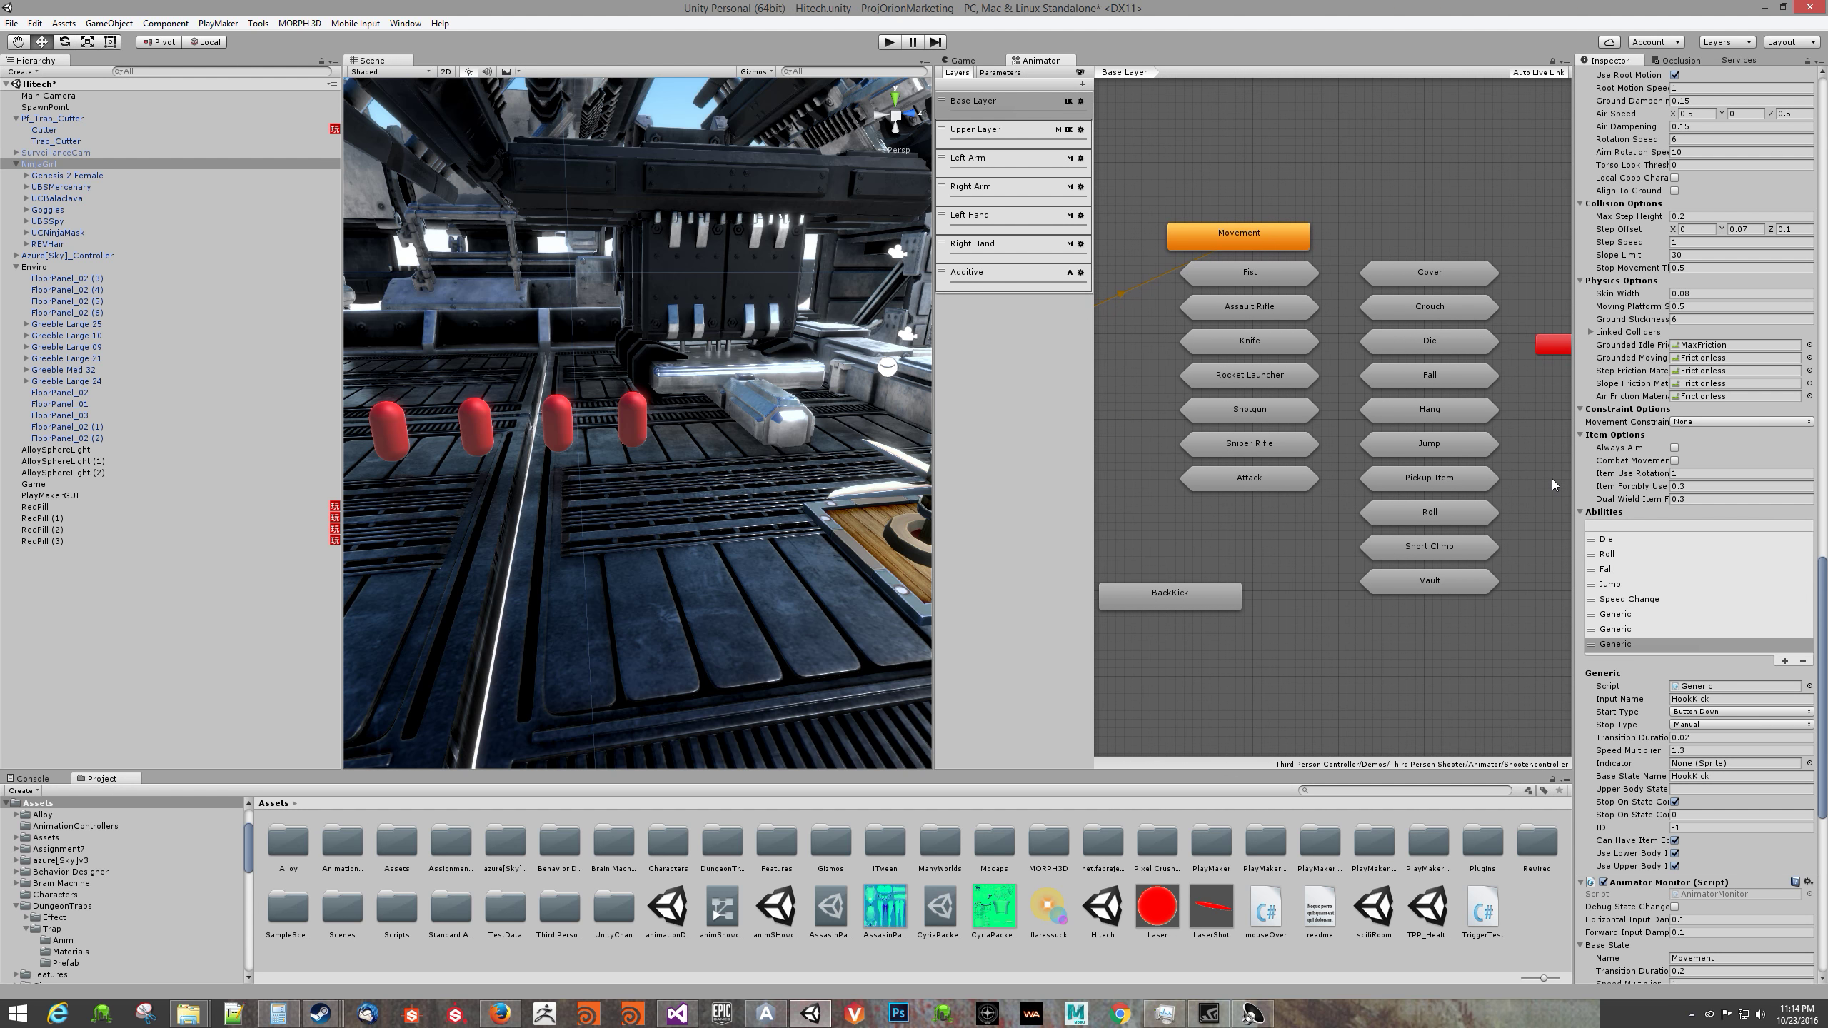
middle_drag(1206, 560, 1279, 572)
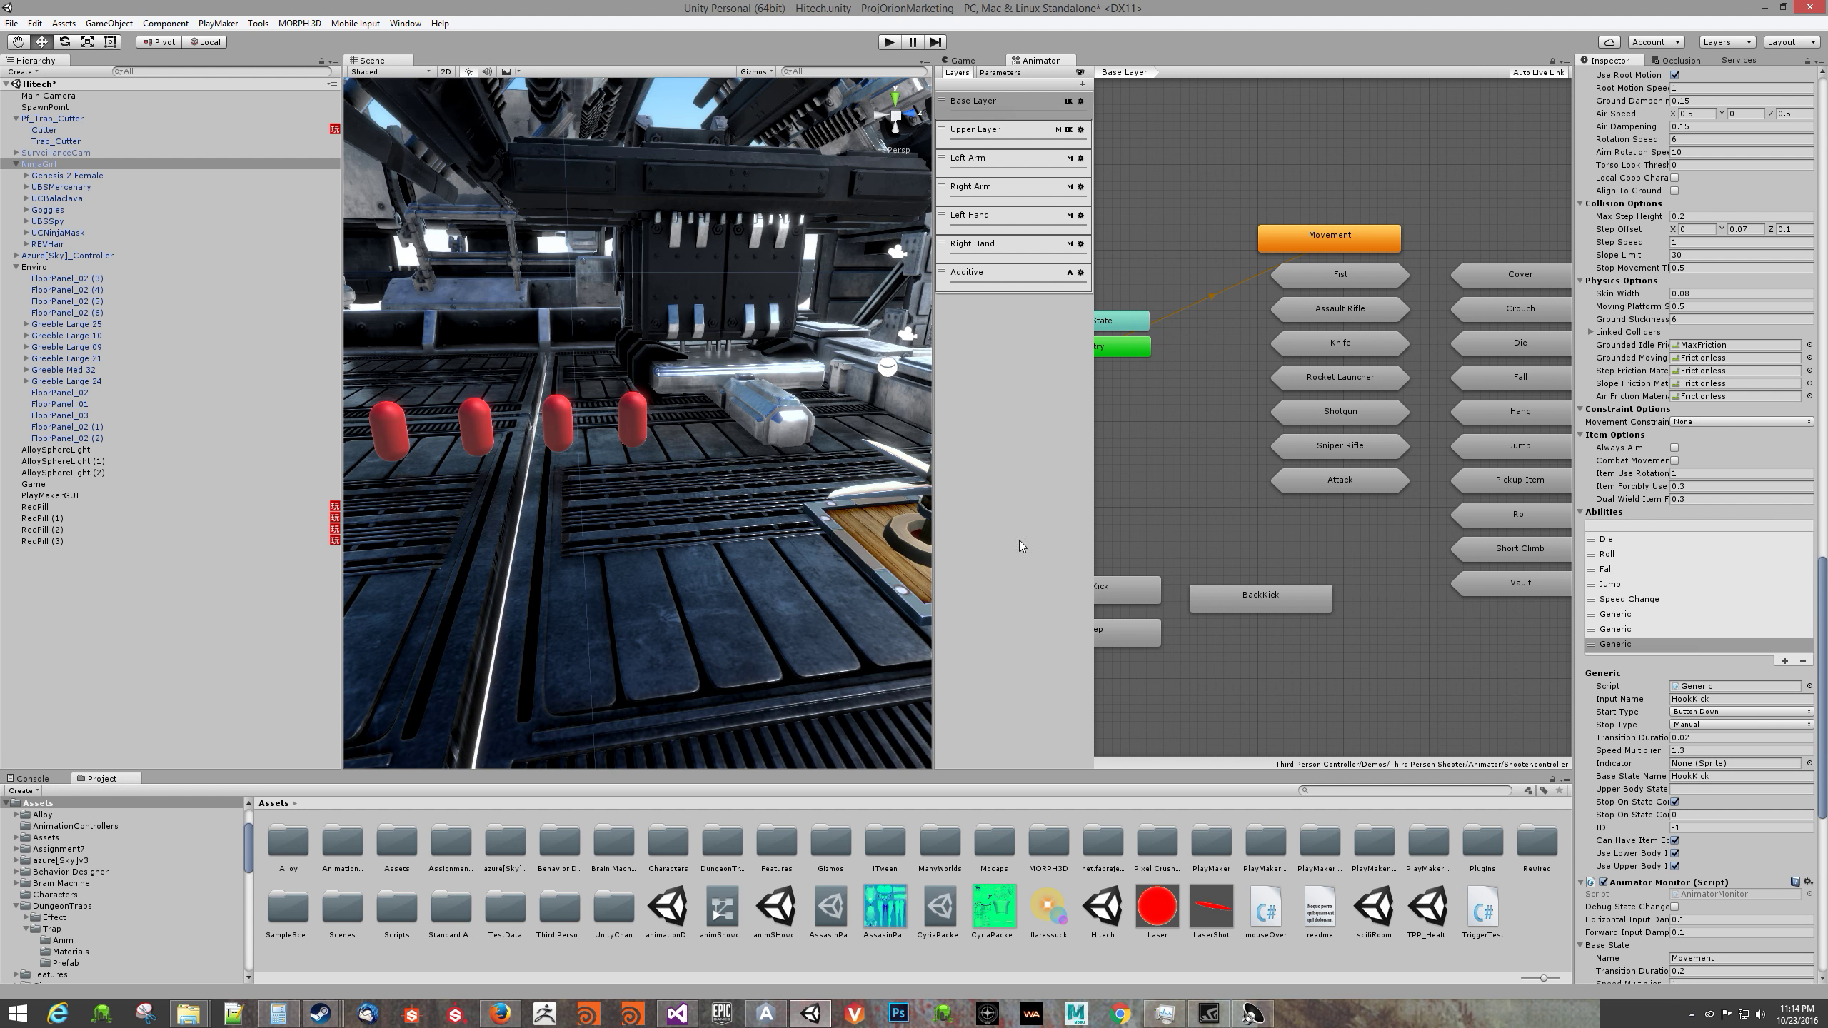